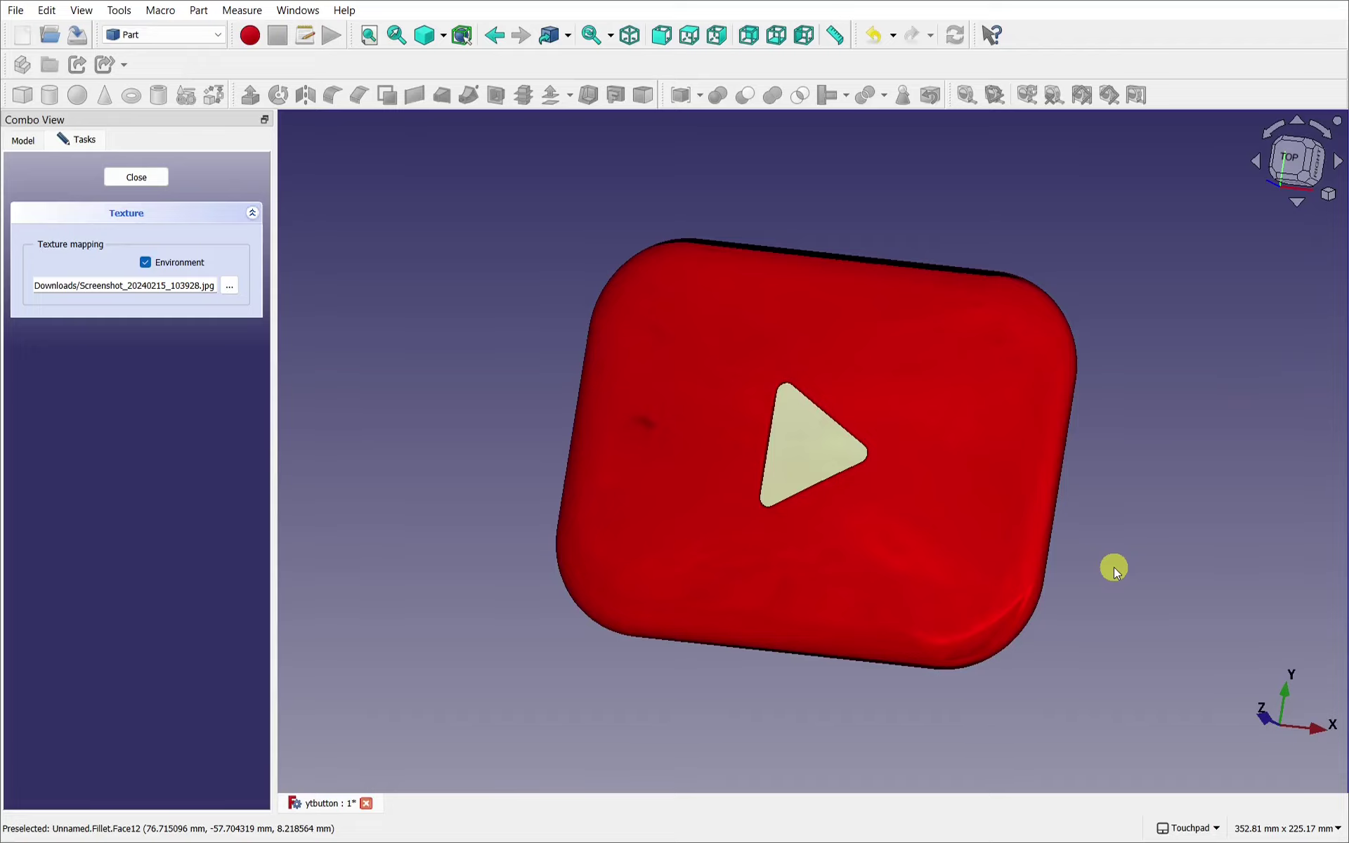
Close the texture mapping settings and examine the finished red play button model from several angles and distances
middle_drag(1114, 567, 1033, 641)
middle_drag(863, 668, 740, 635)
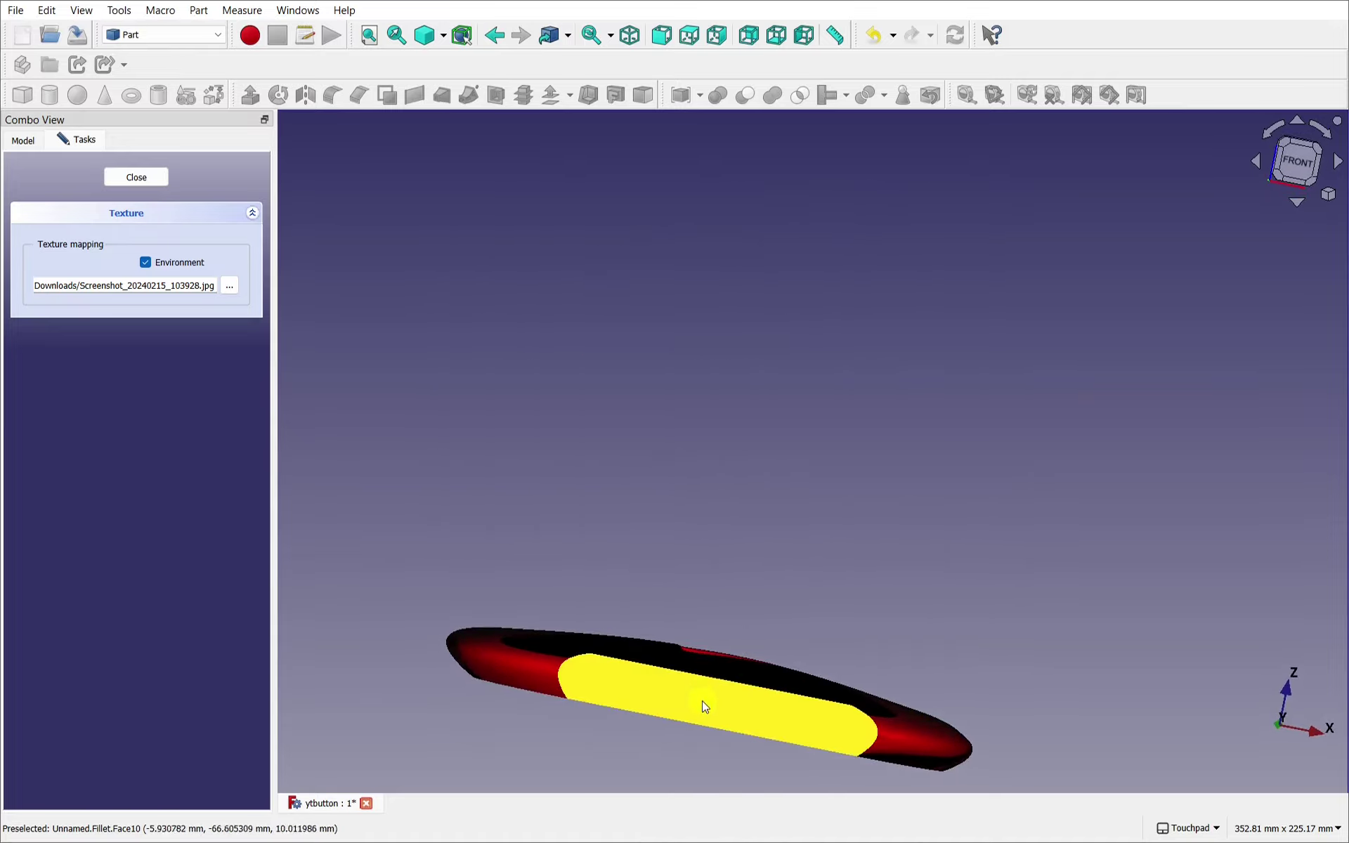
middle_drag(792, 509, 674, 723)
click(136, 177)
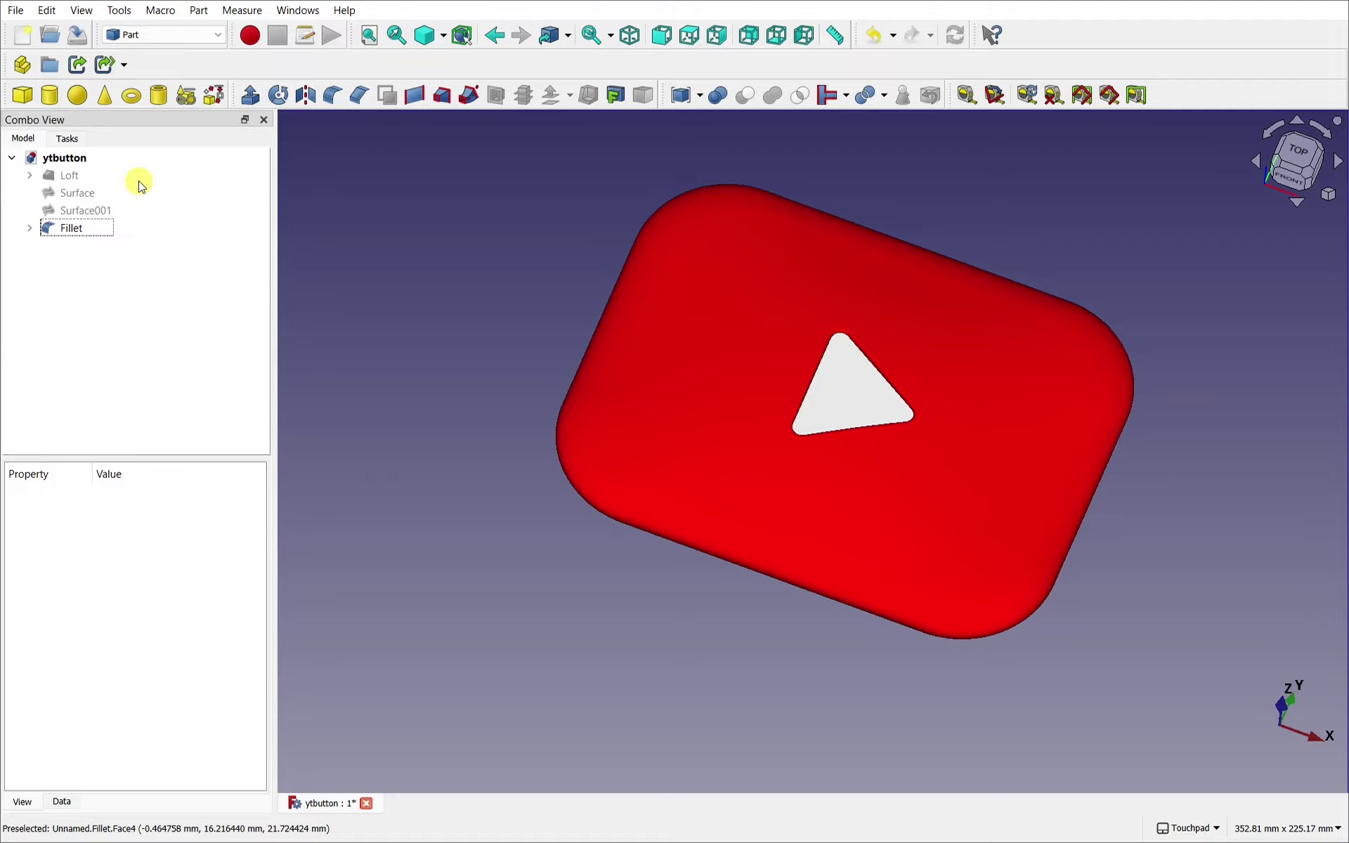
middle_drag(973, 554, 927, 430)
middle_drag(768, 720, 642, 639)
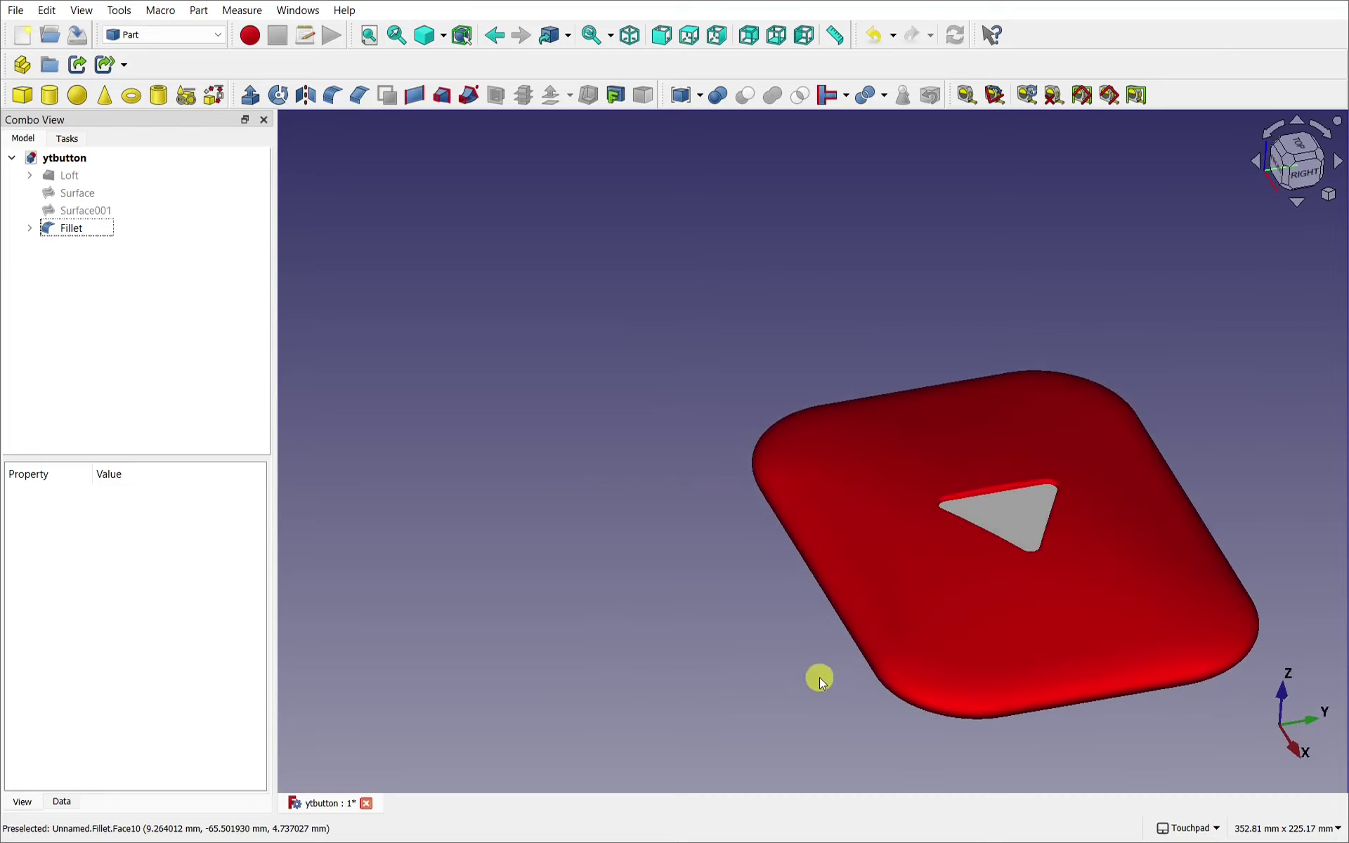
scroll(821, 682, up, 5)
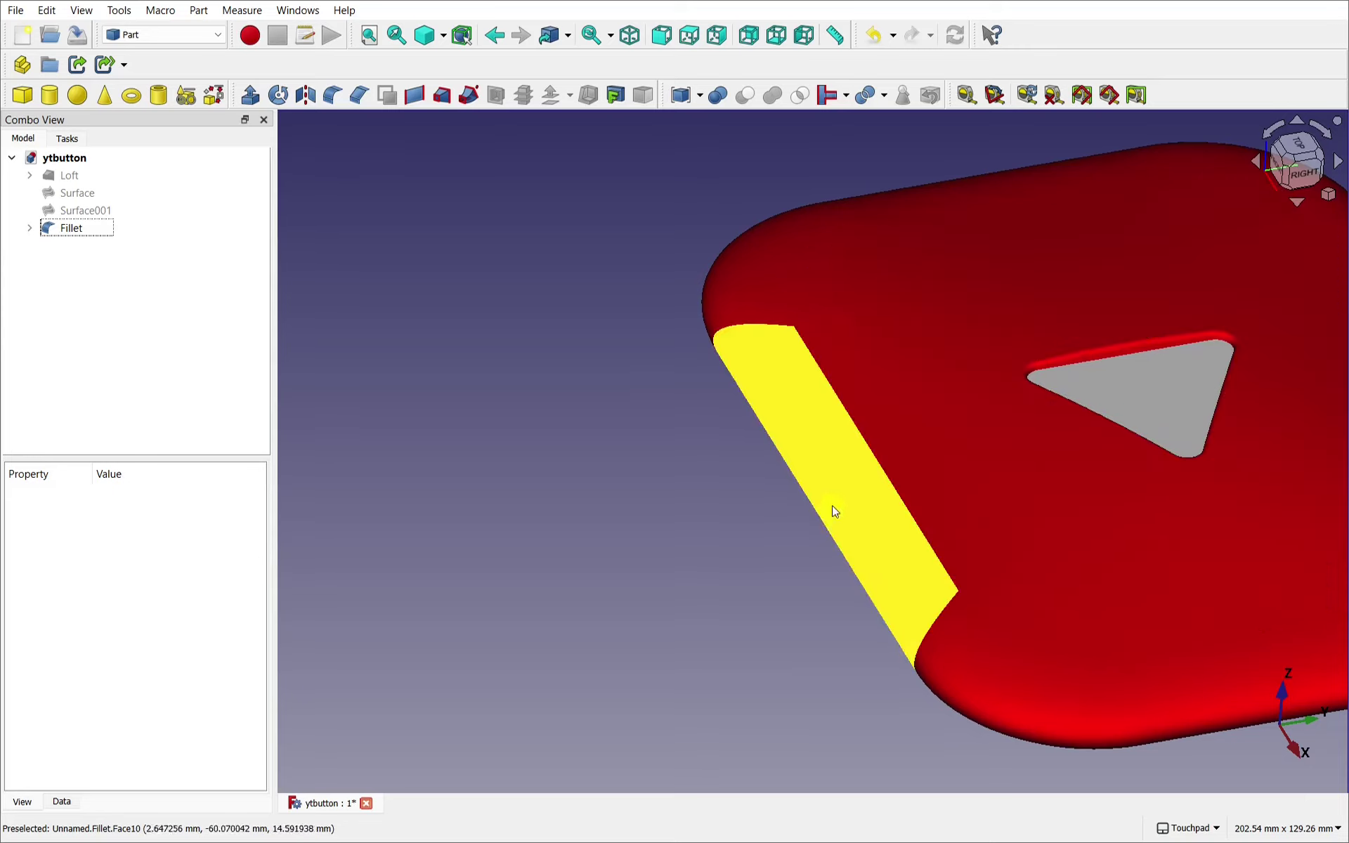
scroll(815, 680, down, 3)
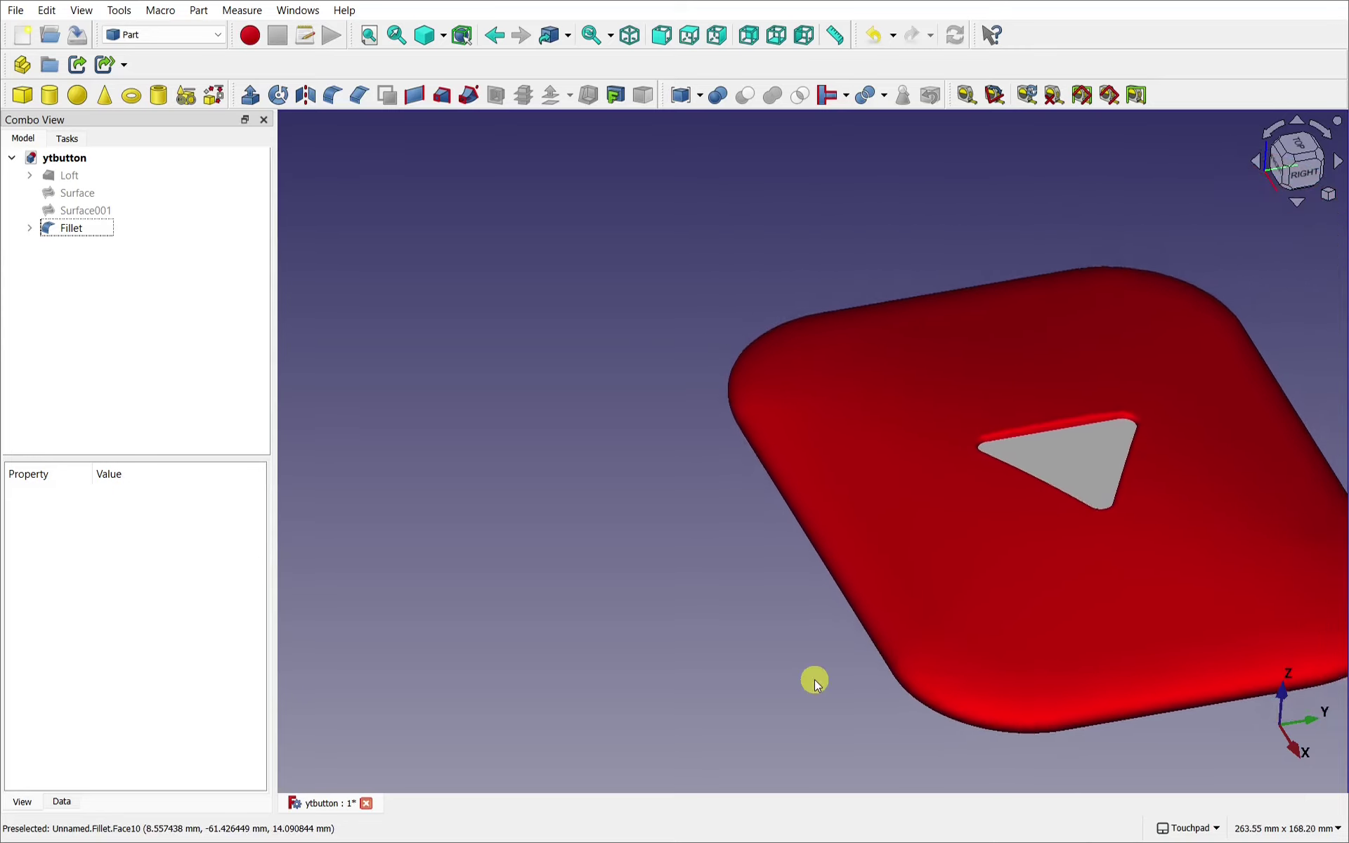
alt+drag(816, 680, 982, 687)
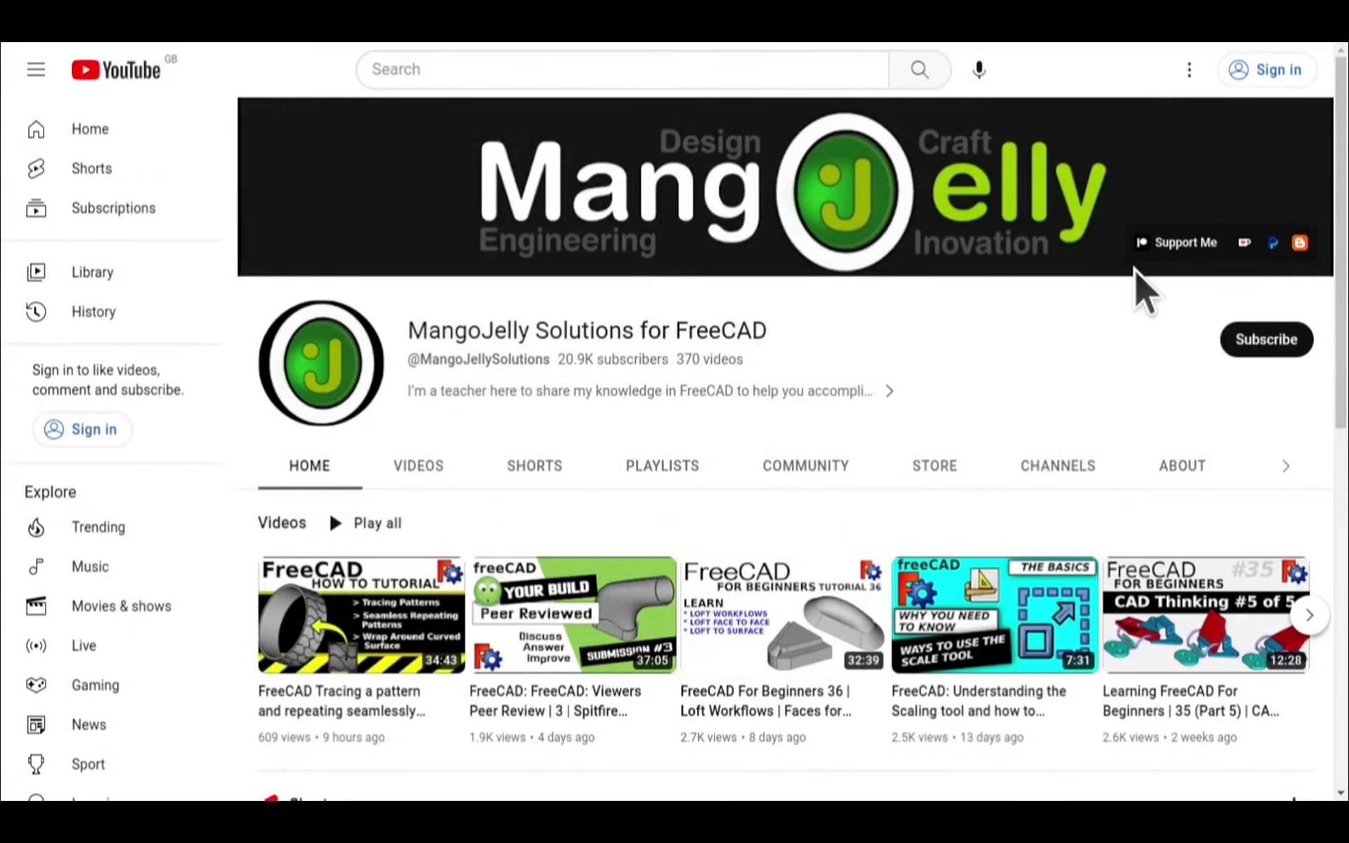
Open the About page of the MangoJelly Solutions YouTube channel and read through its description
click(1181, 468)
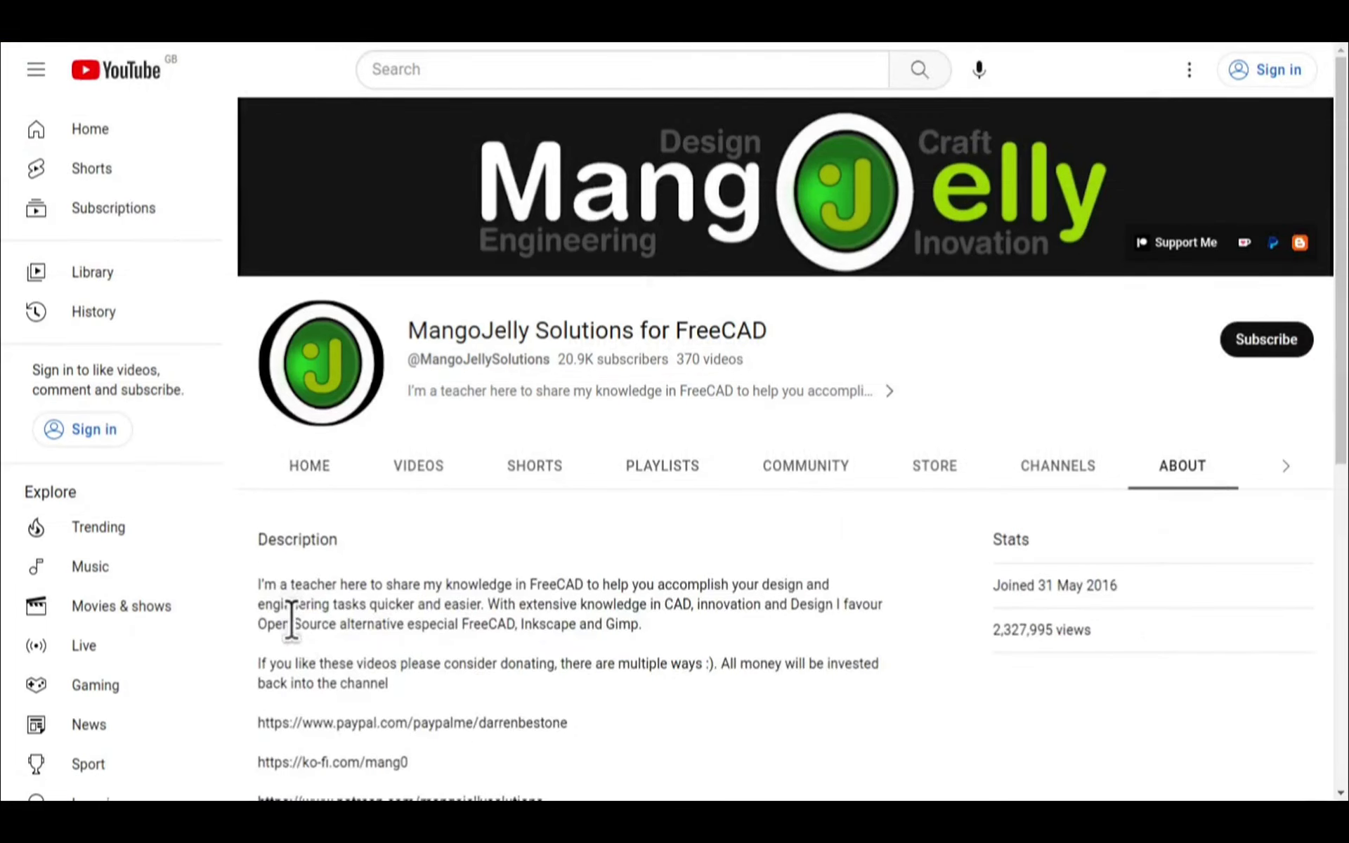
scroll(292, 617, down, 3)
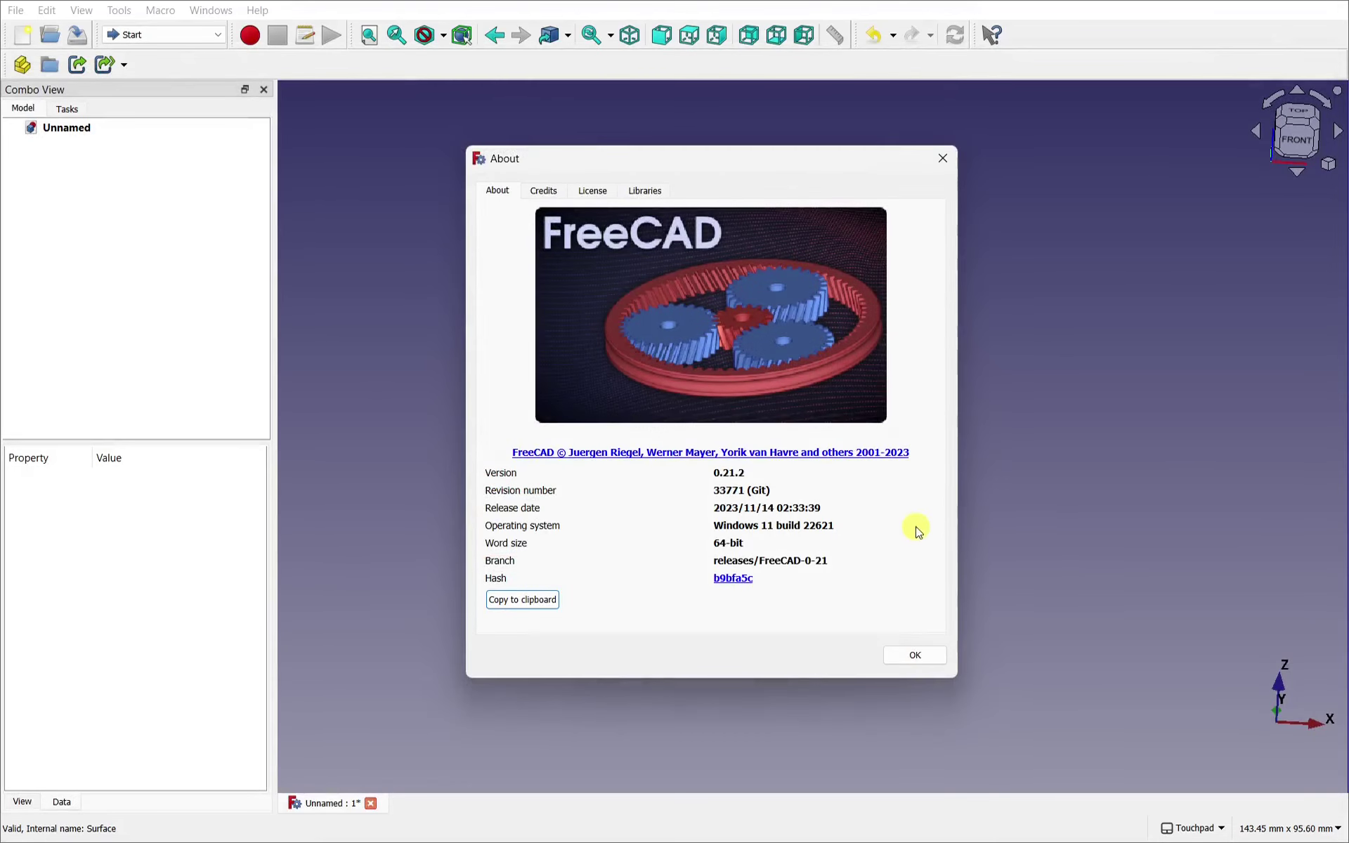
Dismiss the version information and create a new sketch on the XY-Plane in the Sketcher workbench
click(922, 655)
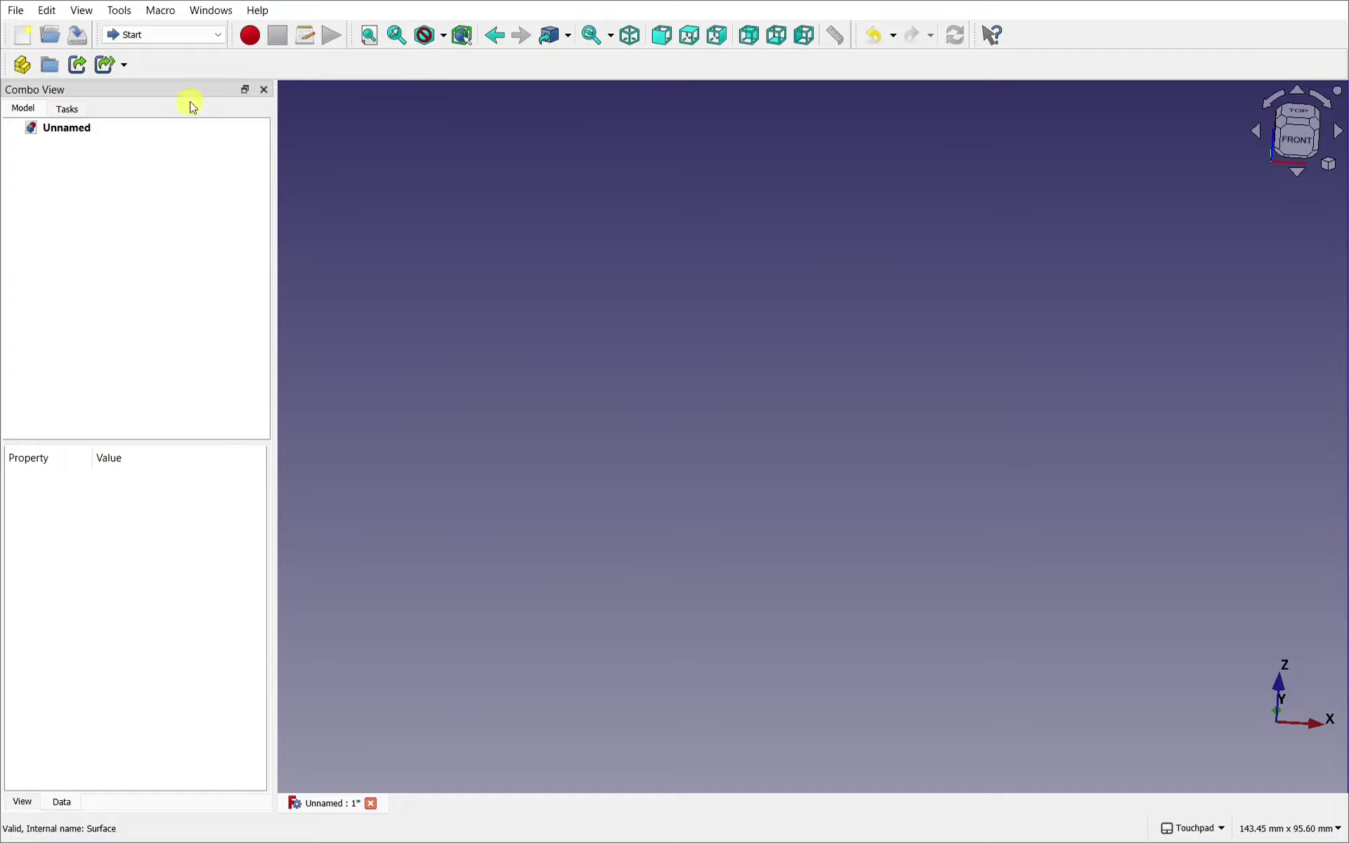
click(175, 35)
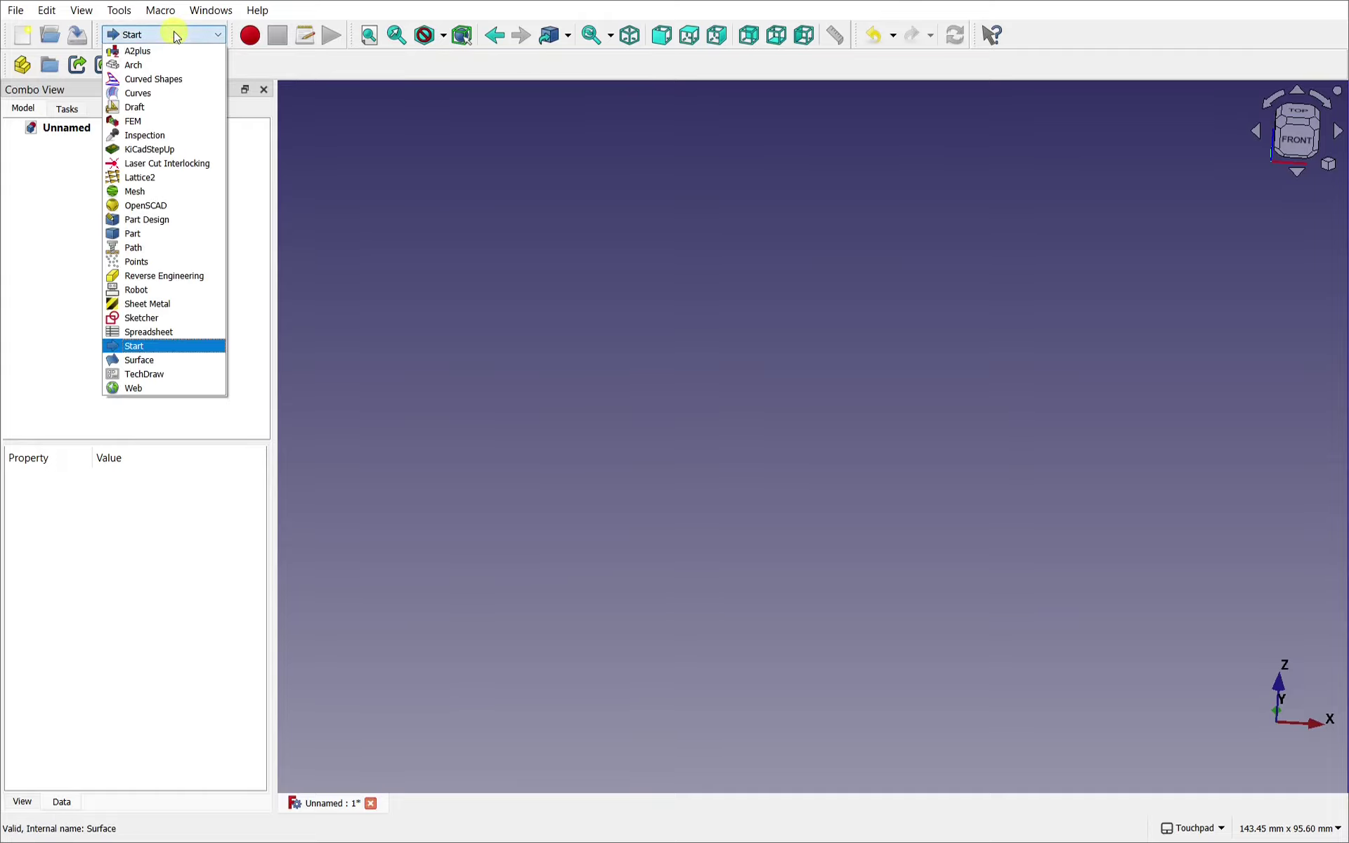
click(191, 318)
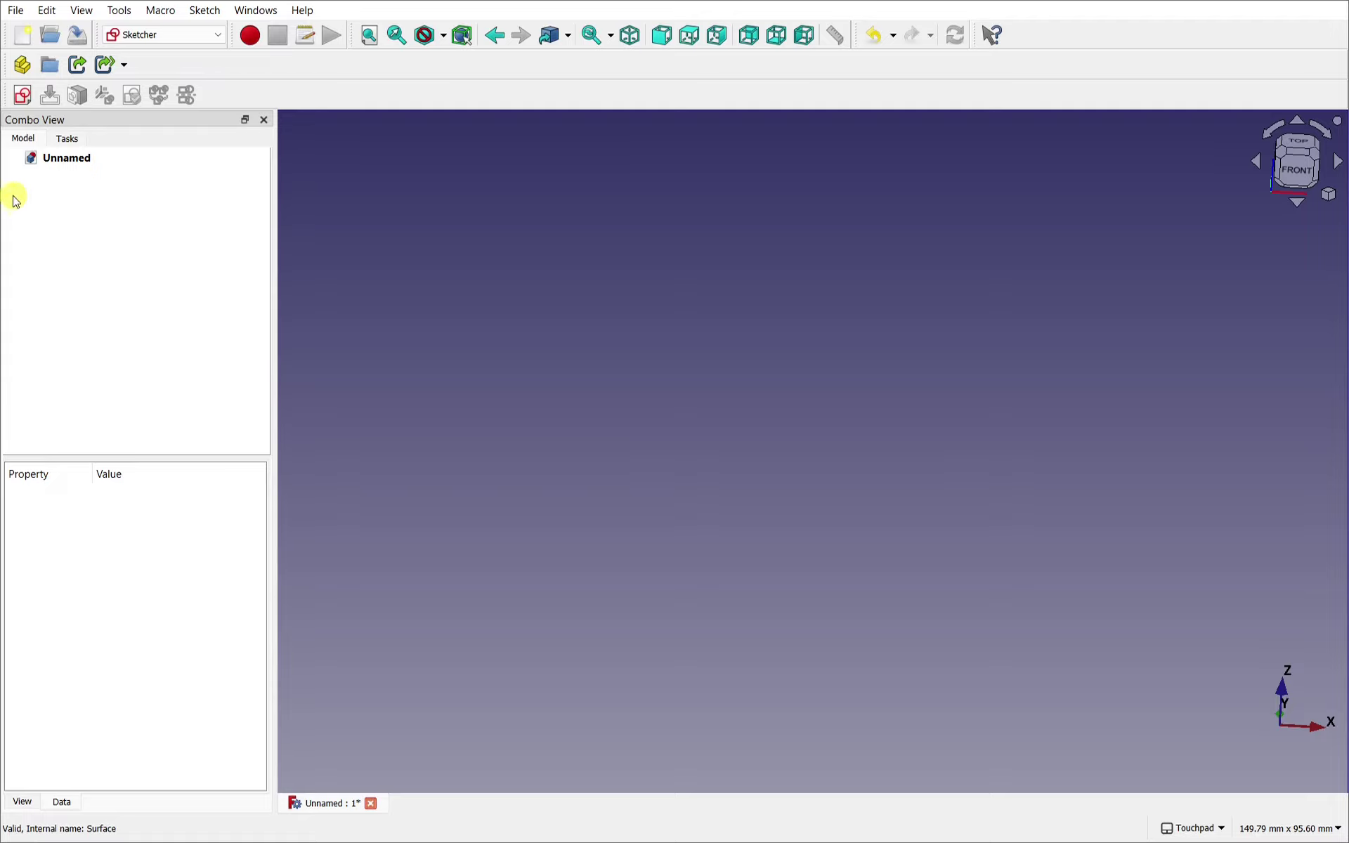
click(20, 101)
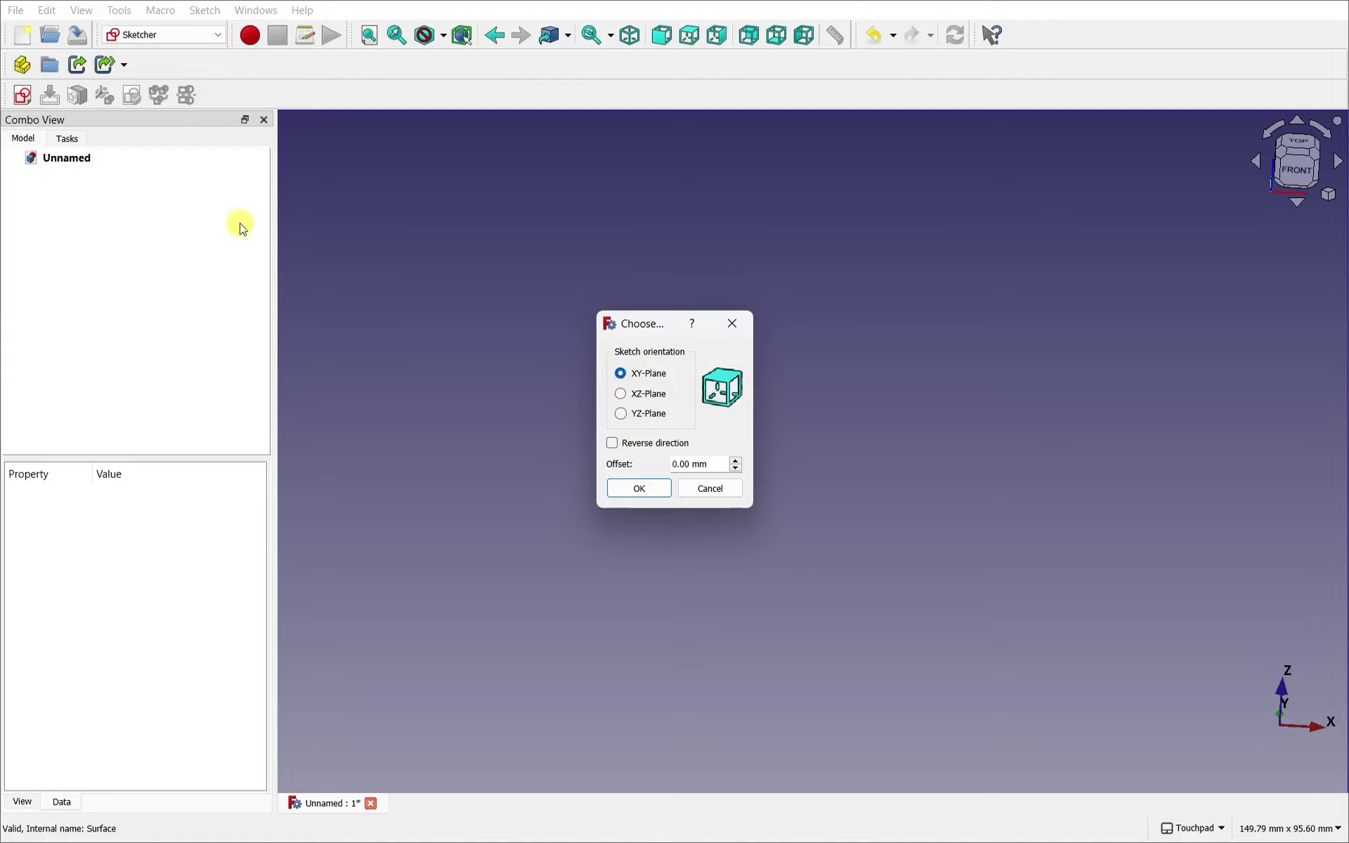
click(635, 487)
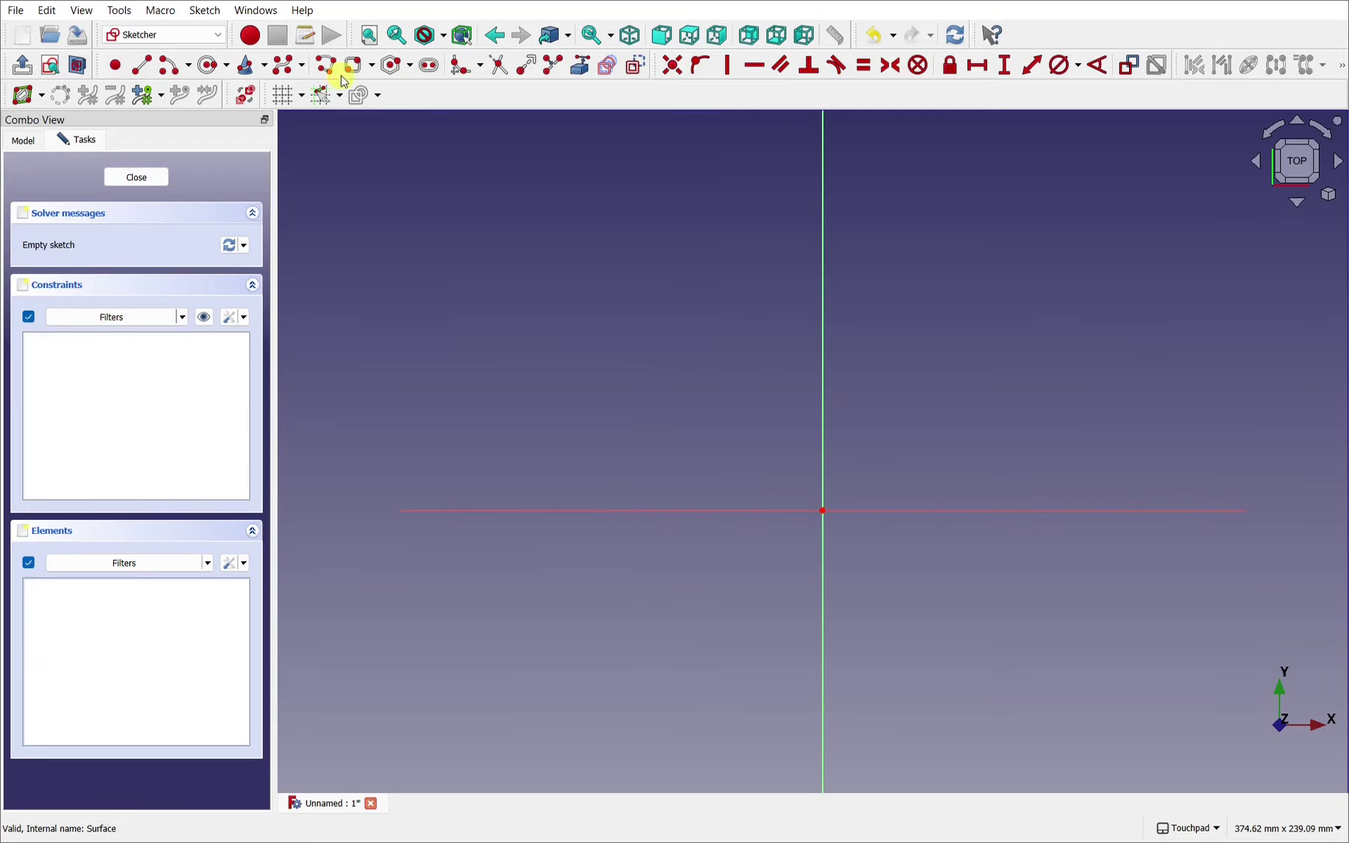
Sketch a rounded rectangle of about 163 by 123 mm with corner radii of about 31 mm, surrounding the origin
click(371, 68)
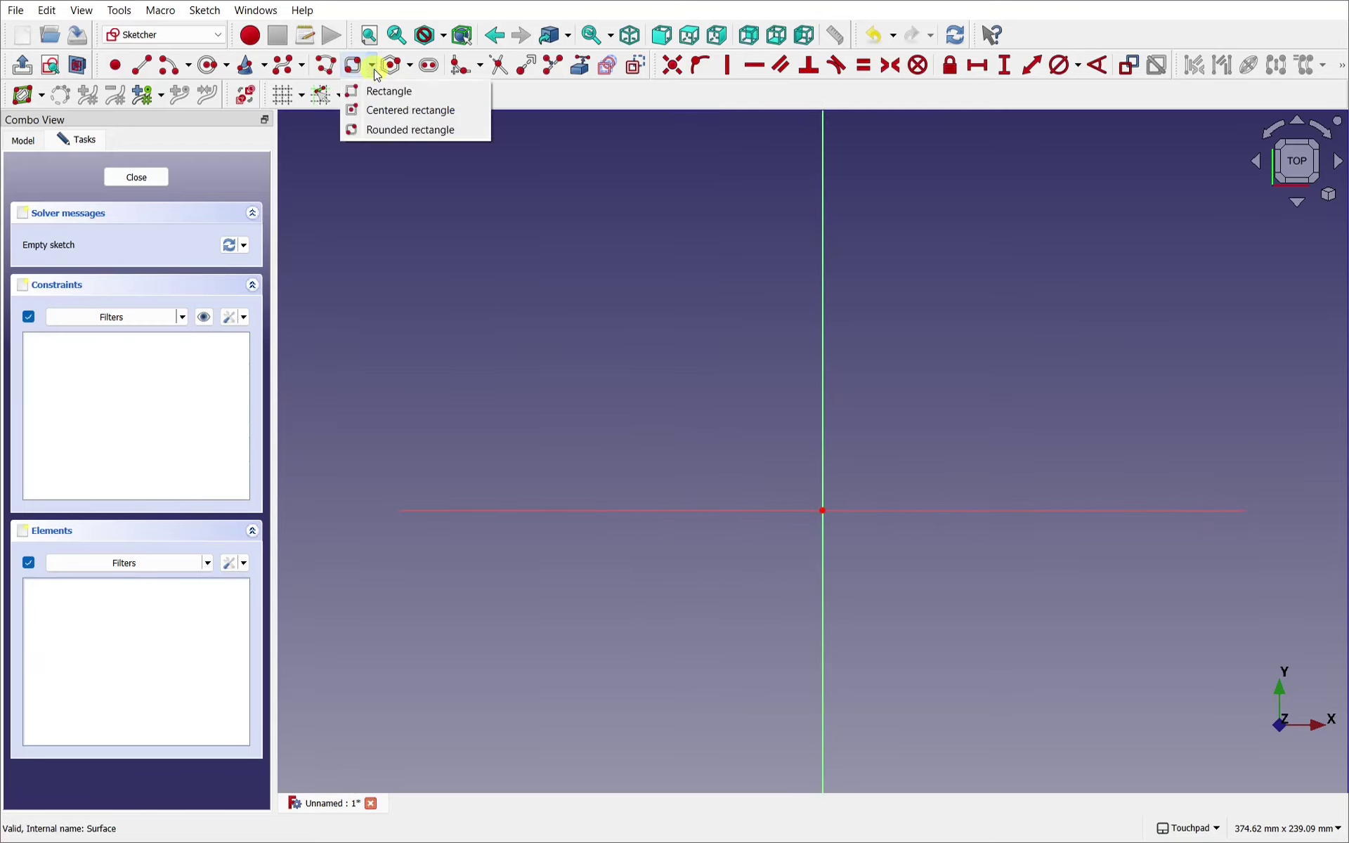
click(388, 97)
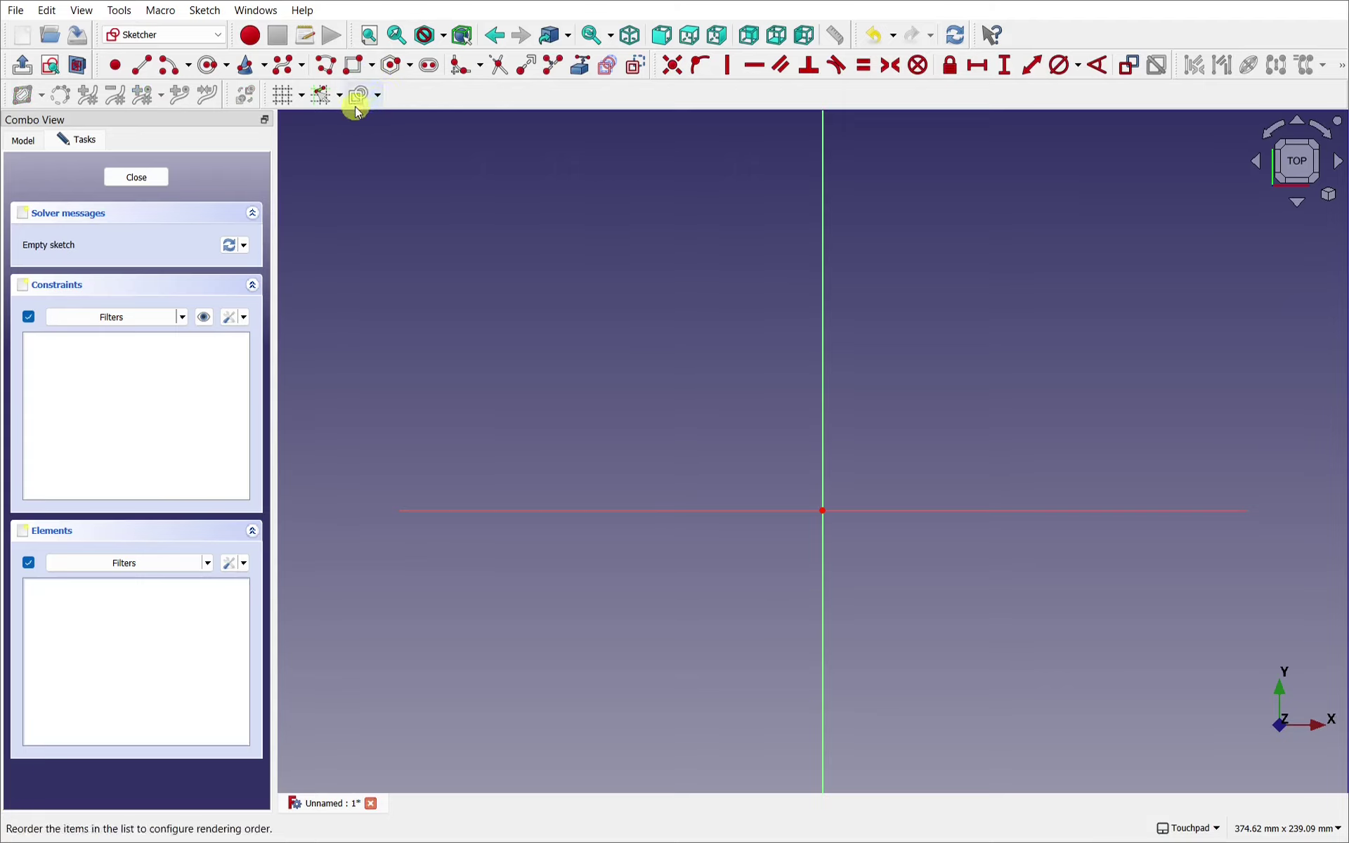
click(372, 69)
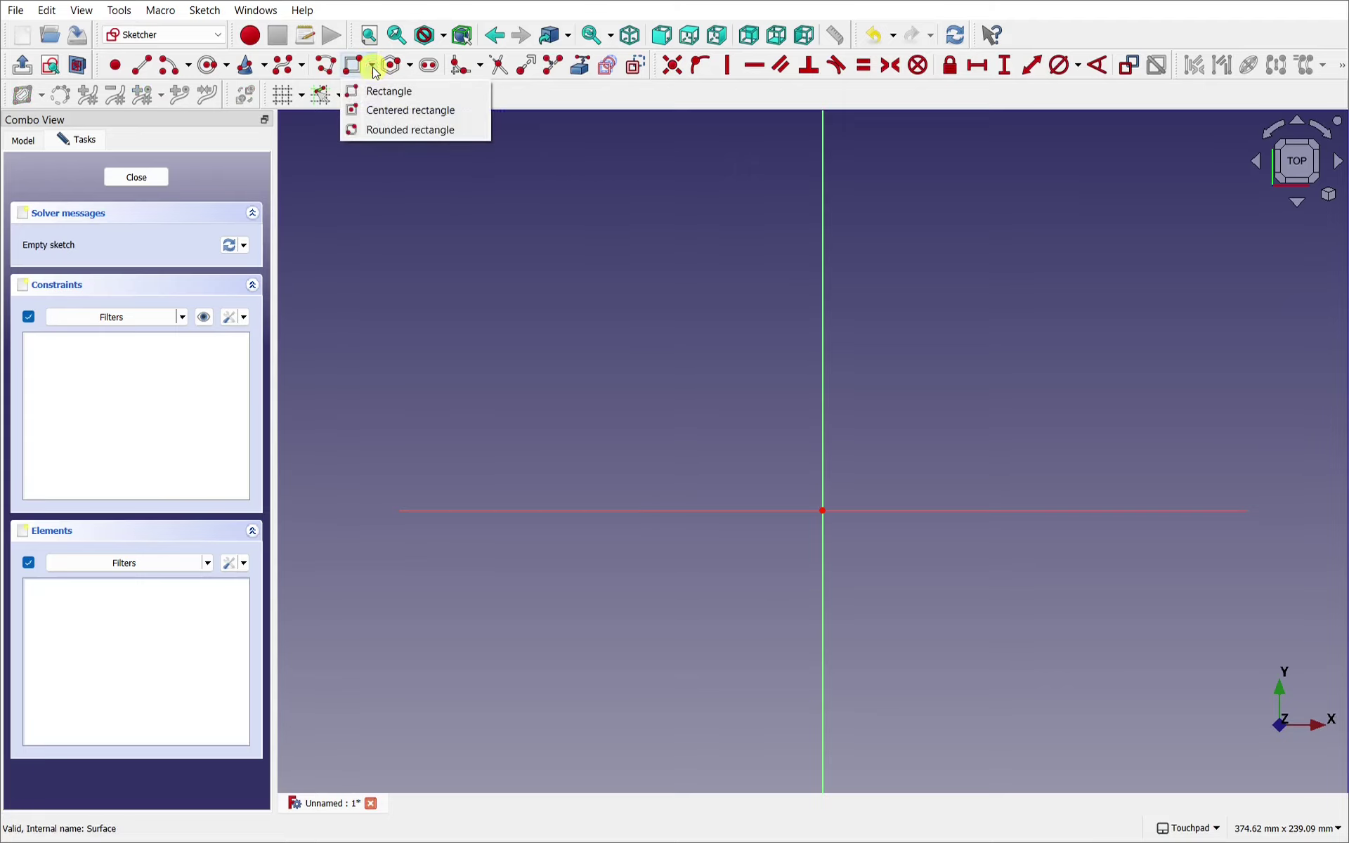
click(437, 131)
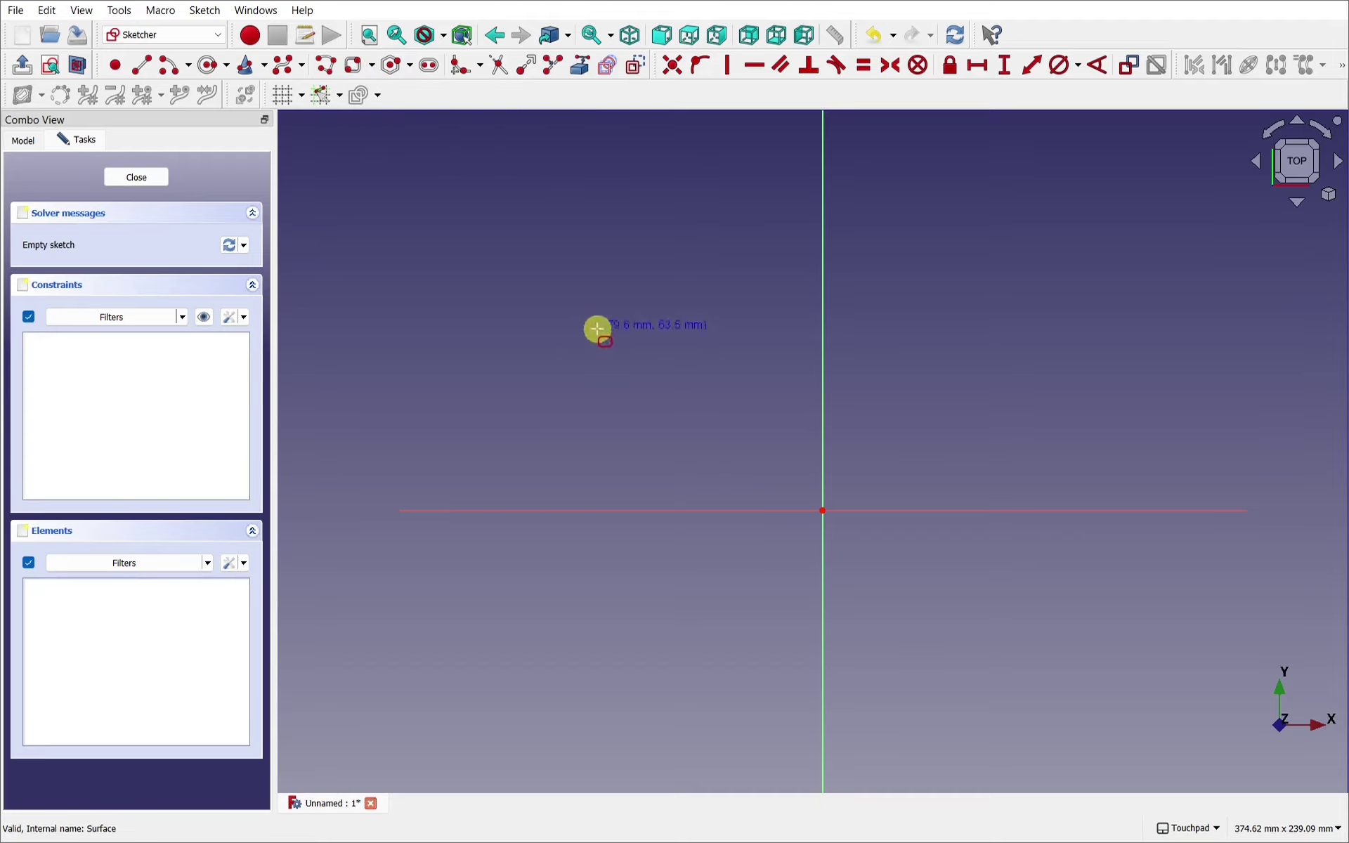
click(597, 329)
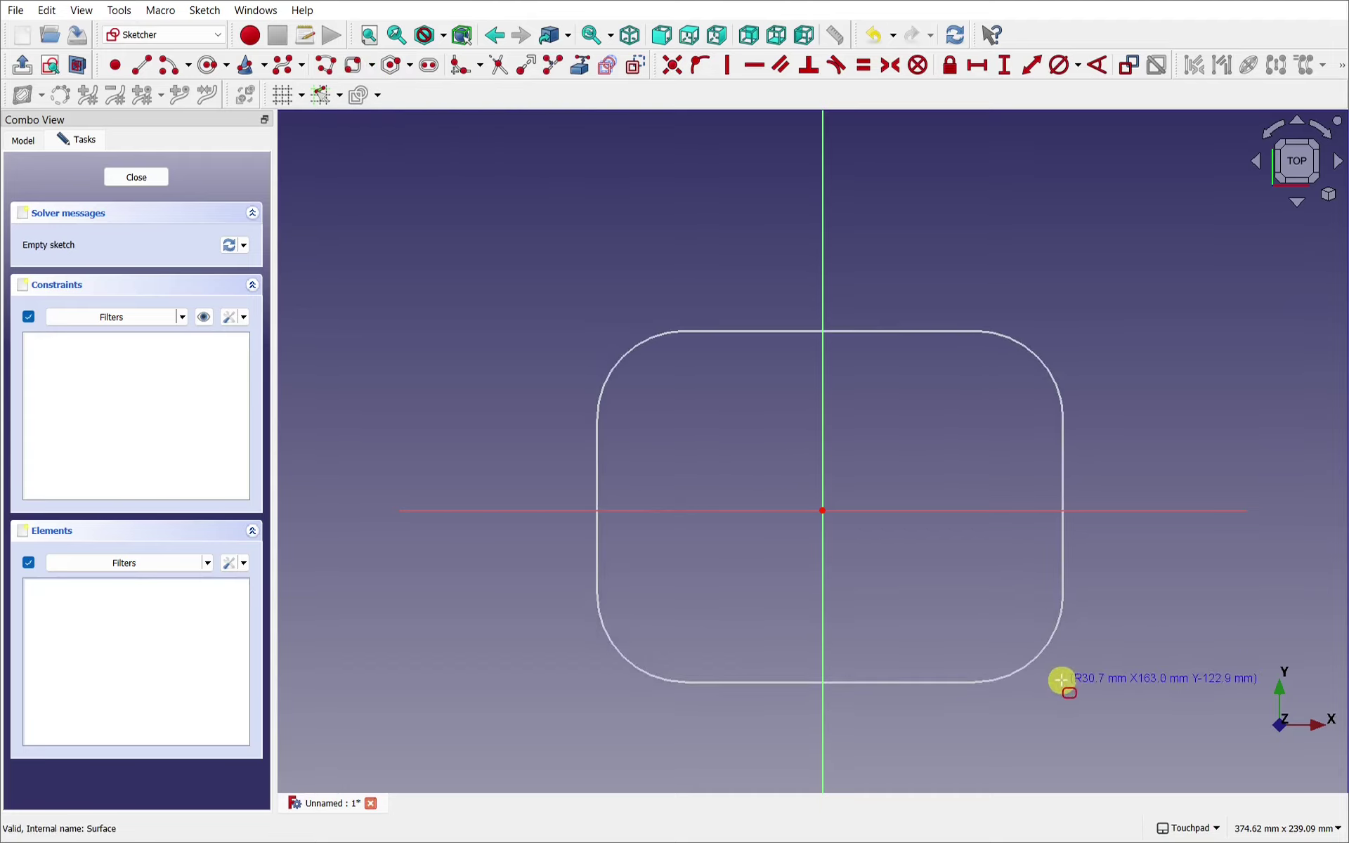
click(1061, 682)
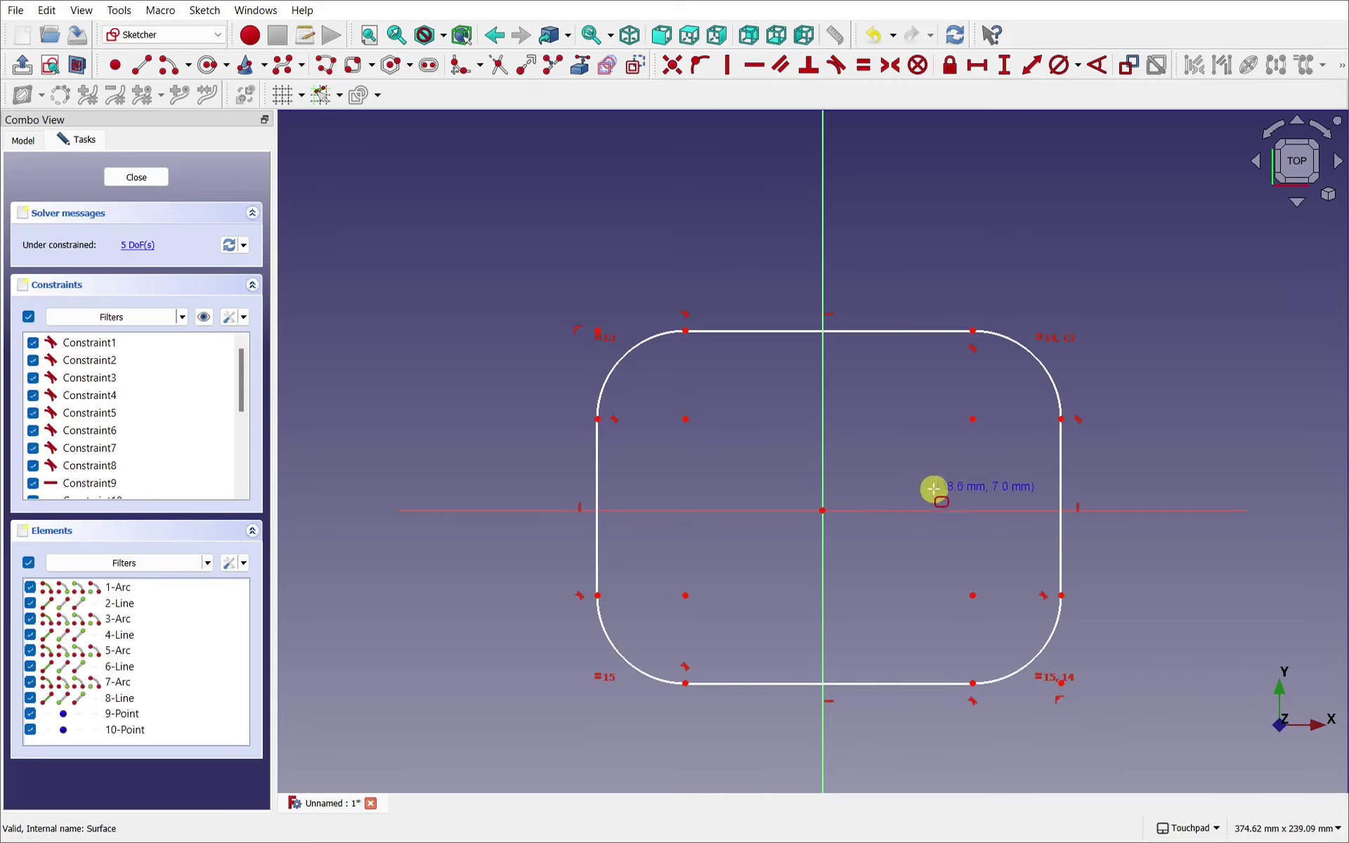
key(Escape)
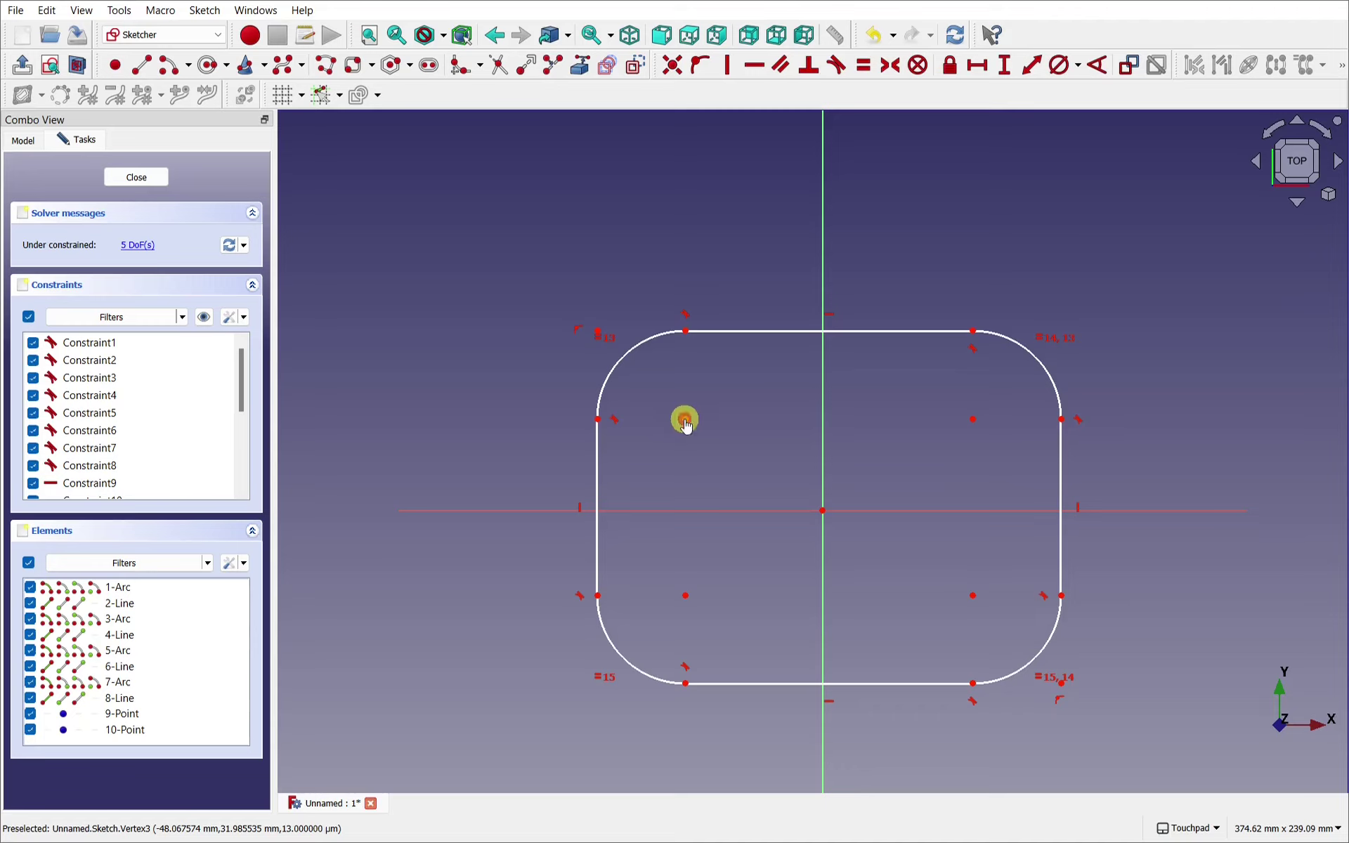
Constrain two diagonally opposite corner arc centres symmetrically about the origin and leave the sketch
click(686, 420)
click(973, 595)
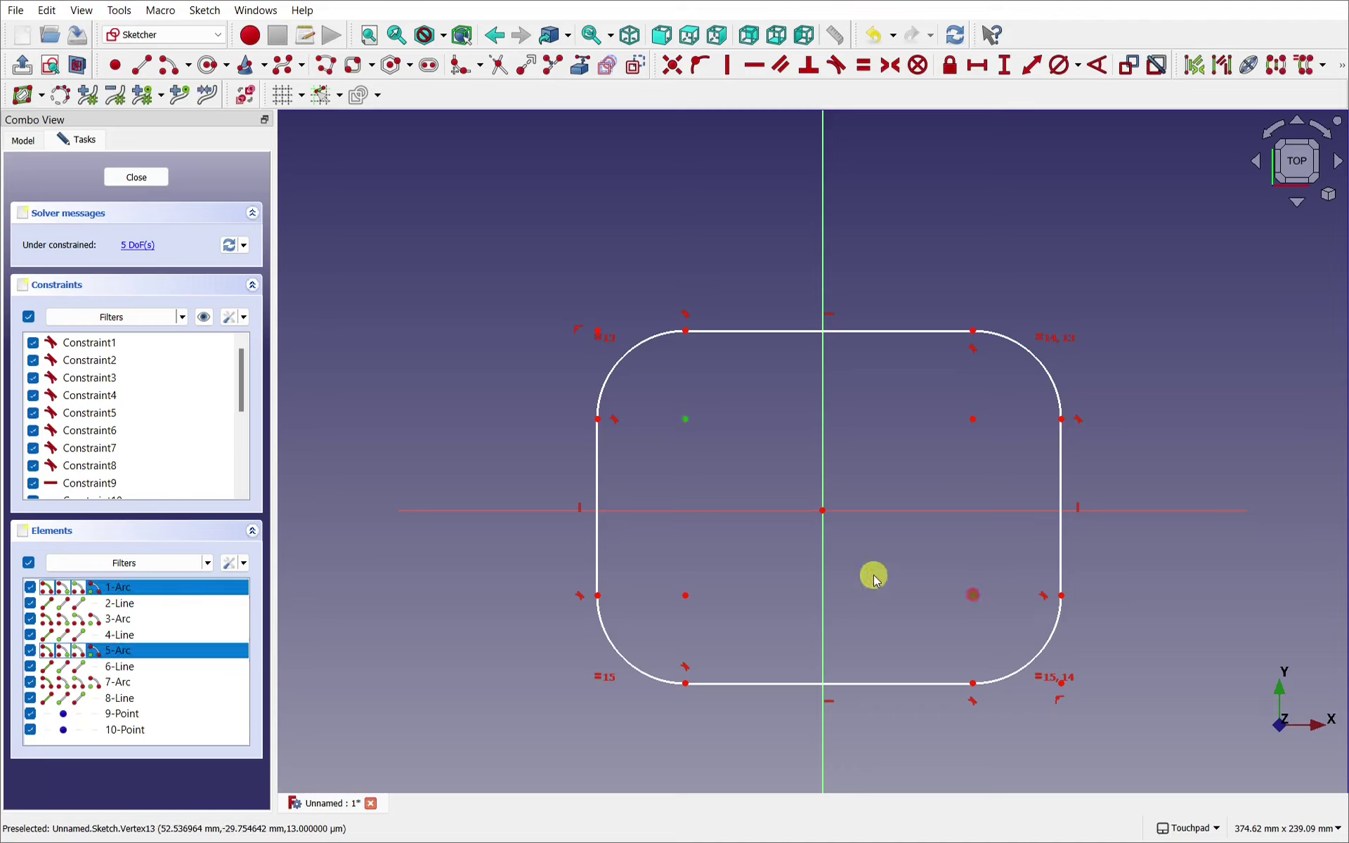
click(825, 512)
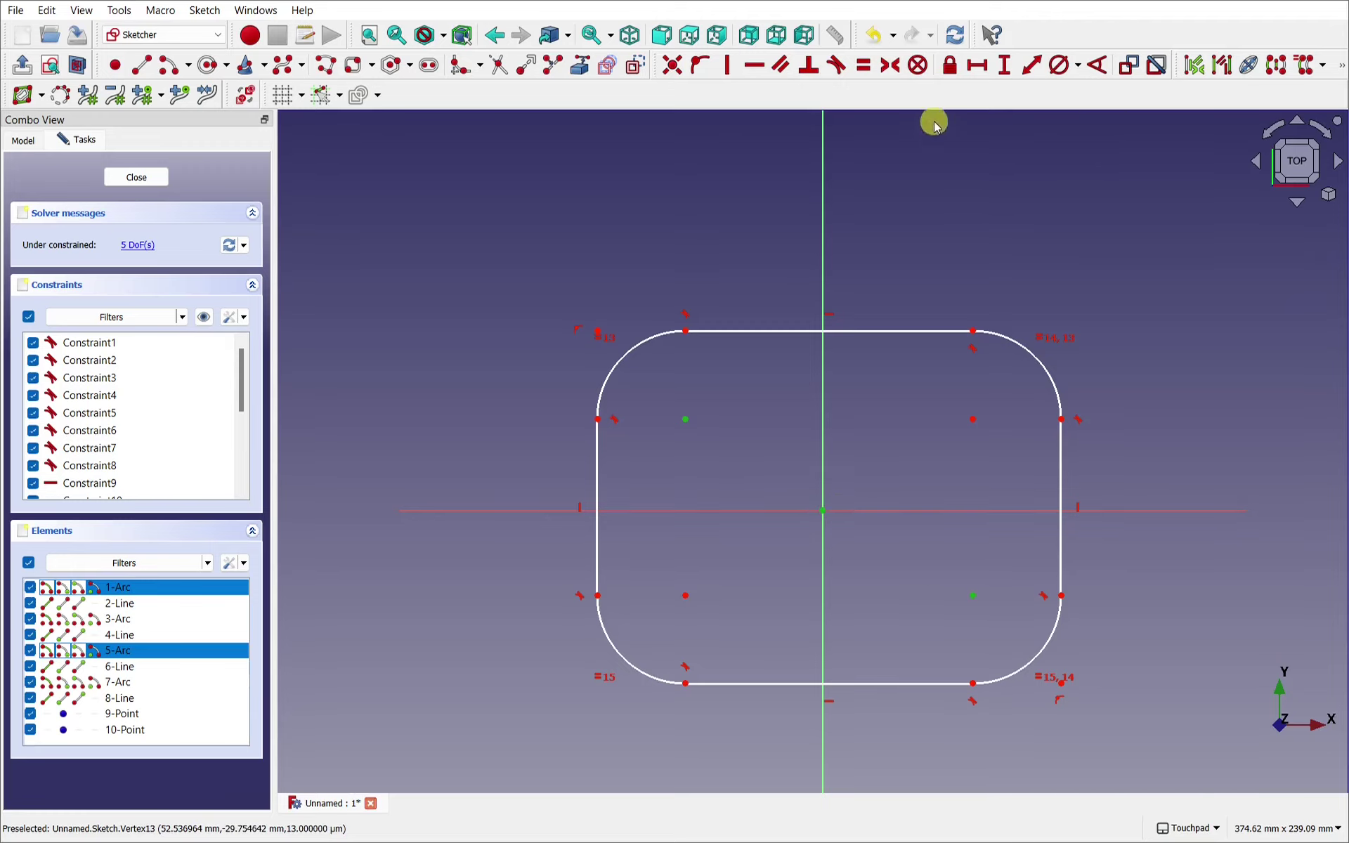
click(891, 65)
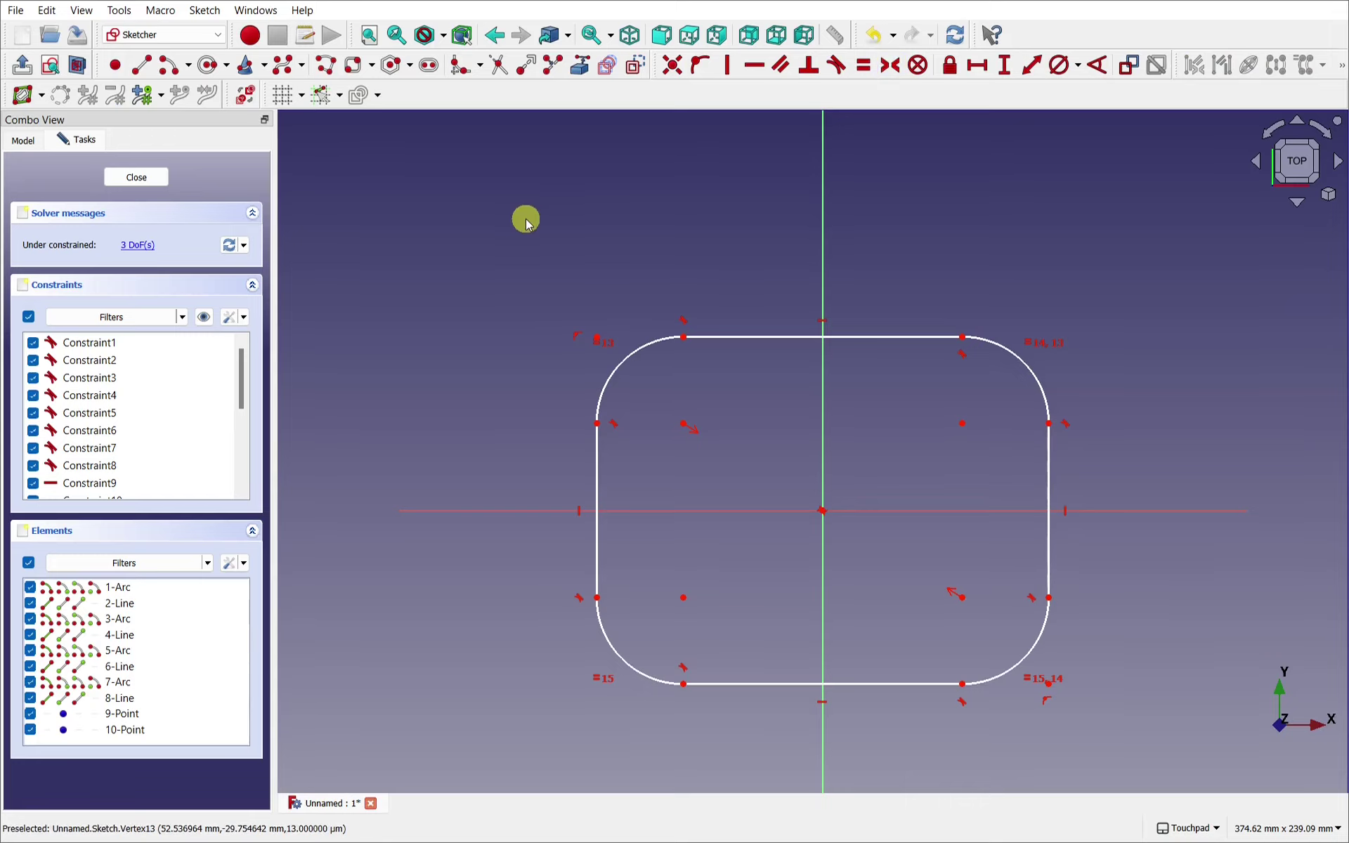
click(137, 179)
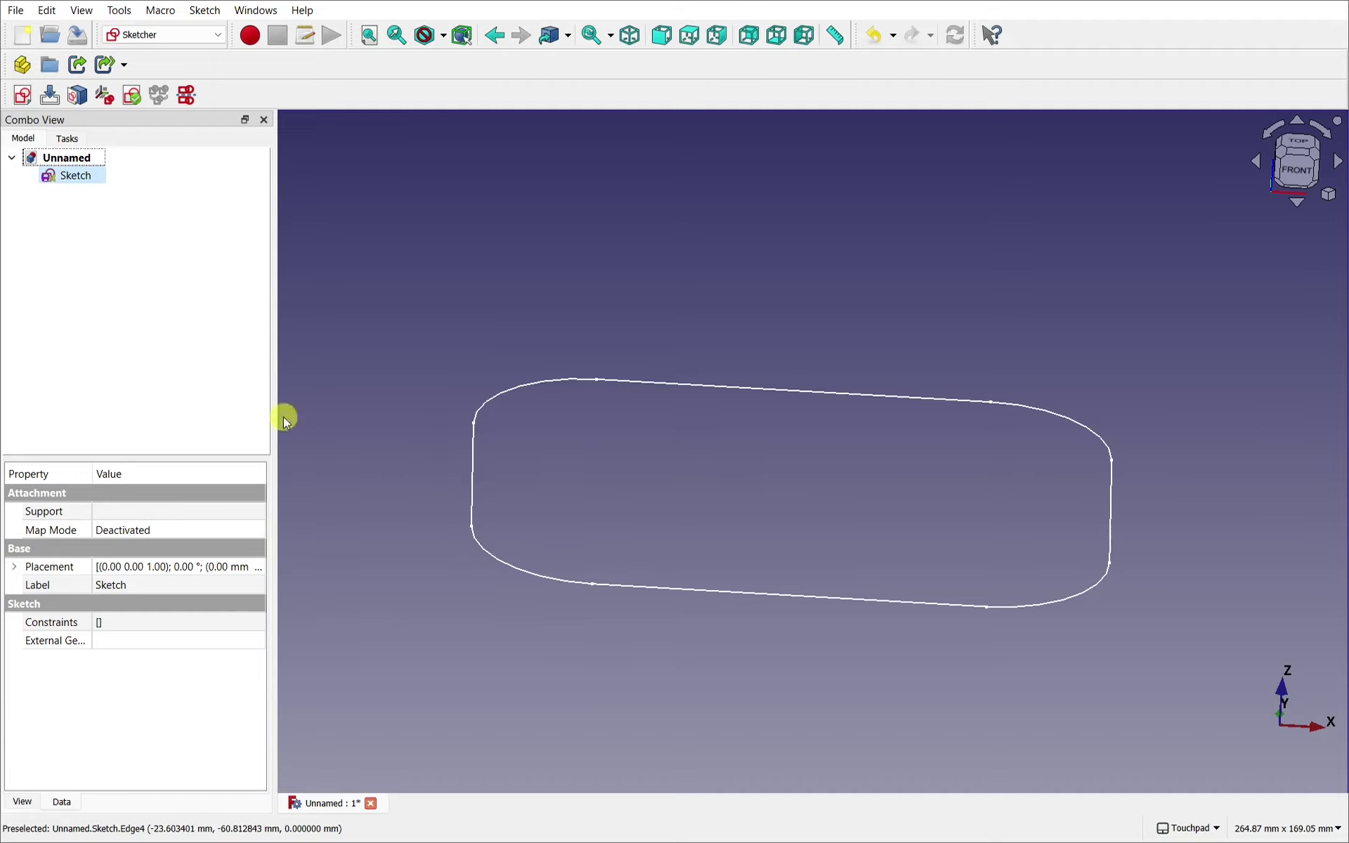
Rename the rounded rectangle sketch as Bottom
right_click(67, 181)
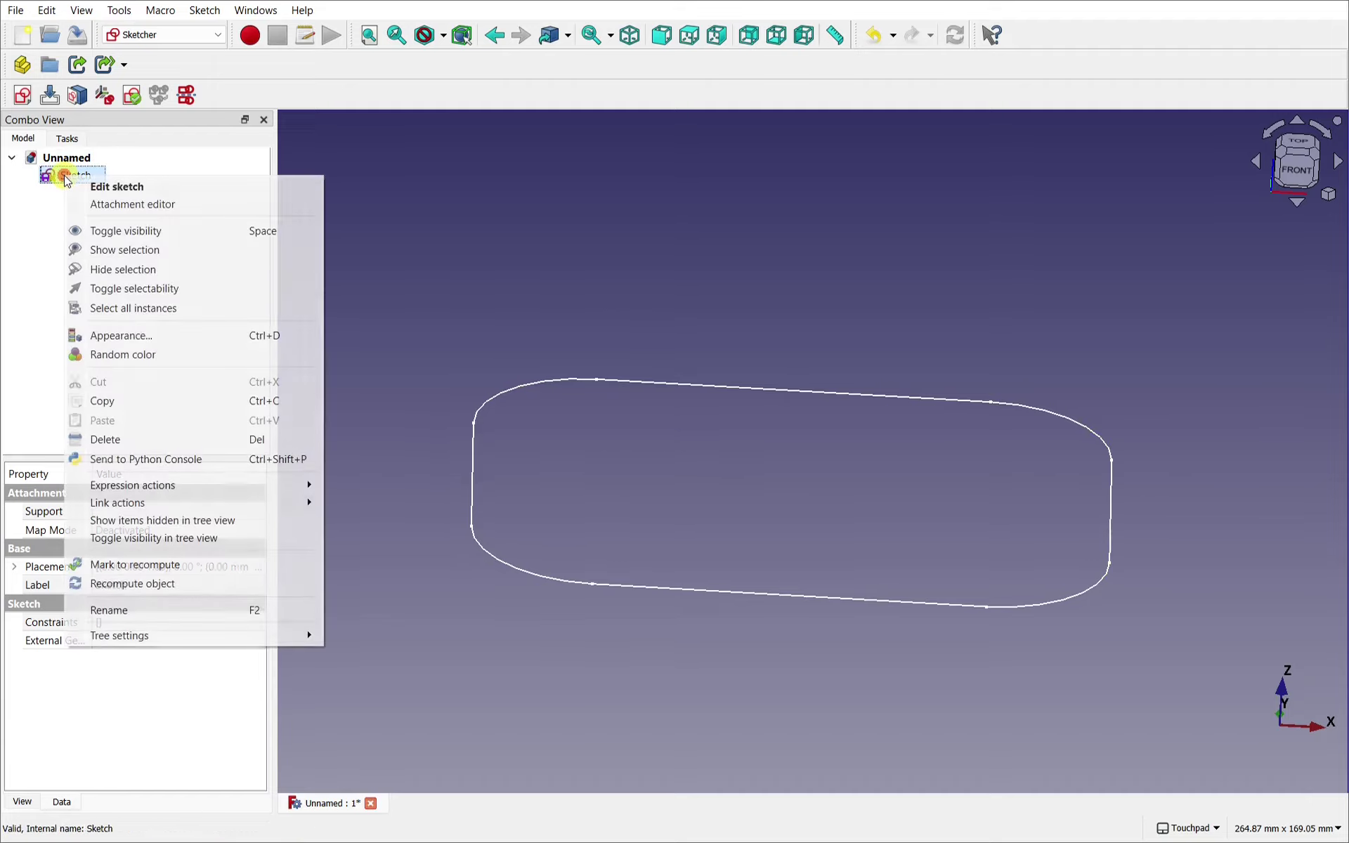
click(193, 610)
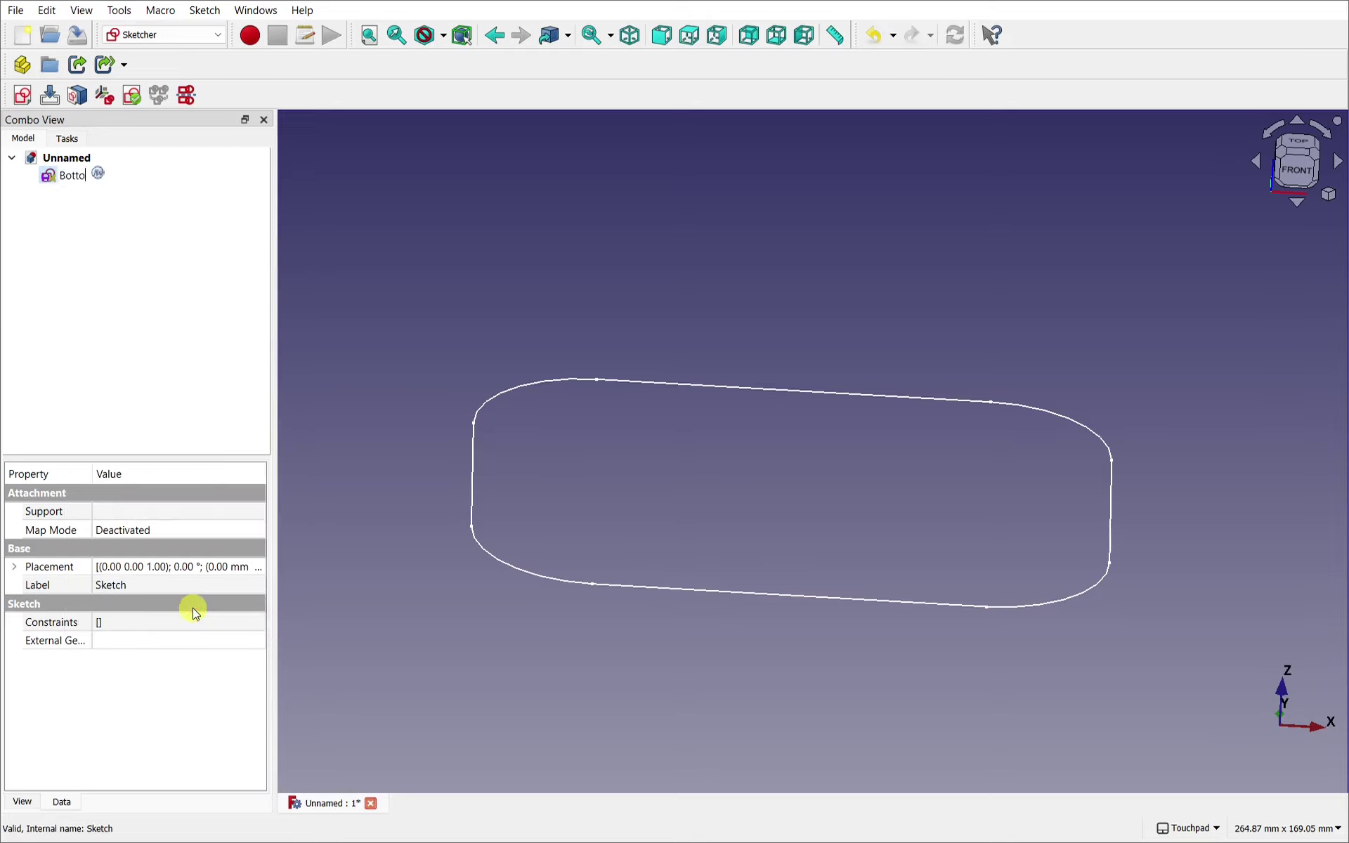
key(Return)
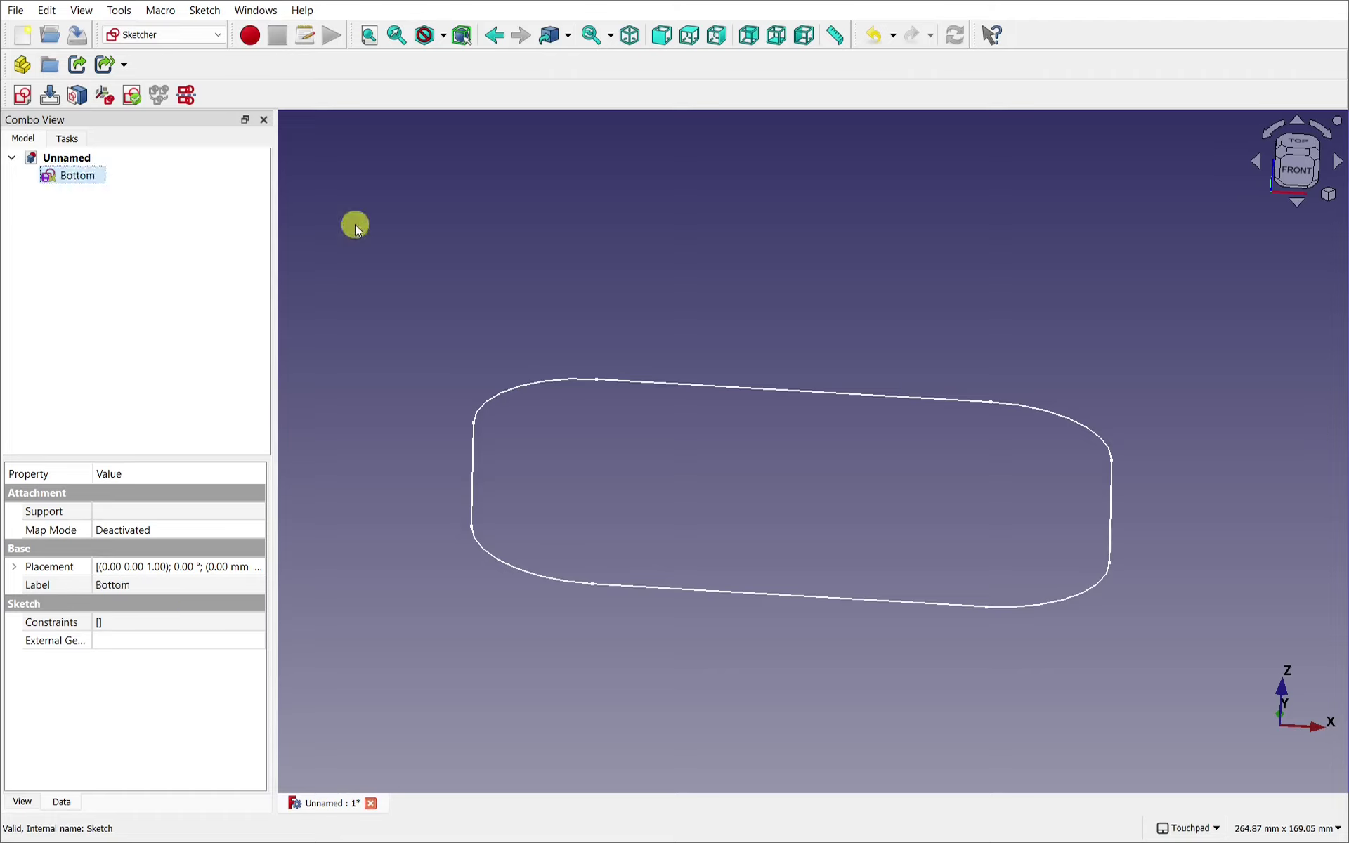
Clone the Bottom sketch in the Draft workbench
click(171, 35)
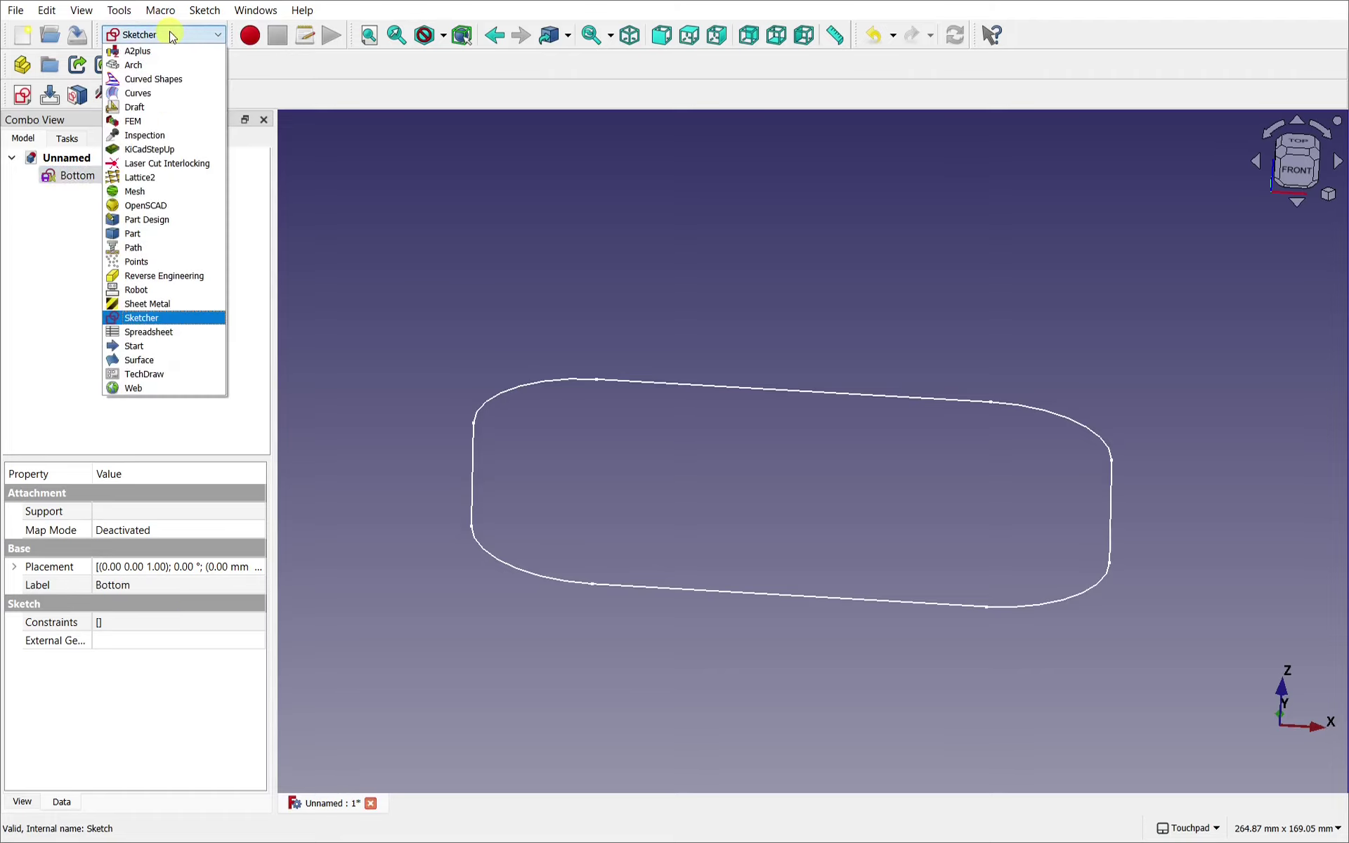
click(154, 107)
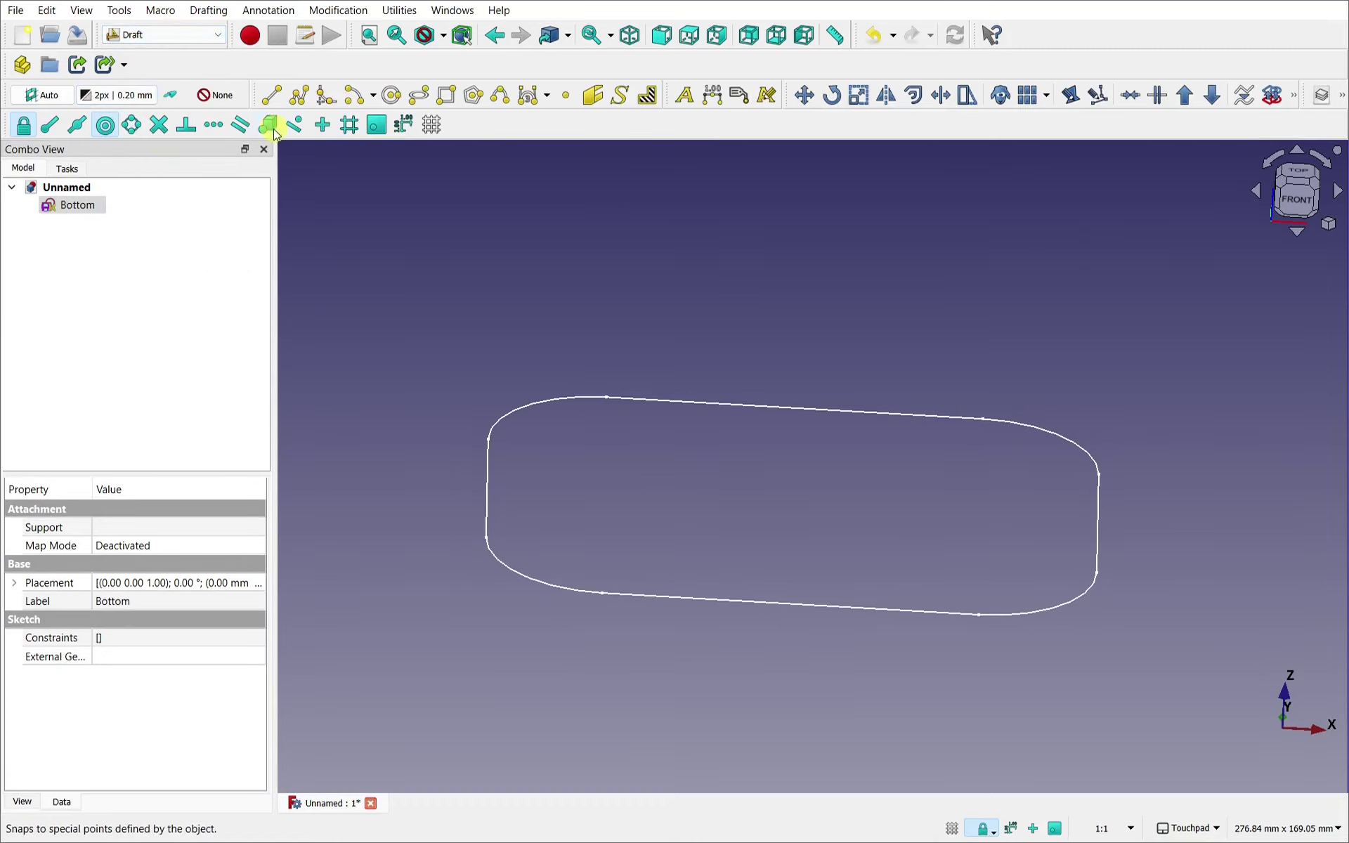
click(78, 211)
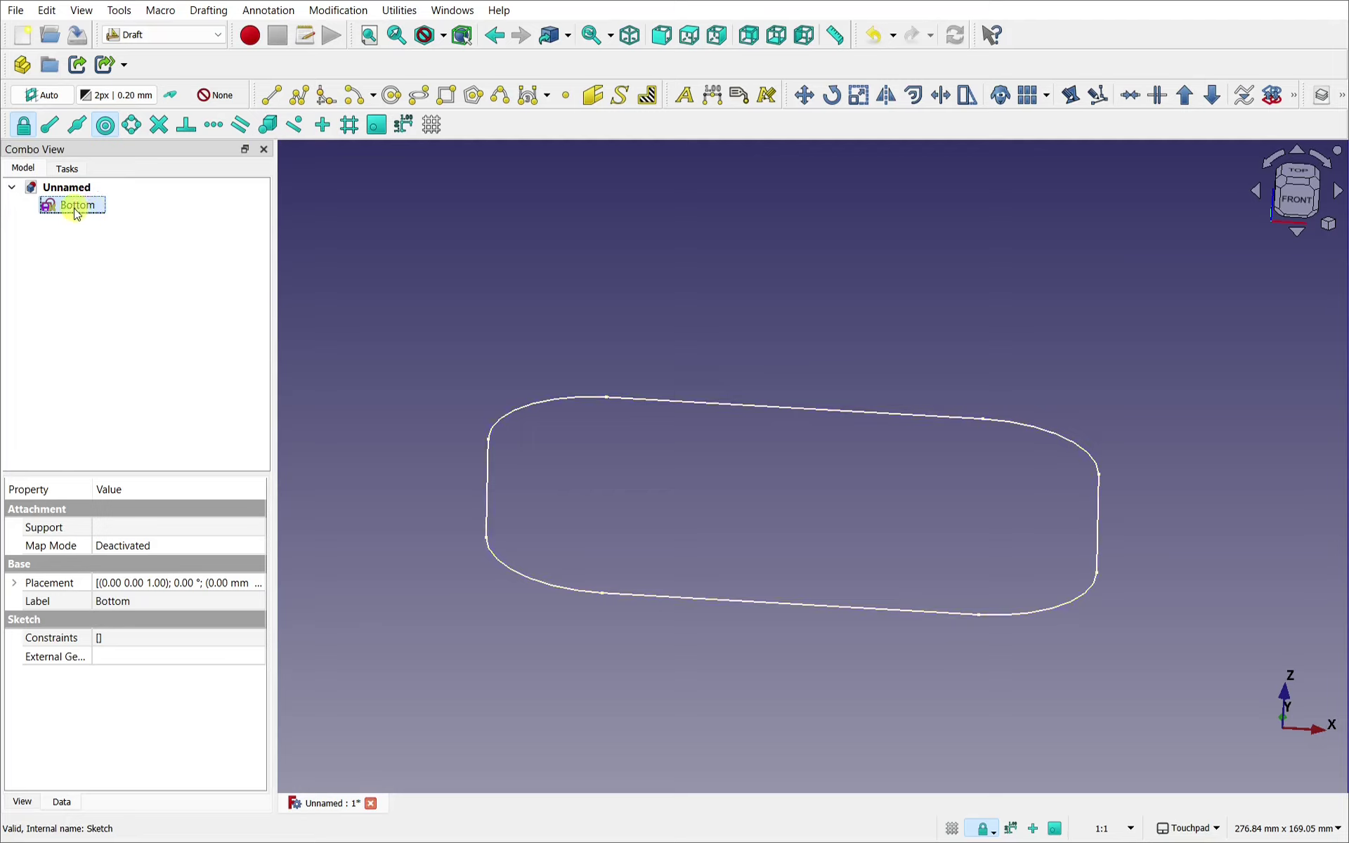
click(1000, 99)
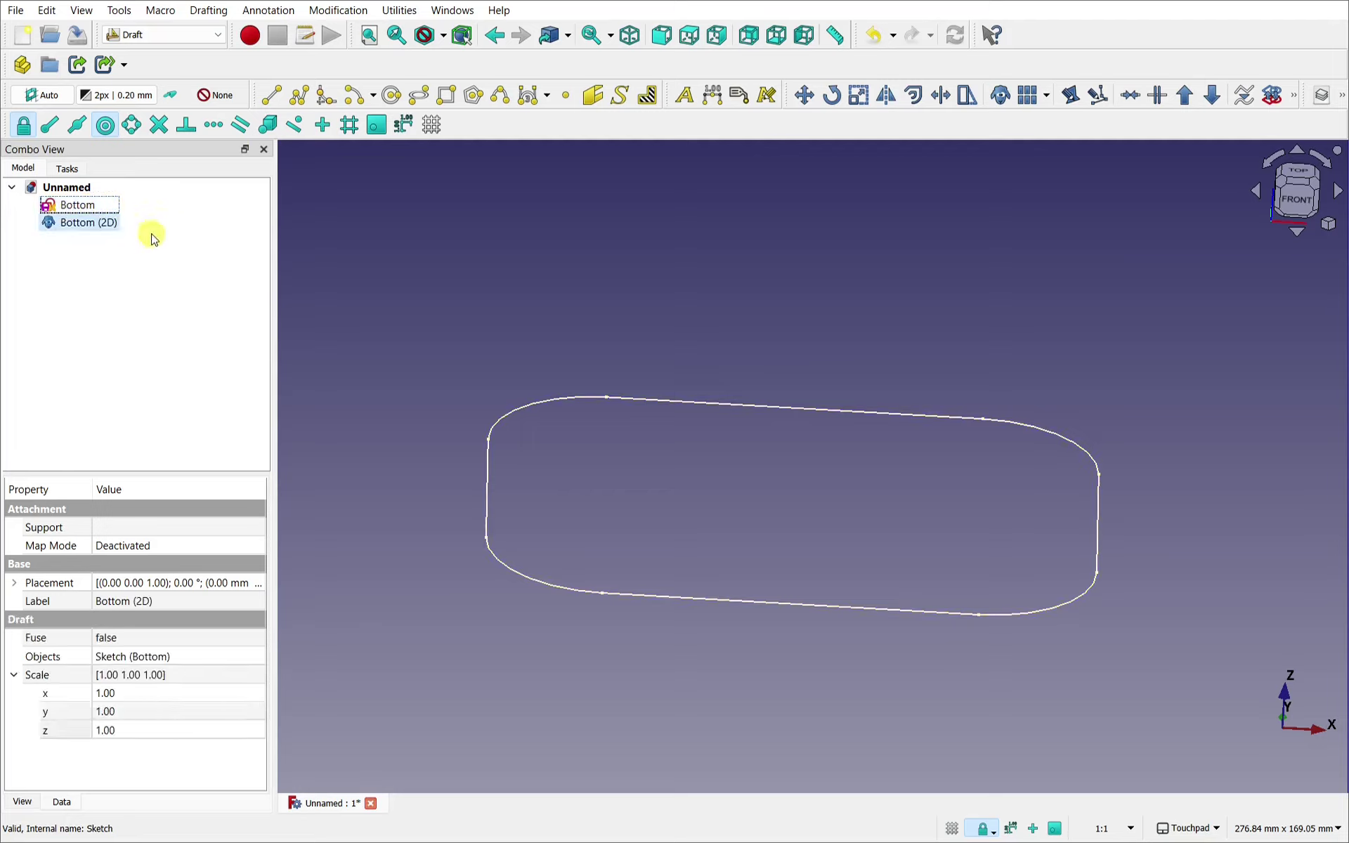
Rename the cloned sketch as Mid
click(91, 224)
right_click(91, 228)
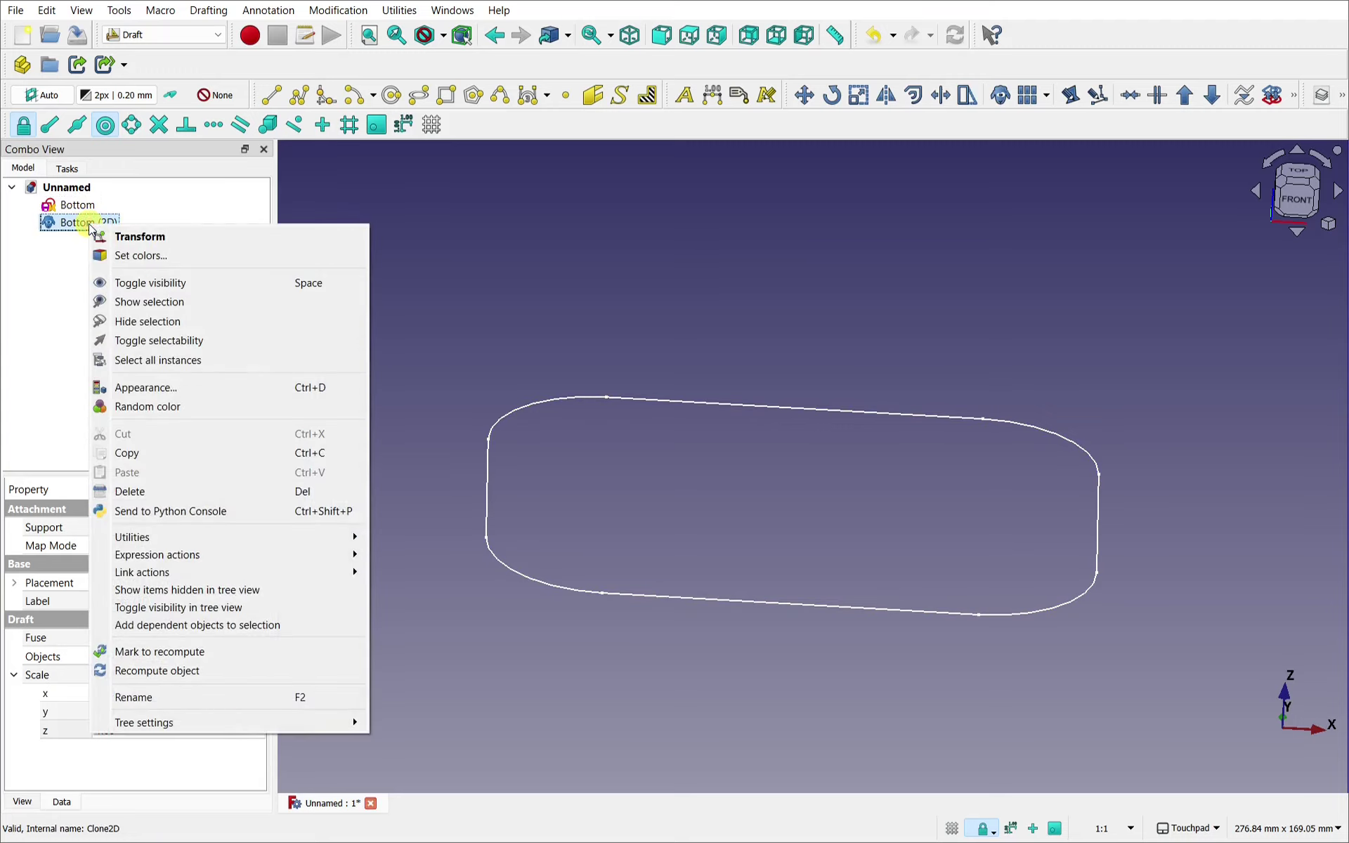
click(190, 697)
text(Mid)
key(Return)
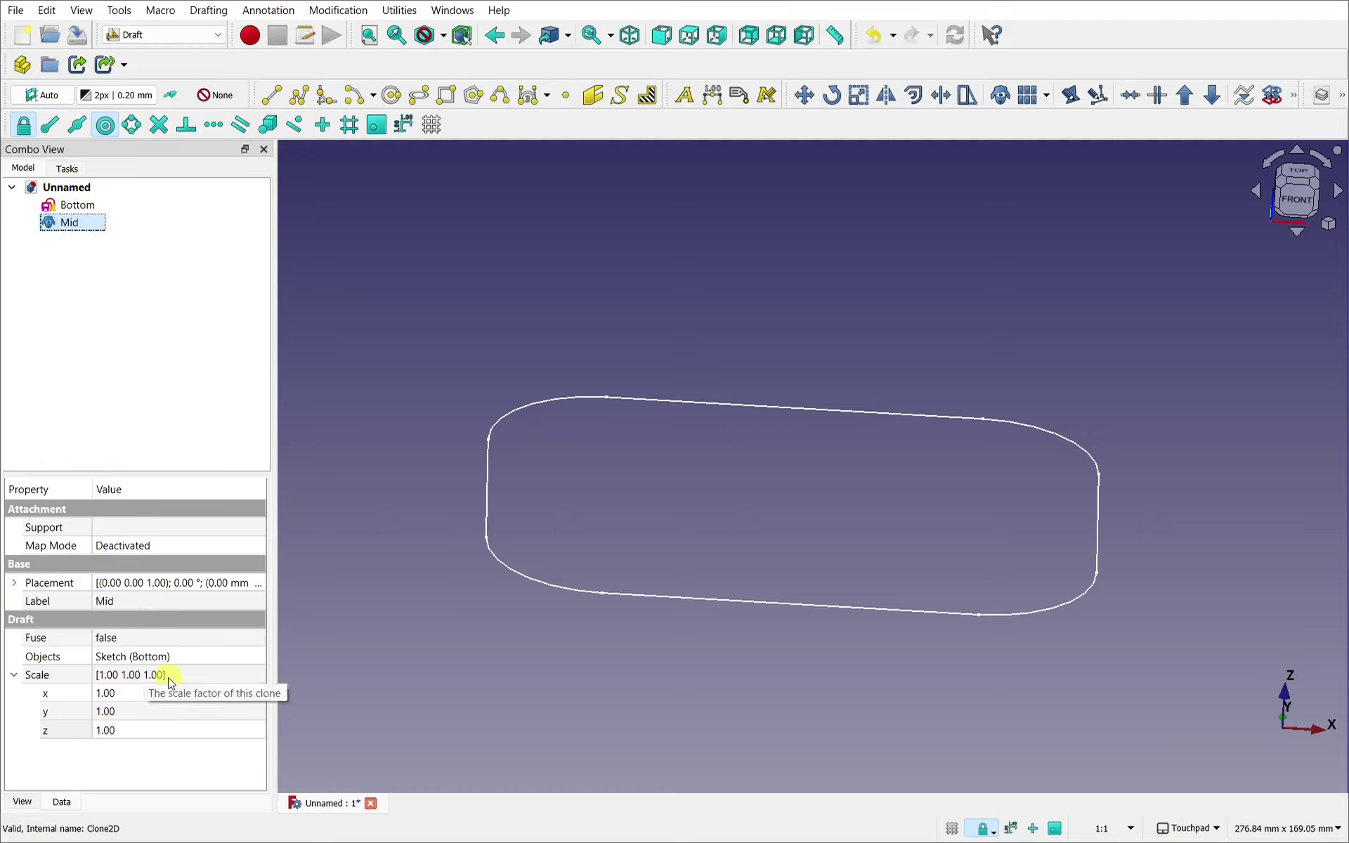
Create a second Draft clone of the Bottom sketch
click(77, 204)
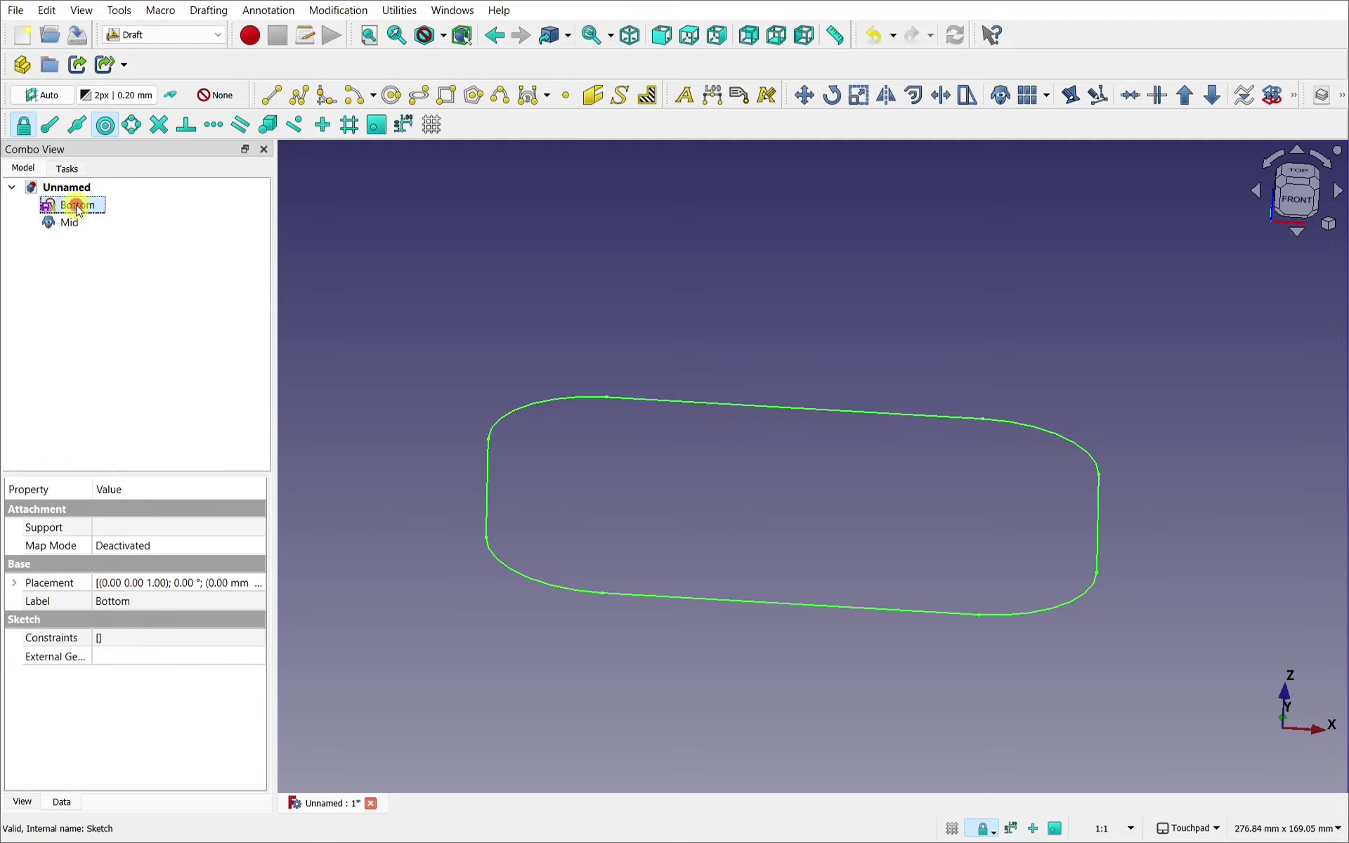
click(342, 12)
click(382, 174)
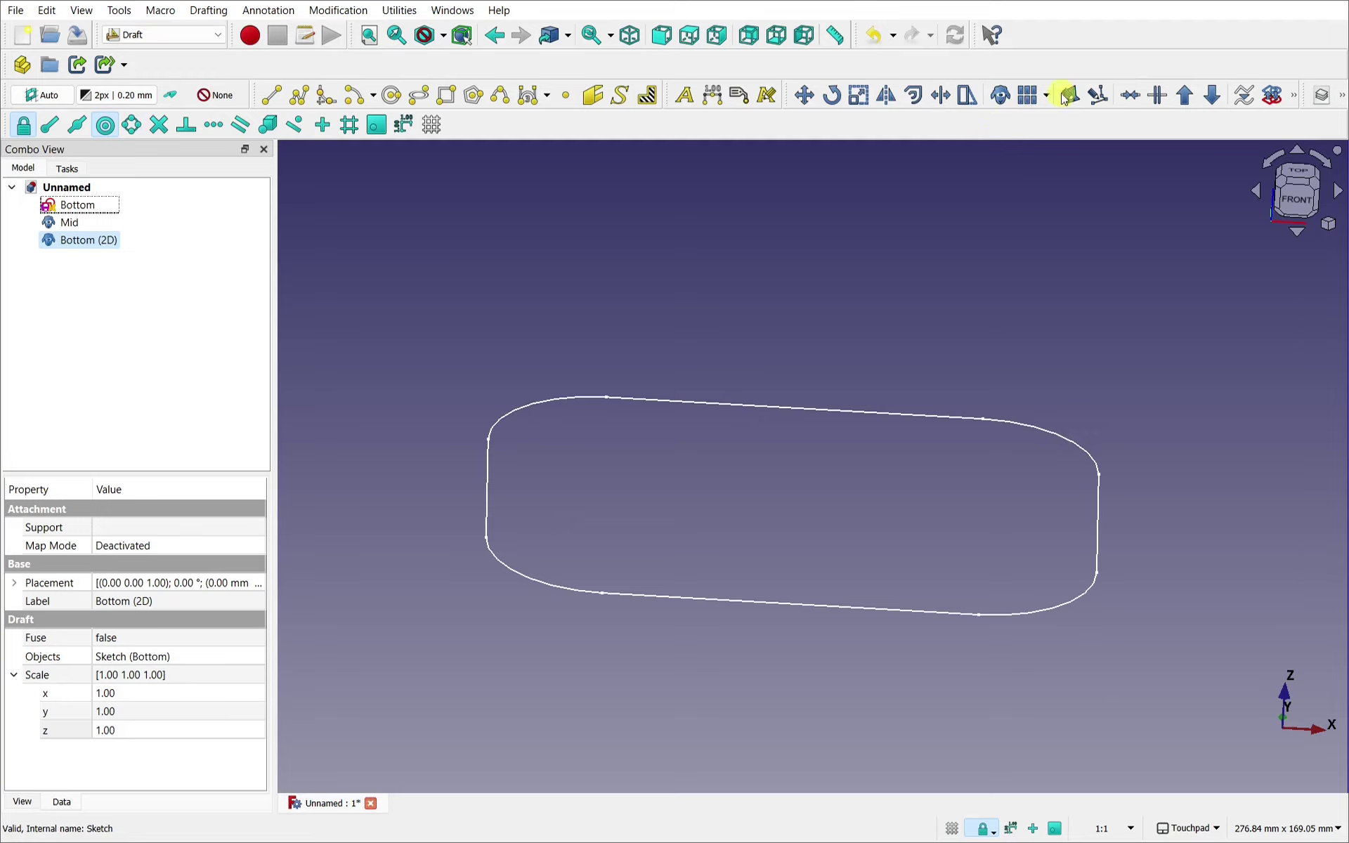
Rename the second clone of the Bottom sketch as Top
click(72, 241)
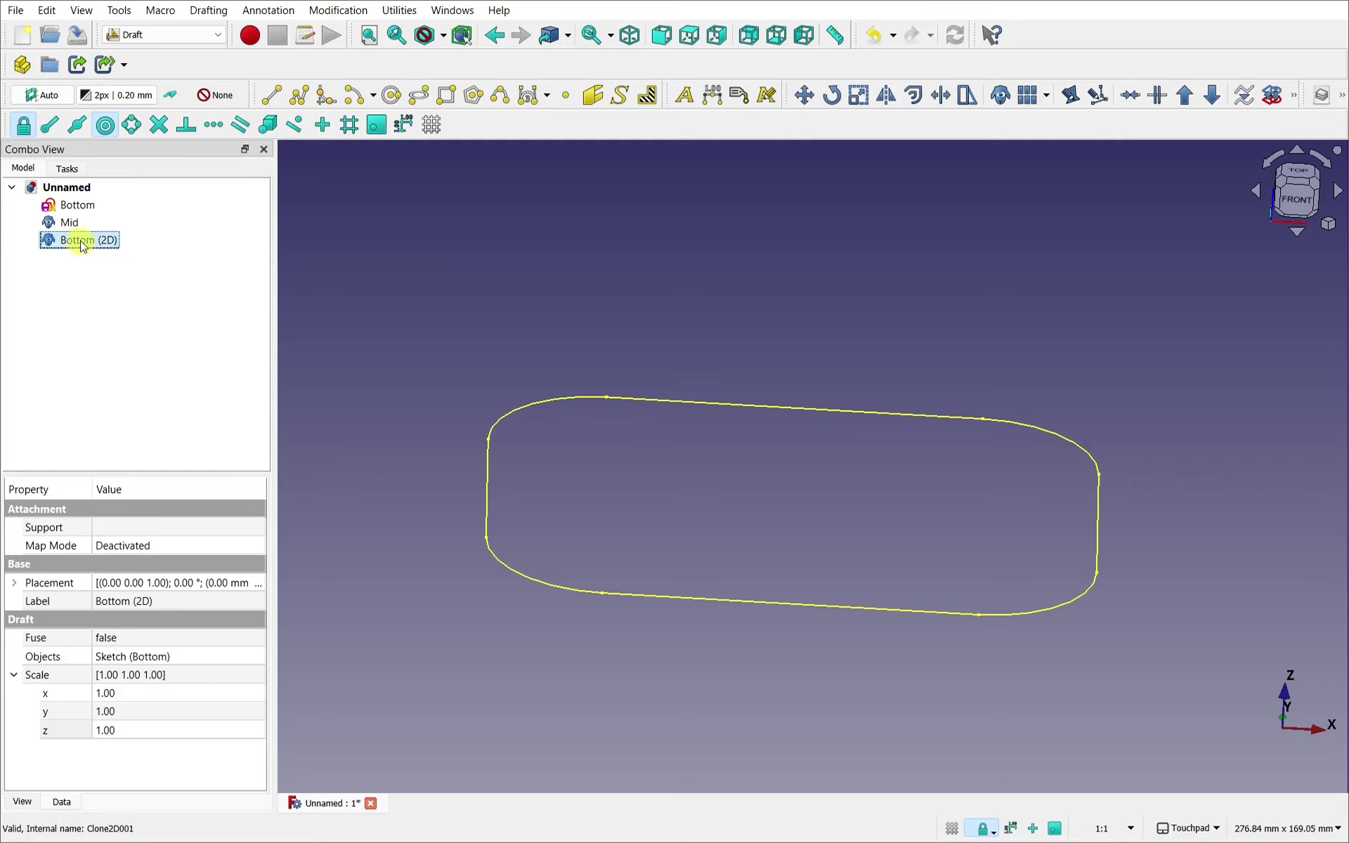
right_click(83, 245)
click(142, 713)
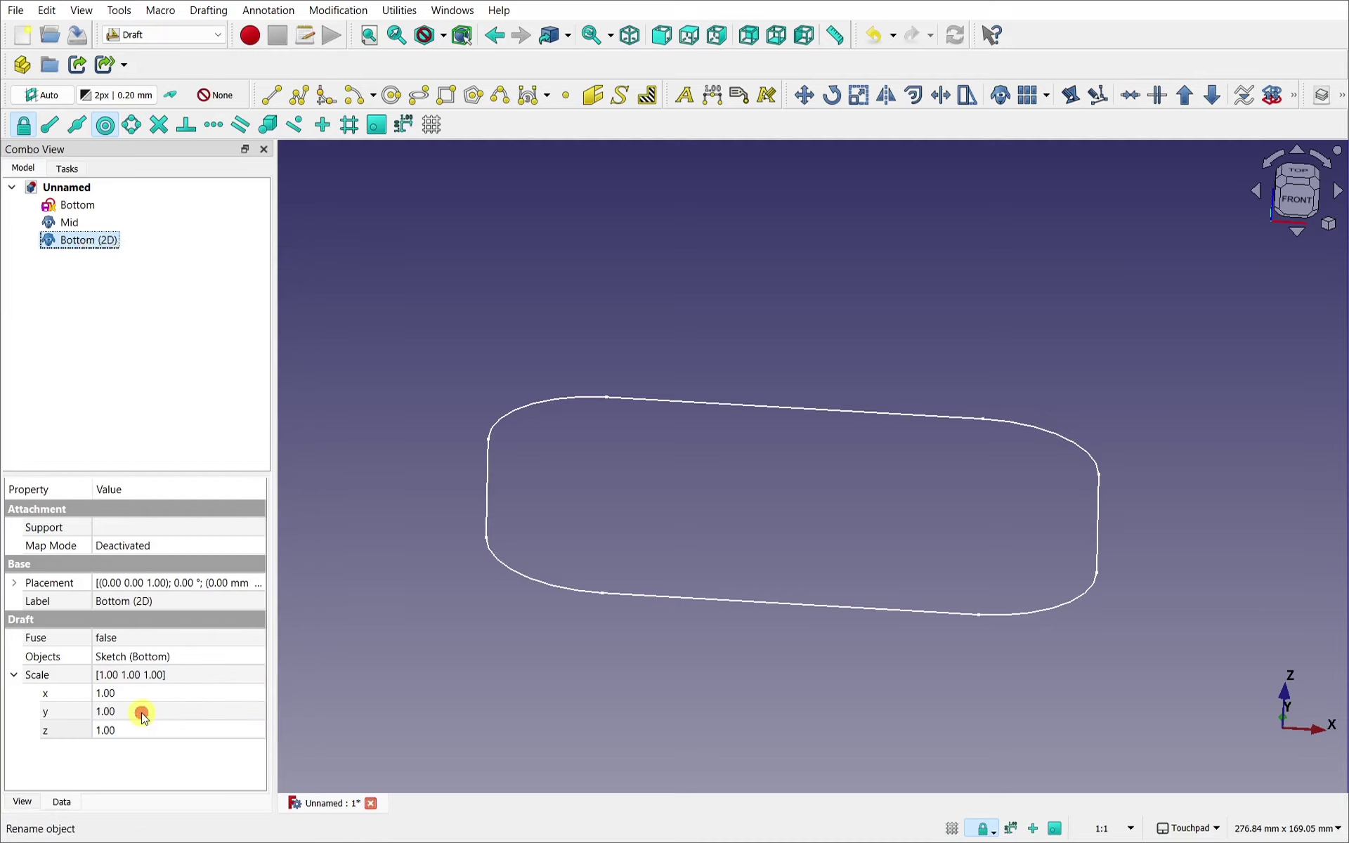
key(Return)
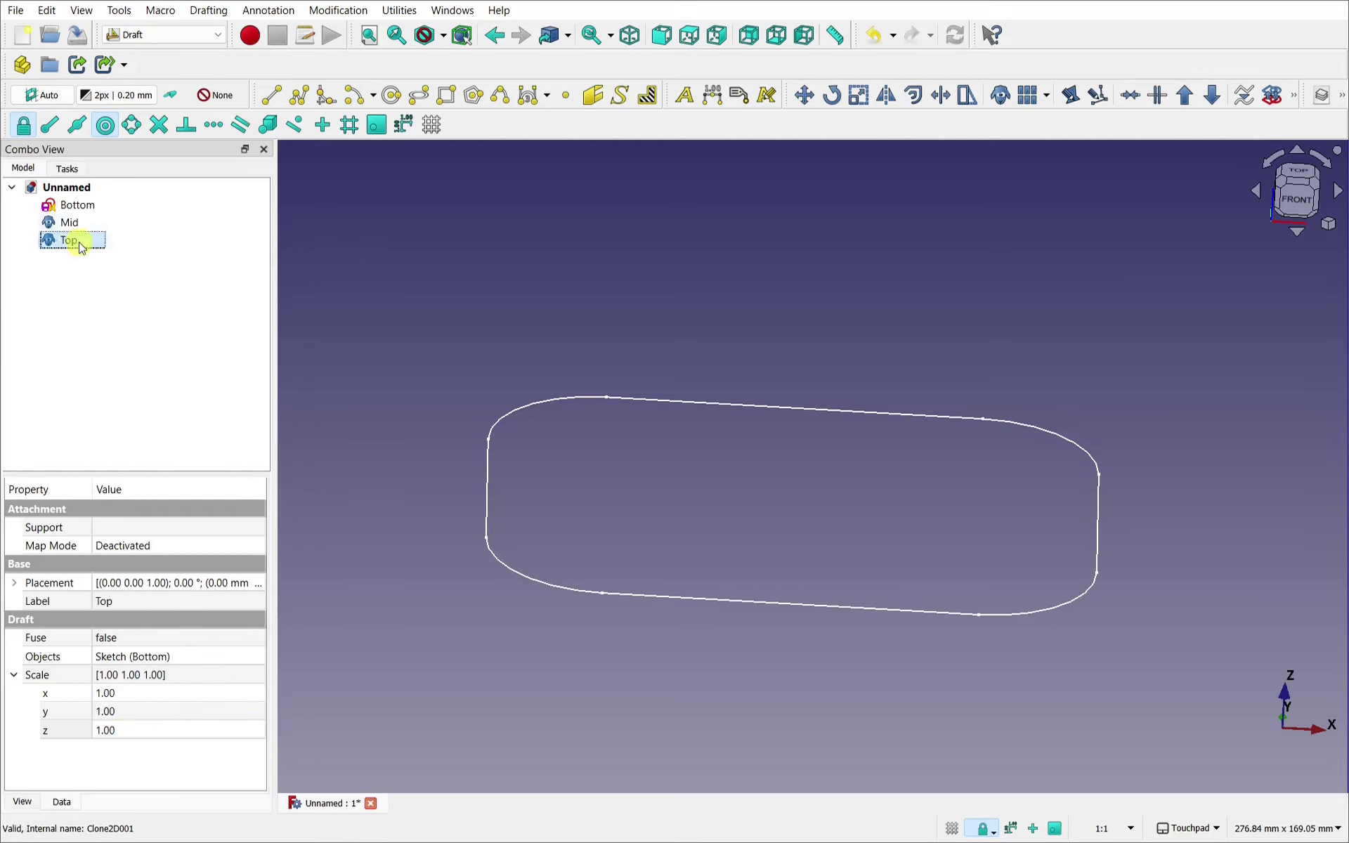
Raise the Mid clone by setting its placement Z position to 8 mm
click(81, 223)
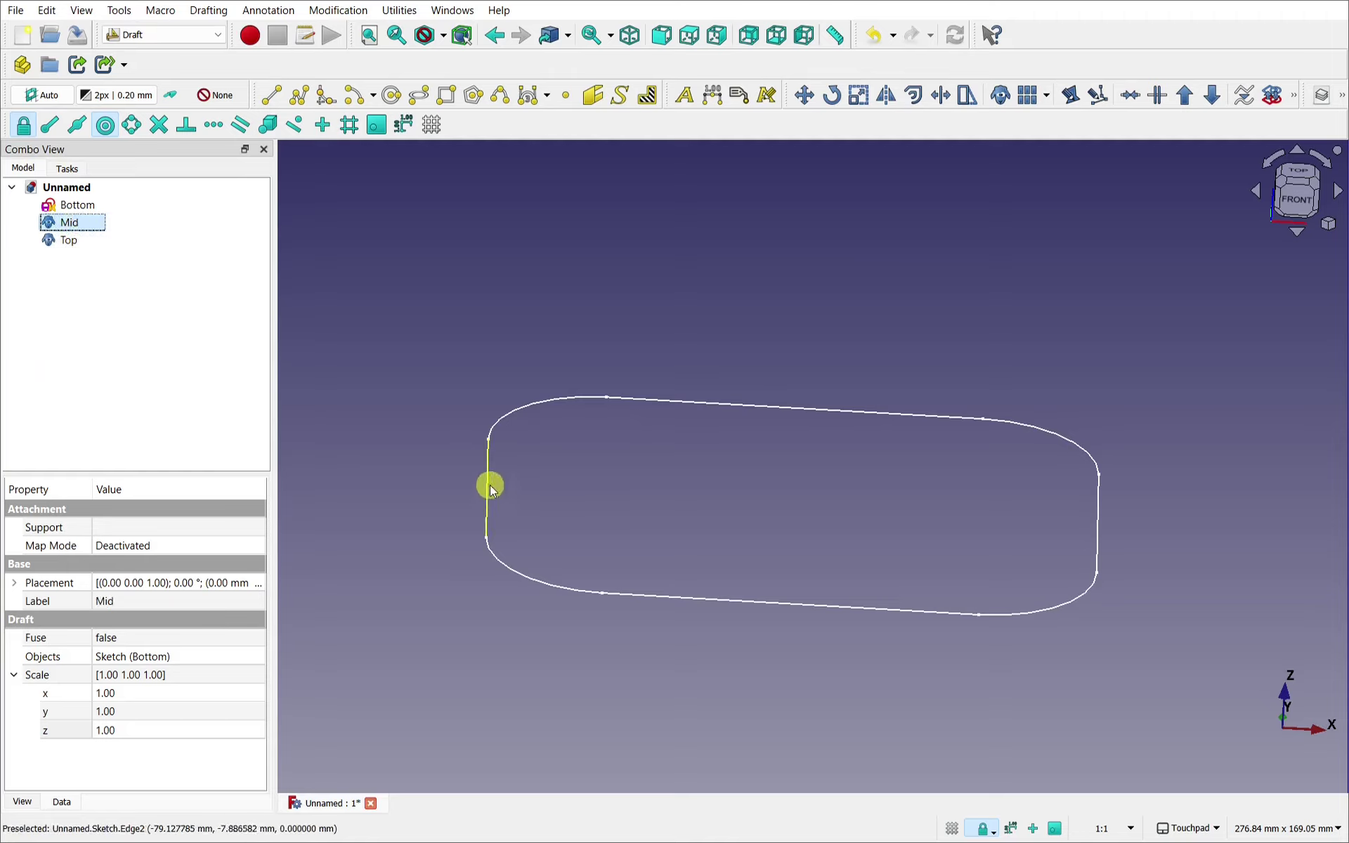
click(14, 584)
click(30, 638)
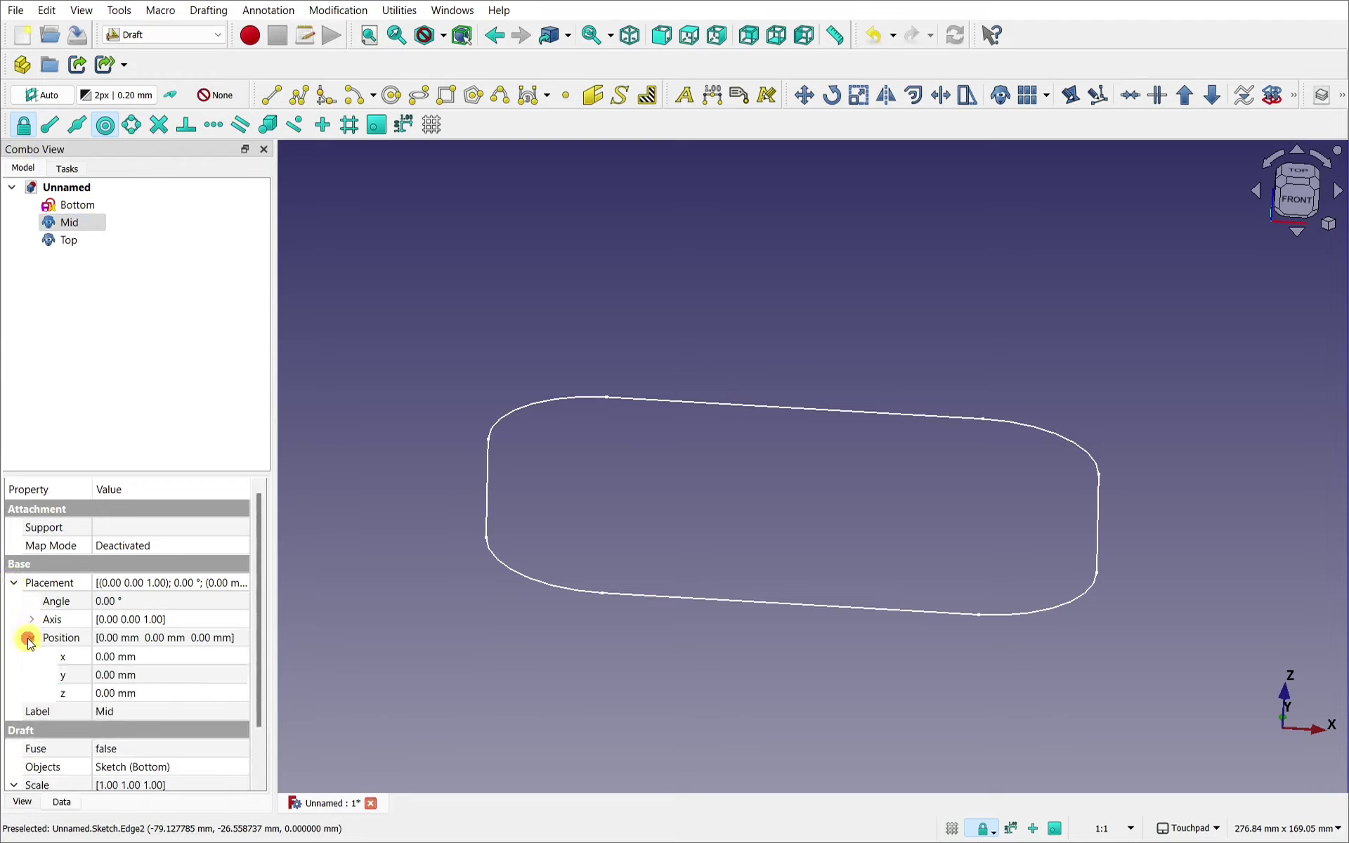
click(150, 694)
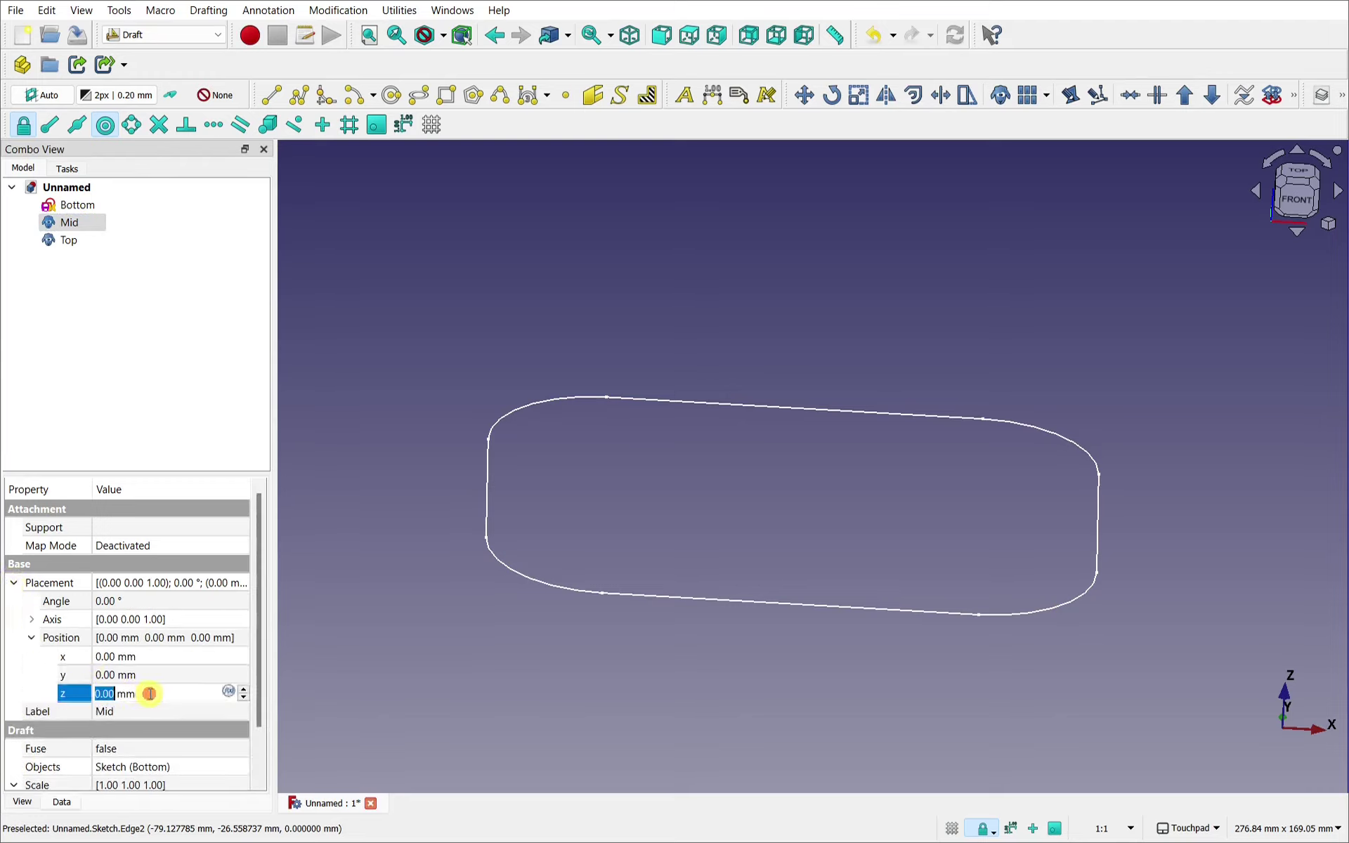
text(5)
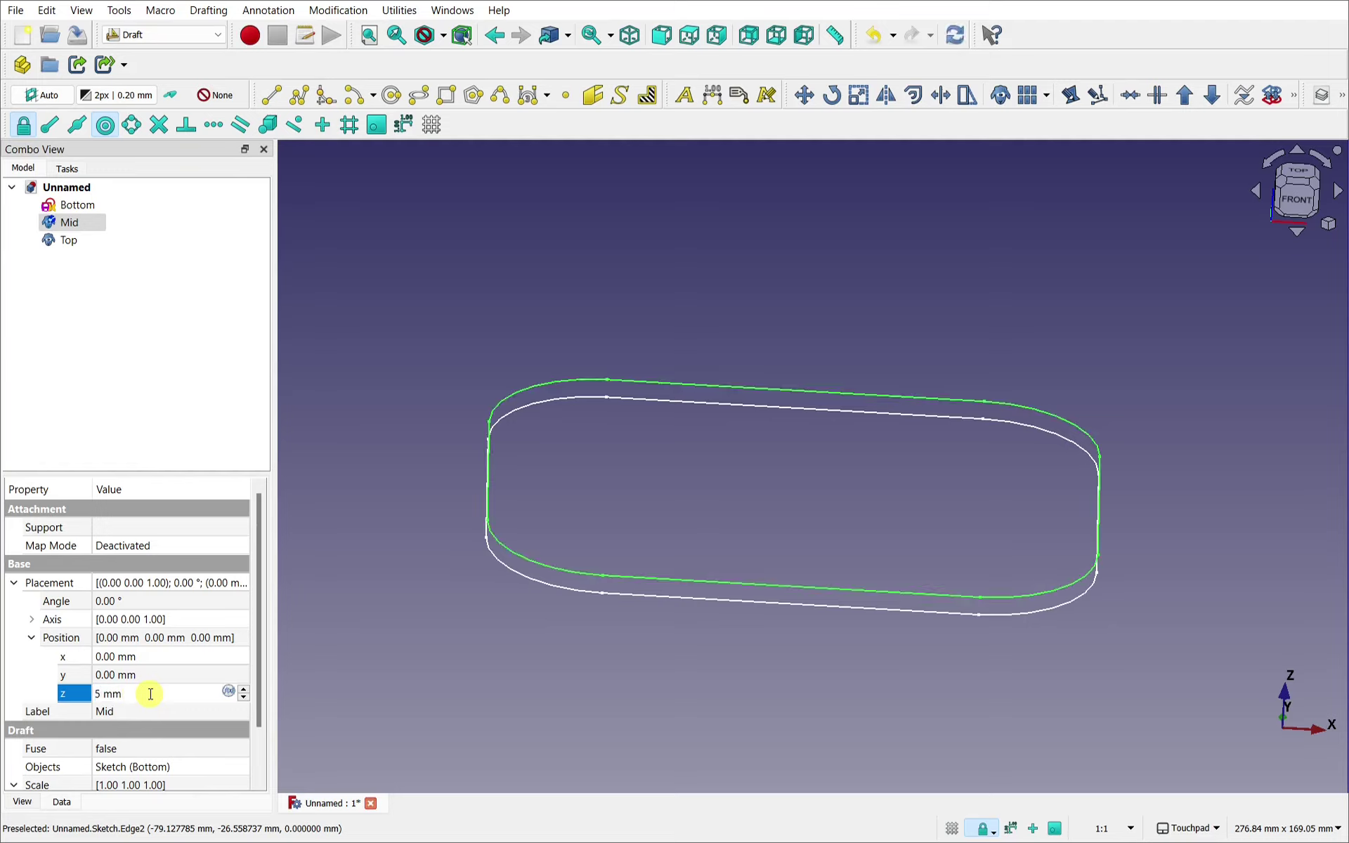
text(8)
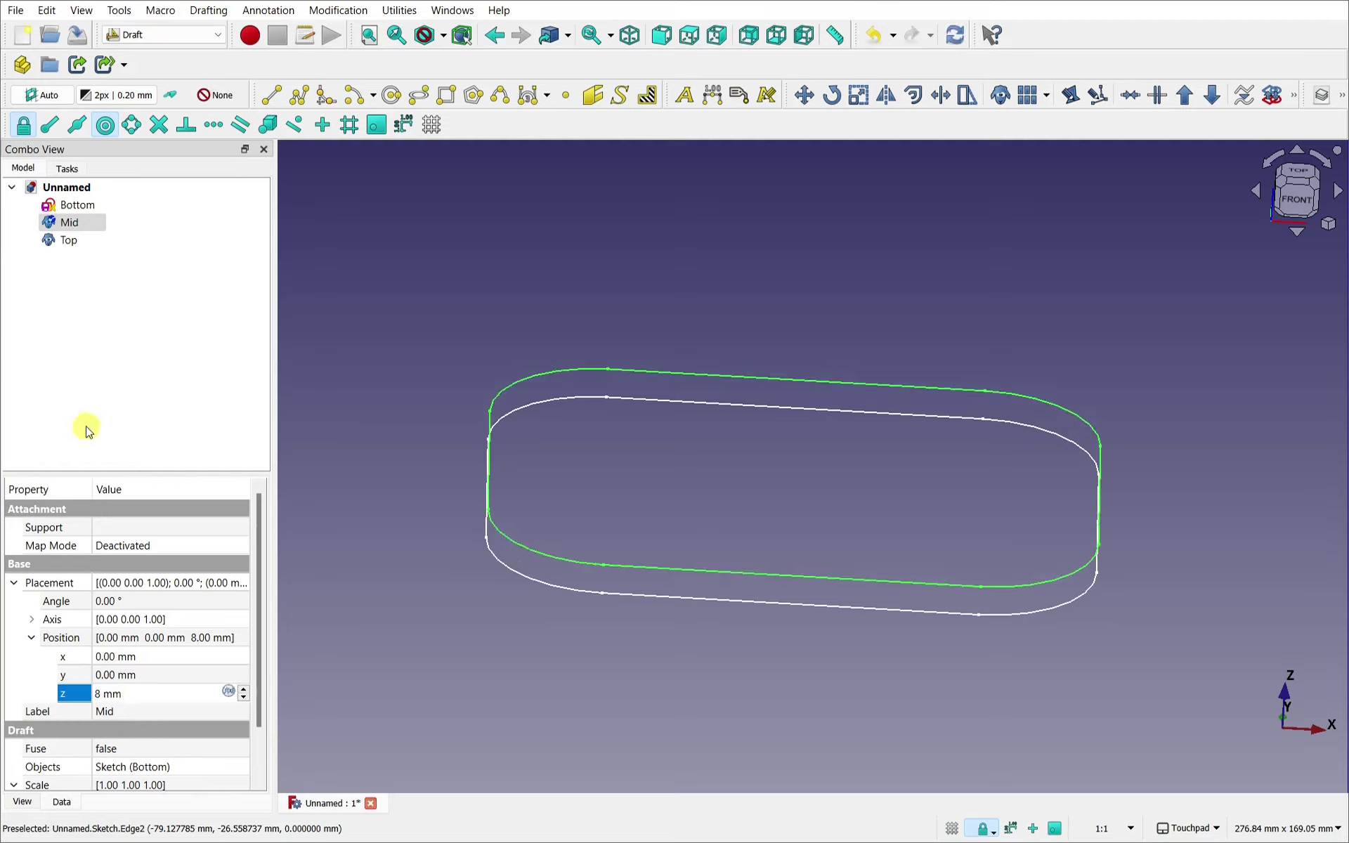
Raise the Top clone by setting its placement Z position to 16 mm
click(67, 241)
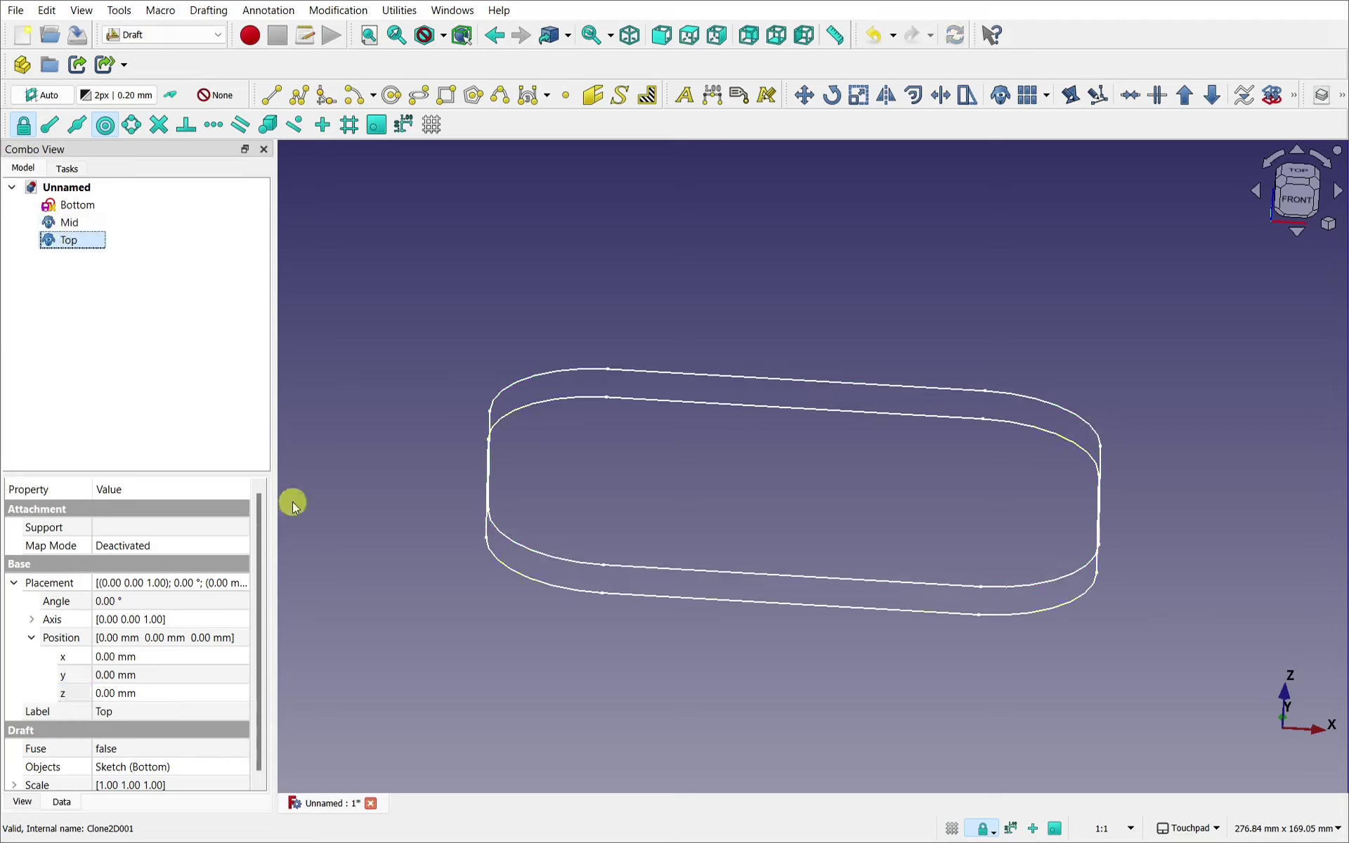
click(163, 694)
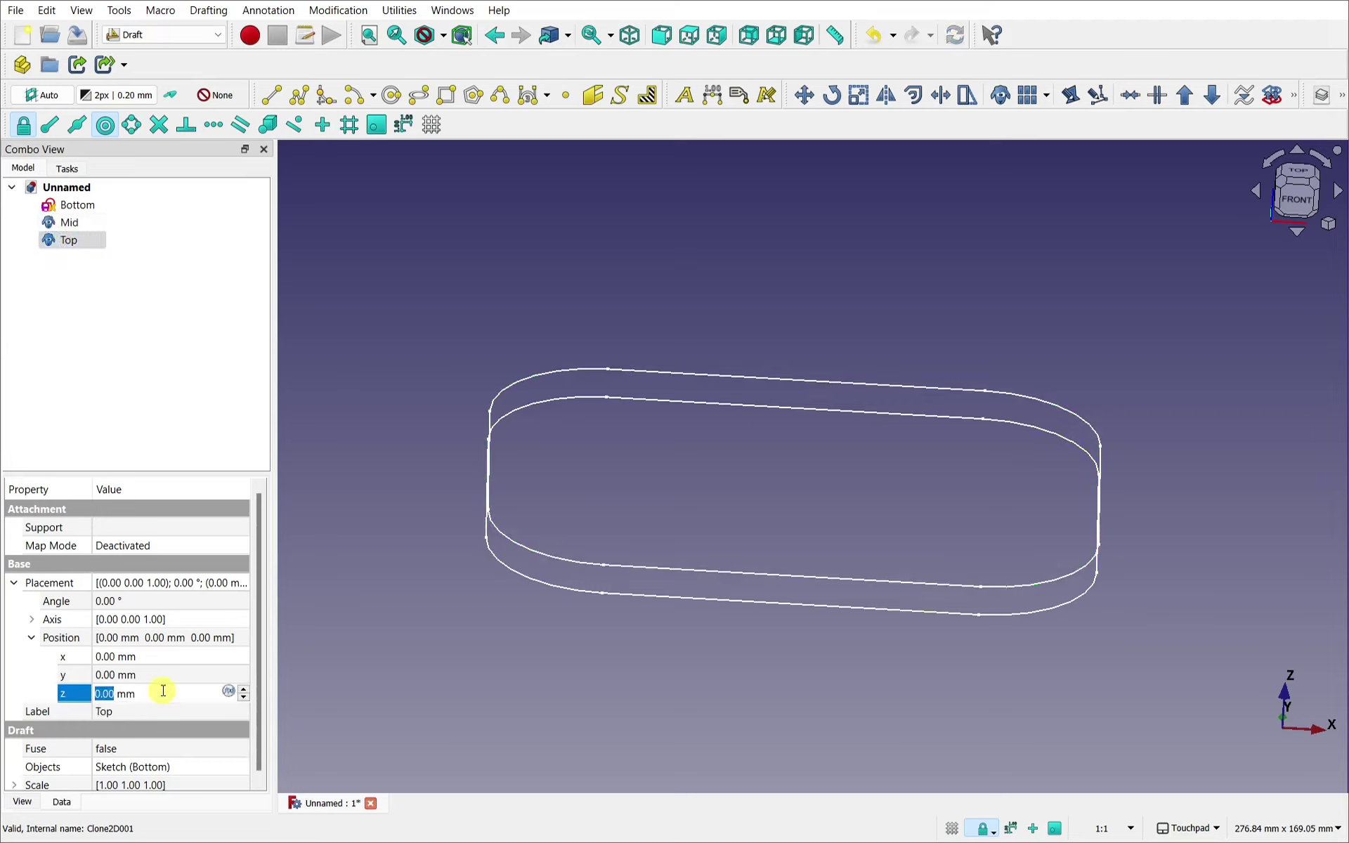
text(16)
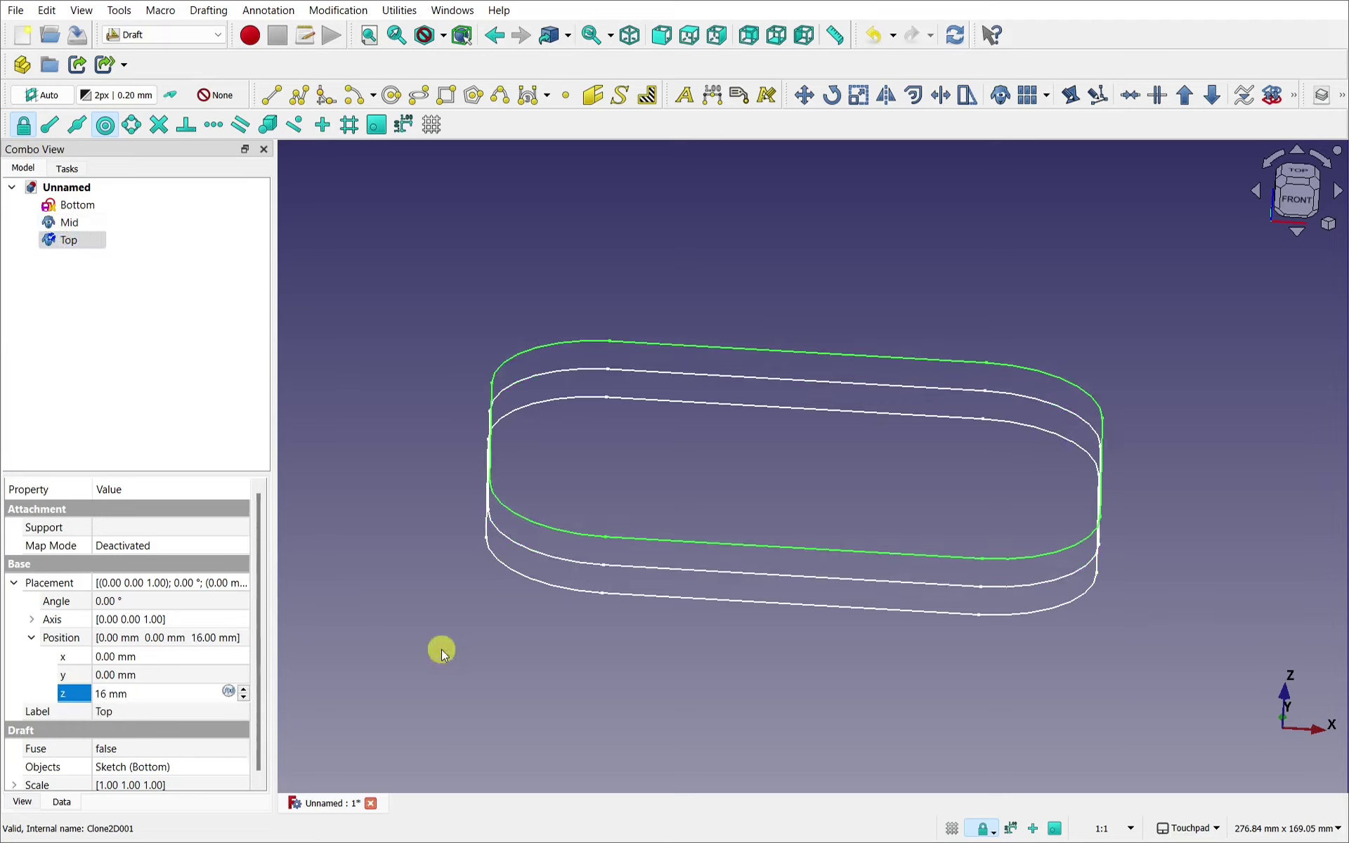
click(572, 647)
Create a non-solid loft through the Top, Mid and Bottom profiles, in that order, in the Part workbench
alt+drag(862, 567, 807, 544)
alt+drag(786, 627, 647, 518)
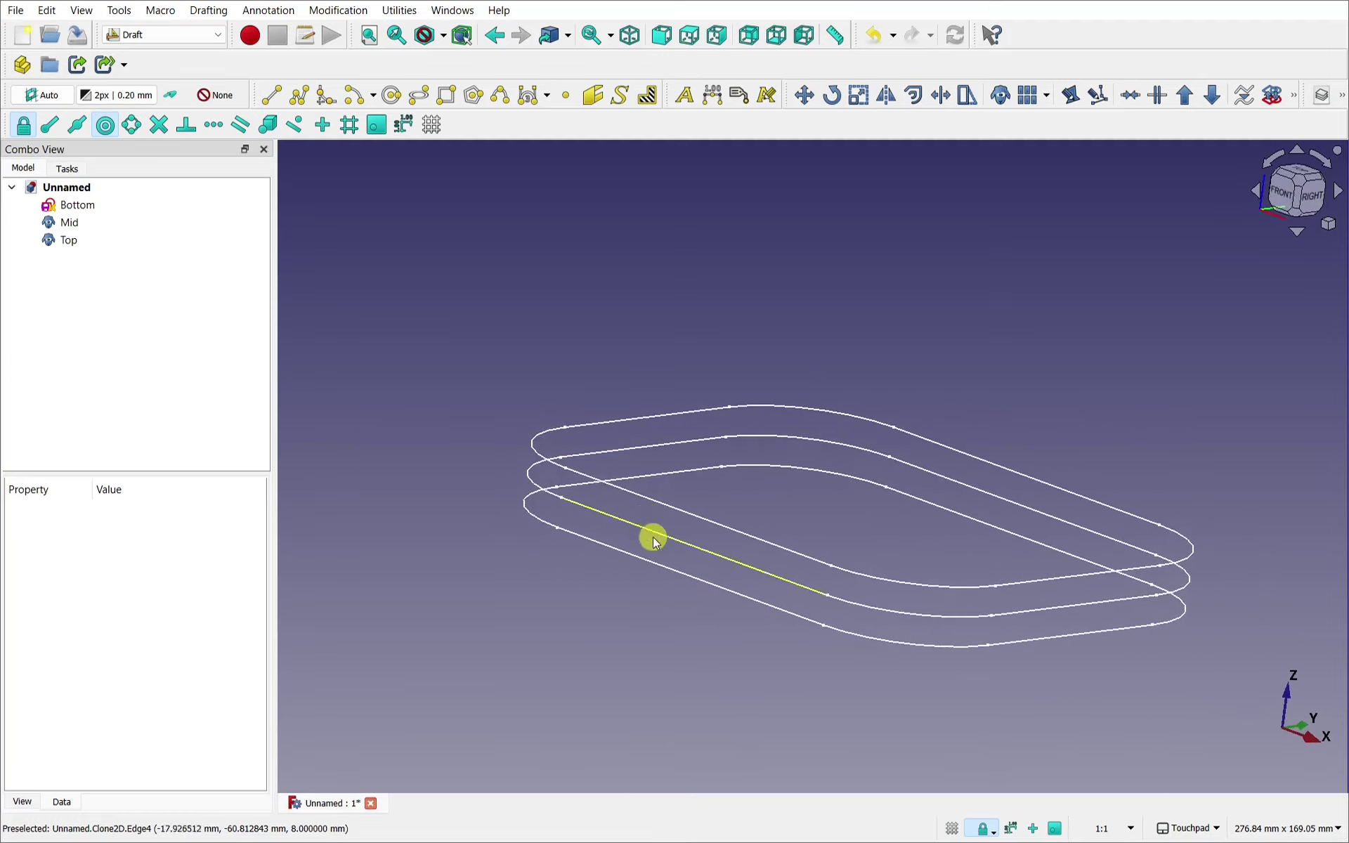
alt+drag(632, 593, 816, 619)
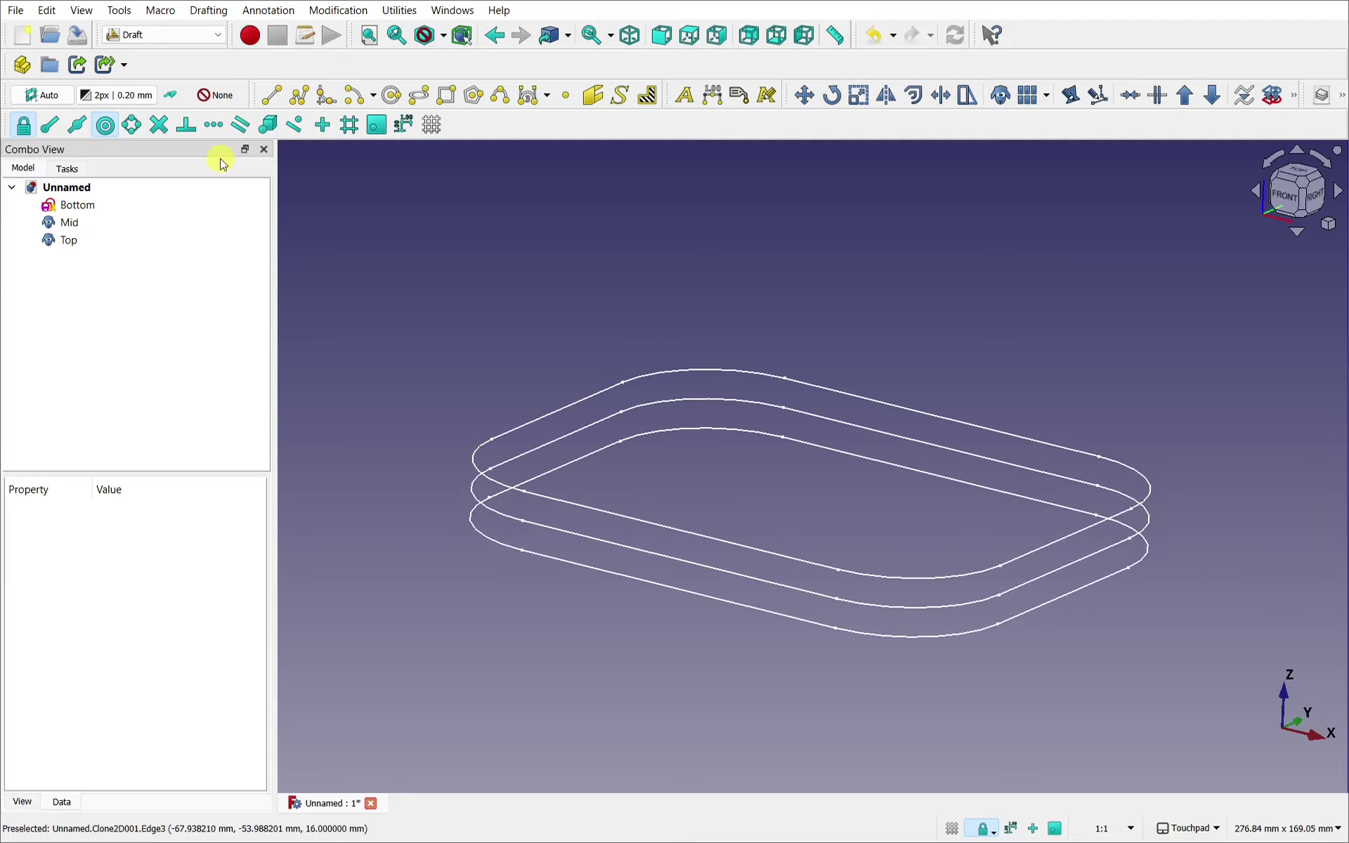
click(151, 35)
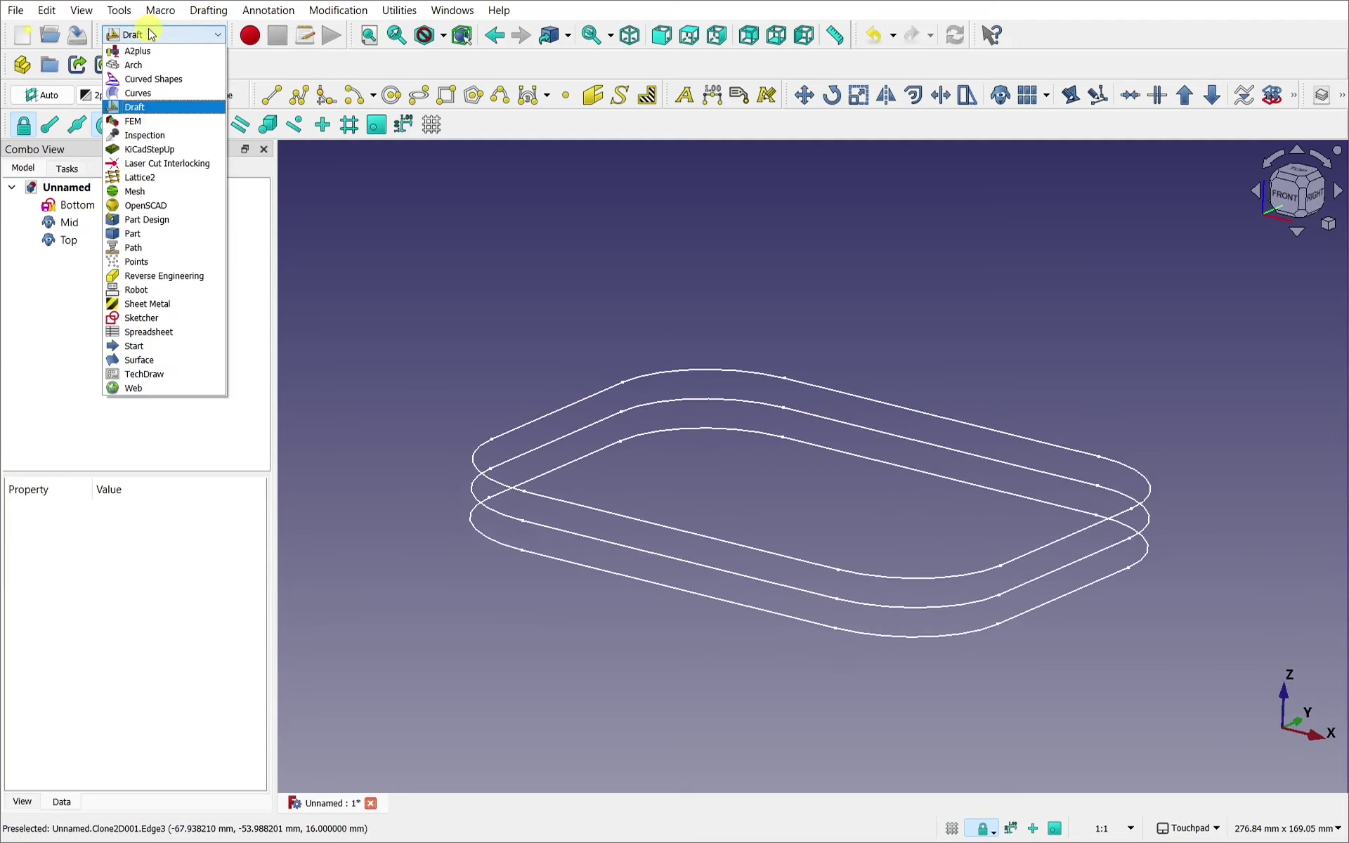
click(172, 234)
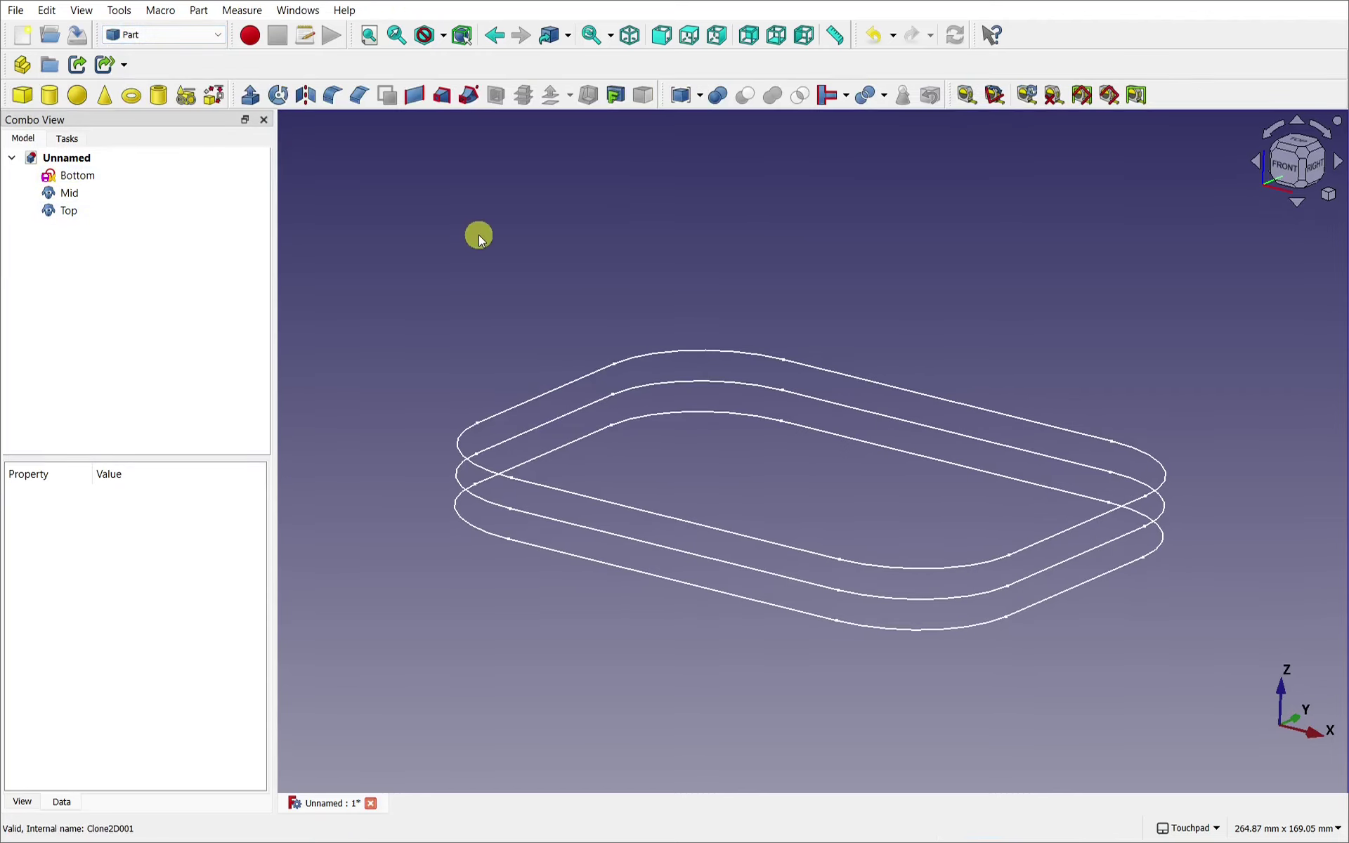
click(450, 102)
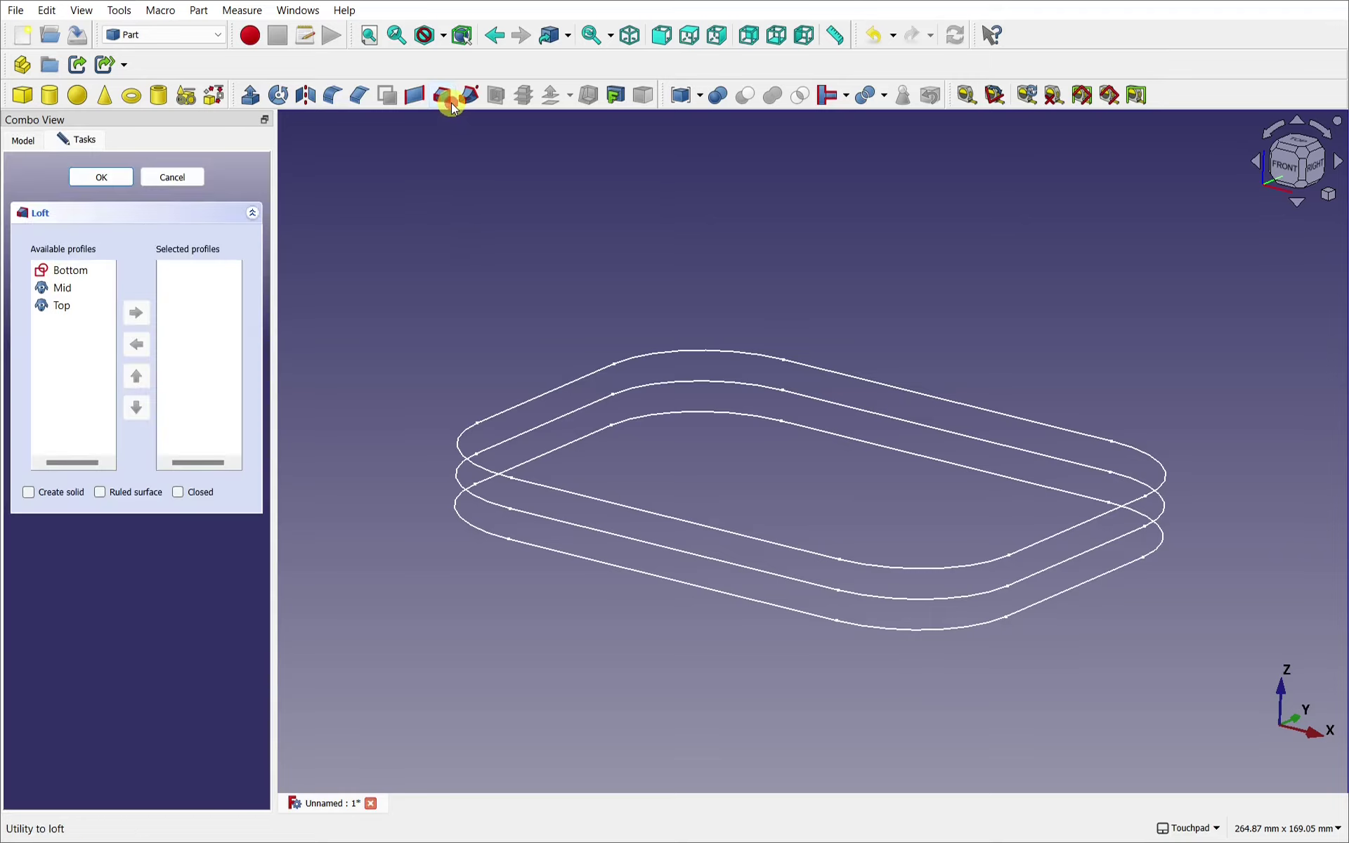
double_click(64, 307)
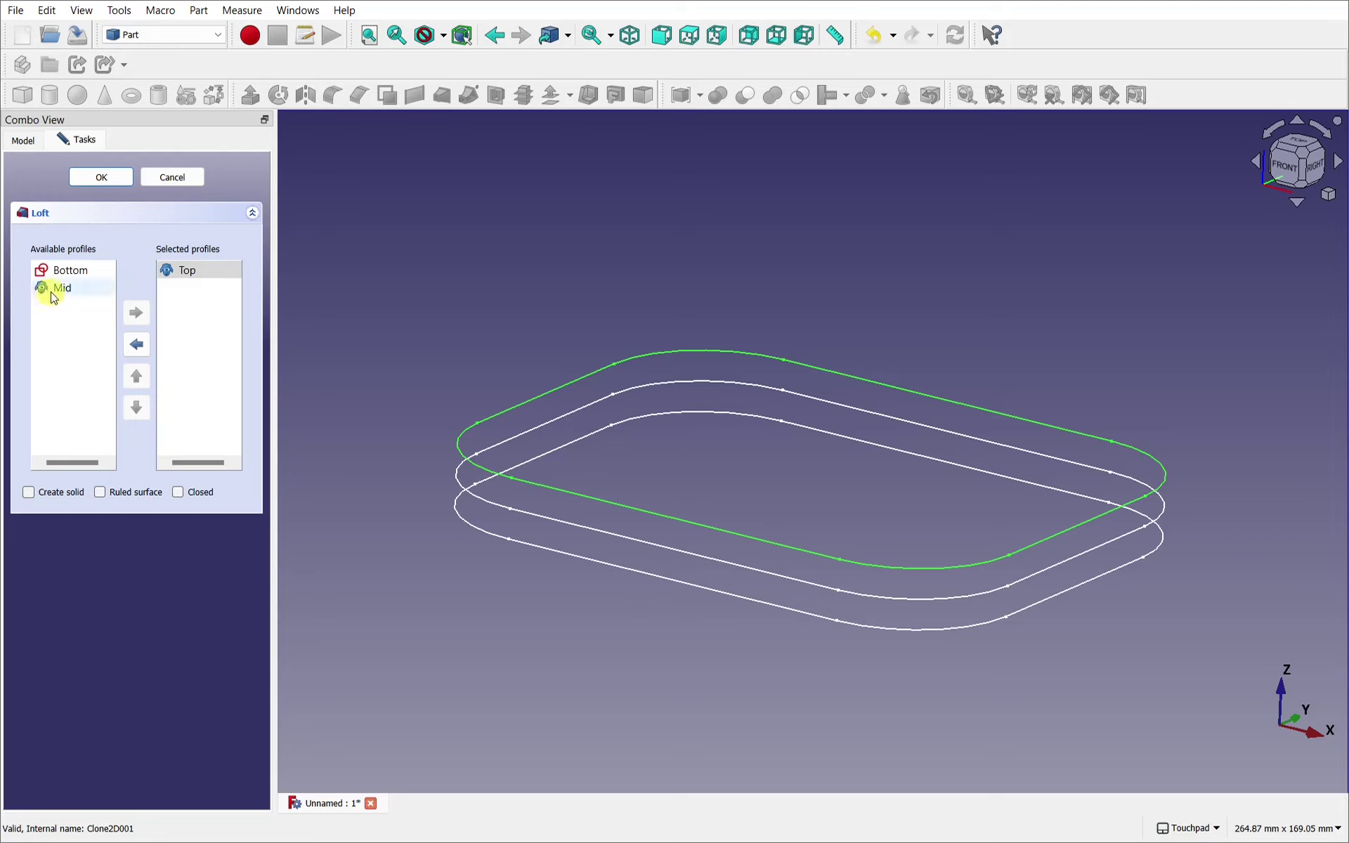
double_click(54, 291)
double_click(44, 280)
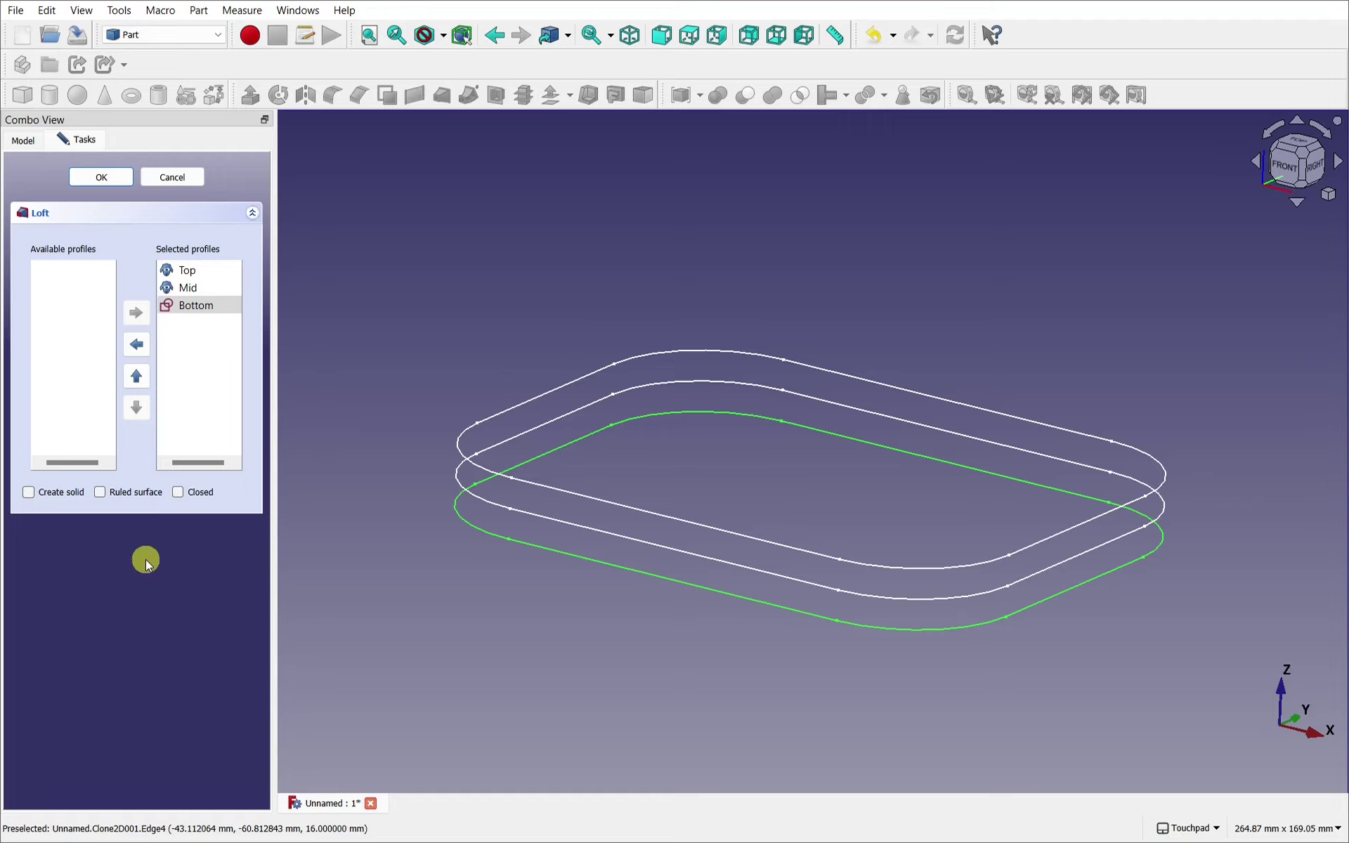
click(102, 179)
Switch to the Surface workbench and inspect the lofted wall from several angles
alt+drag(678, 316, 651, 434)
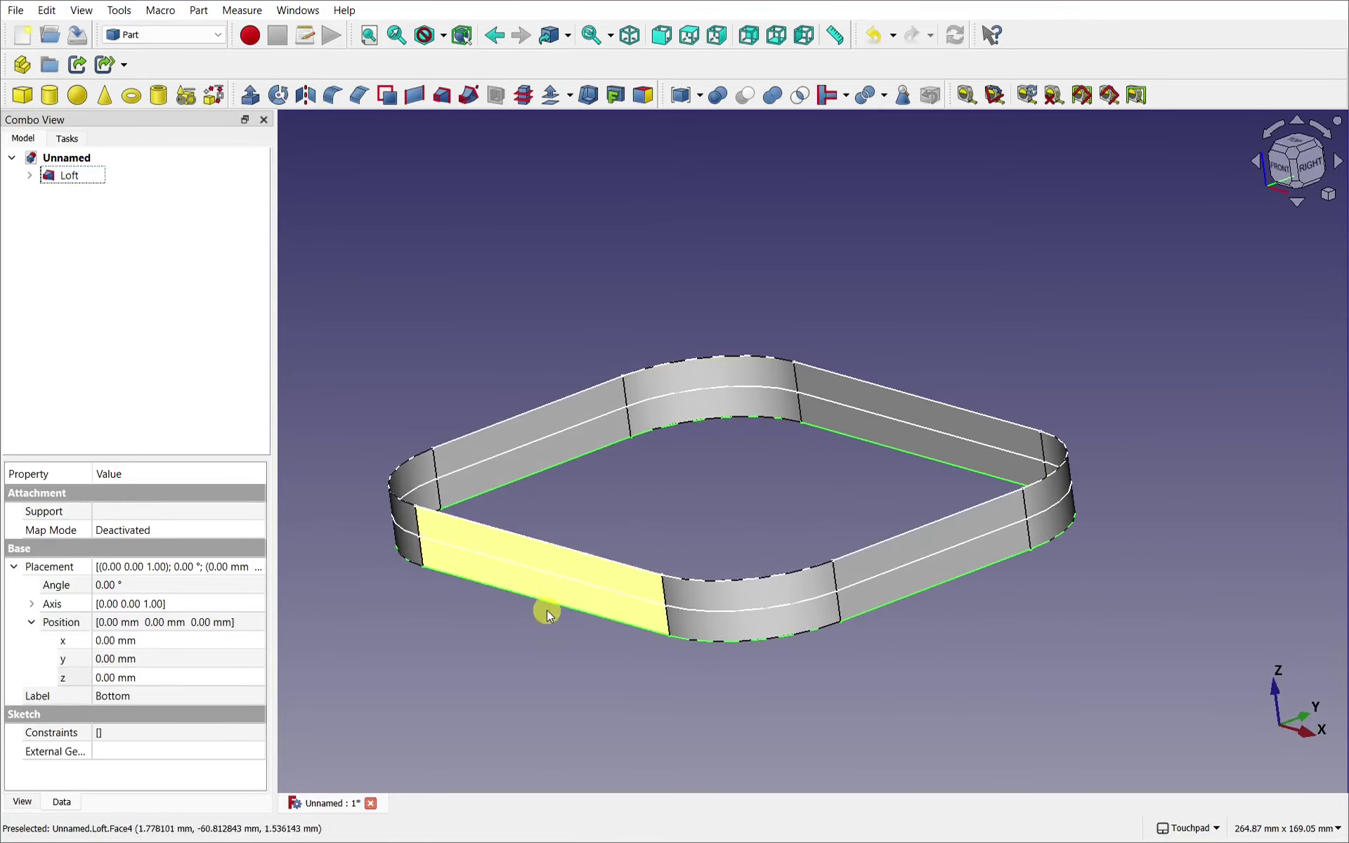
alt+drag(704, 494, 665, 575)
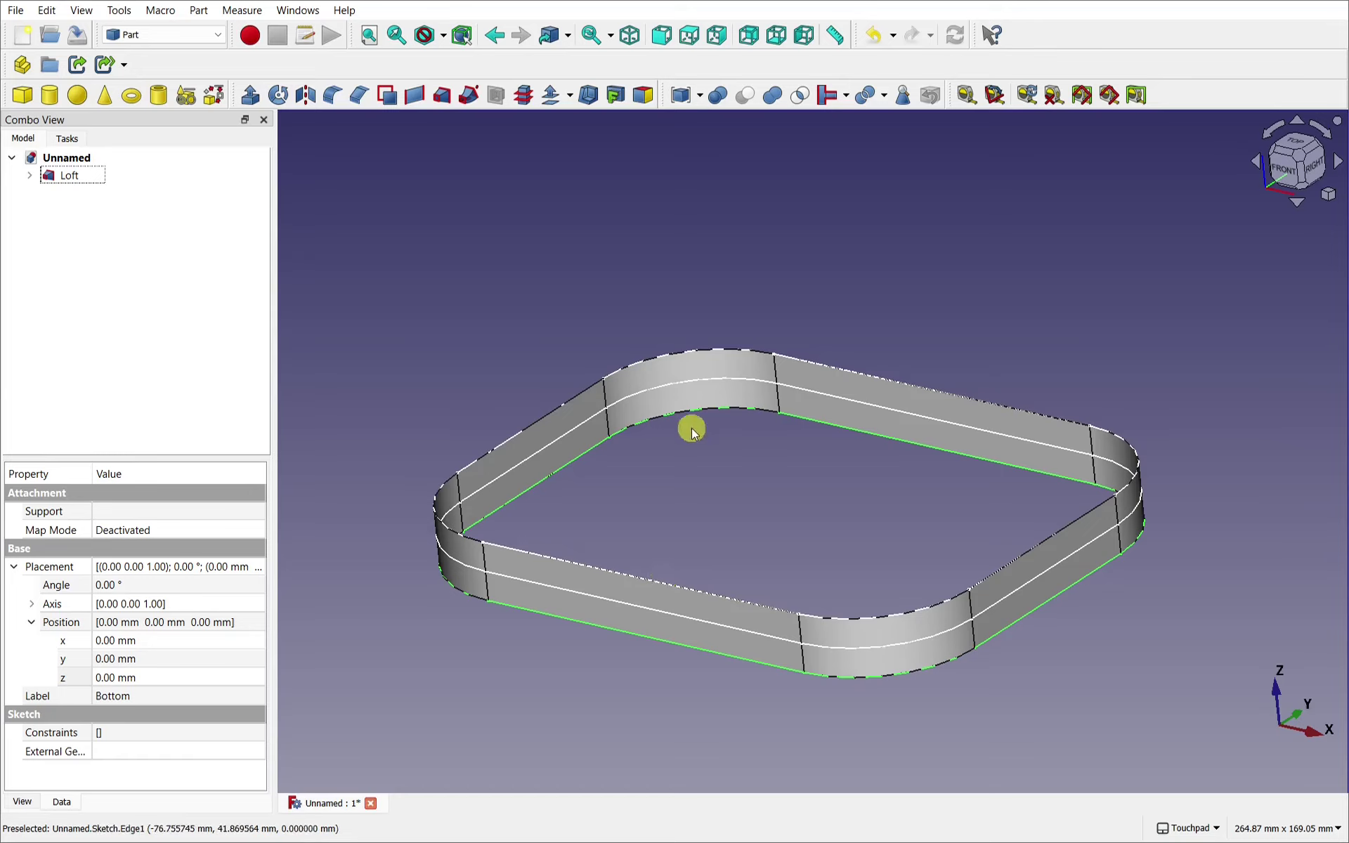
click(166, 35)
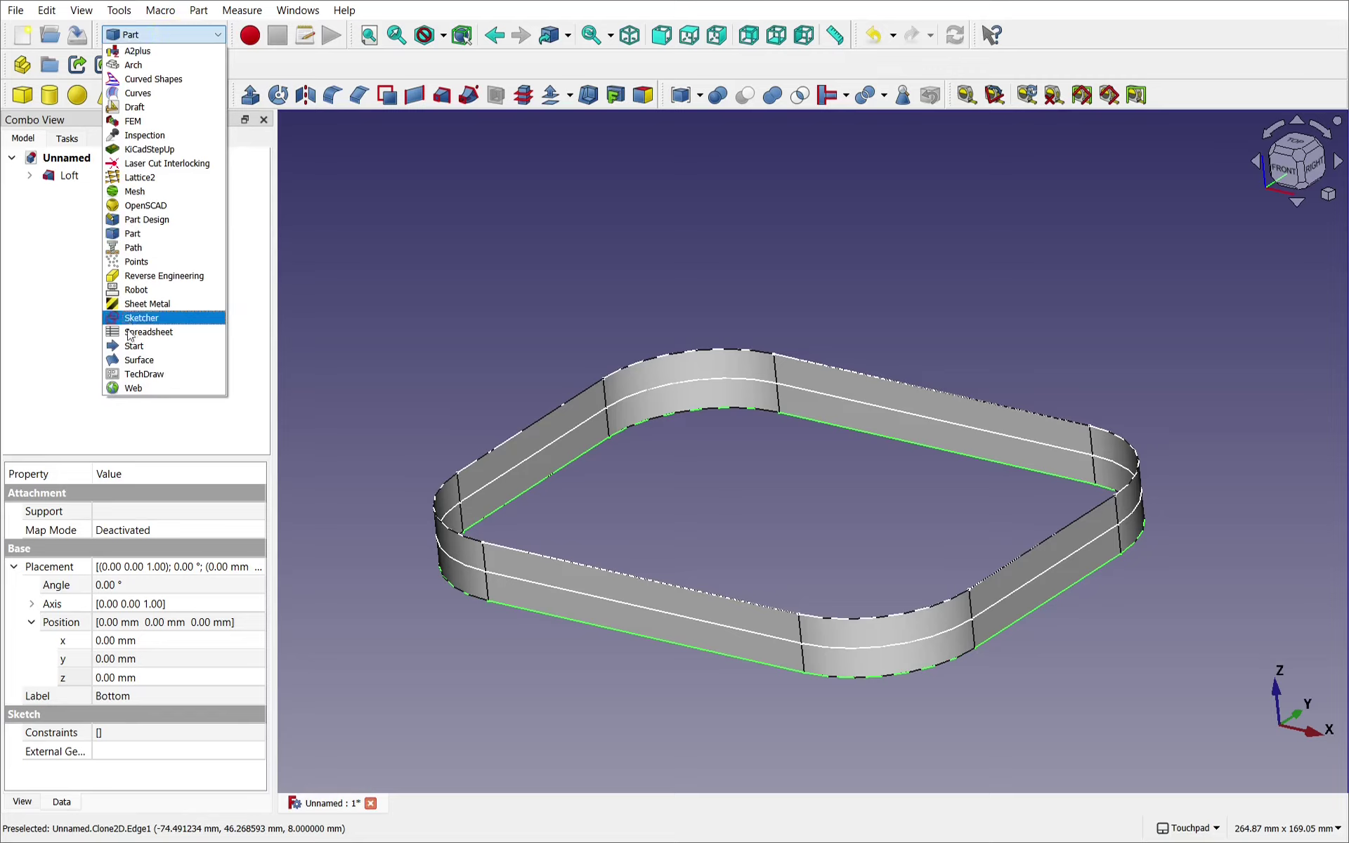
click(154, 360)
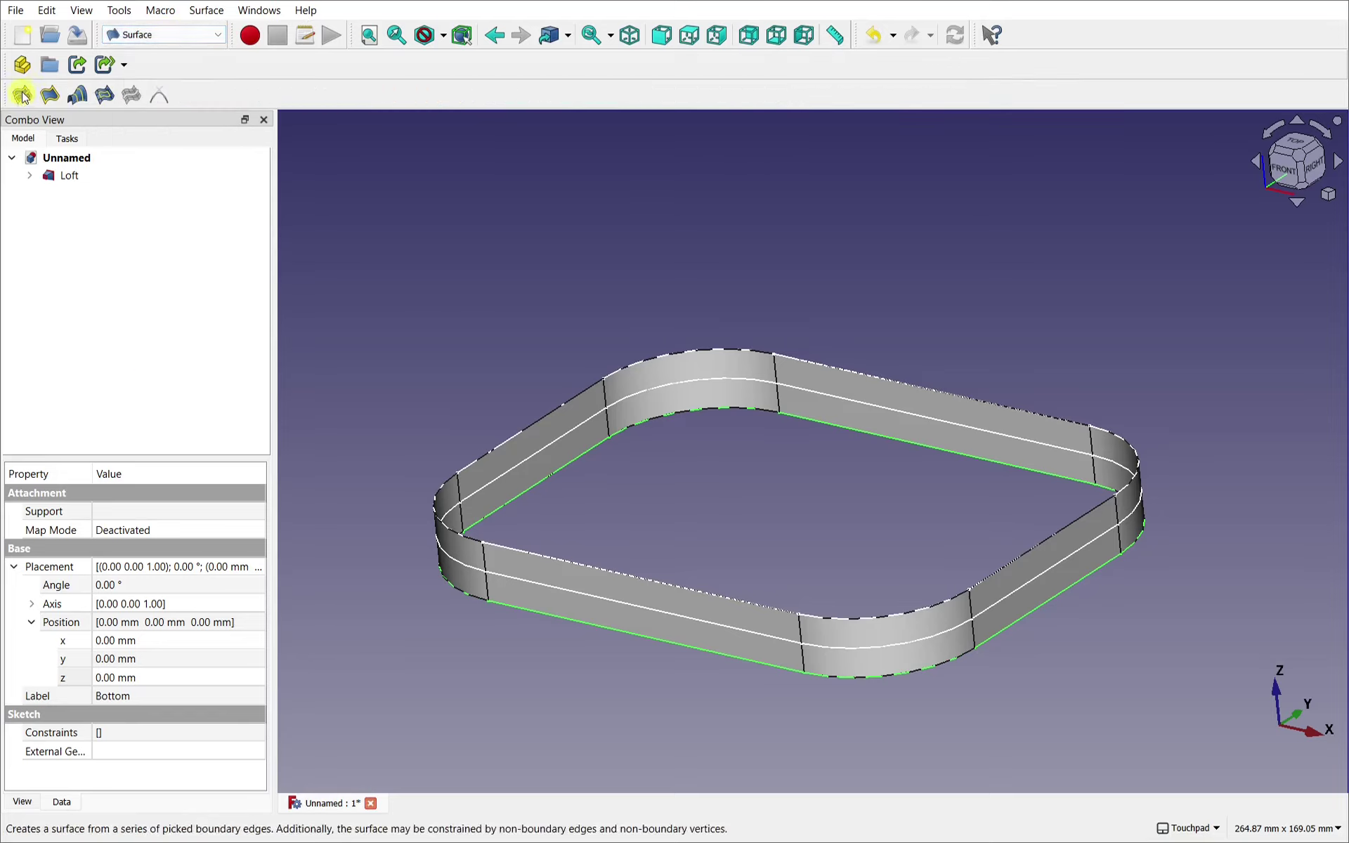
alt+drag(813, 539, 428, 467)
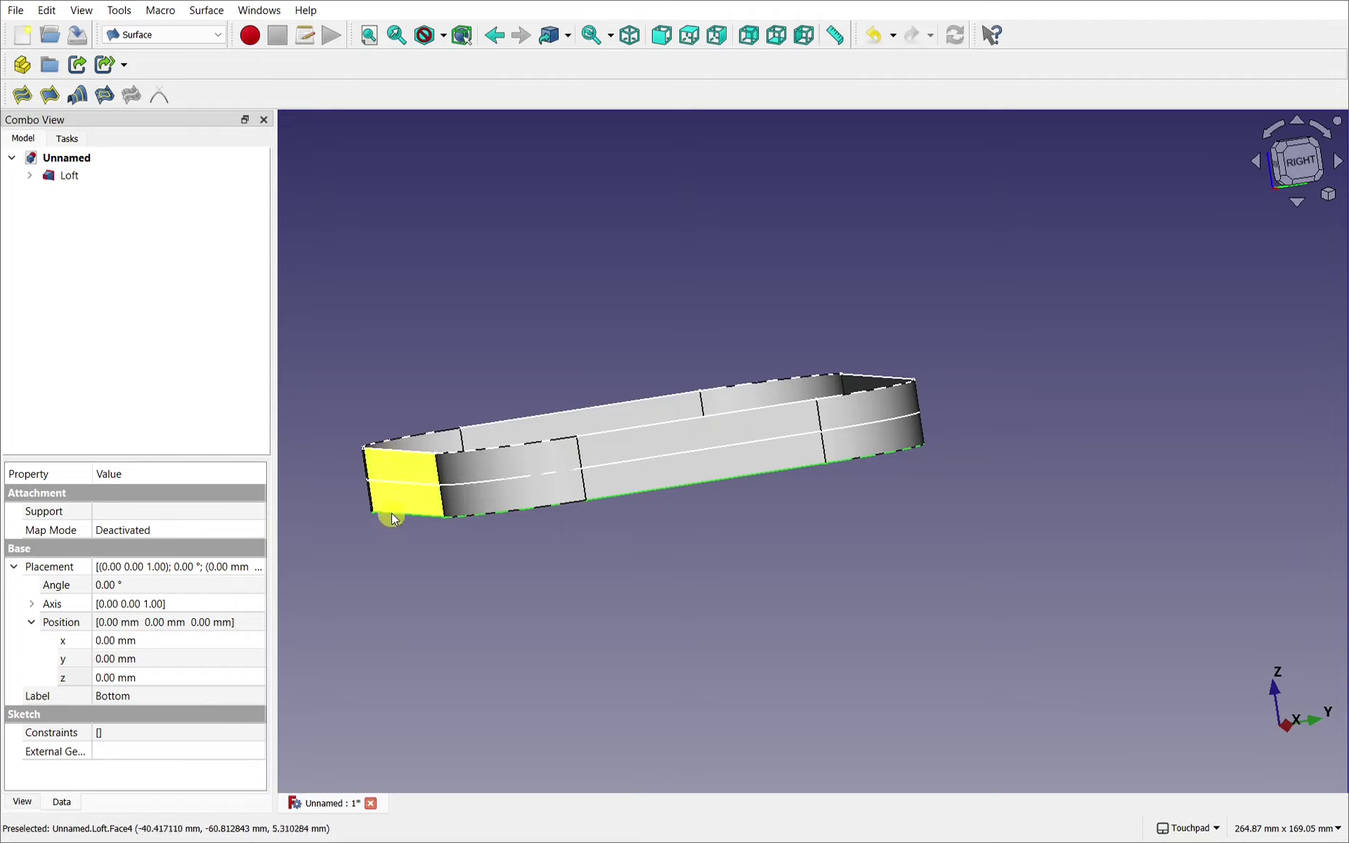
alt+drag(373, 473, 738, 537)
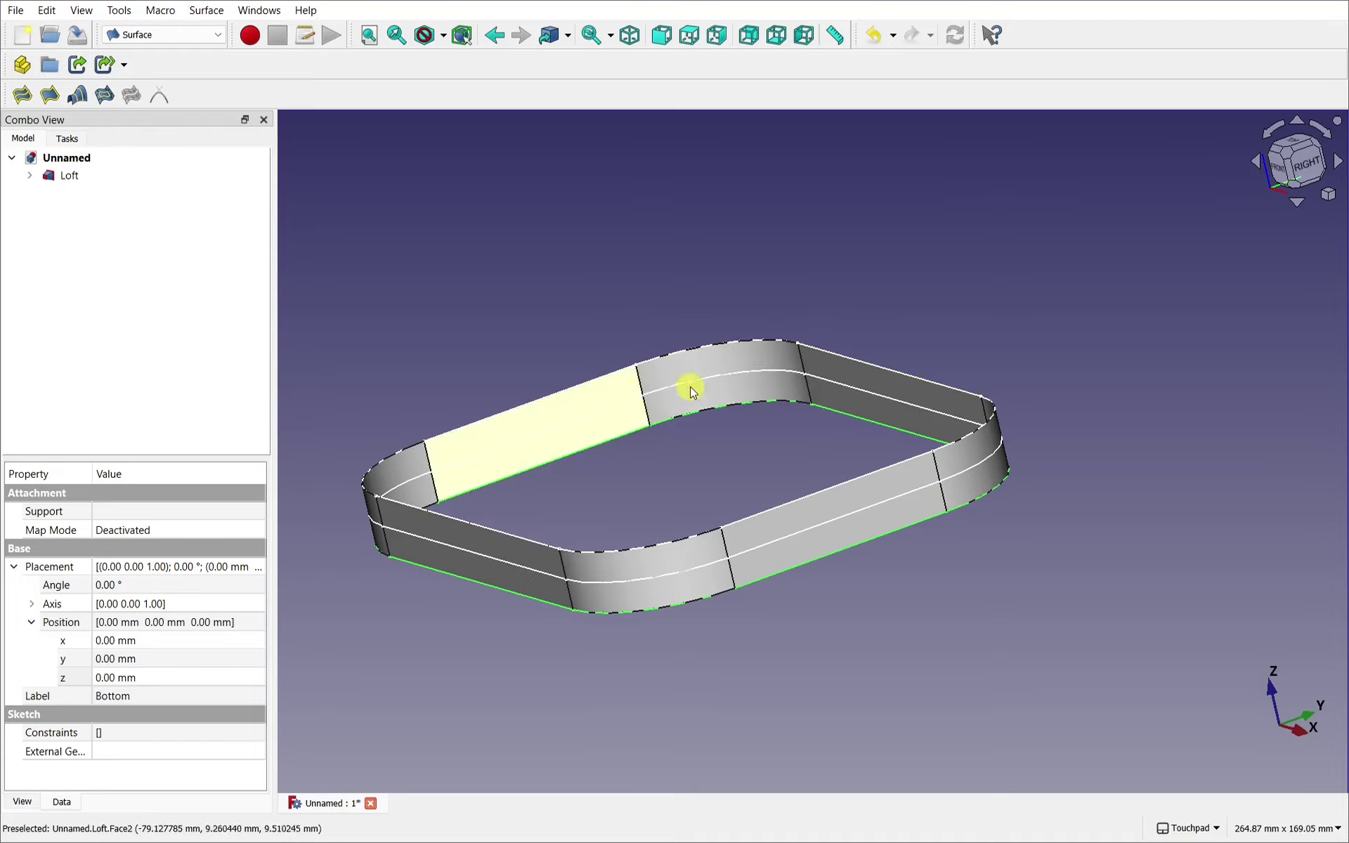
alt+drag(590, 520, 506, 561)
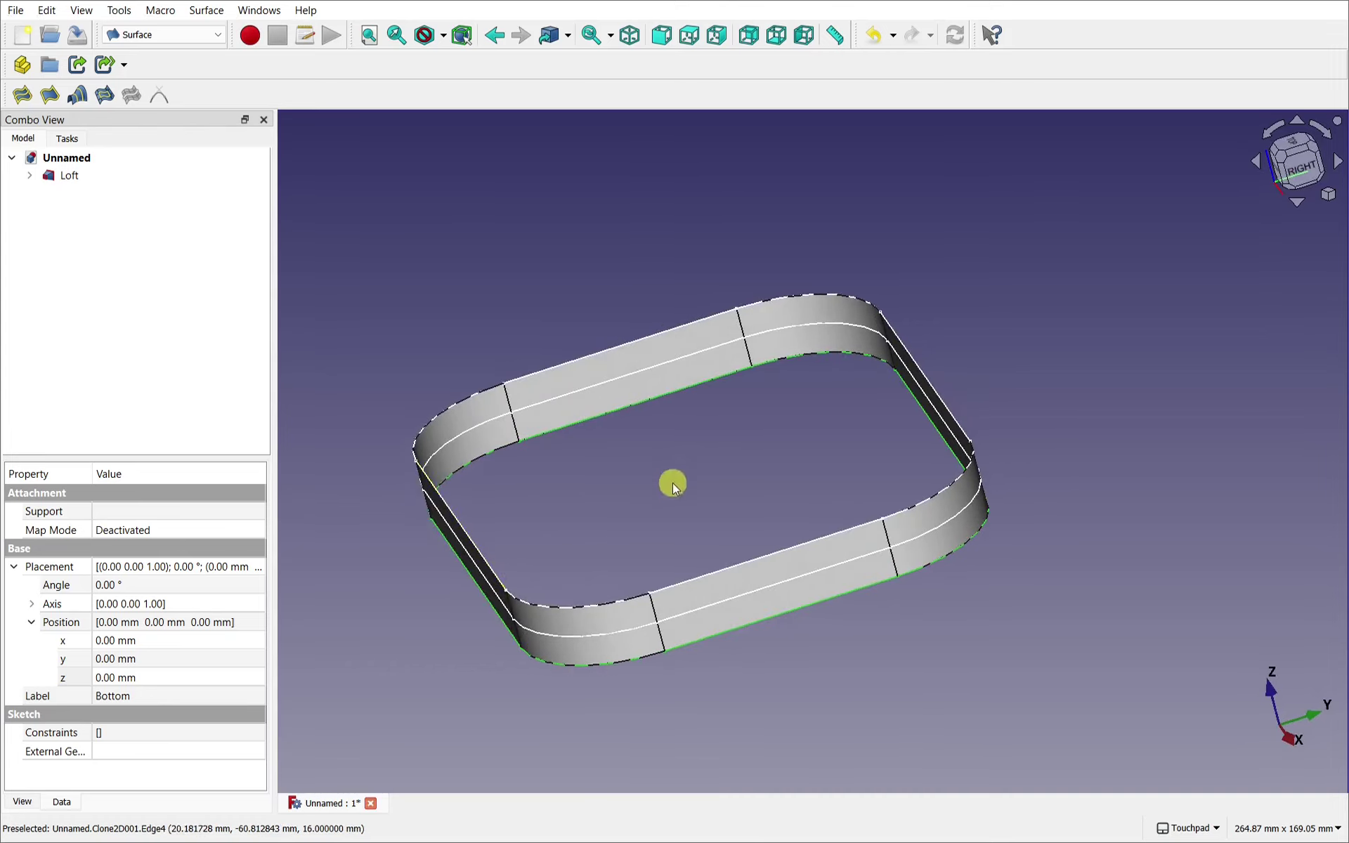
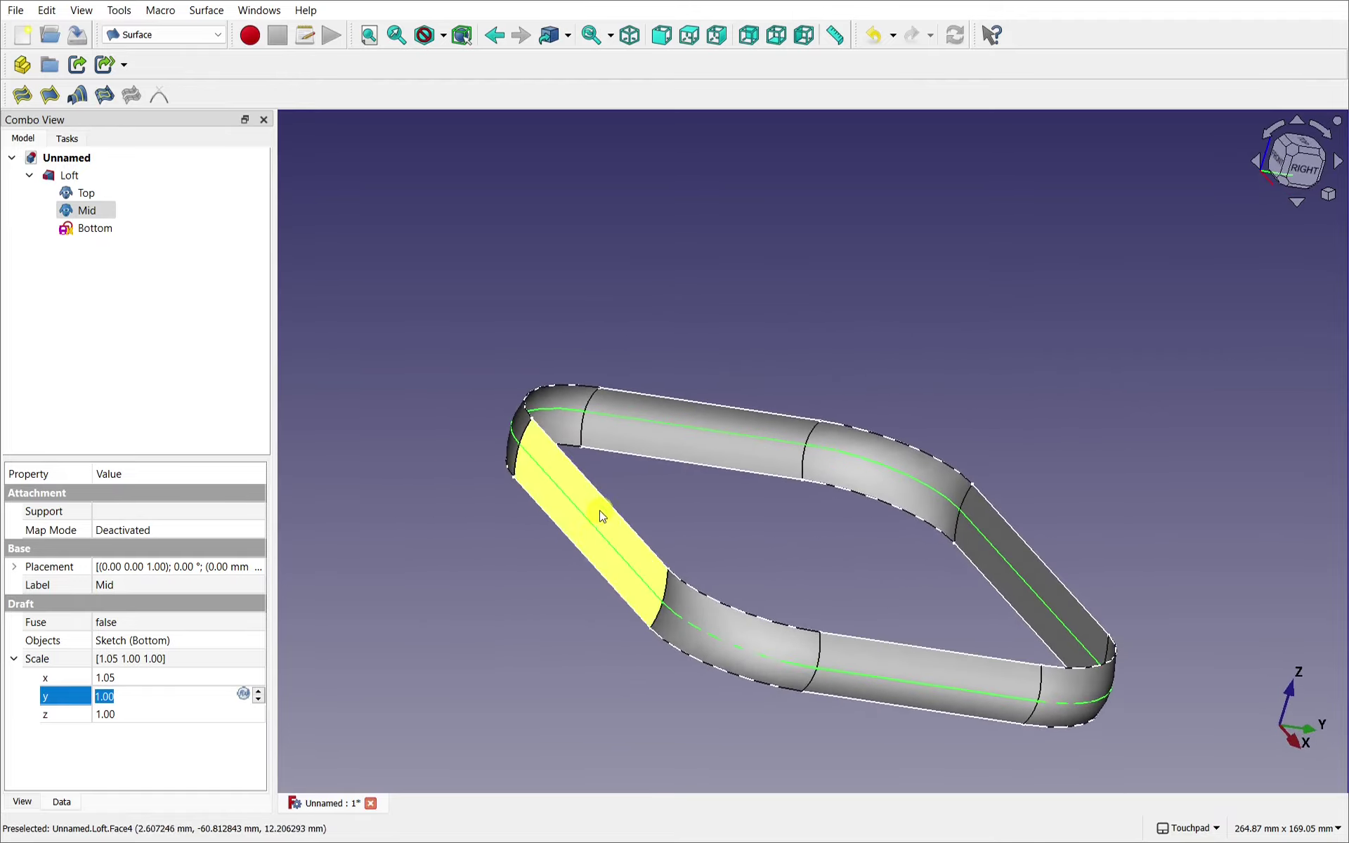
Set the Mid clone's Y scale to 1.05 to match its X scale and bulge the loft outward
middle_drag(745, 702, 848, 665)
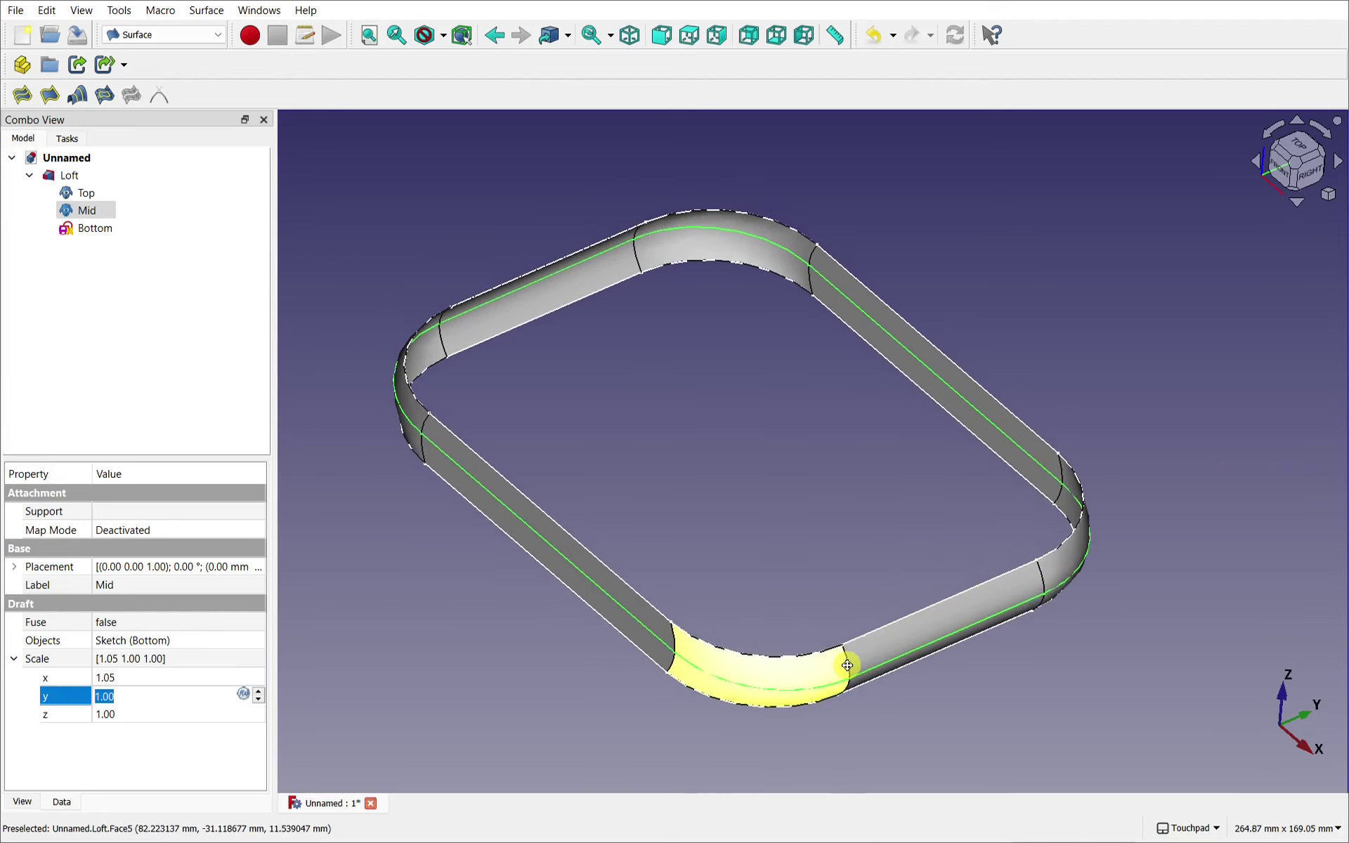
click(131, 678)
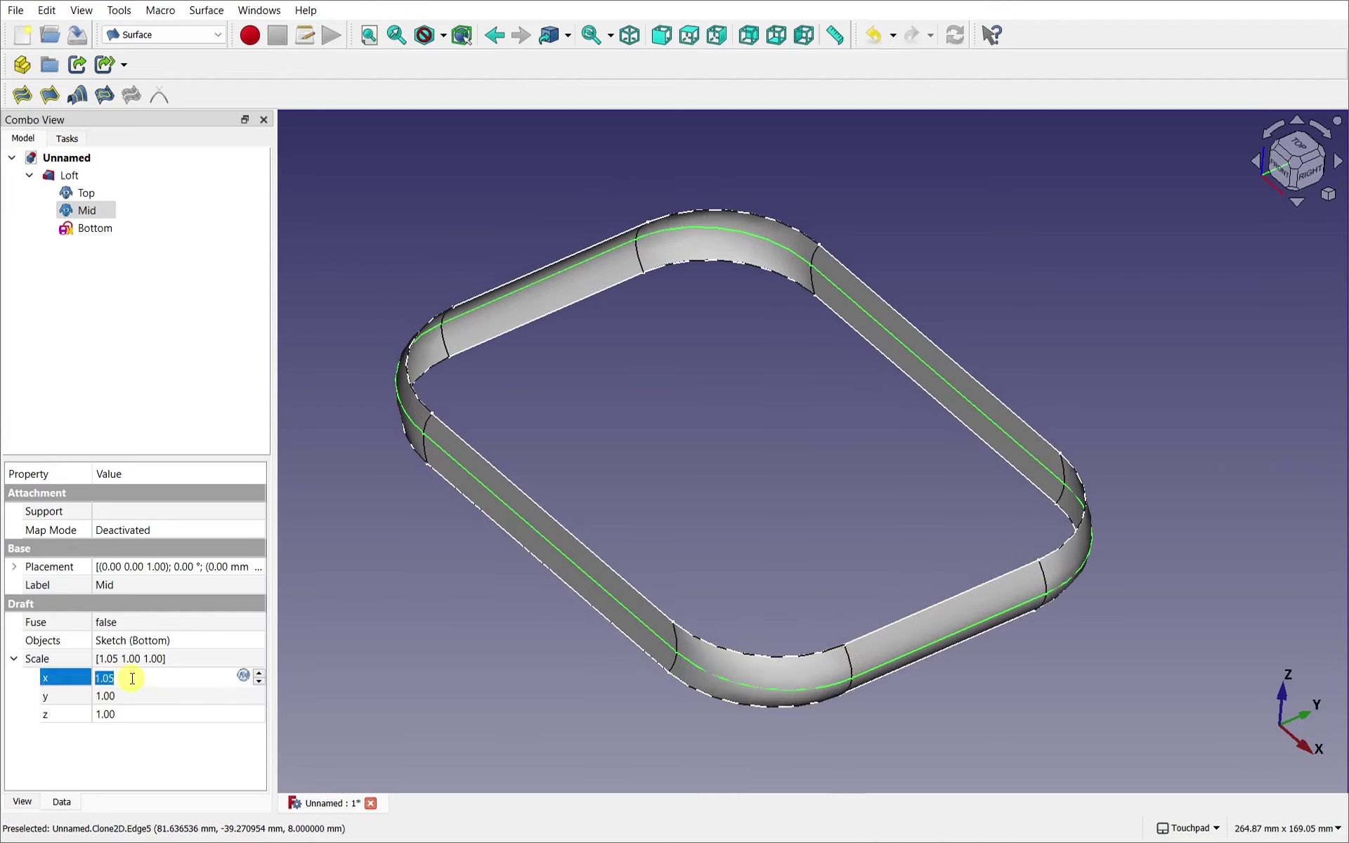
click(144, 695)
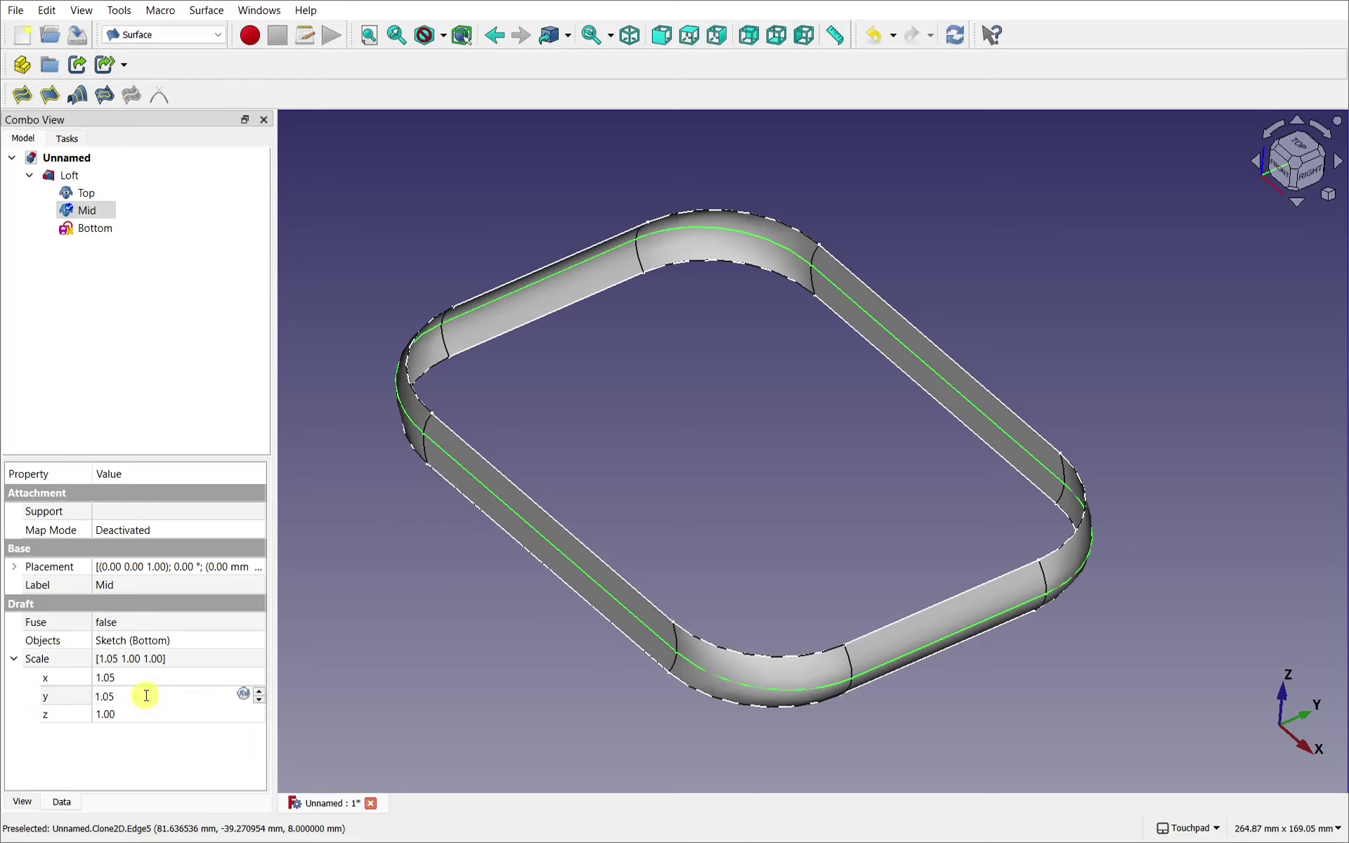
click(141, 713)
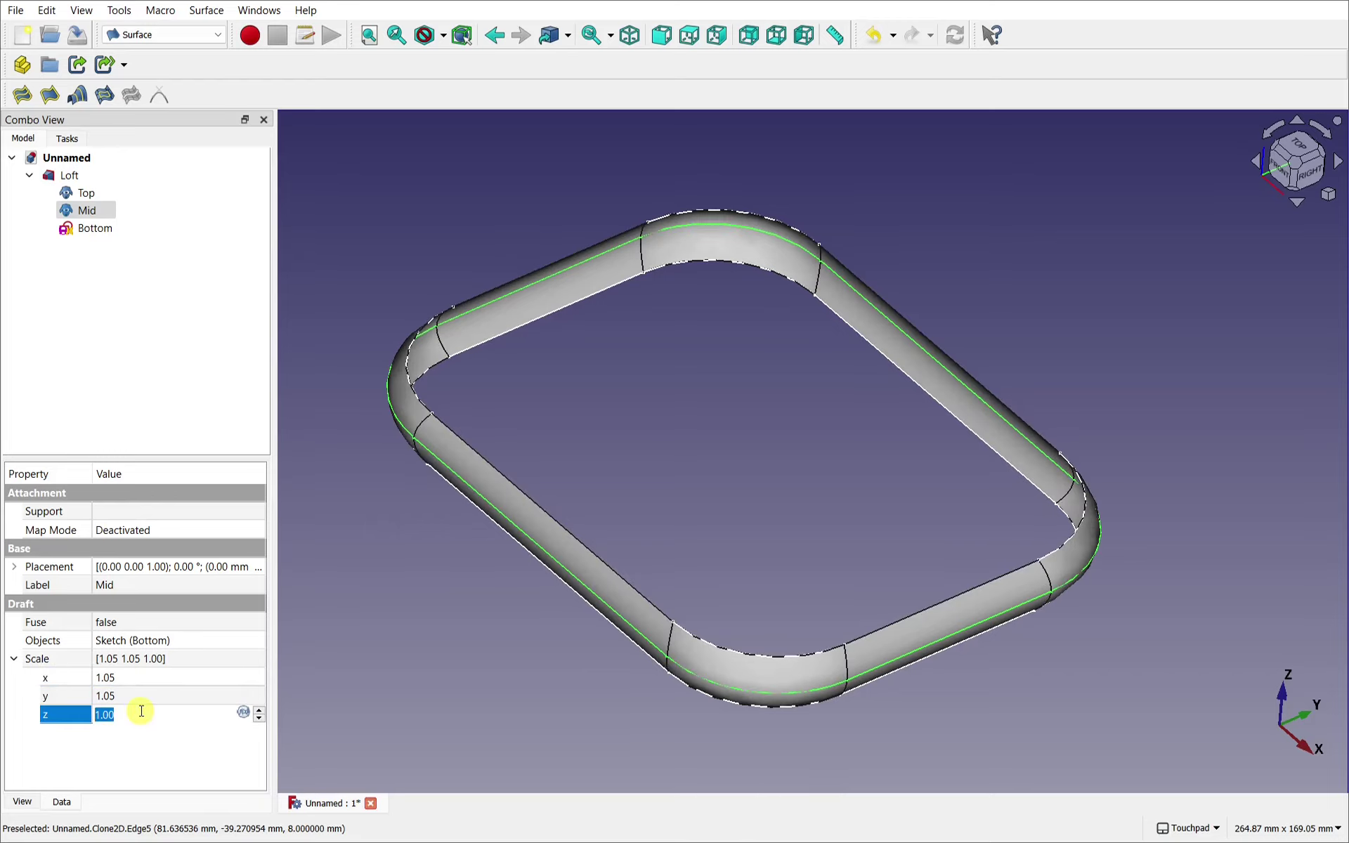
click(382, 643)
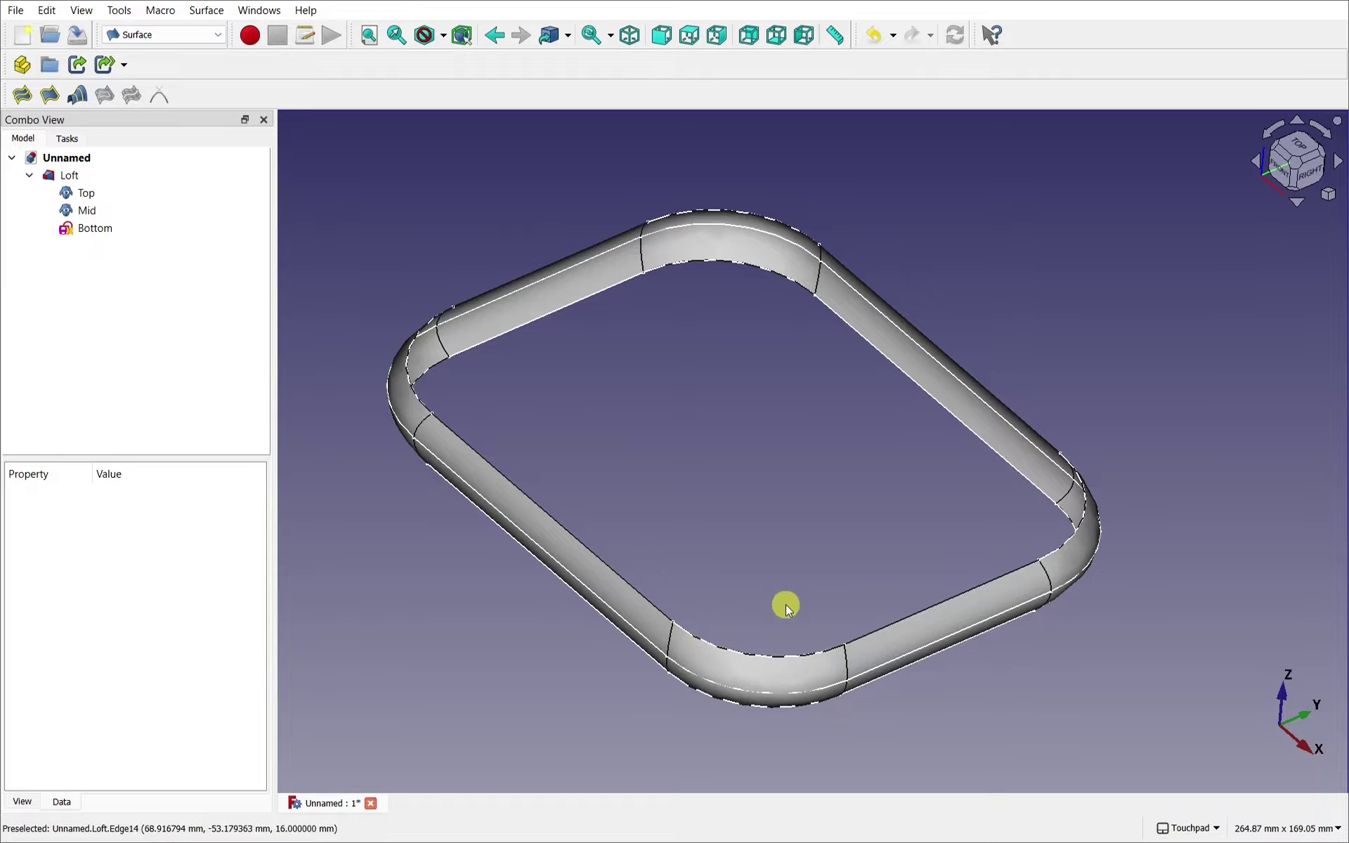
alt+drag(783, 608, 820, 652)
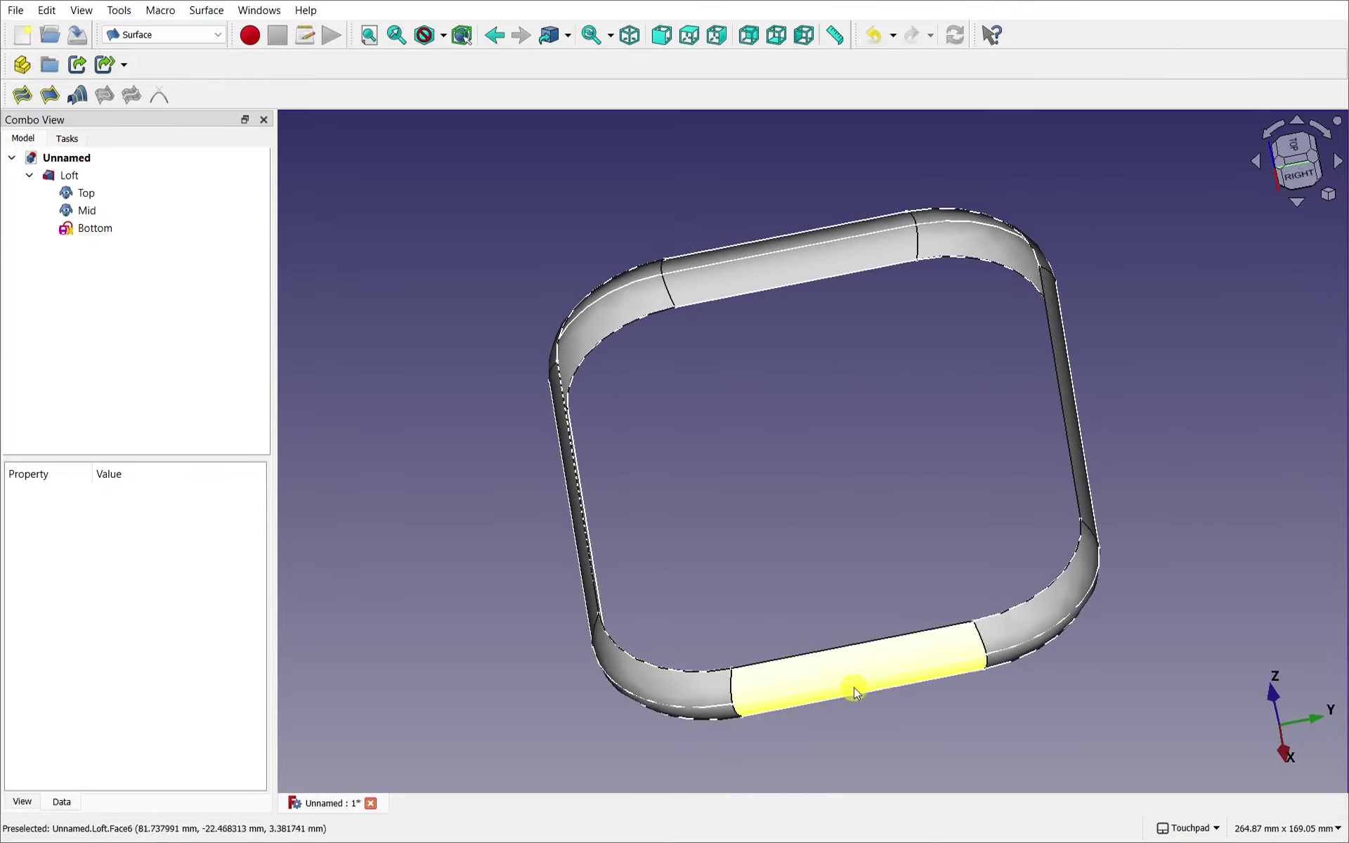
alt+drag(809, 596, 924, 560)
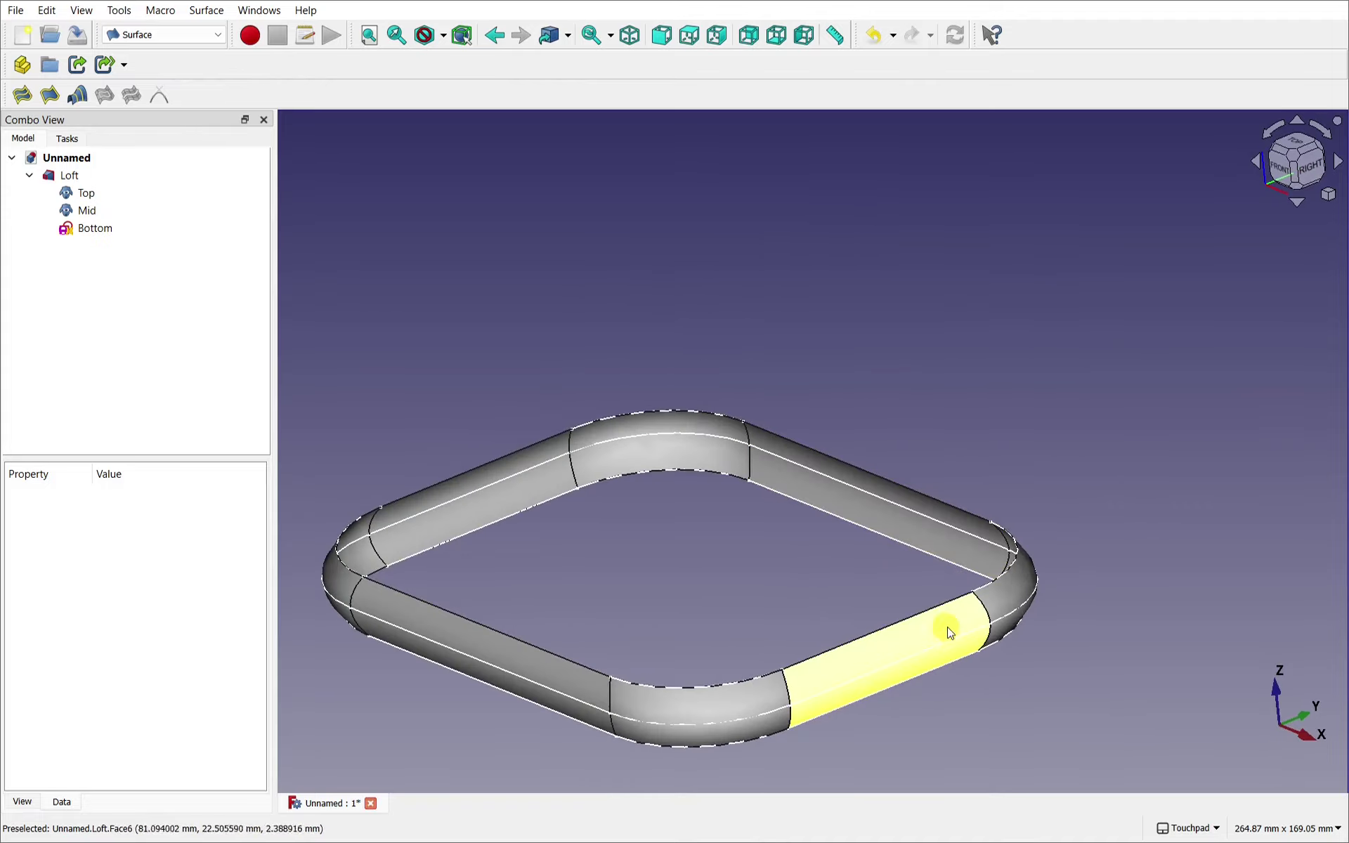
alt+drag(843, 542, 775, 501)
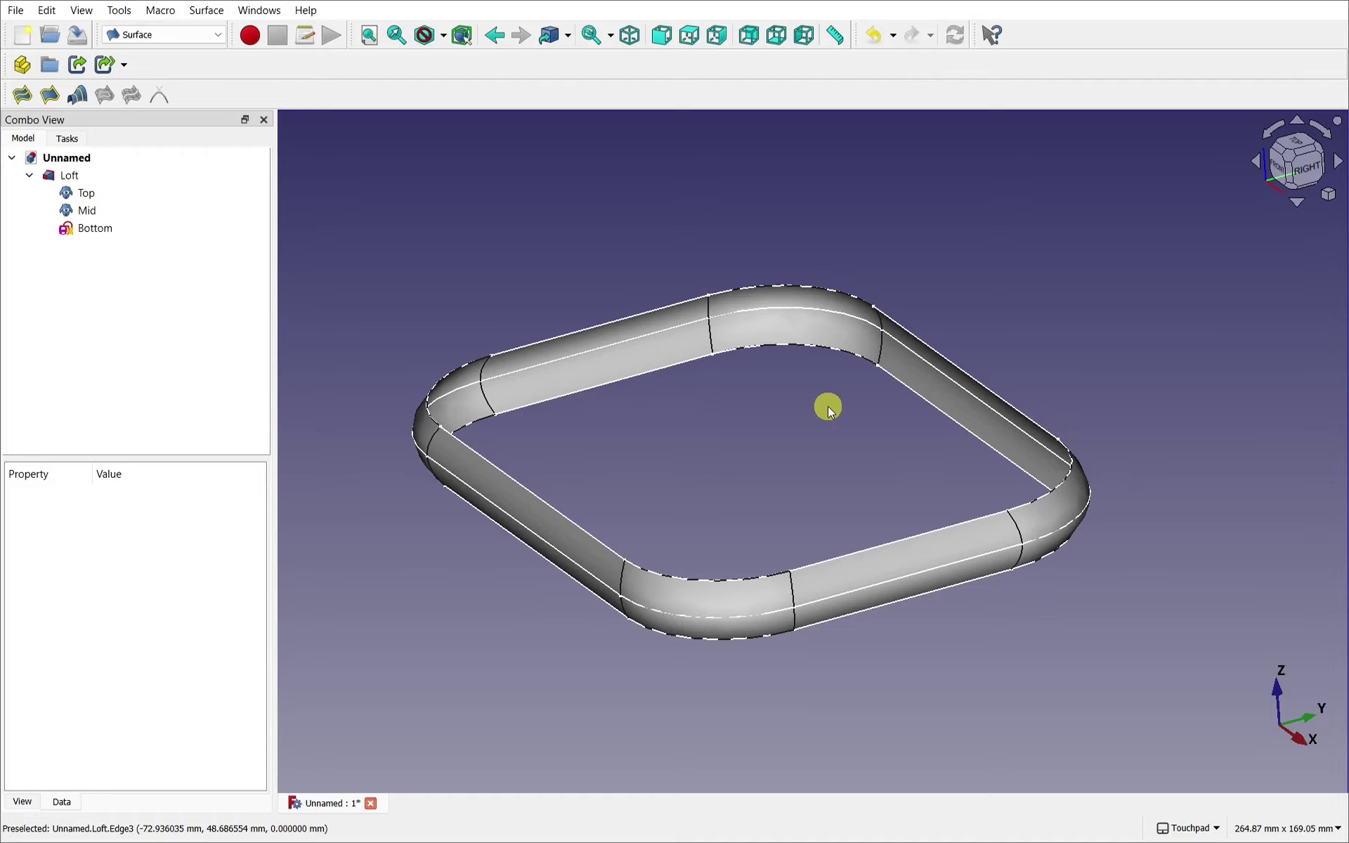
alt+drag(828, 406, 874, 507)
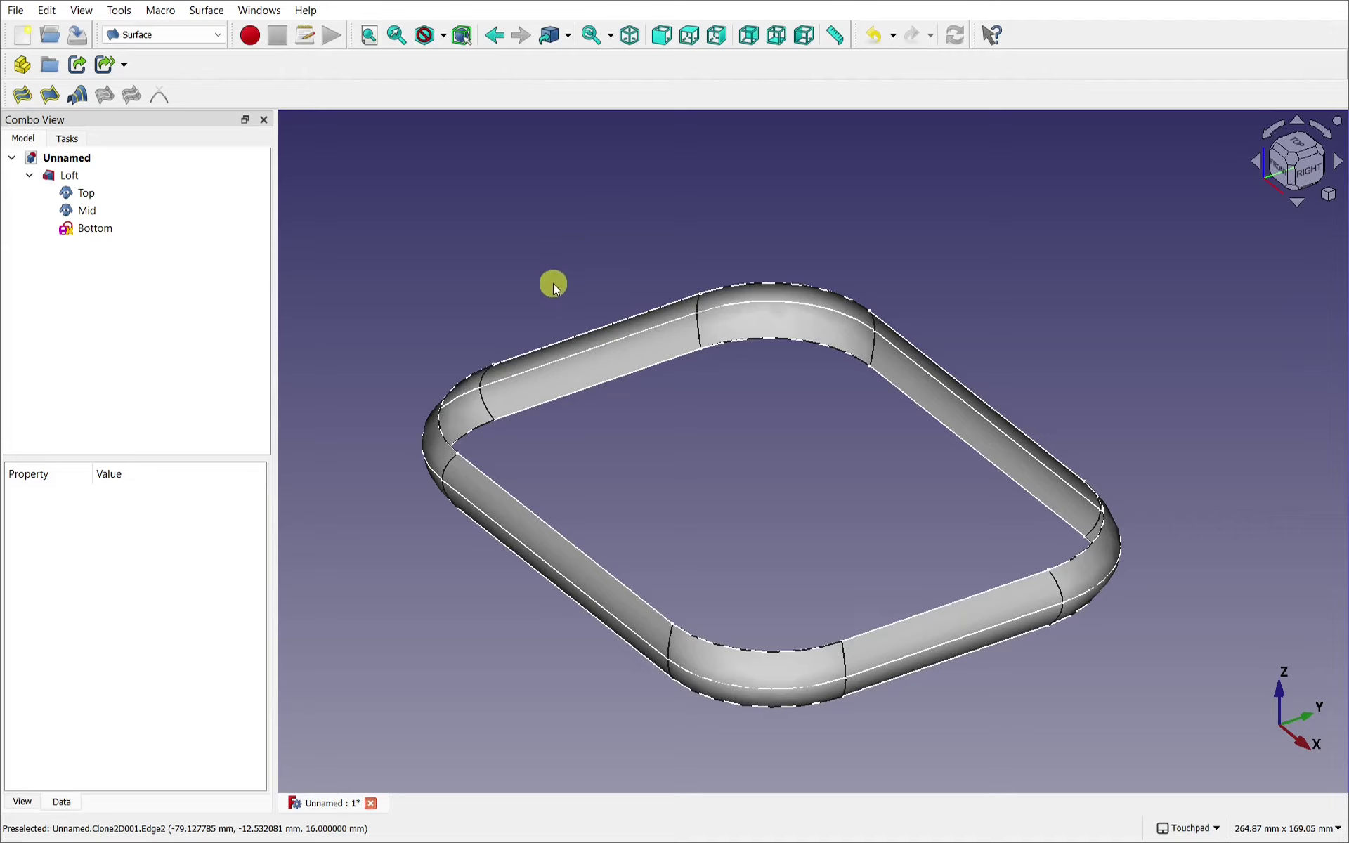
Hide the Top clone and clear the selection, leaving the loft's own upper edges available for picking
click(85, 193)
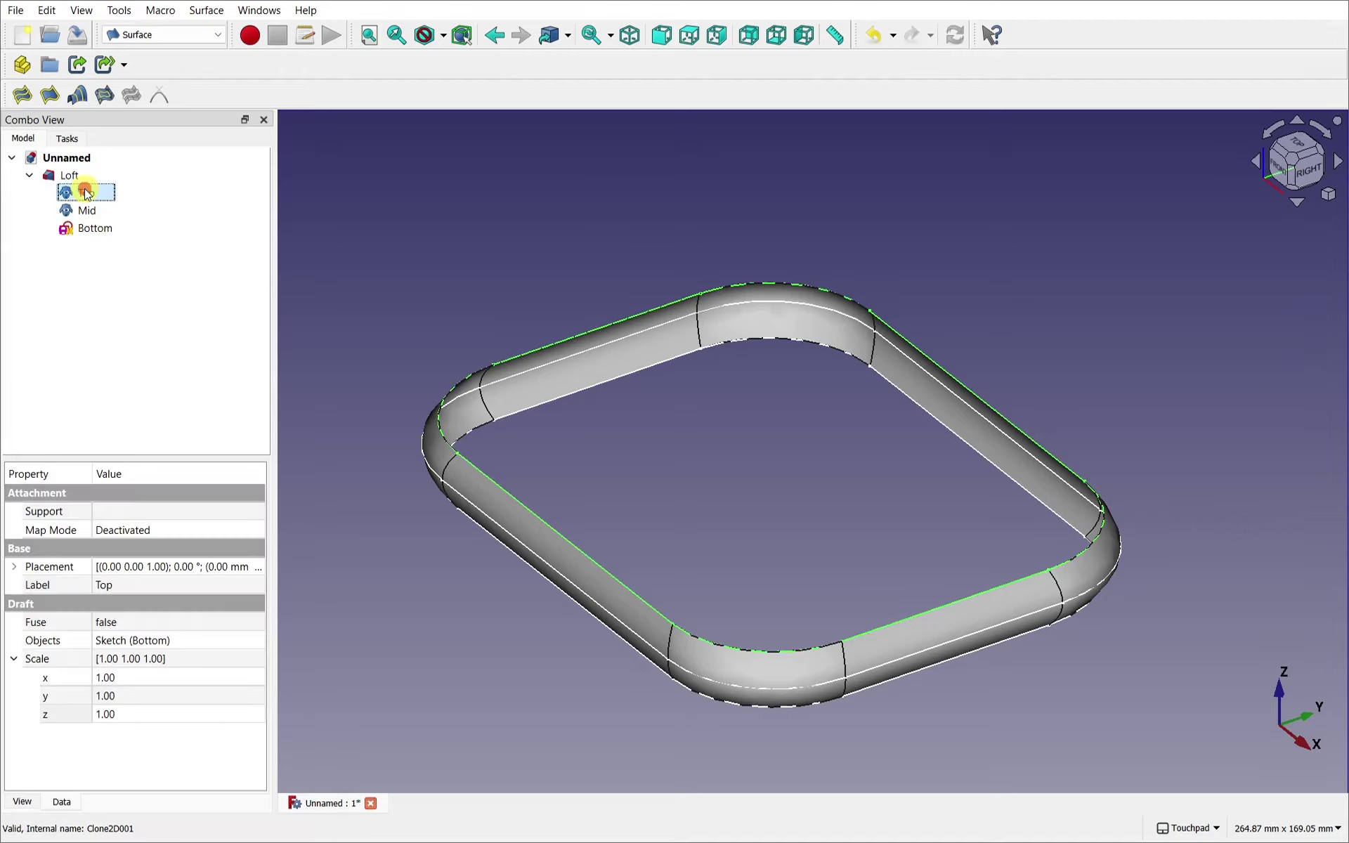
ctrl+click(85, 193)
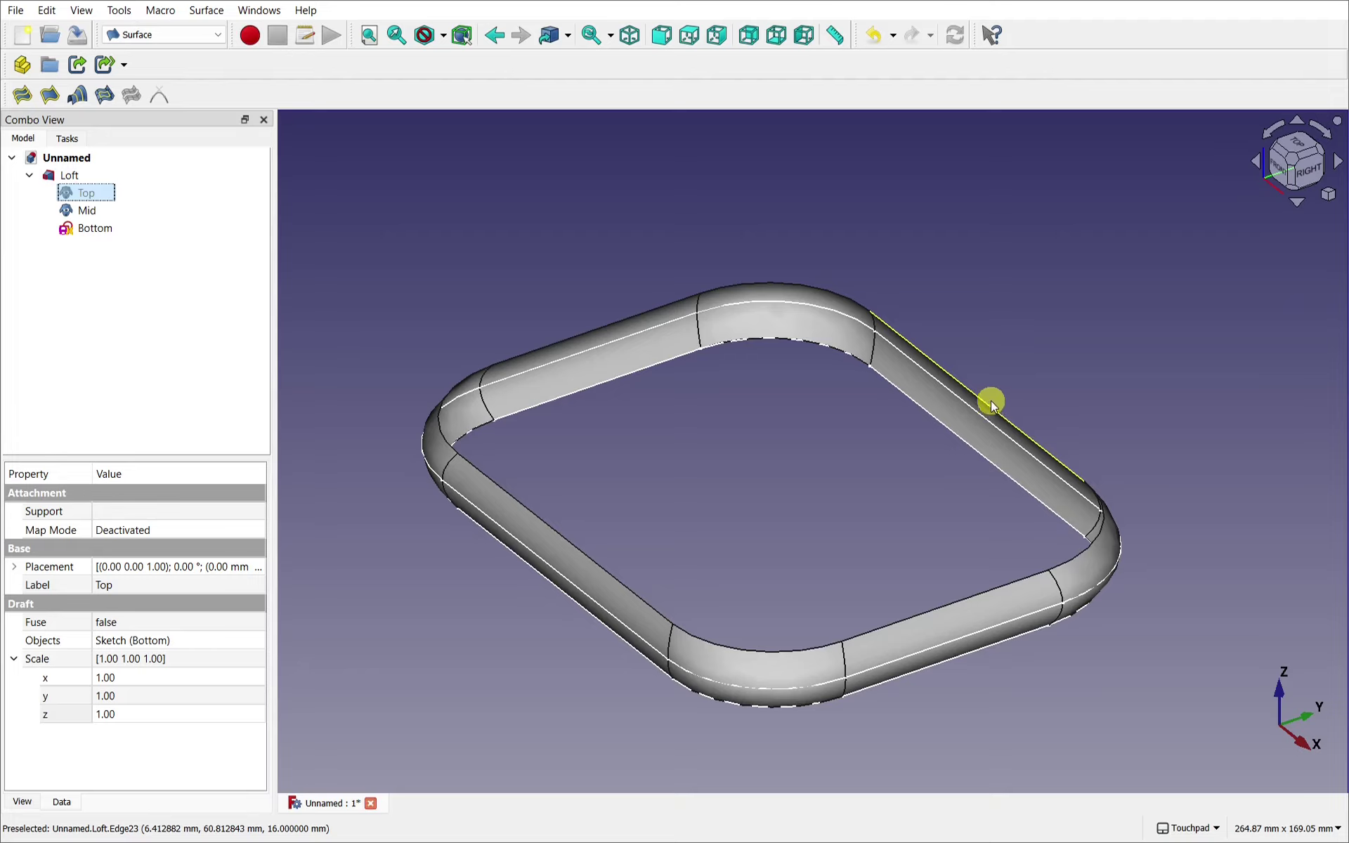
click(438, 264)
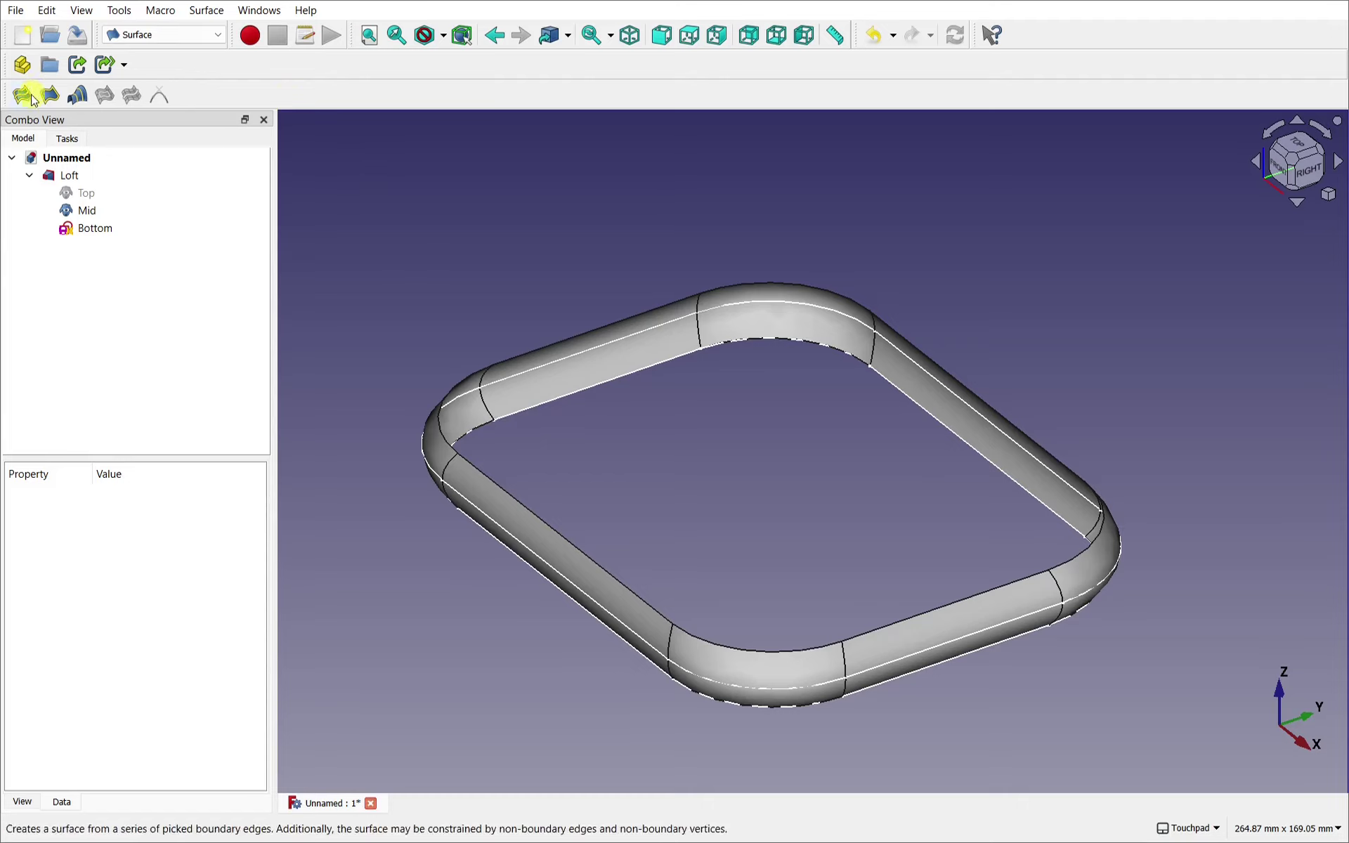
Create a Filling surface bounded by four consecutive upper loft edges: Edge8, Edge5, Edge1 and Edge23
click(206, 11)
click(218, 33)
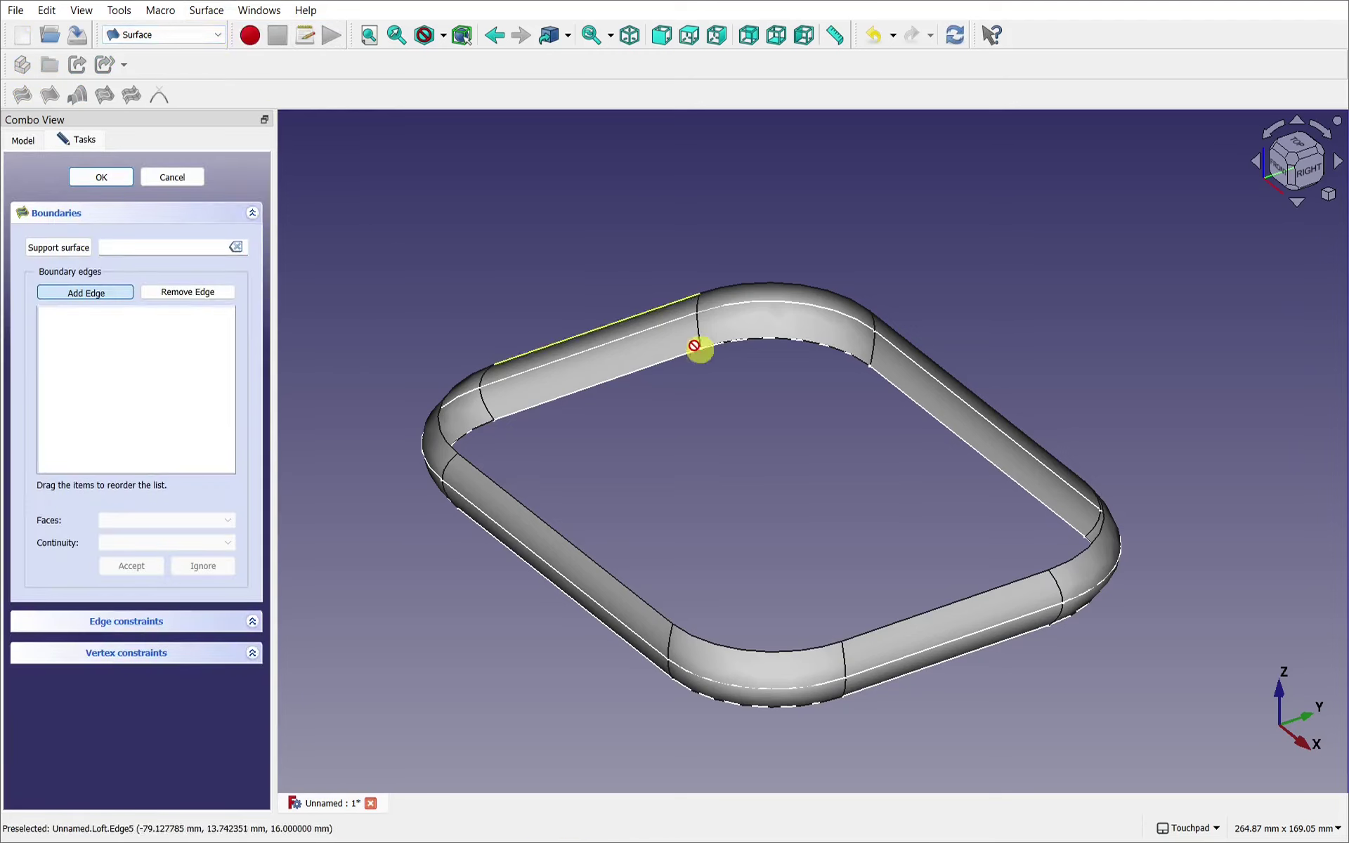
alt+drag(698, 353, 840, 478)
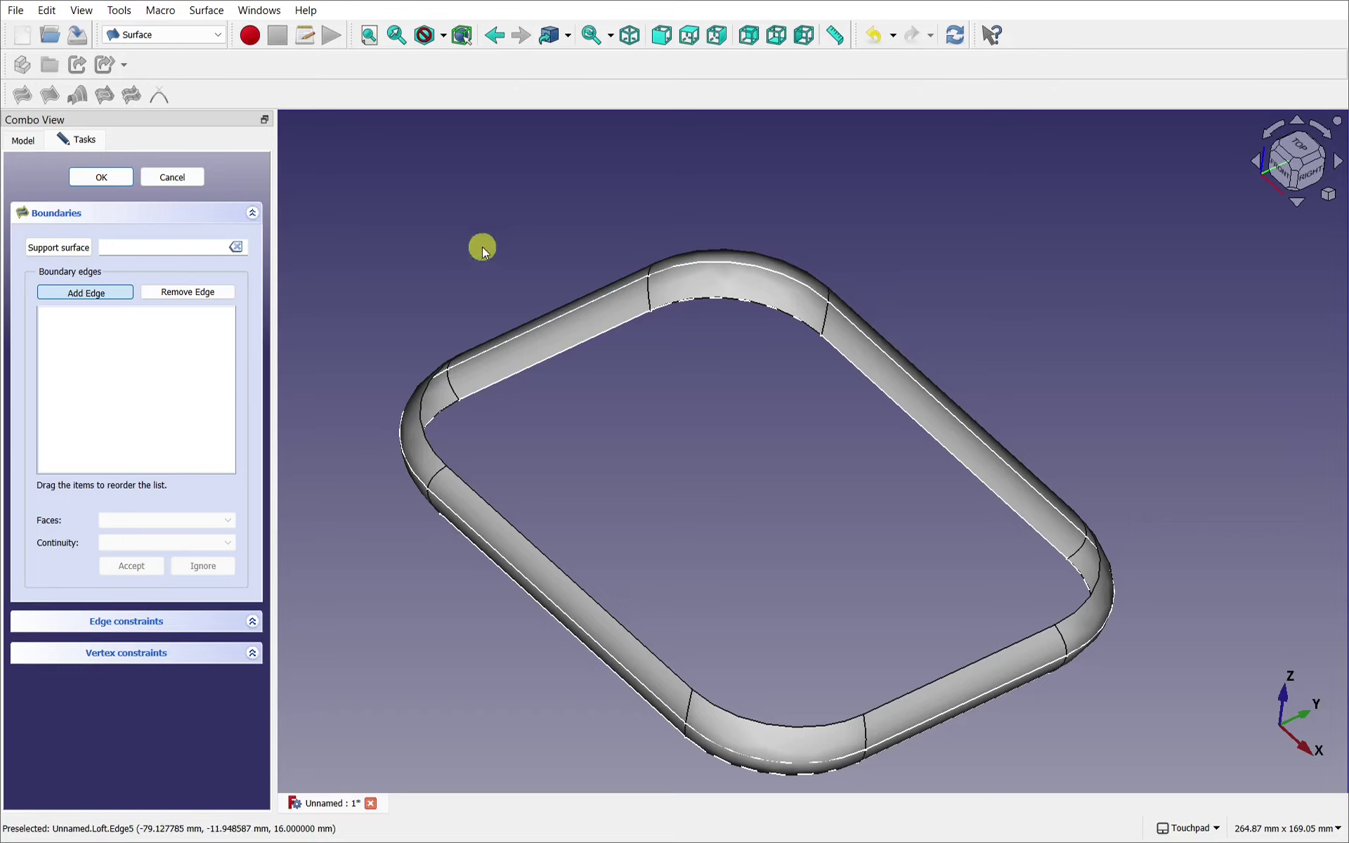
click(88, 298)
click(424, 435)
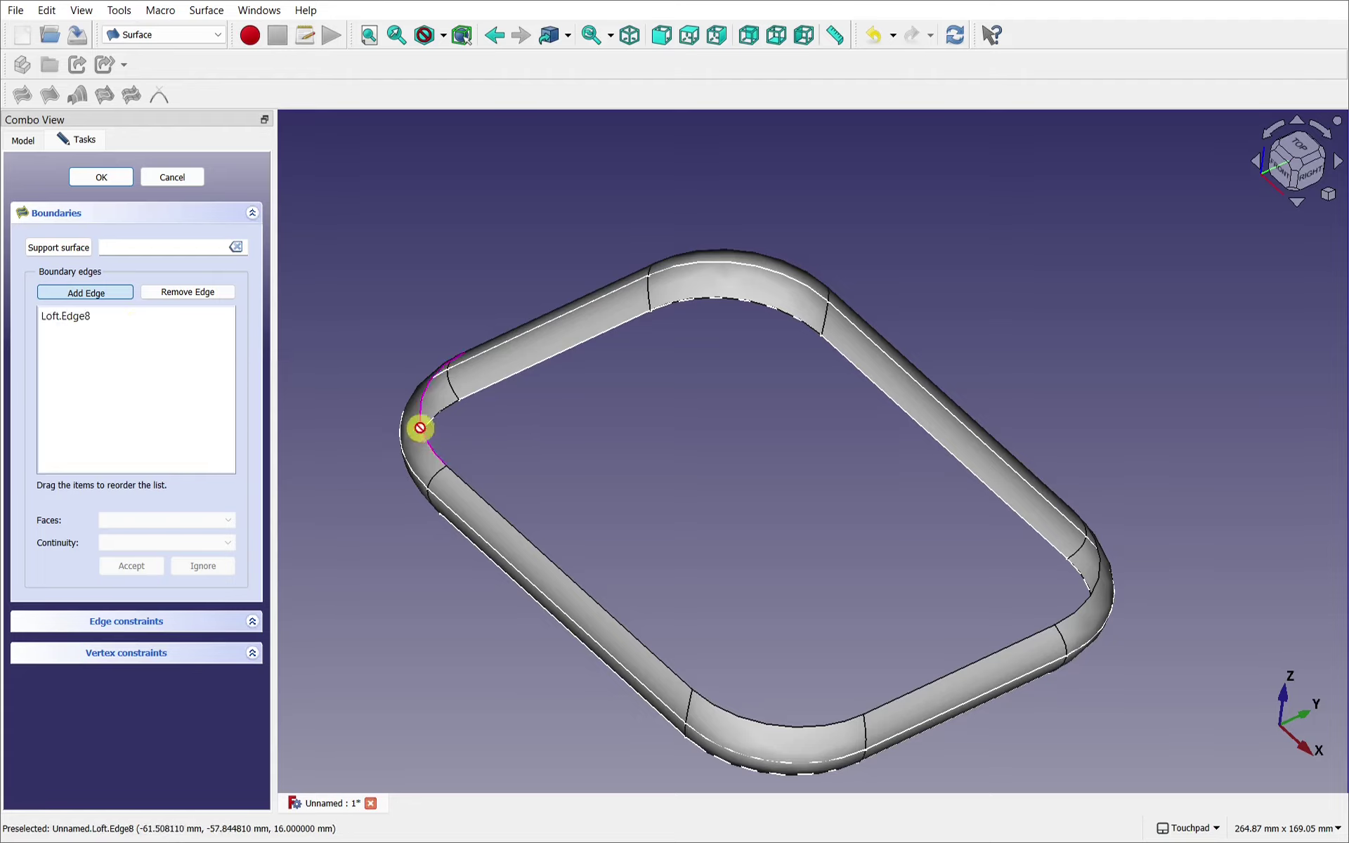
click(541, 318)
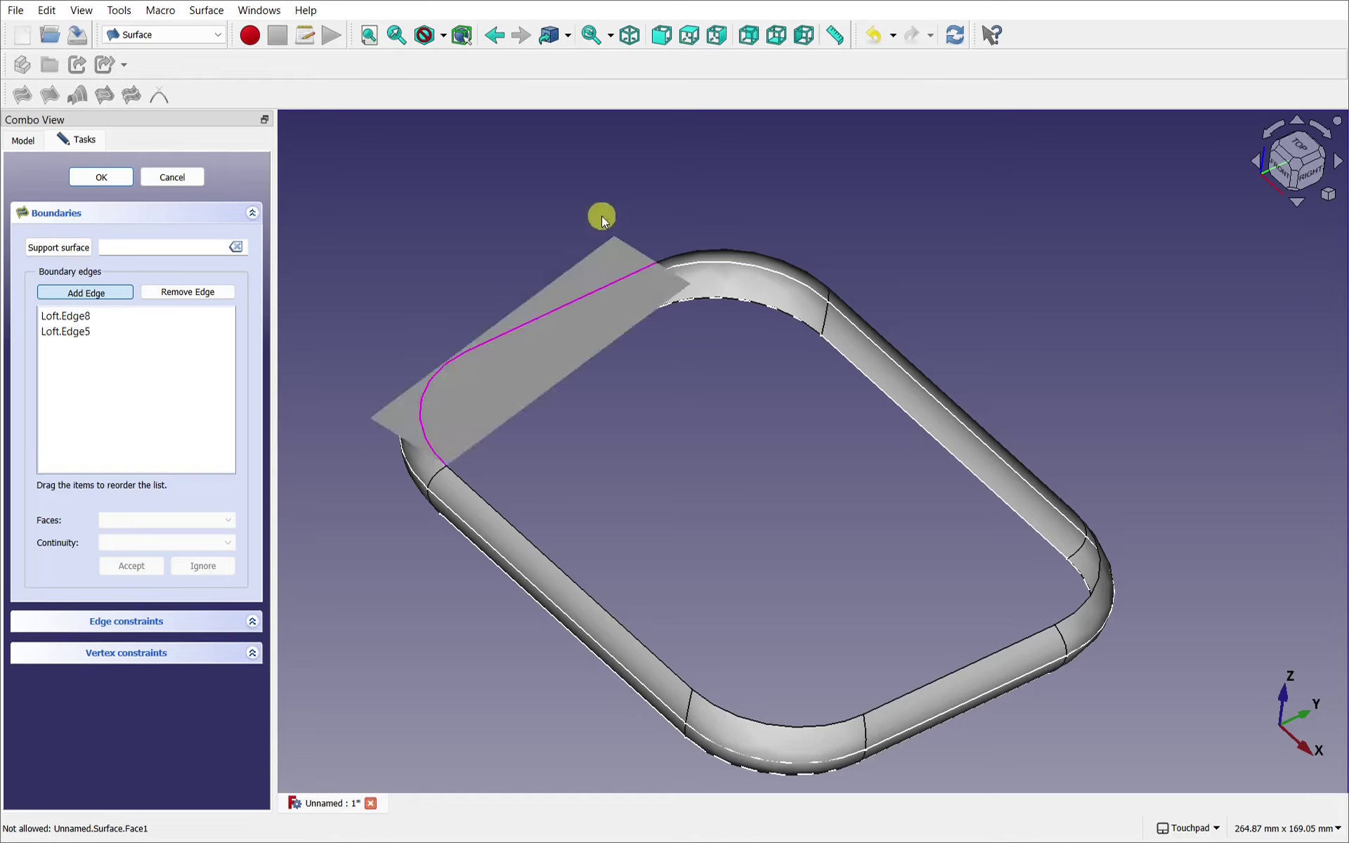
click(768, 252)
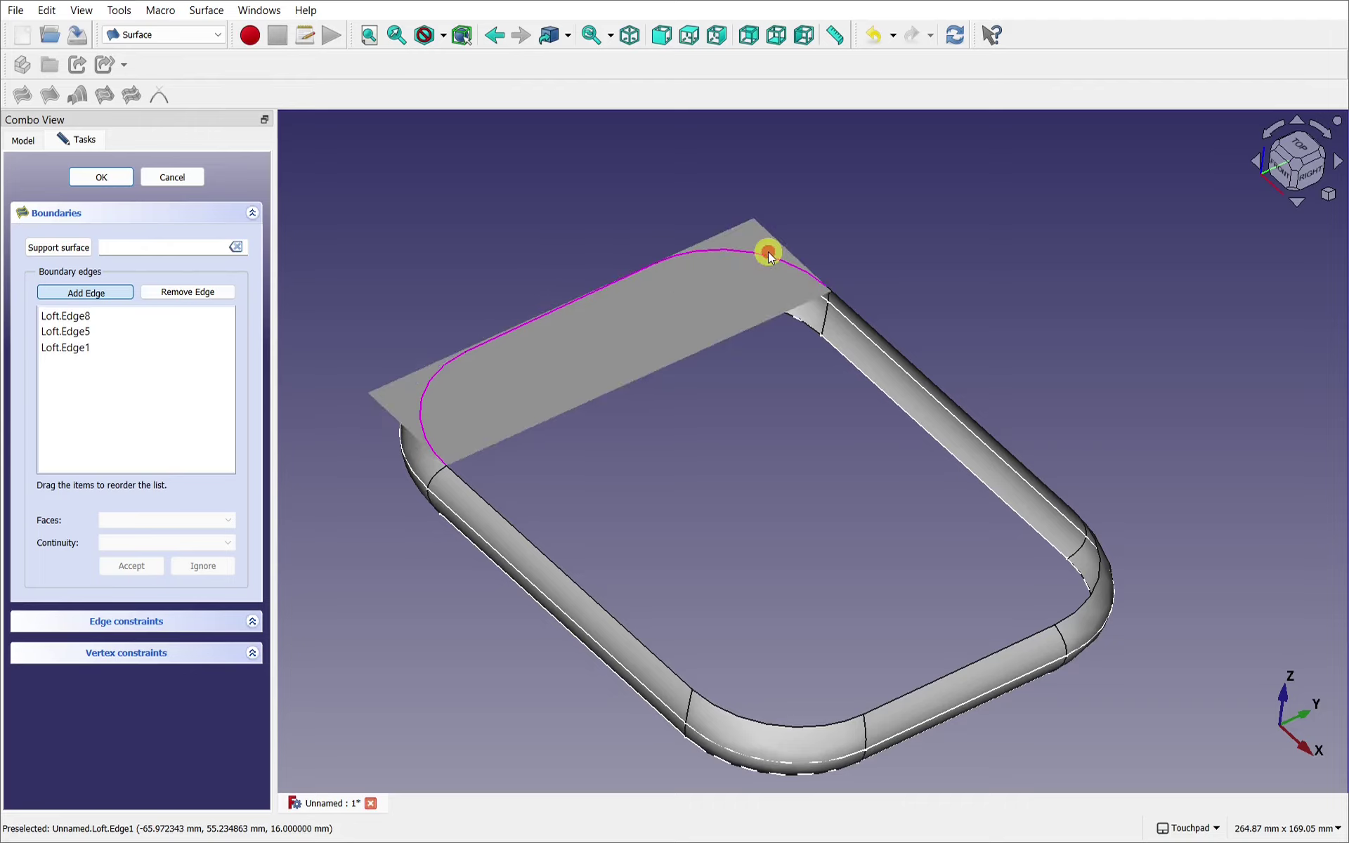
click(969, 416)
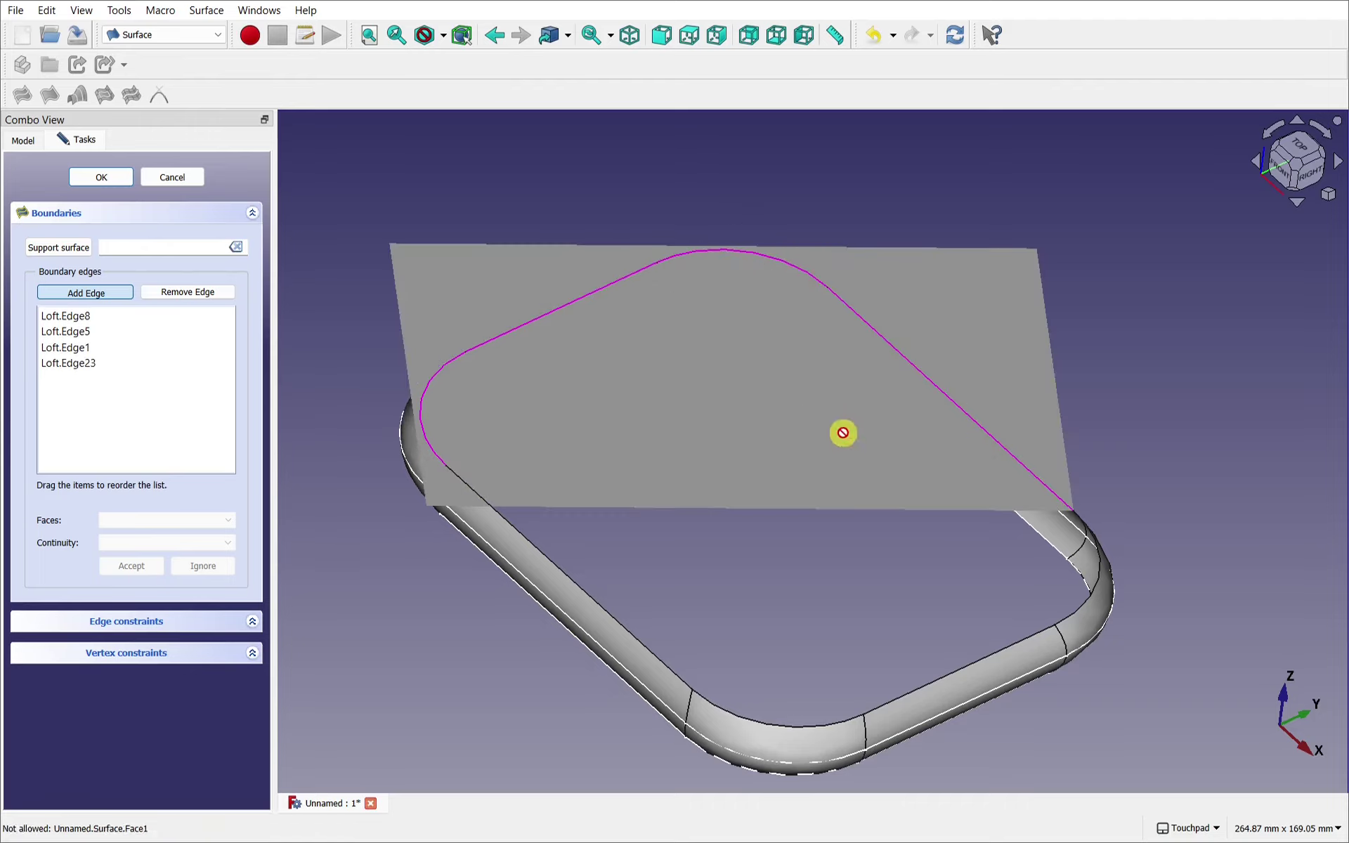
click(101, 177)
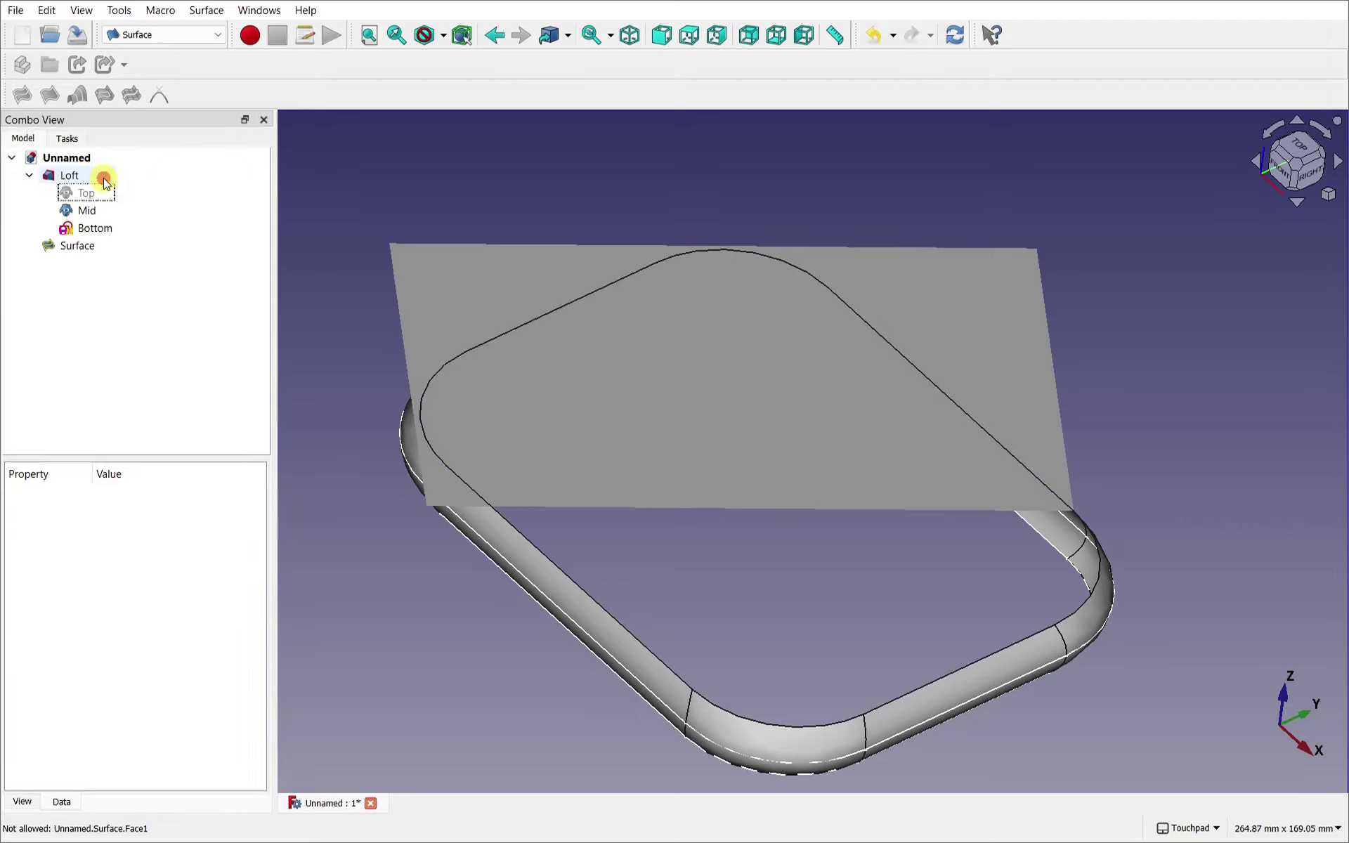
Edit the filling surface and add the remaining upper loft edges Edge20, Edge17, Edge14 and Edge11 to close its boundary
click(76, 246)
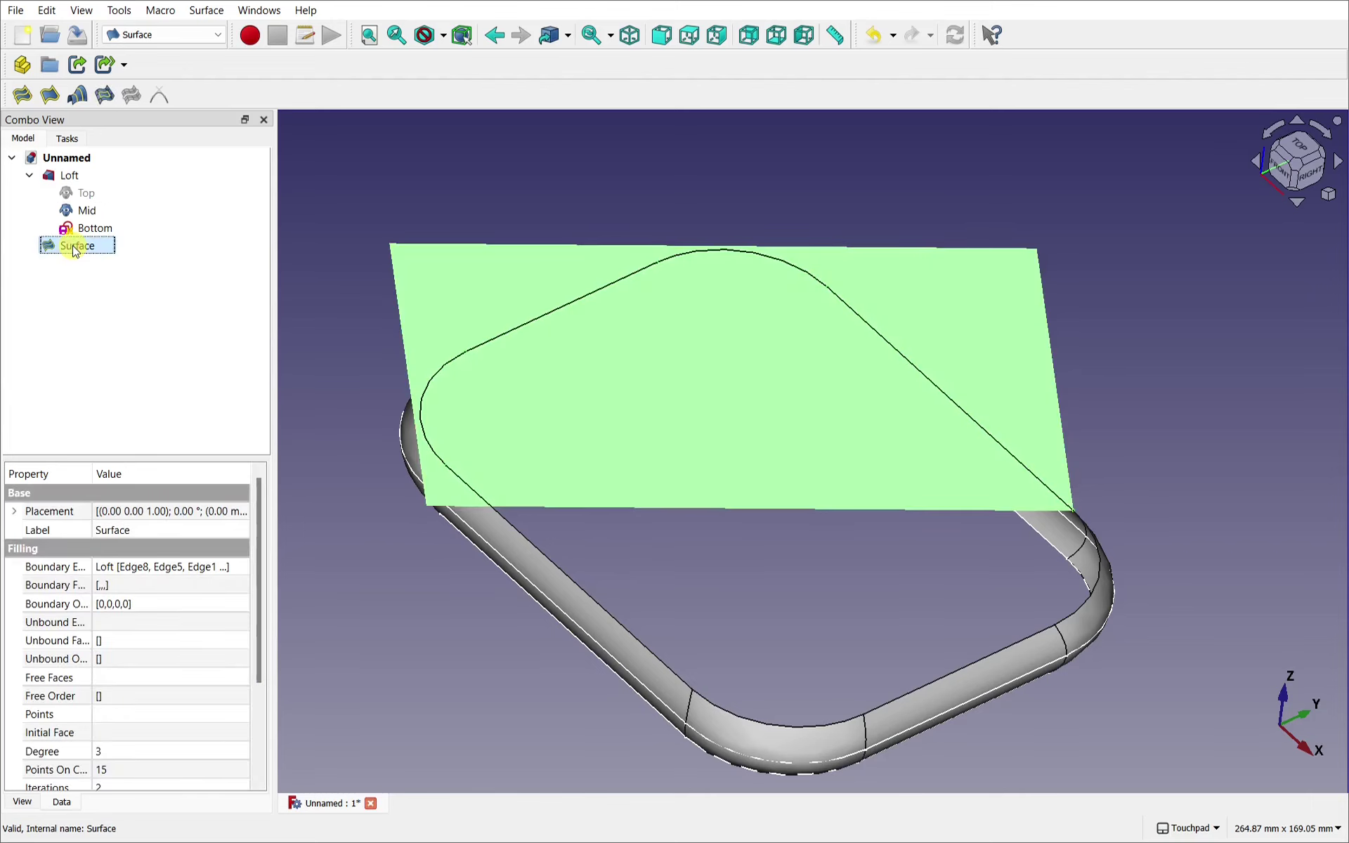
double_click(75, 246)
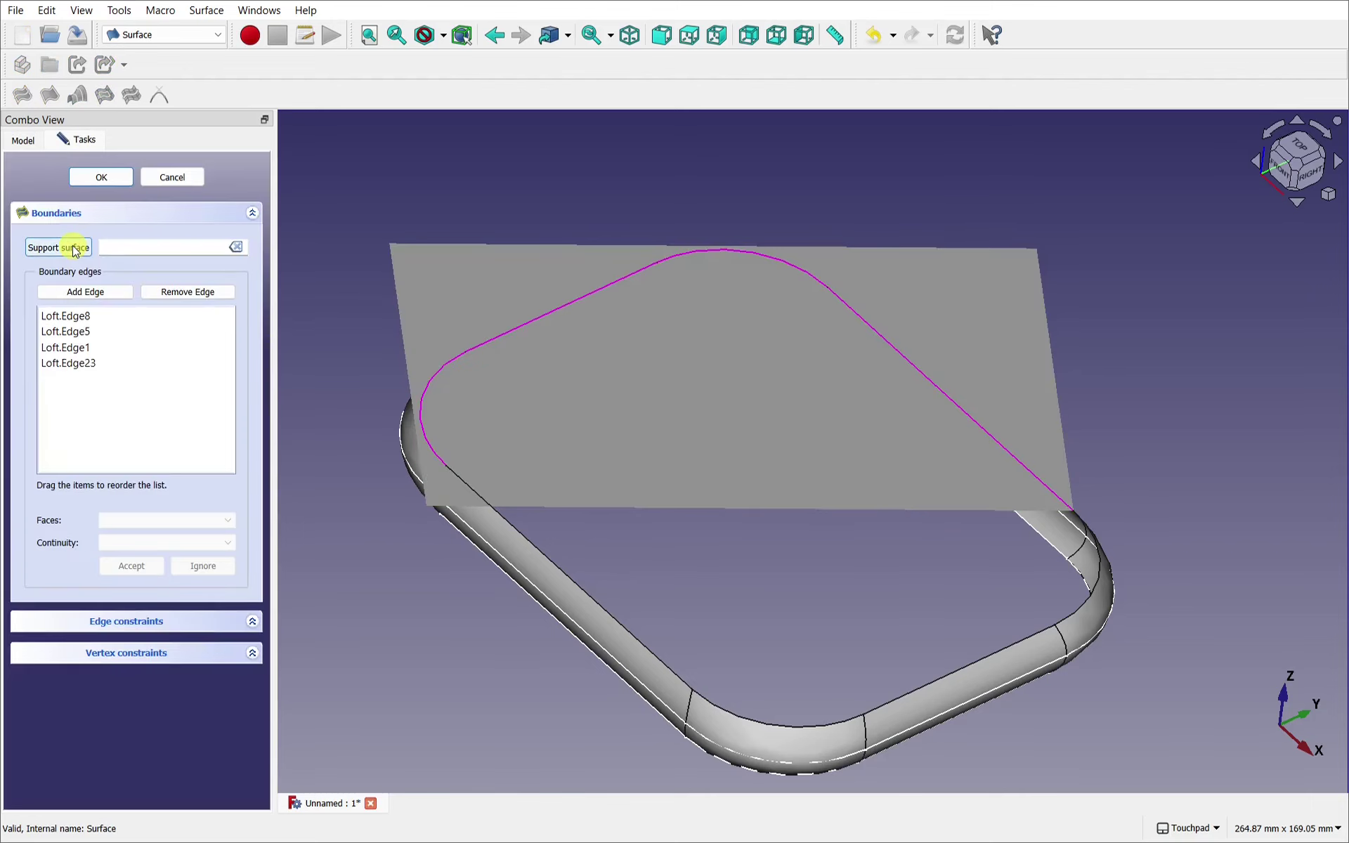
click(86, 291)
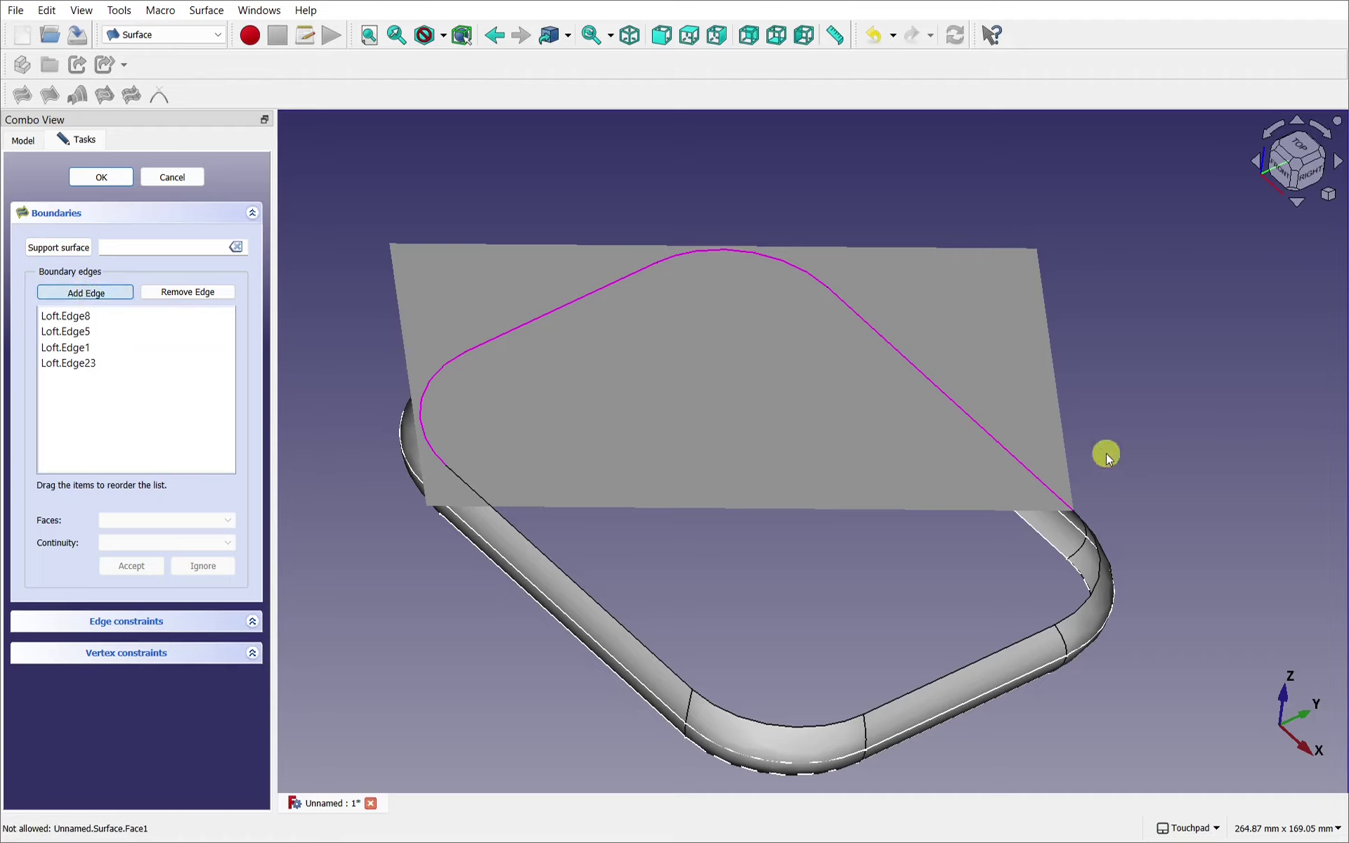
click(1100, 577)
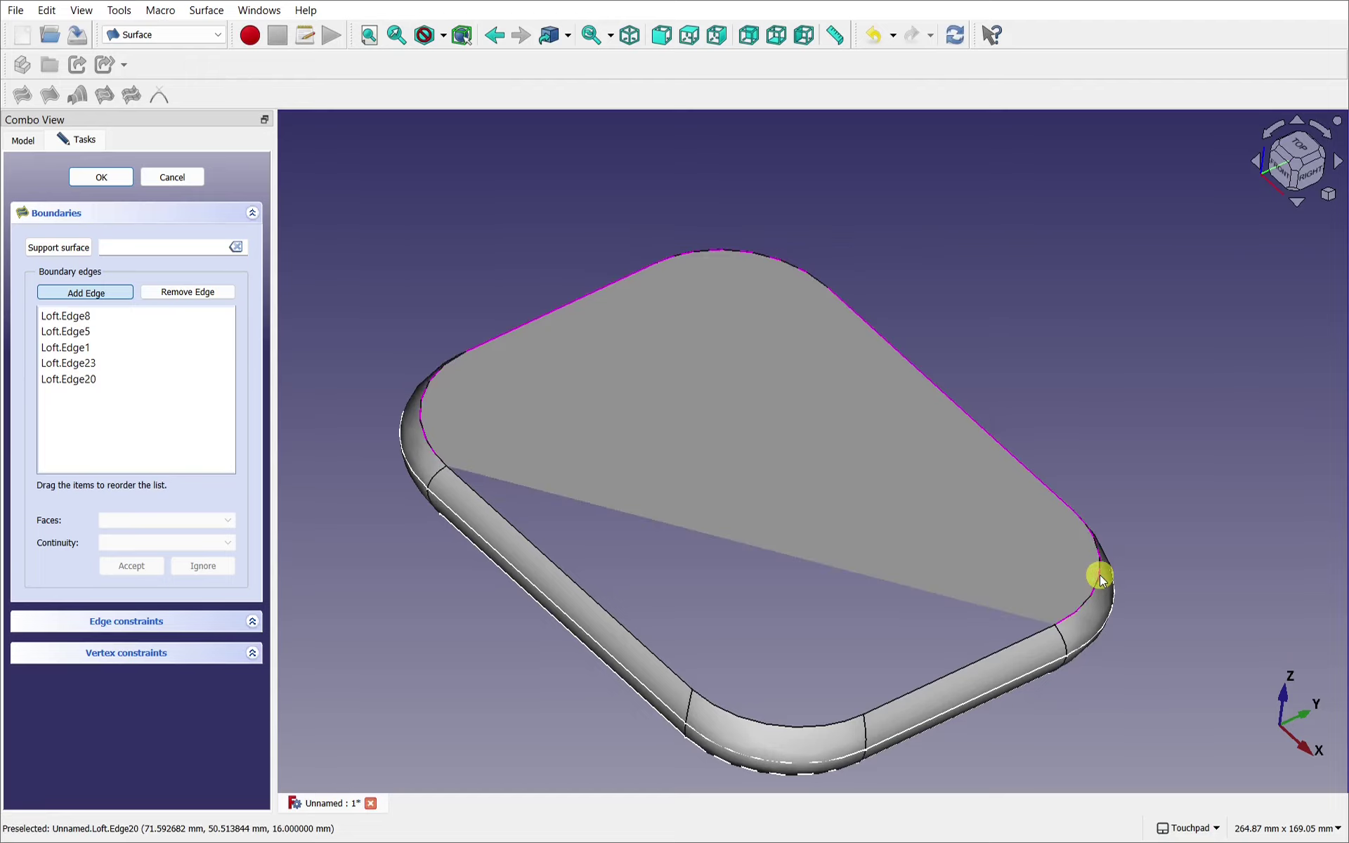
click(960, 667)
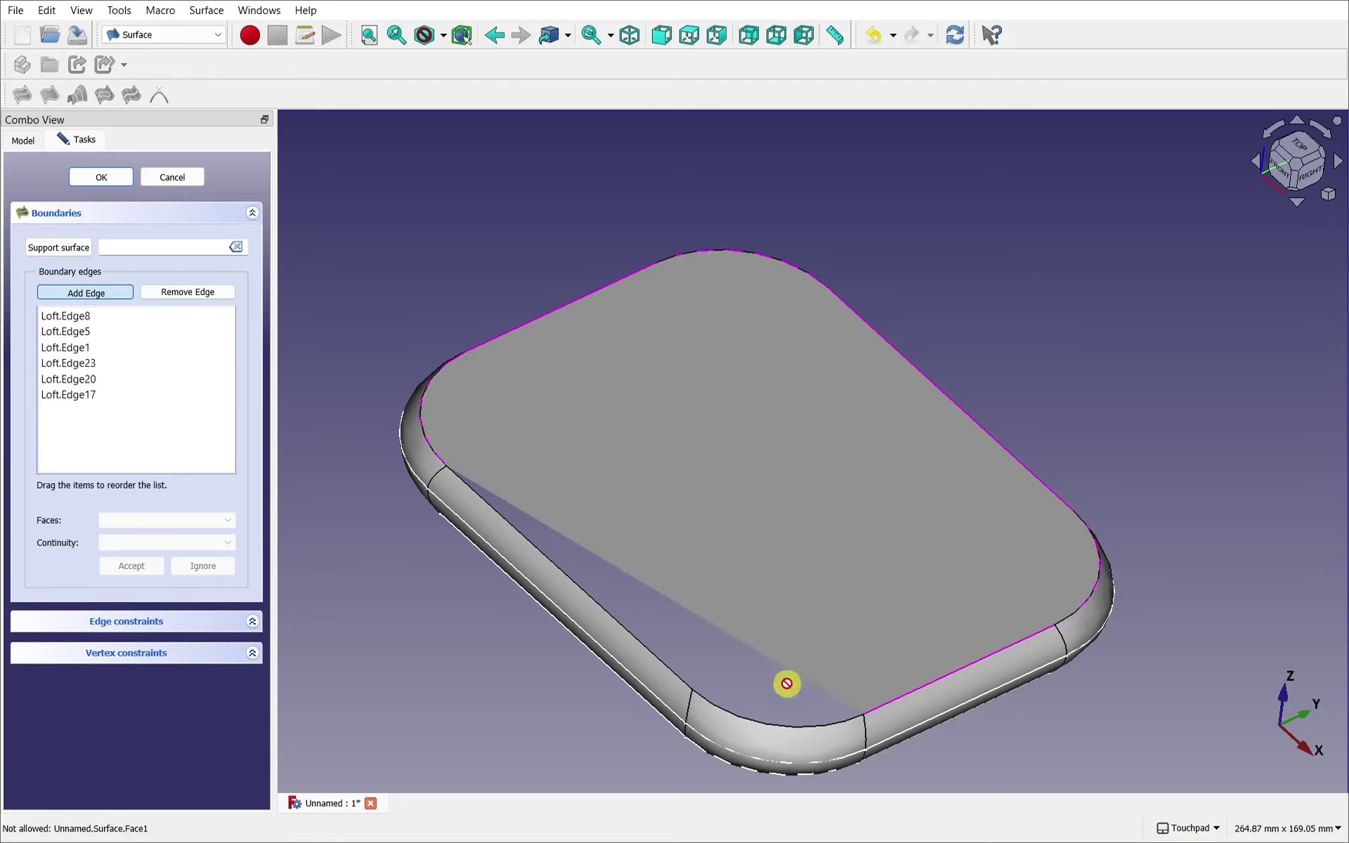
click(769, 723)
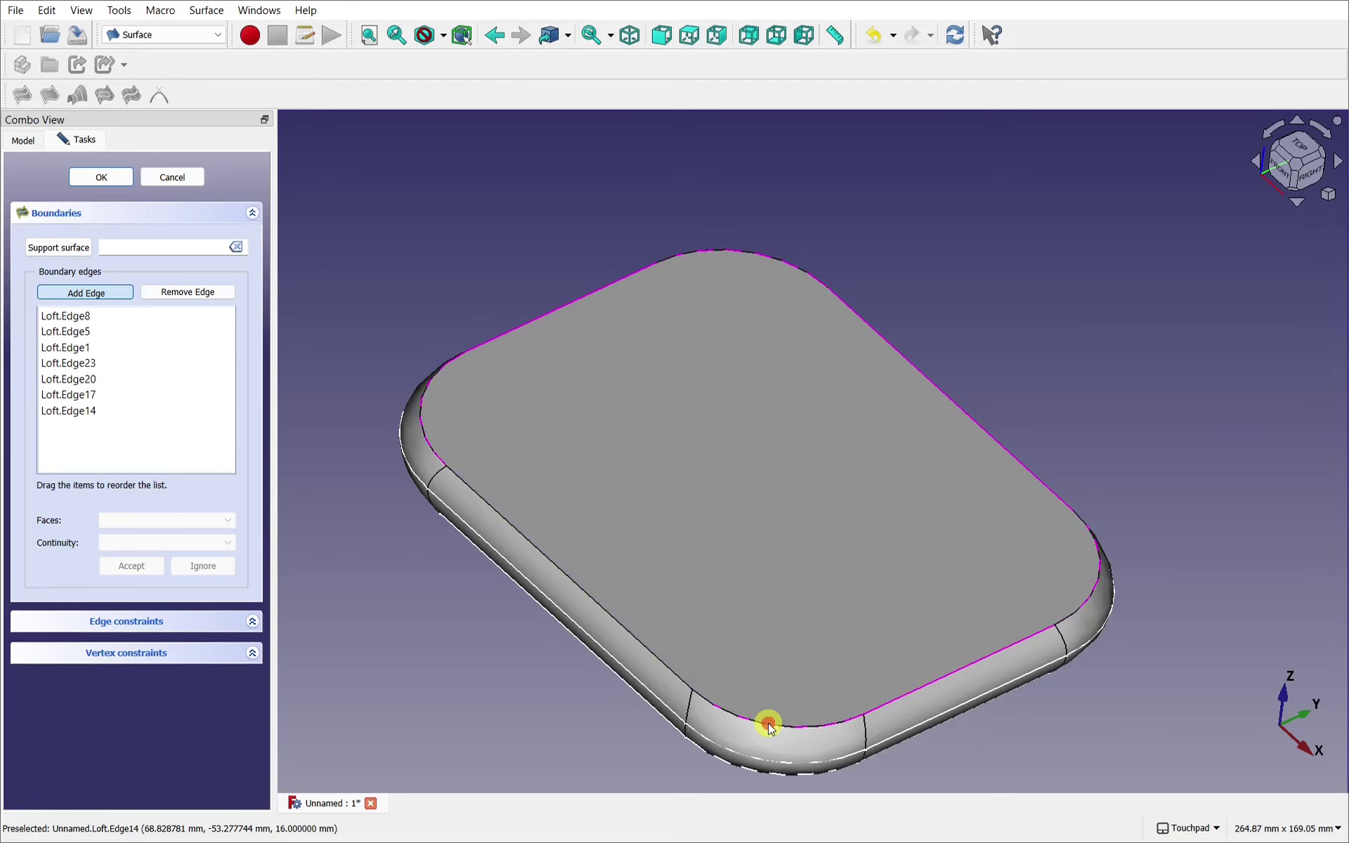
click(585, 592)
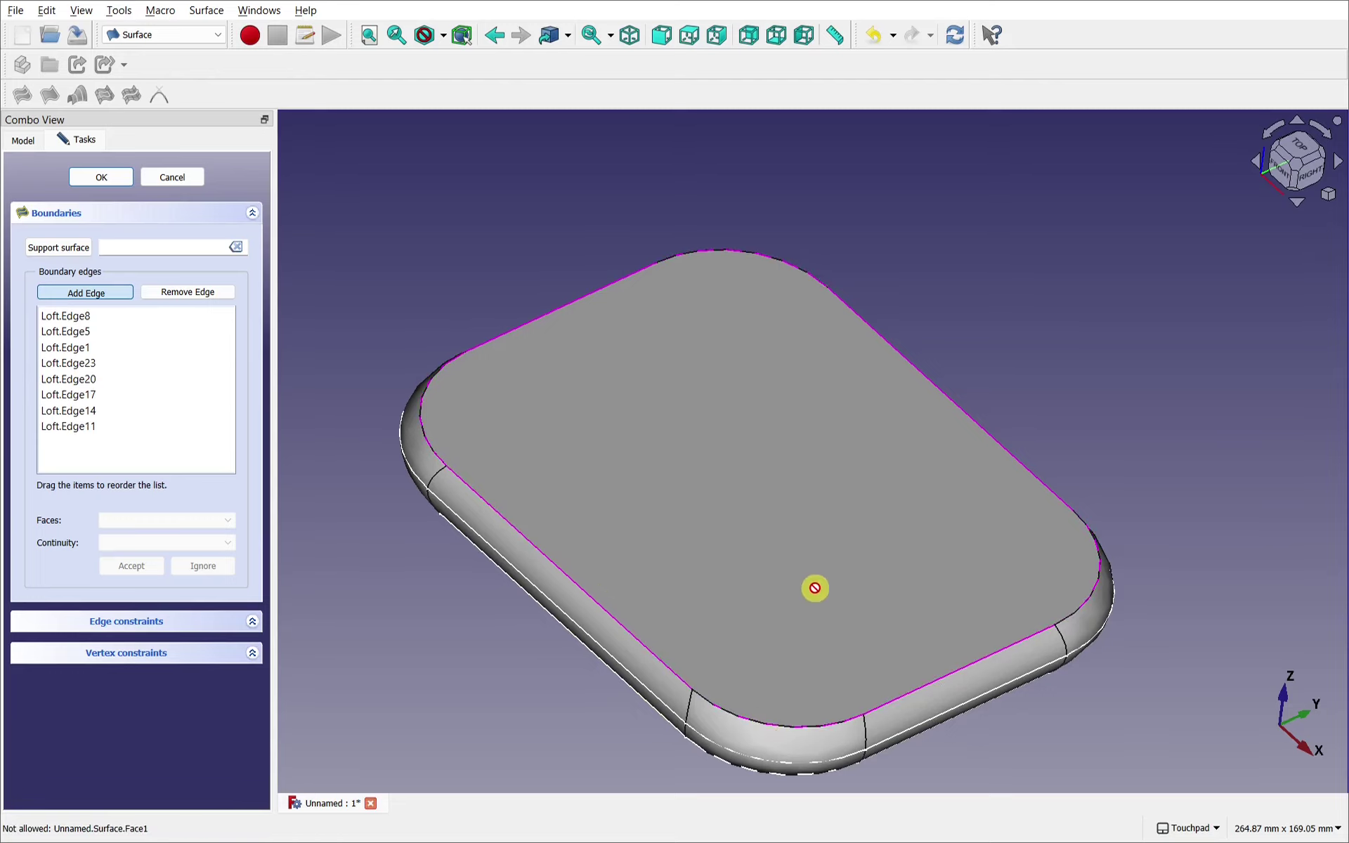
alt+drag(813, 587, 696, 308)
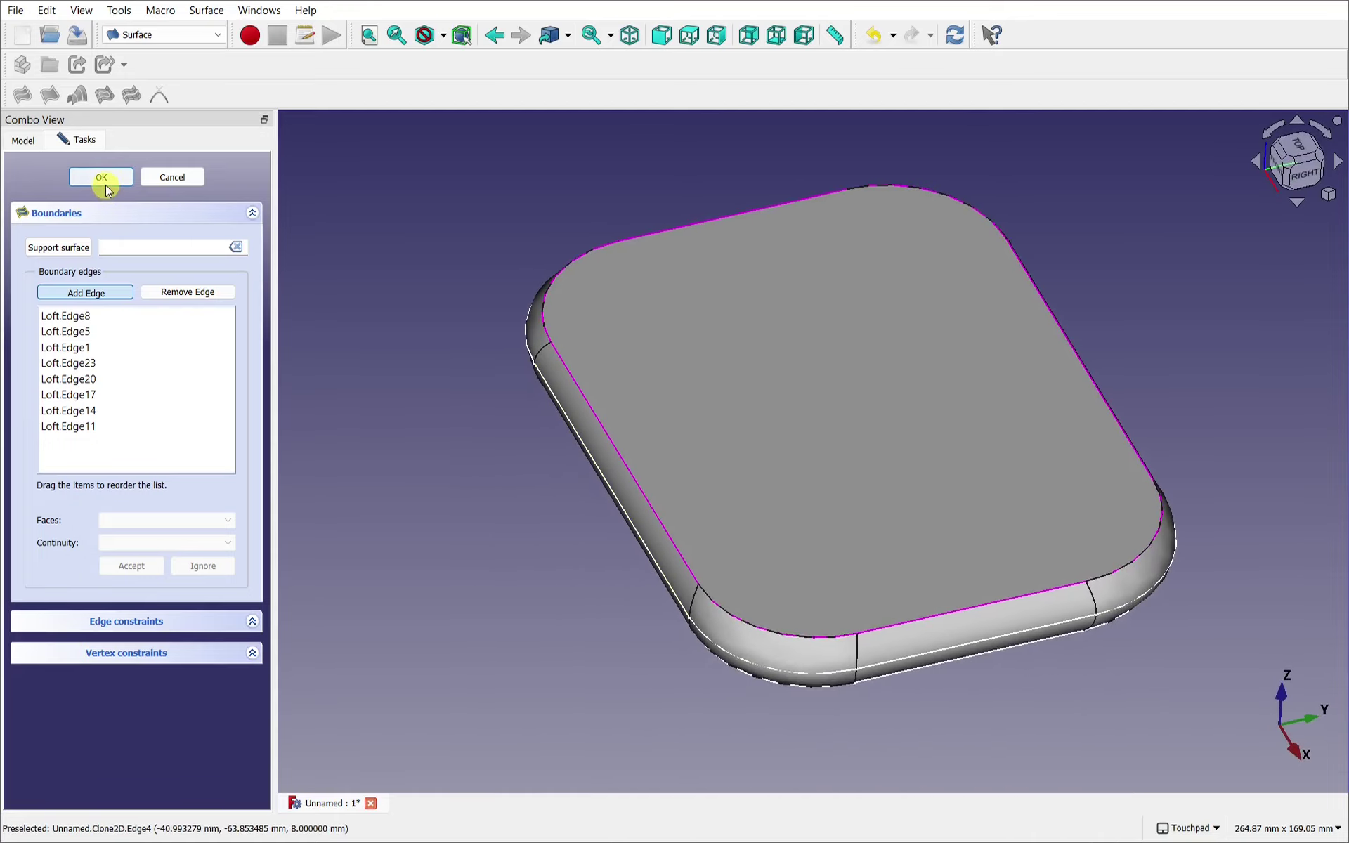
click(102, 178)
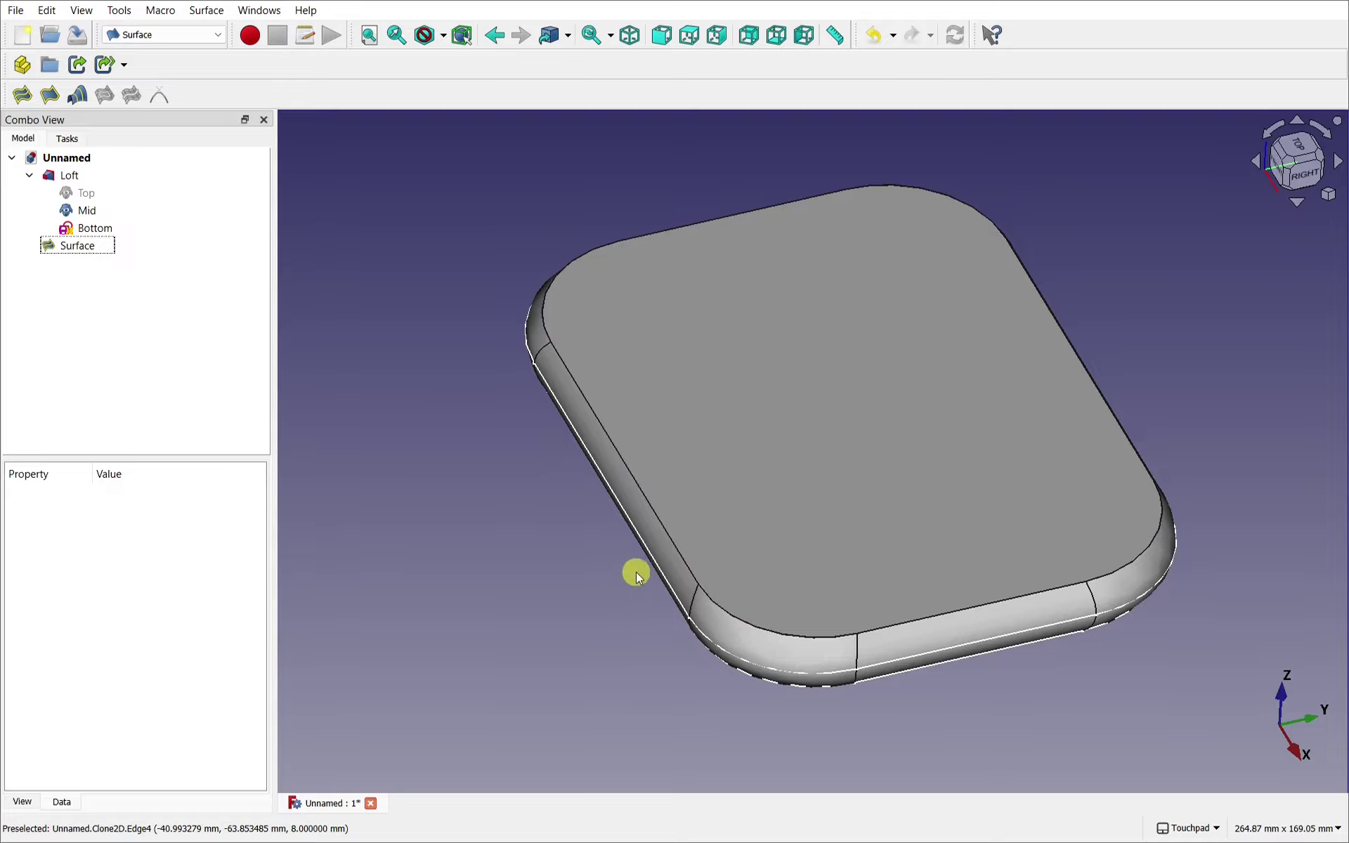
Examine the flat top surface and its transition into the curved loft wall from the side and at an angle
alt+drag(780, 521, 729, 464)
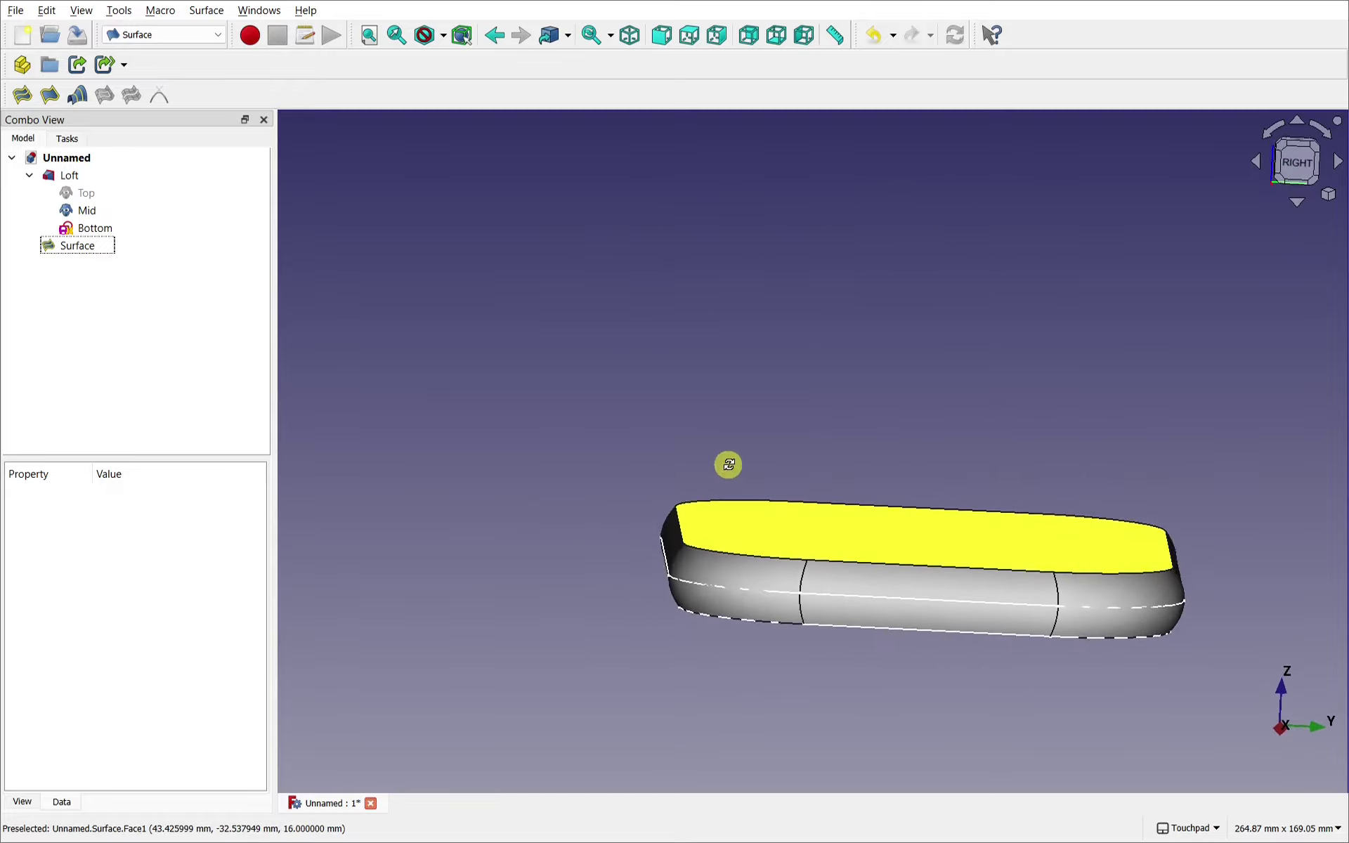
scroll(673, 547, up, 1)
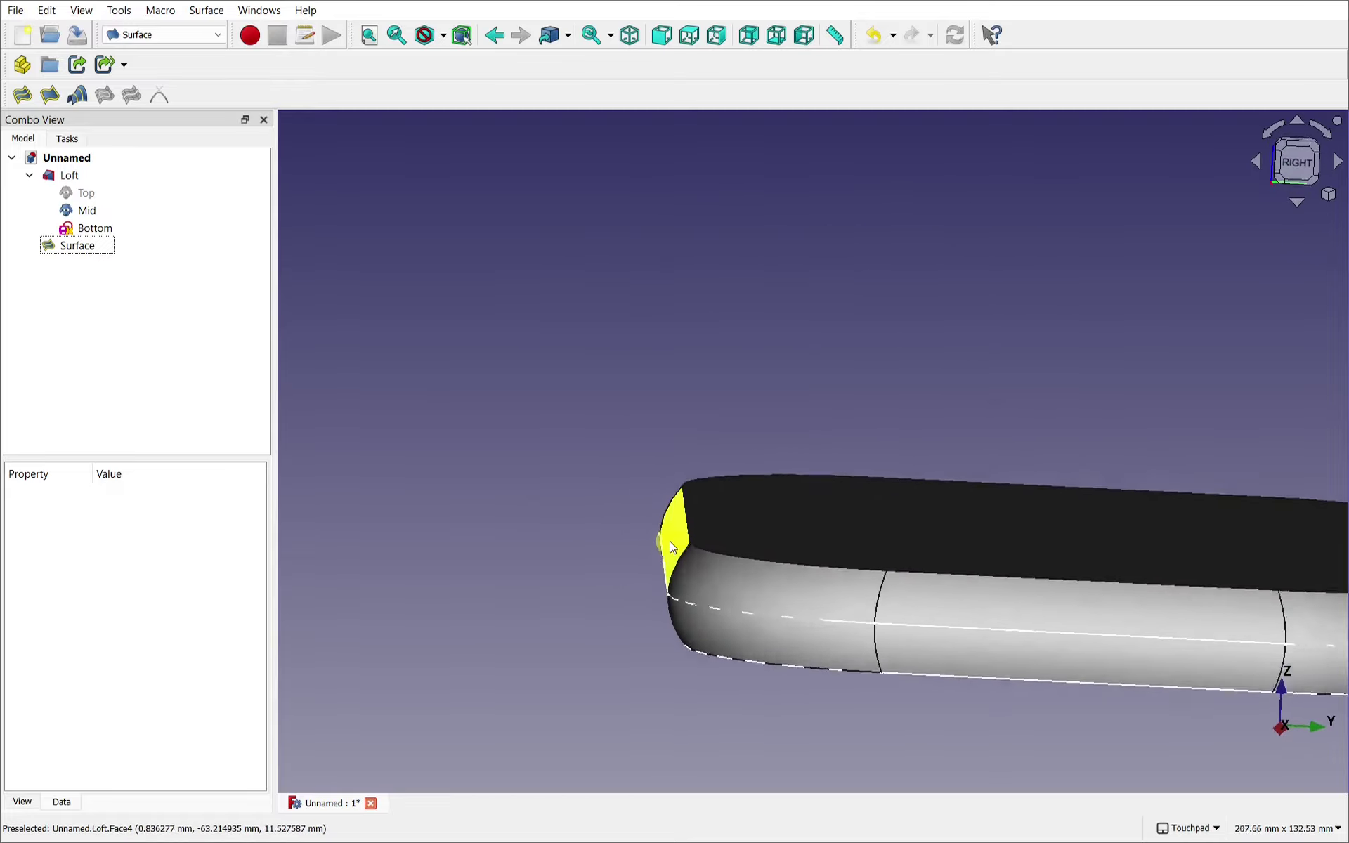
scroll(671, 546, up, 2)
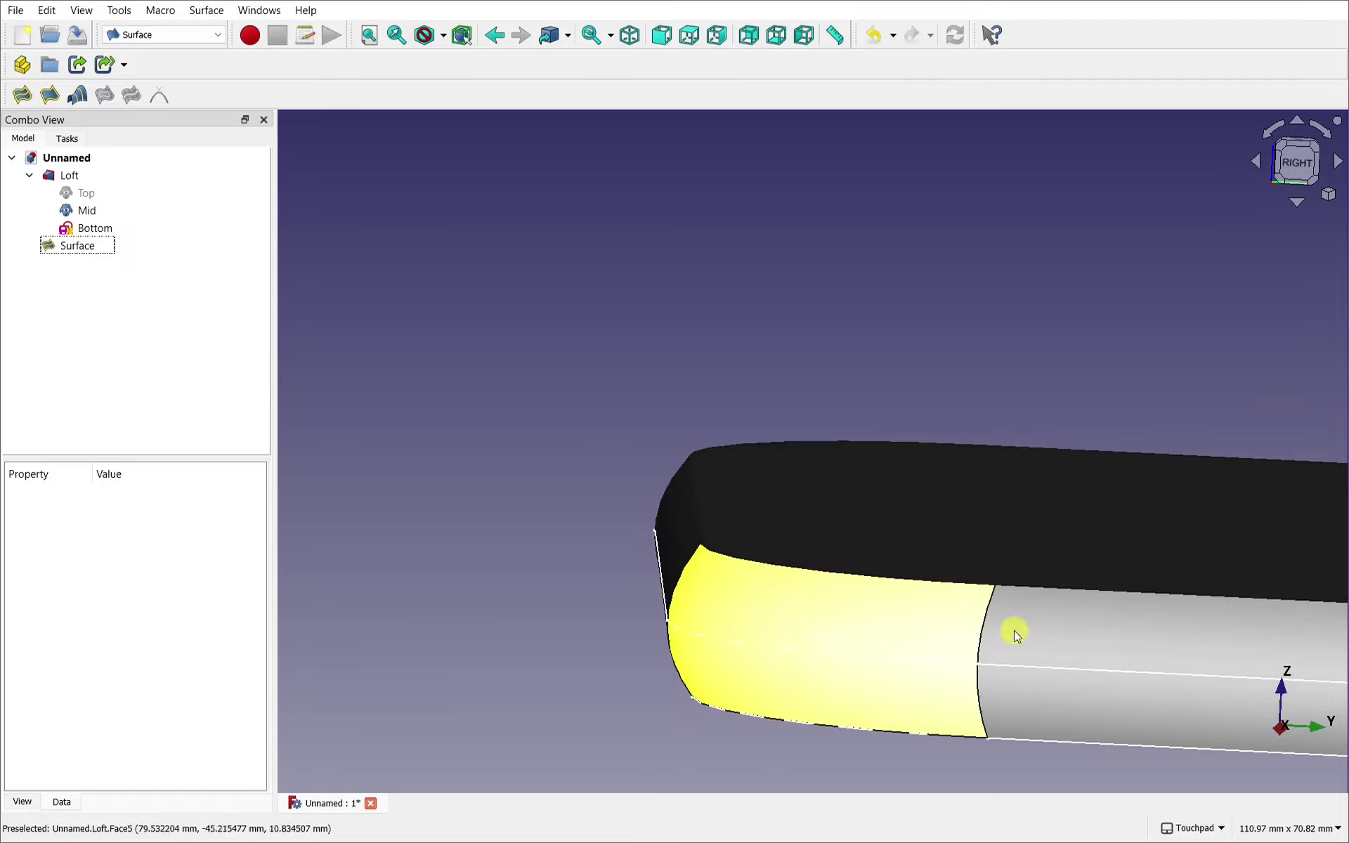
scroll(812, 533, down, 1)
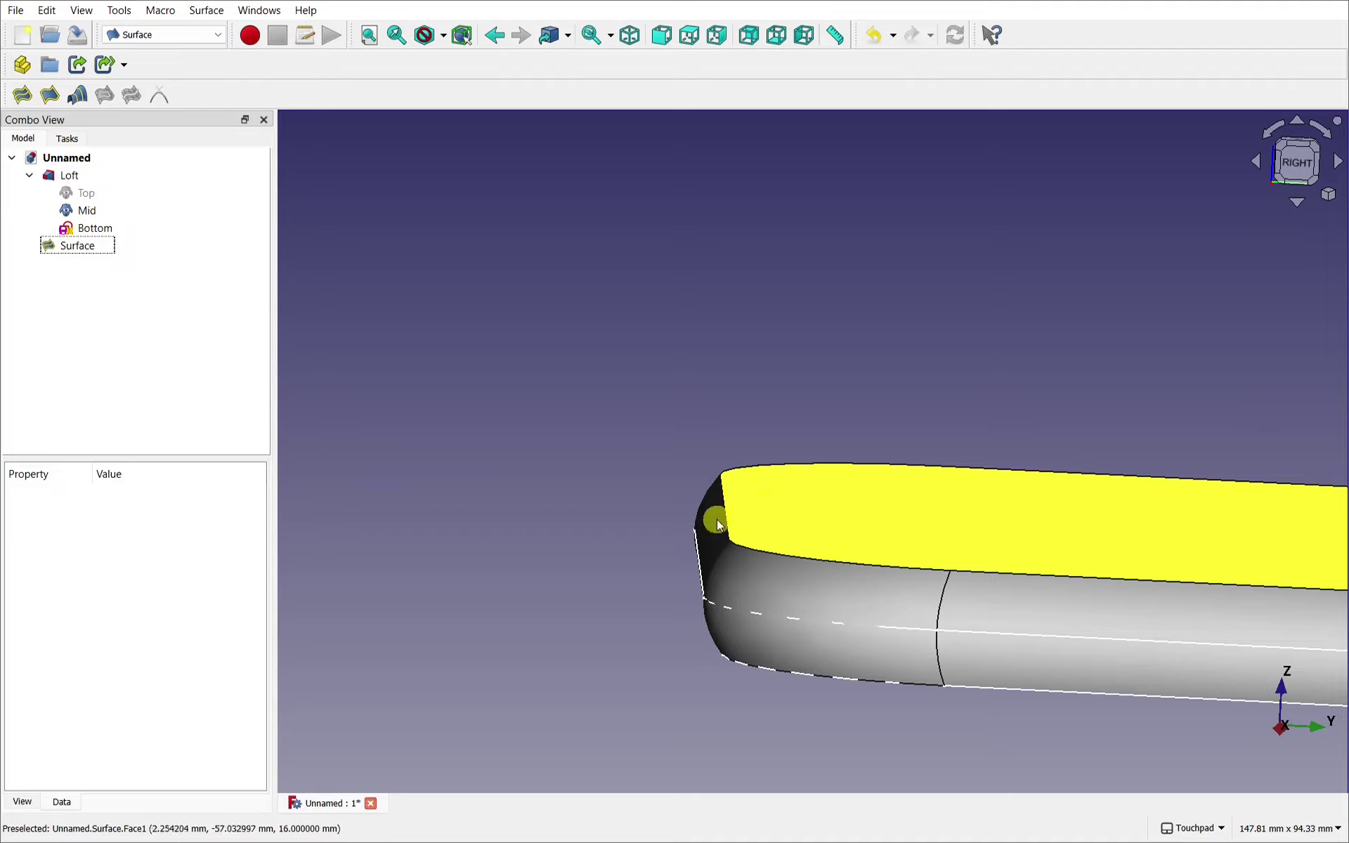
scroll(778, 545, down, 2)
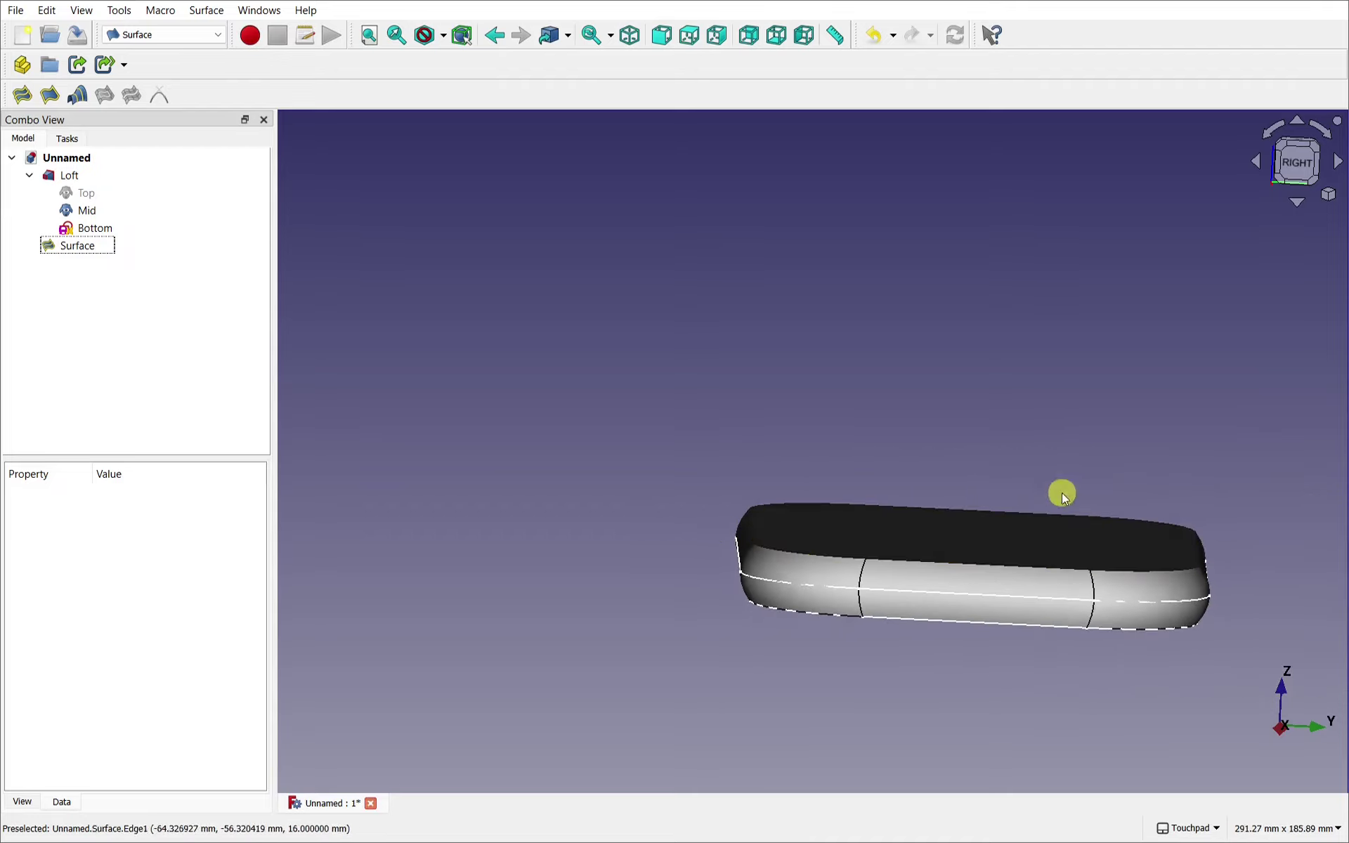
middle_drag(963, 552, 991, 545)
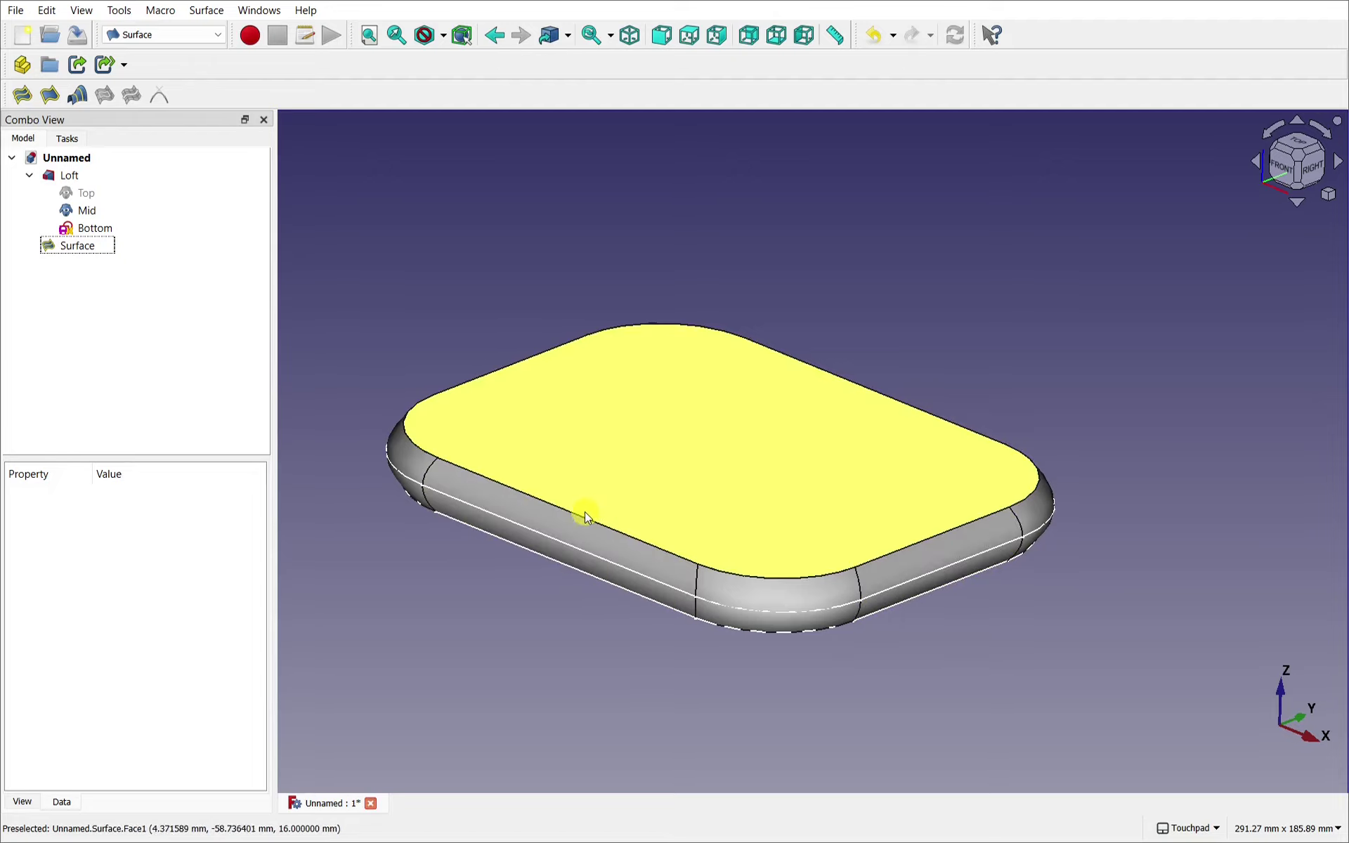
alt+drag(537, 628, 497, 624)
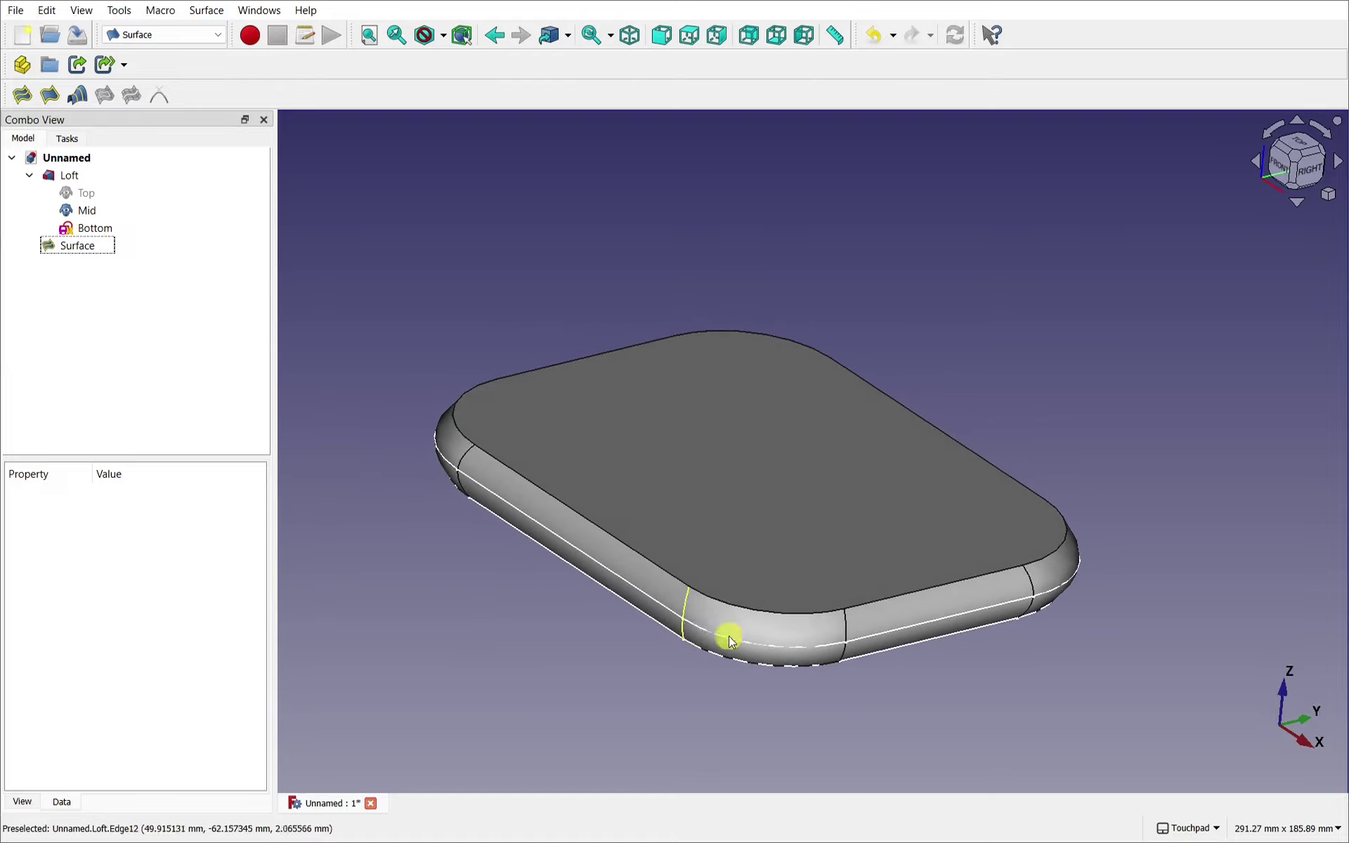
alt+drag(888, 566, 755, 493)
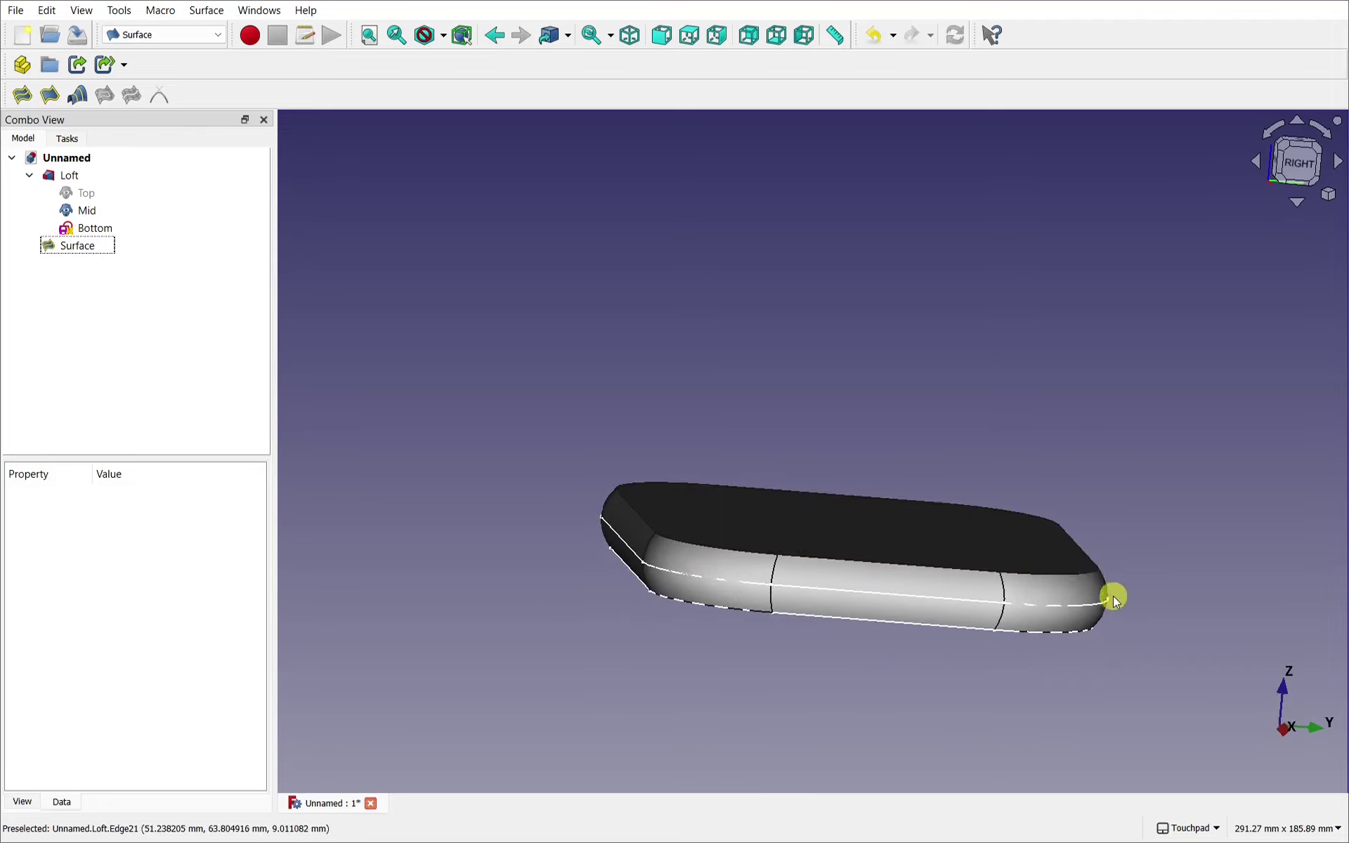
alt+drag(1057, 398, 895, 458)
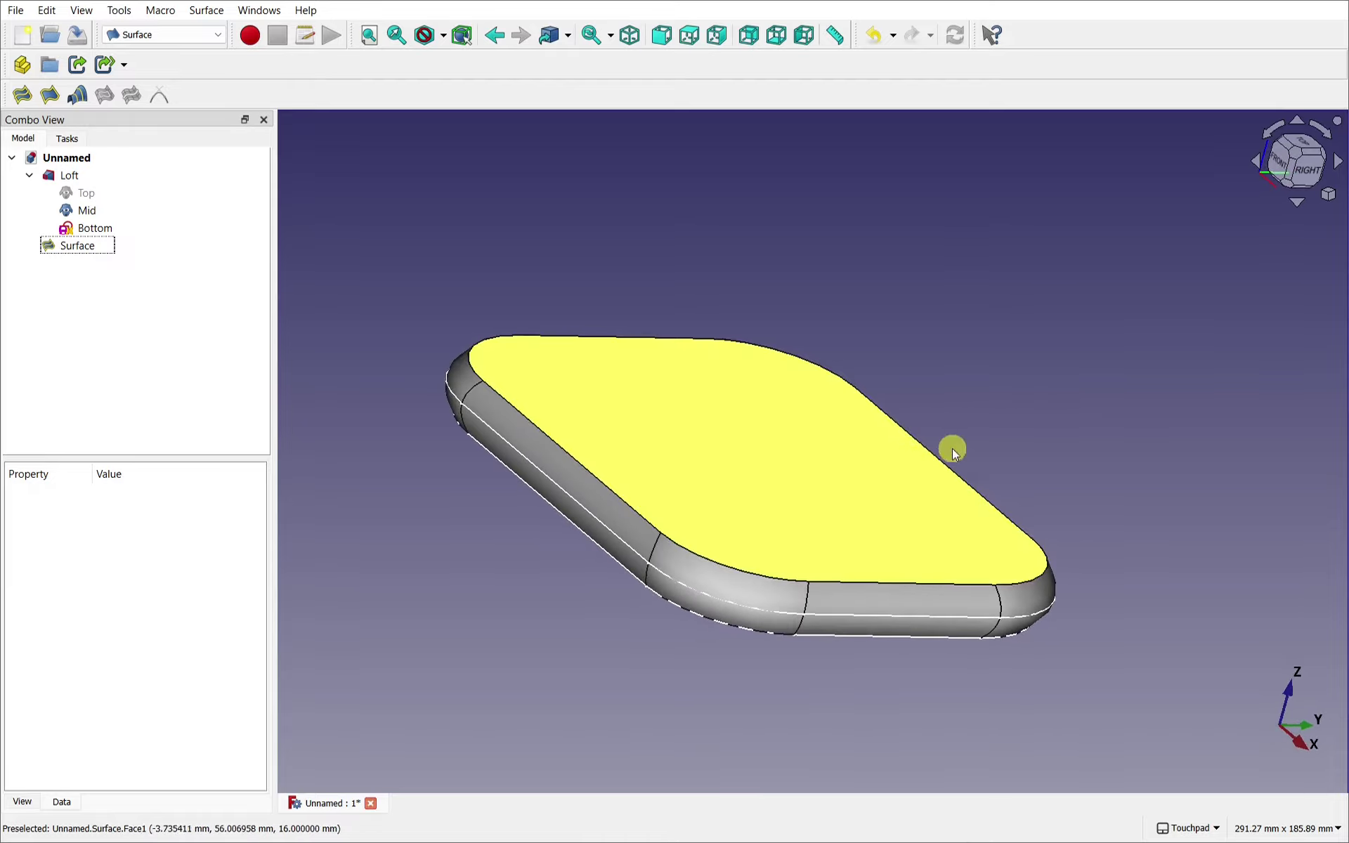
alt+drag(994, 446, 939, 416)
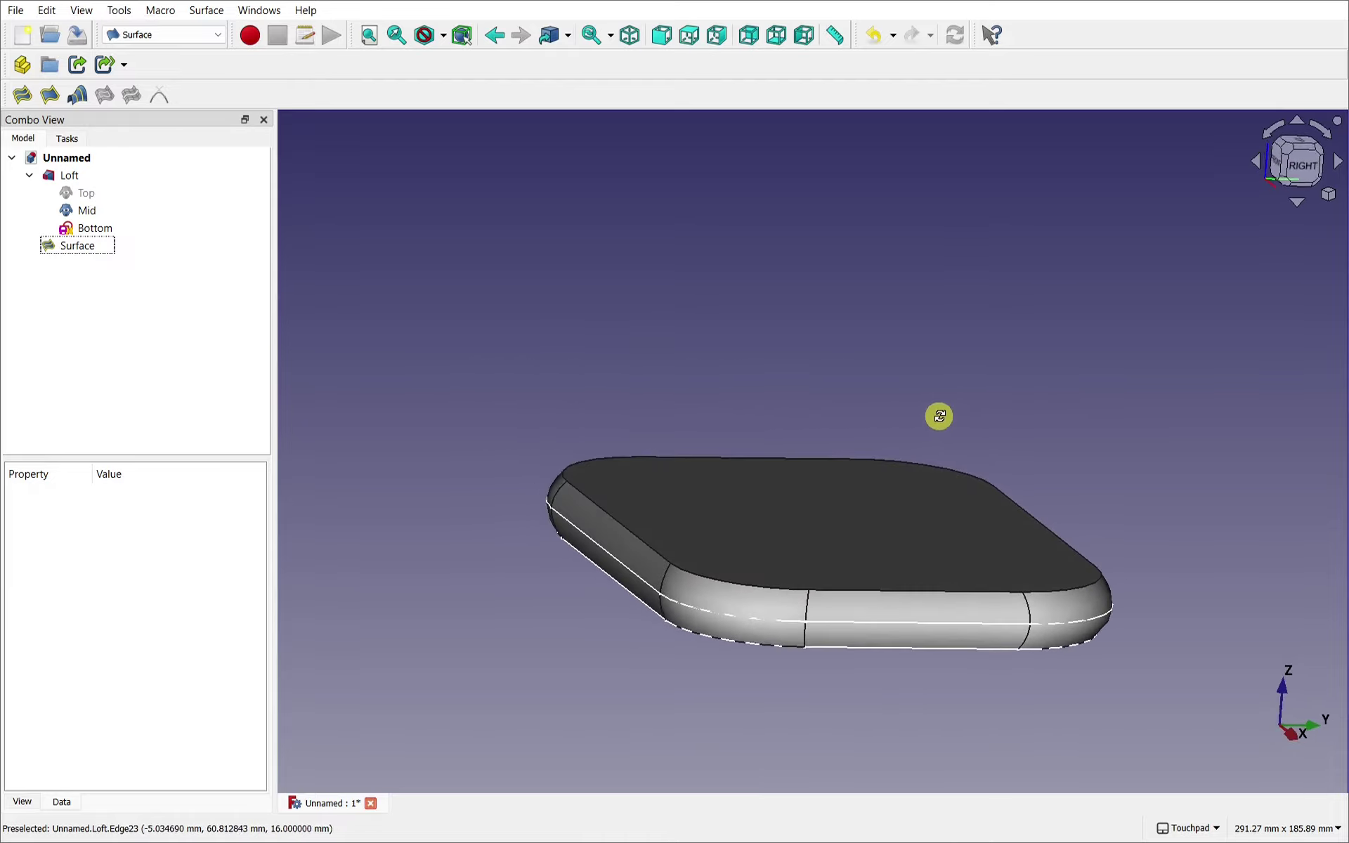
Edit the filling surface and assign the adjacent loft face Face3 to boundary edge Edge8
double_click(82, 247)
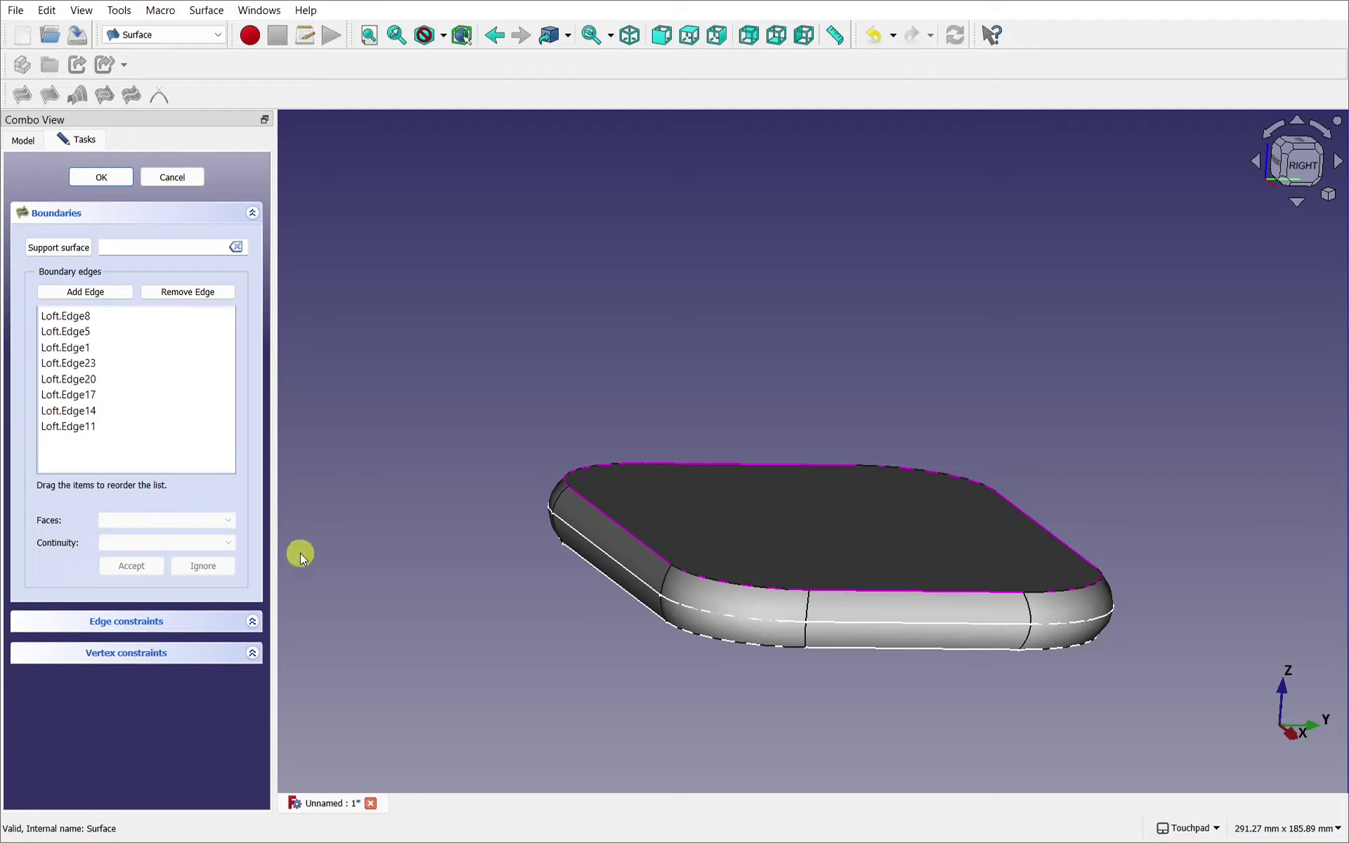
click(66, 318)
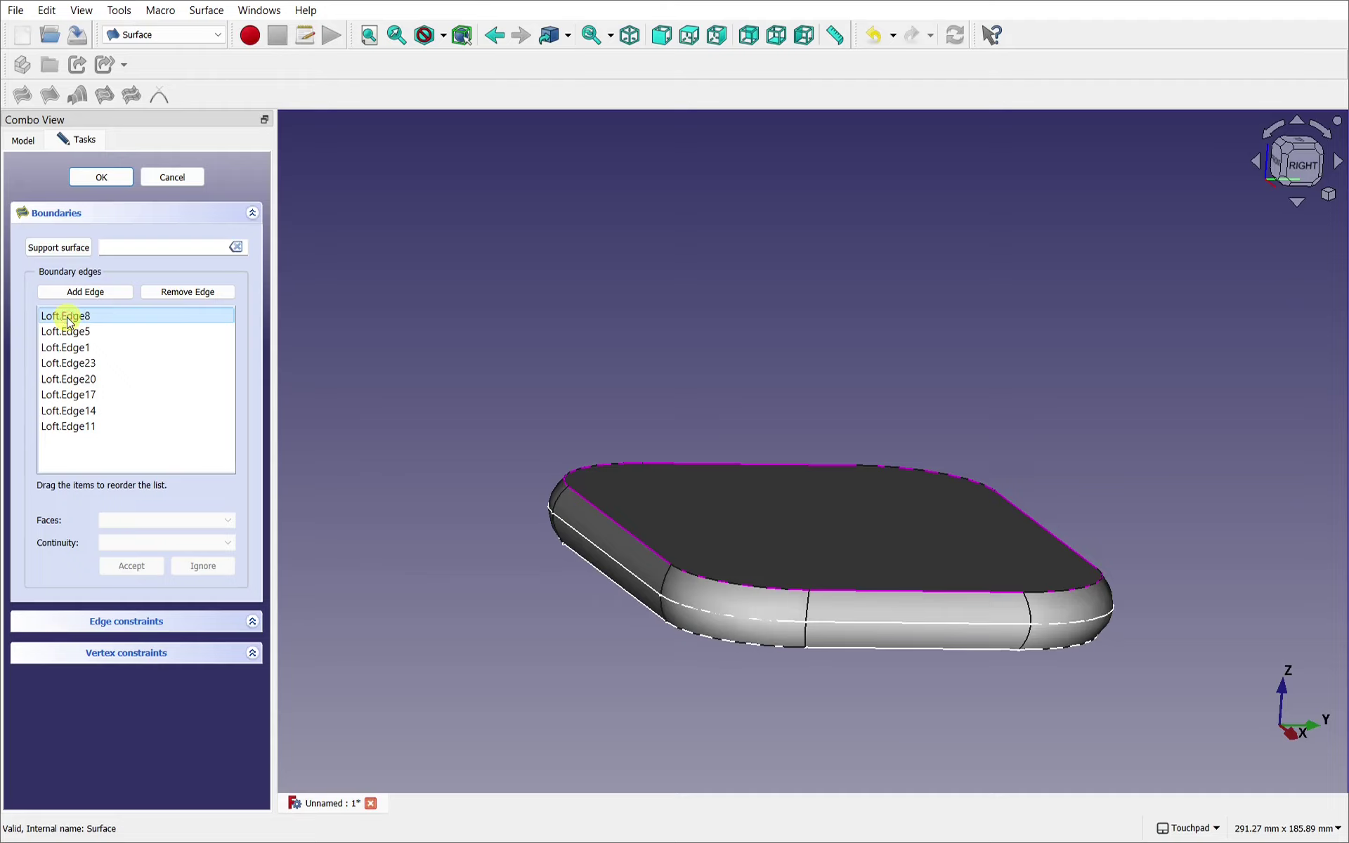
middle_drag(524, 407, 520, 449)
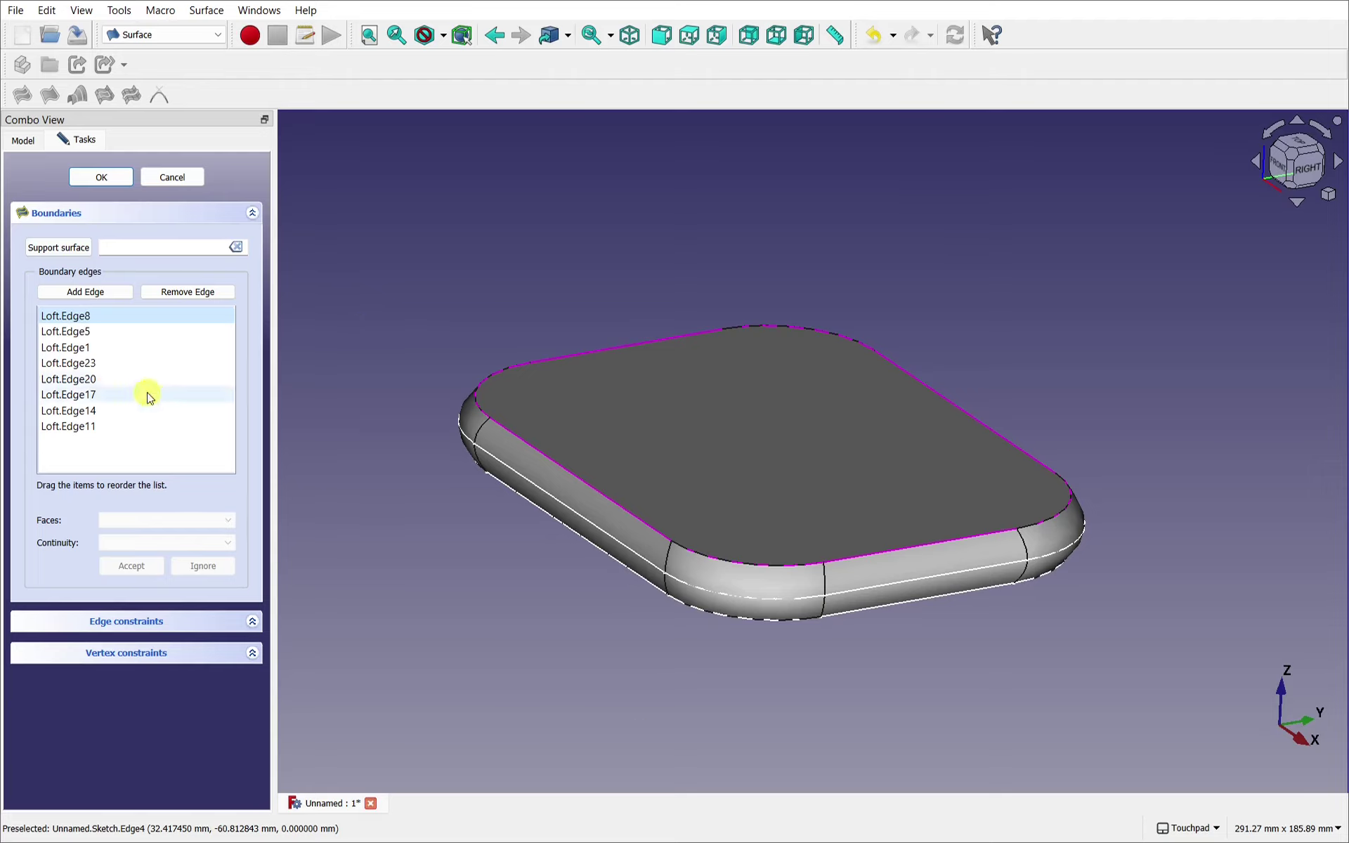
double_click(83, 317)
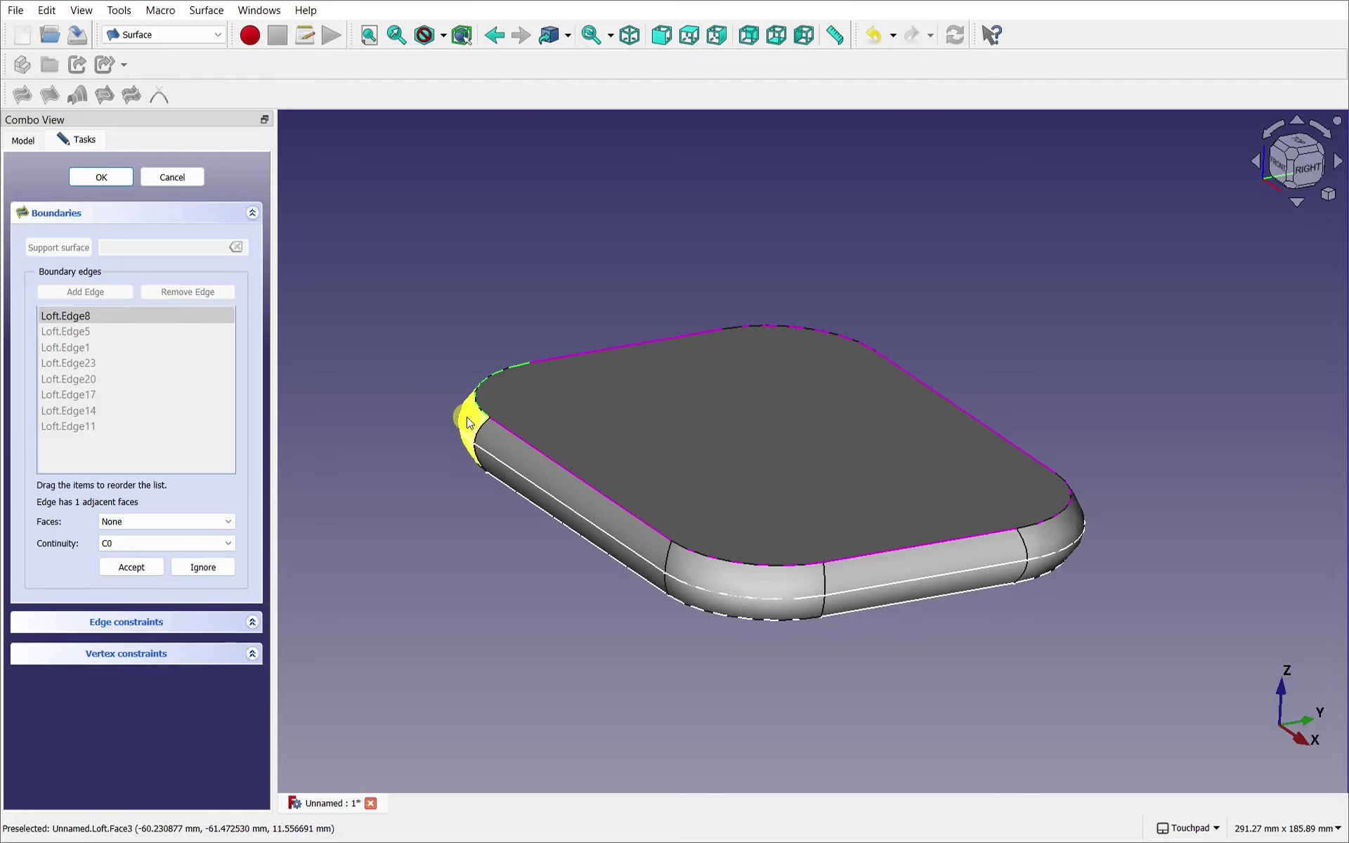
click(159, 523)
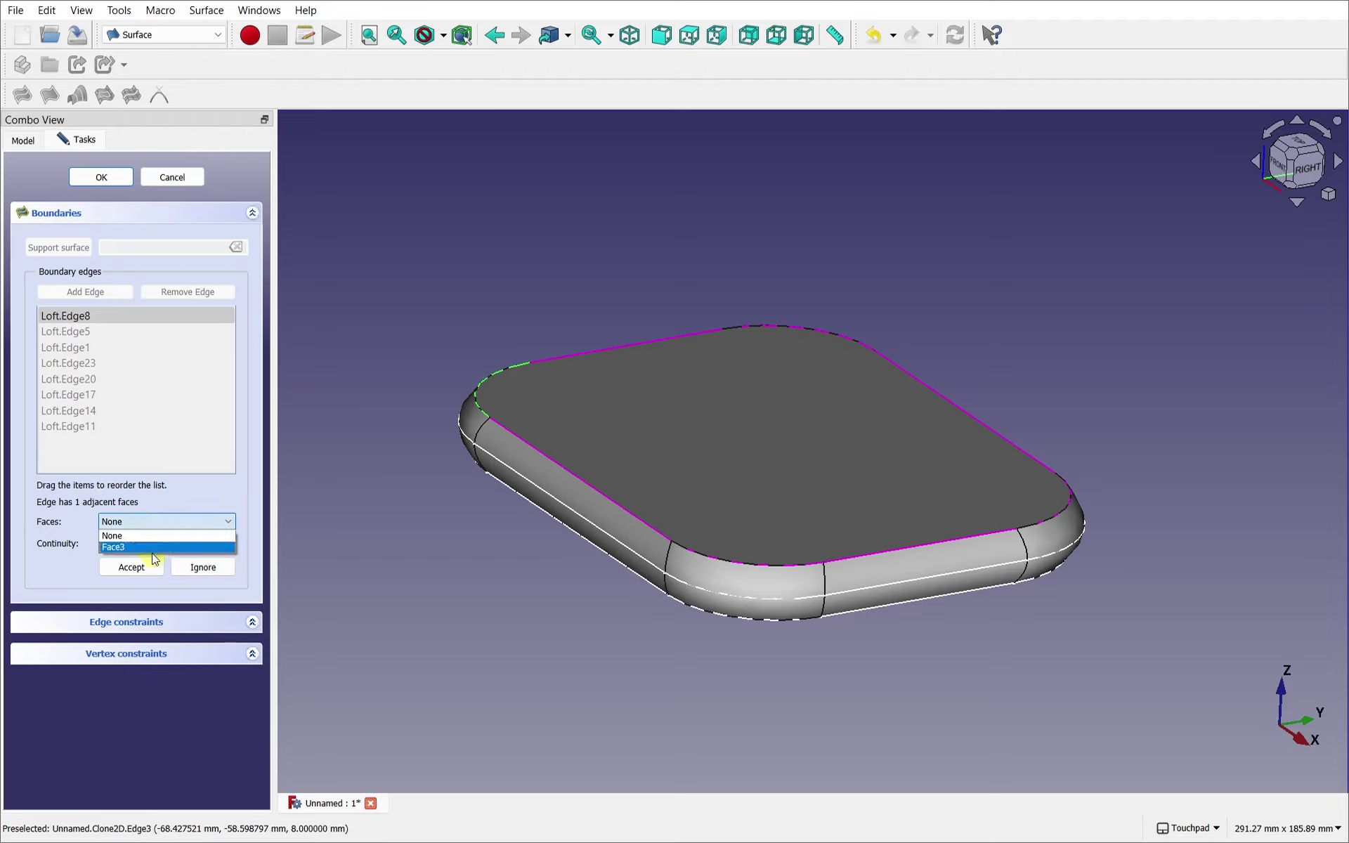
click(154, 549)
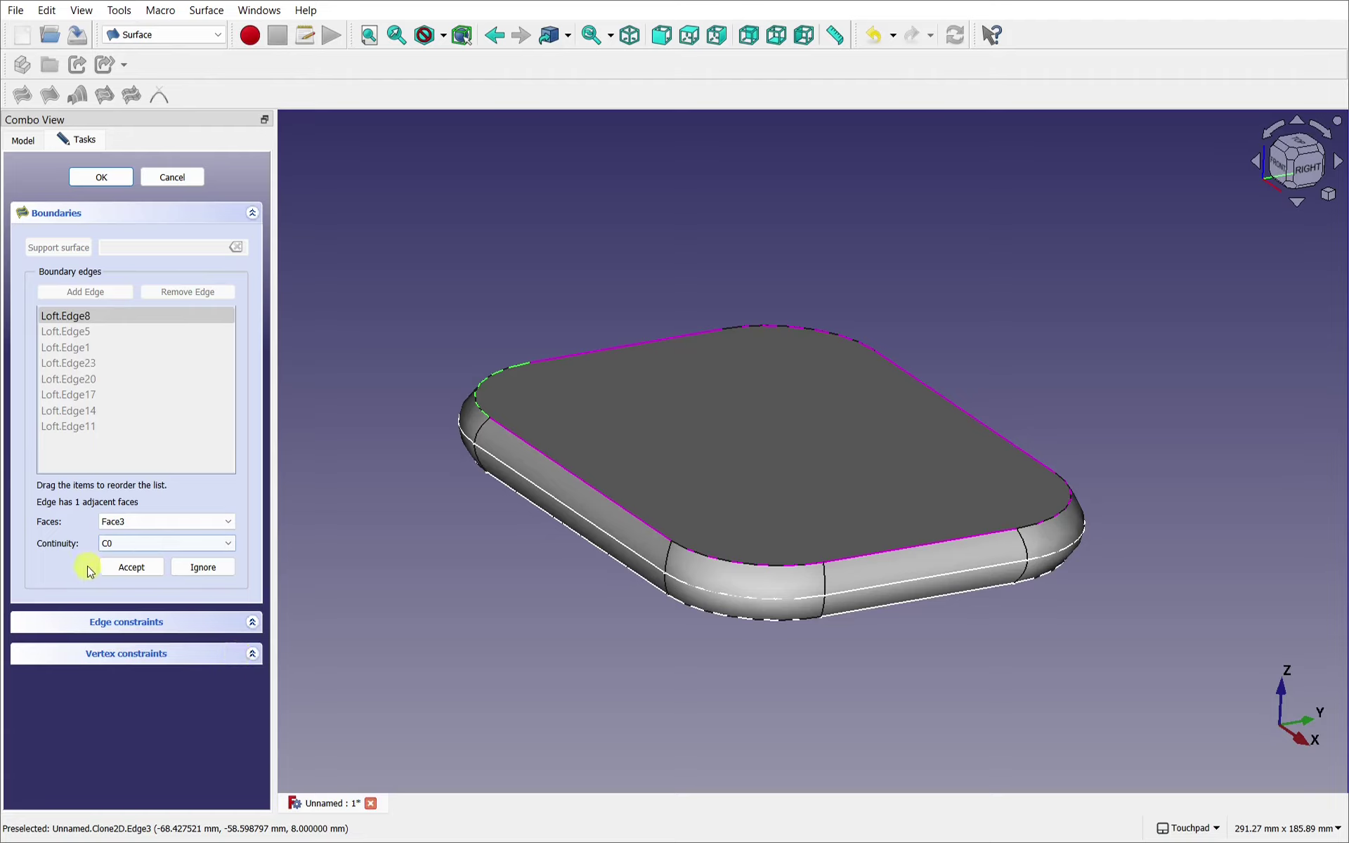
click(114, 566)
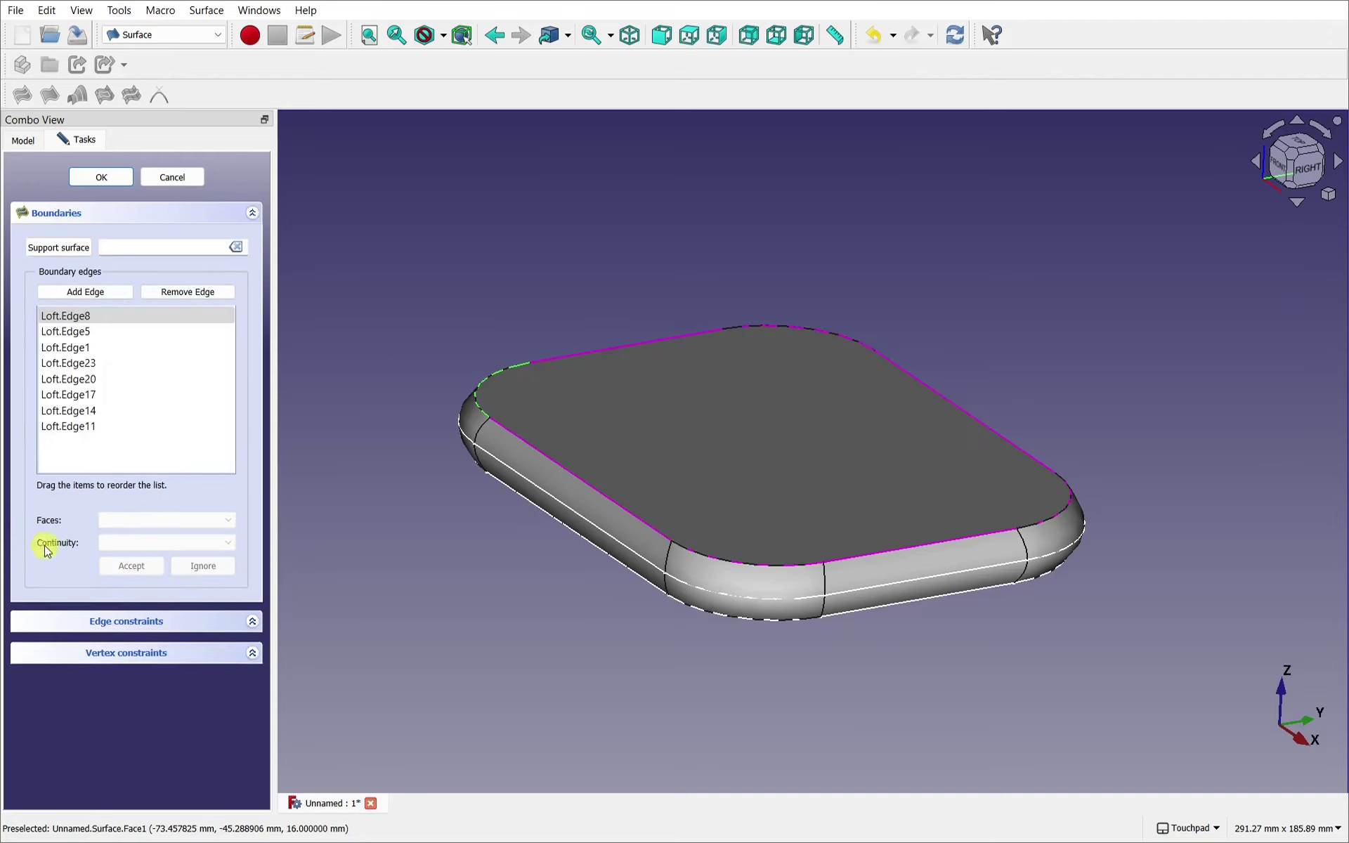
Set boundary edge Edge8 to G1 continuity with Face3
double_click(76, 319)
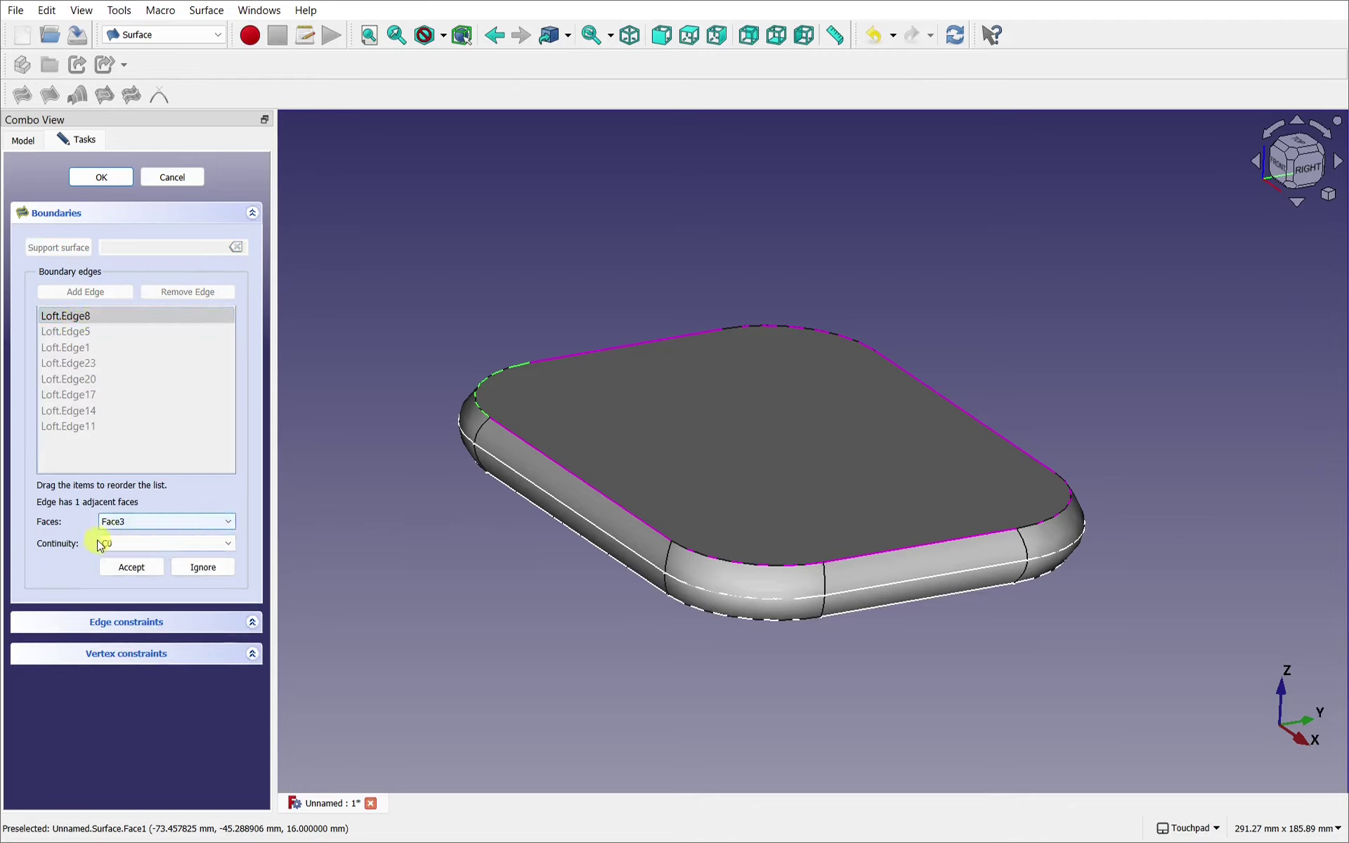
click(129, 543)
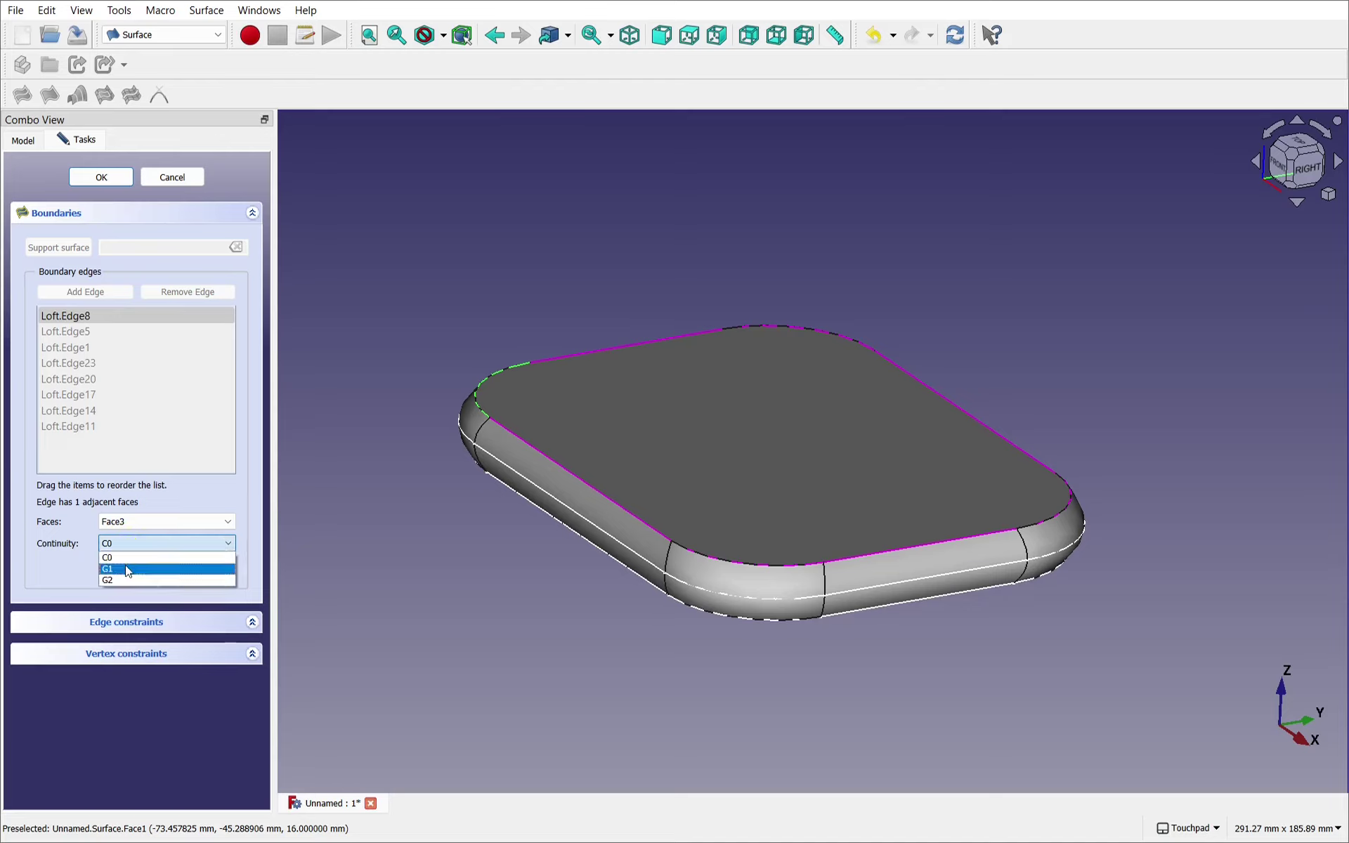
click(127, 569)
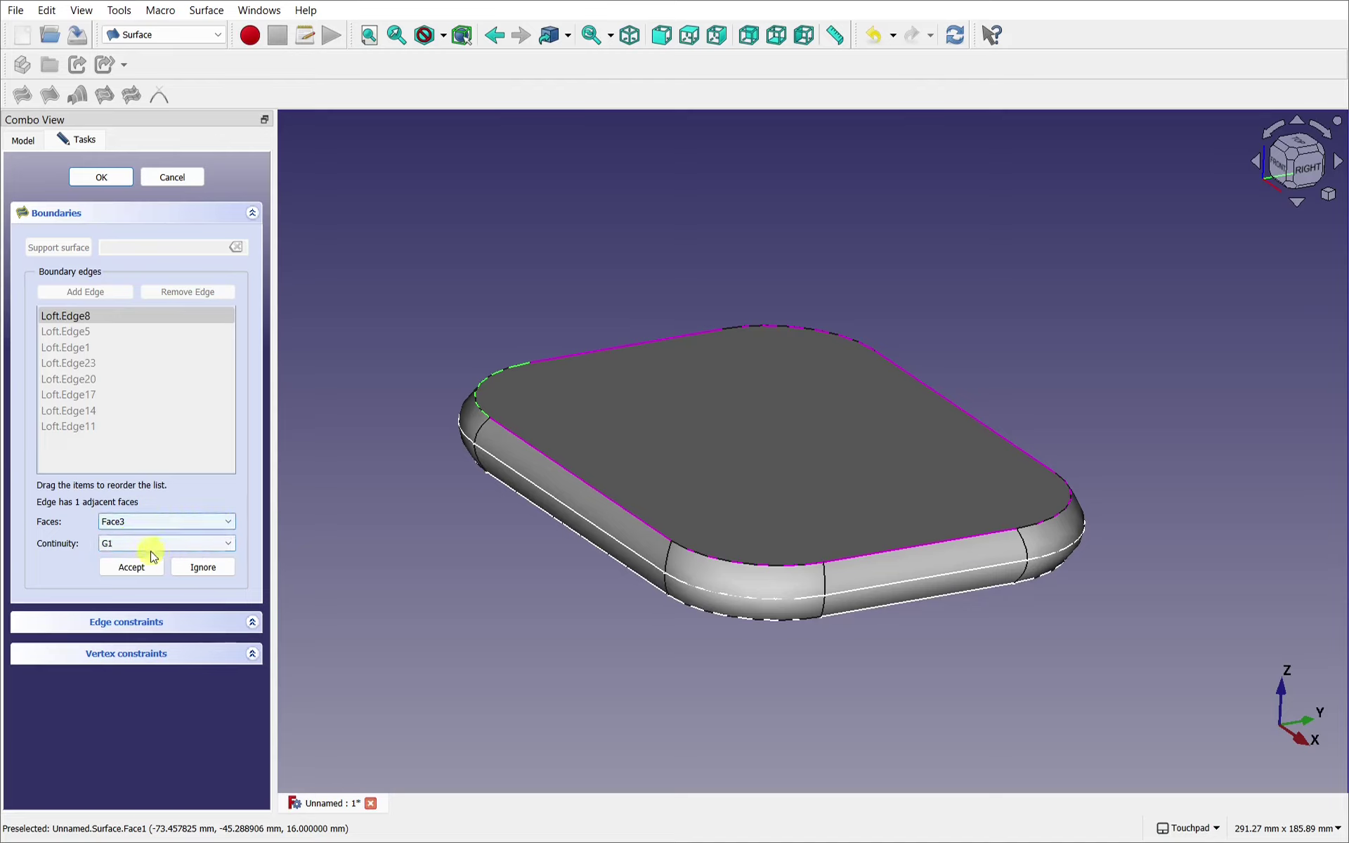
click(132, 567)
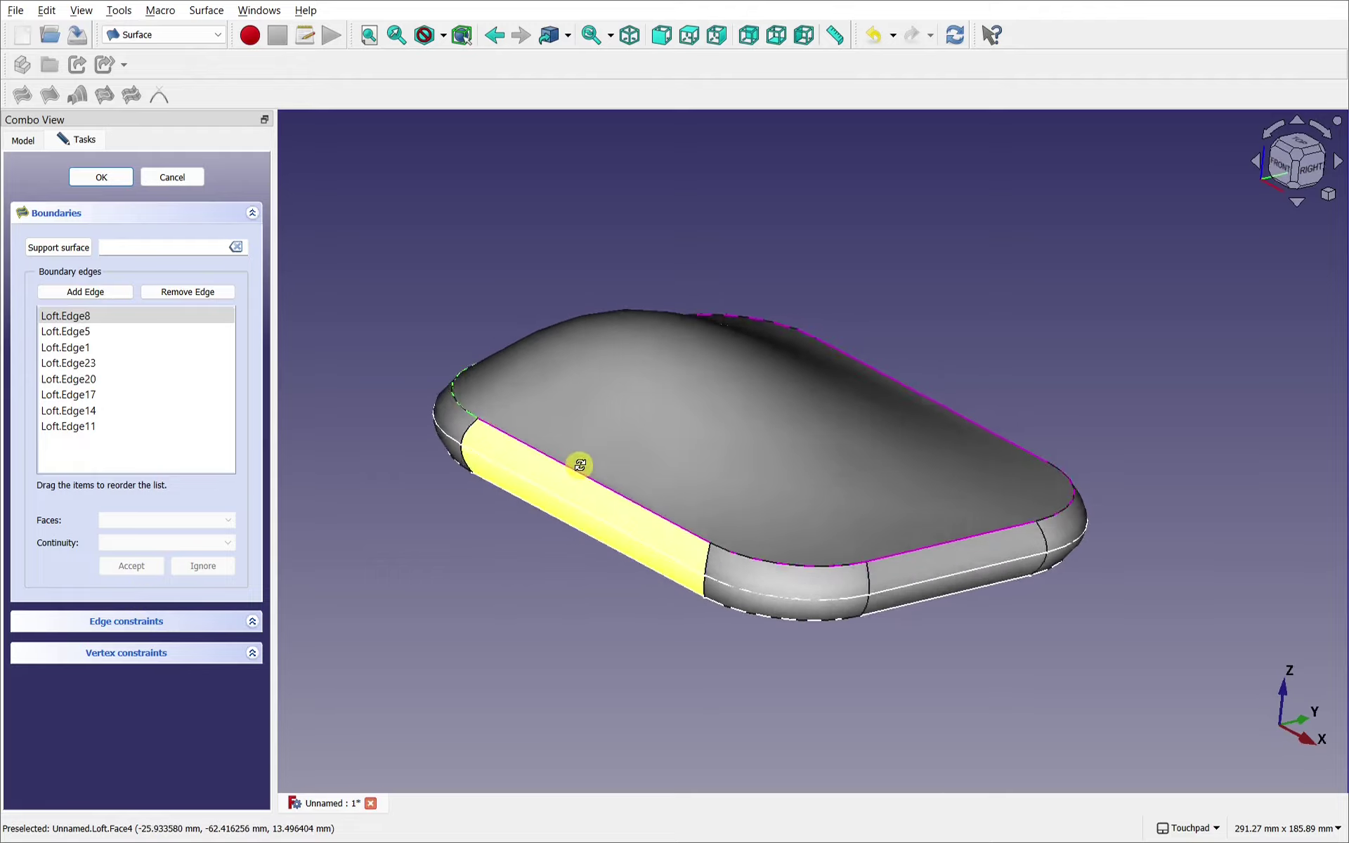
drag(581, 461, 675, 476)
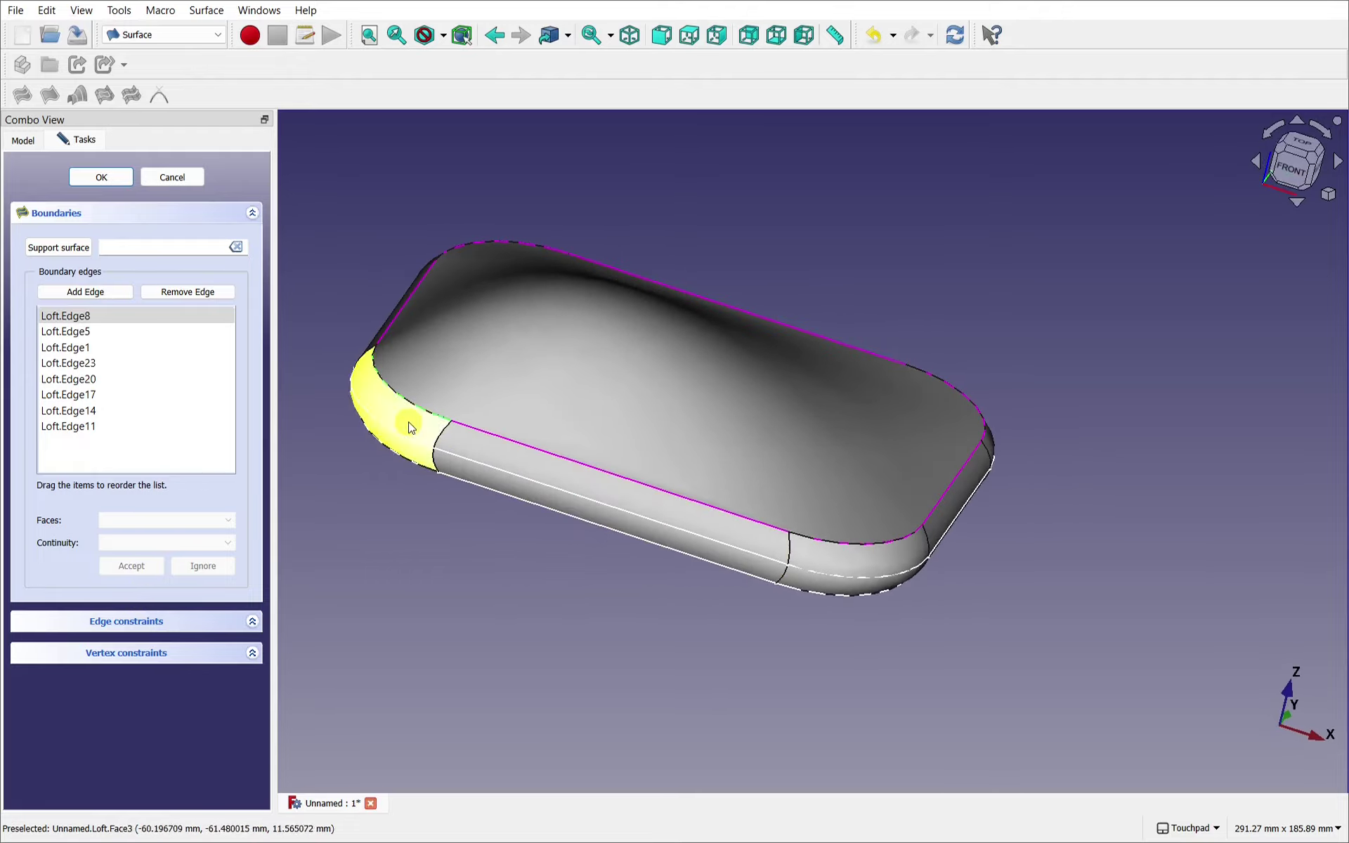
mouse_move(482, 386)
mouse_down()
mouse_move(341, 311)
mouse_move(466, 372)
mouse_up()
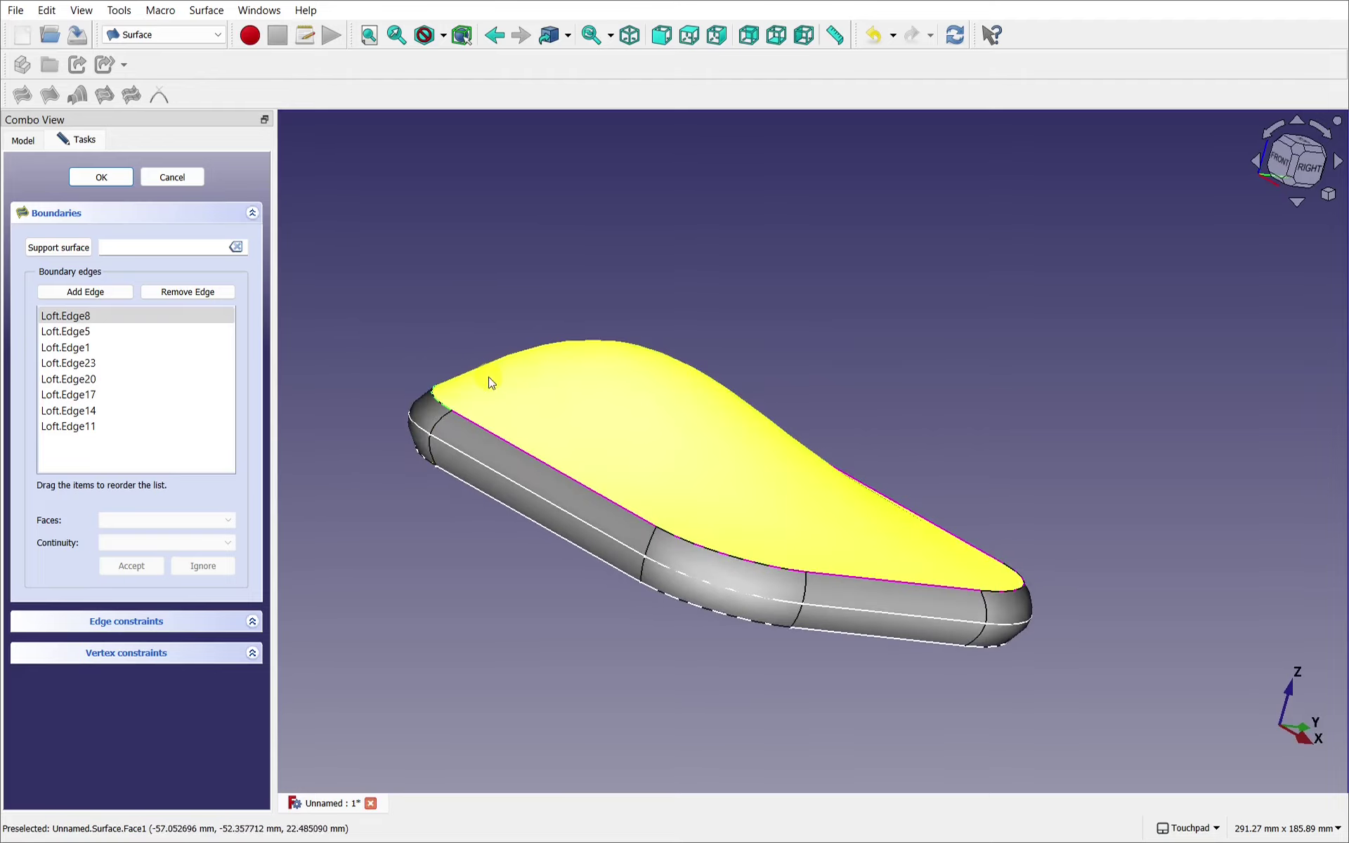
scroll(450, 394, up, 8)
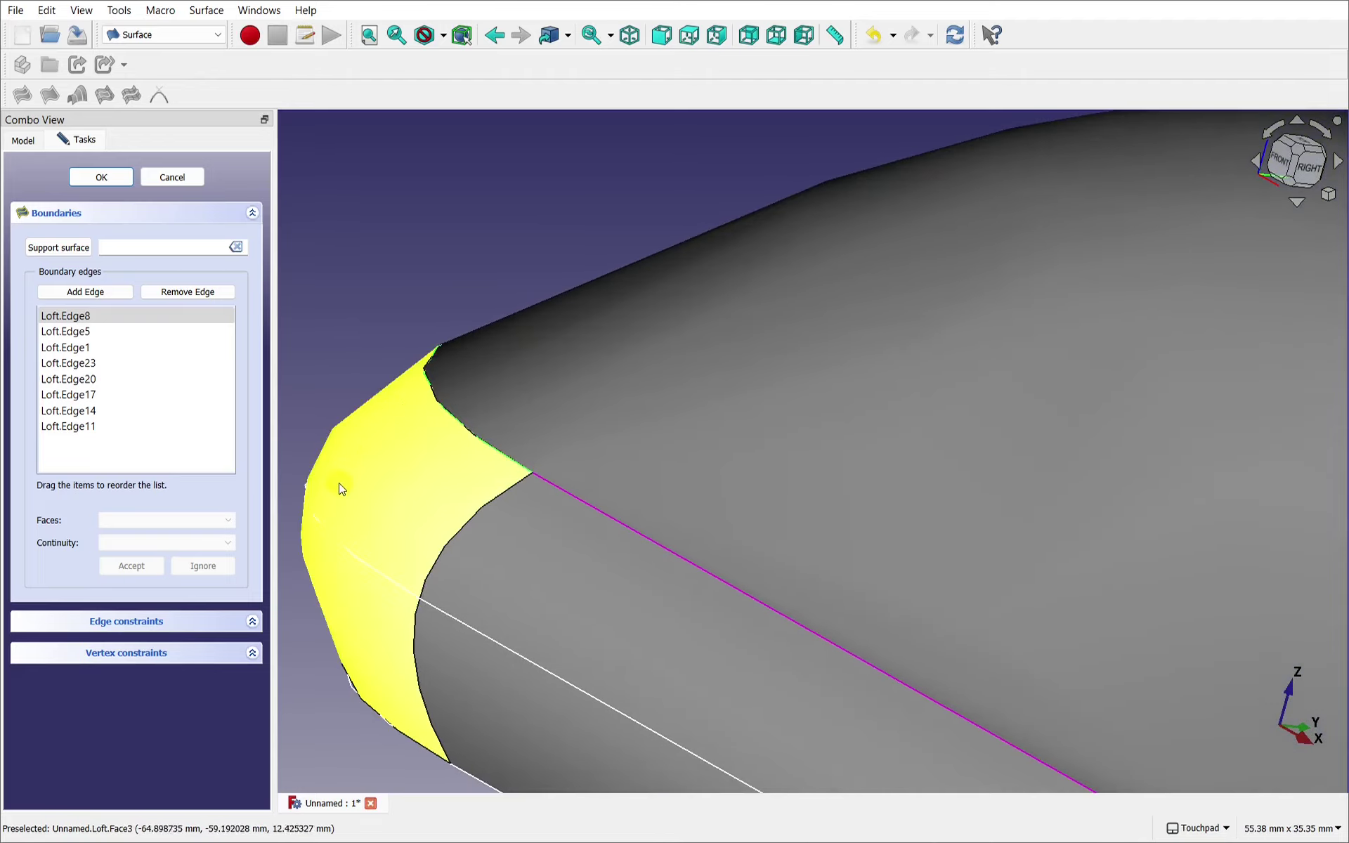
scroll(383, 453, down, 8)
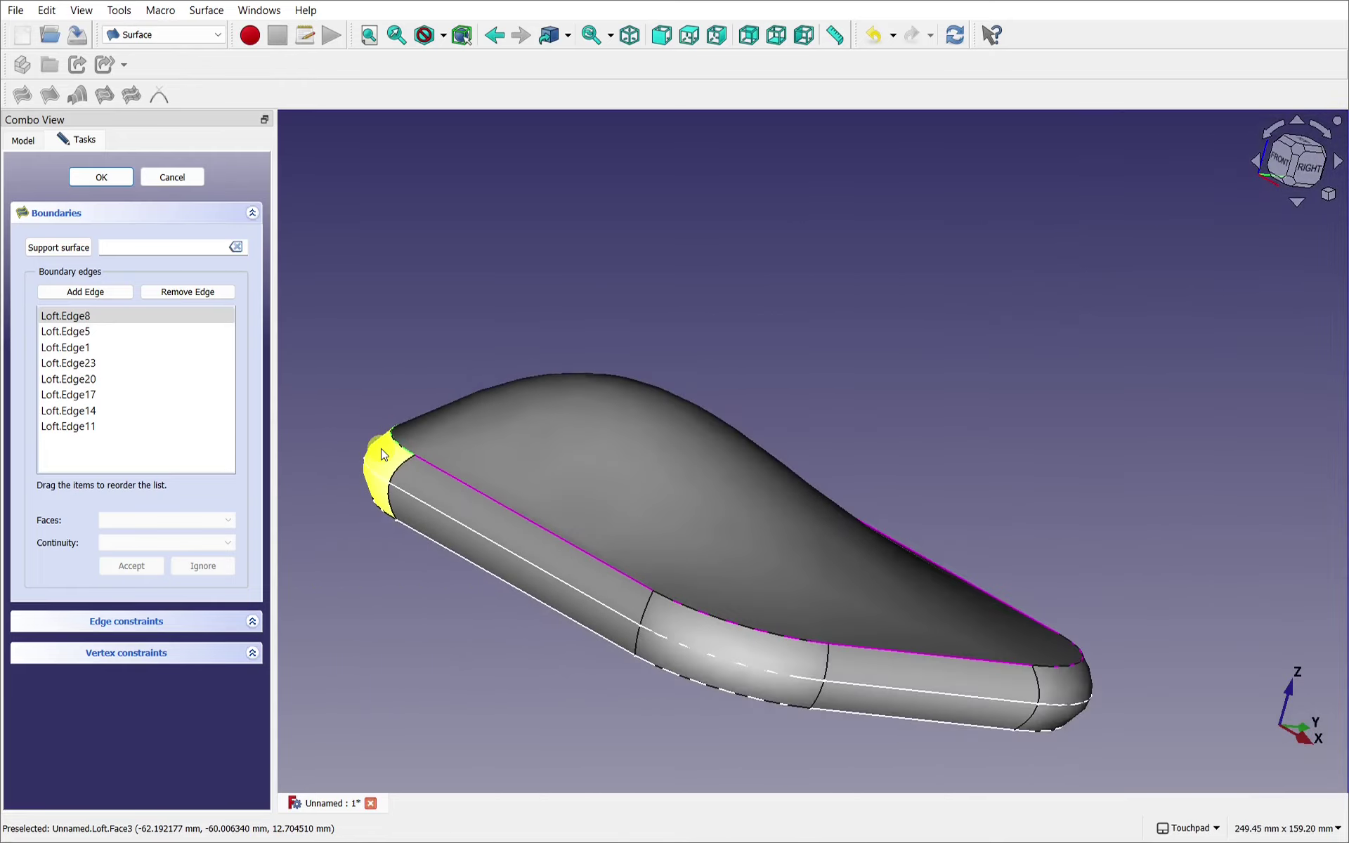
drag(383, 453, 601, 576)
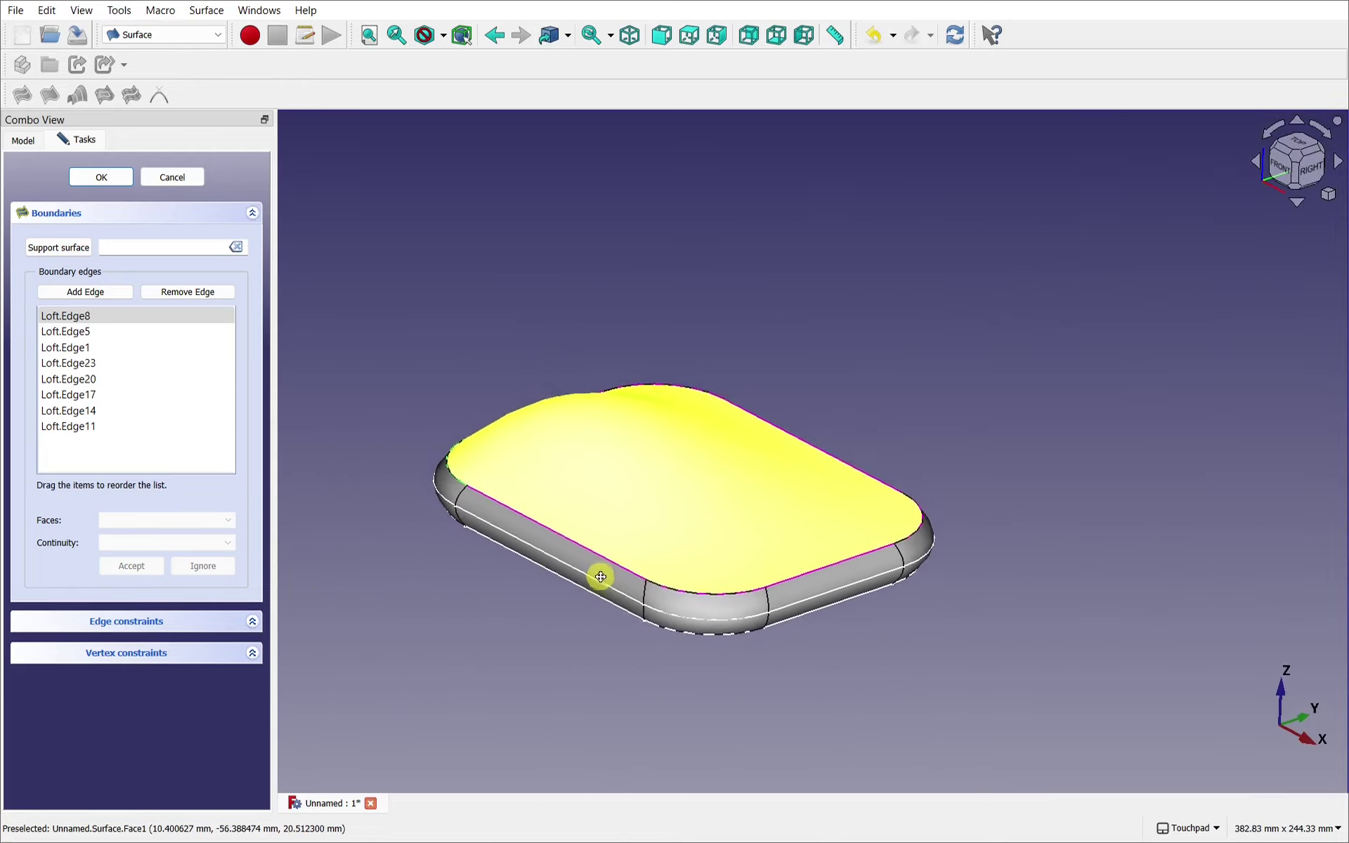
Constrain the corner boundary edge Edge1 to its adjacent loft face Face1 with G1 continuity
click(116, 332)
drag(520, 331, 452, 382)
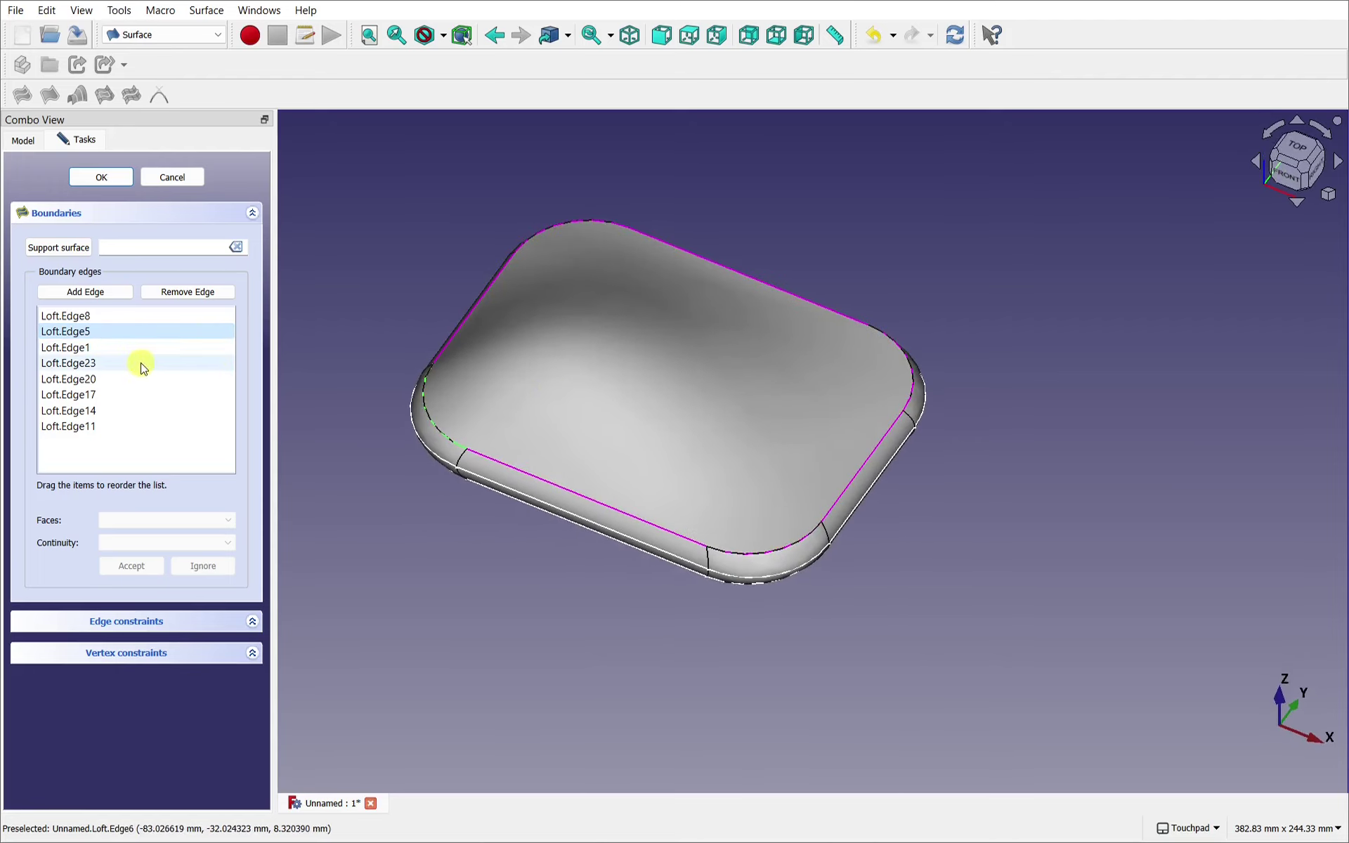
double_click(118, 348)
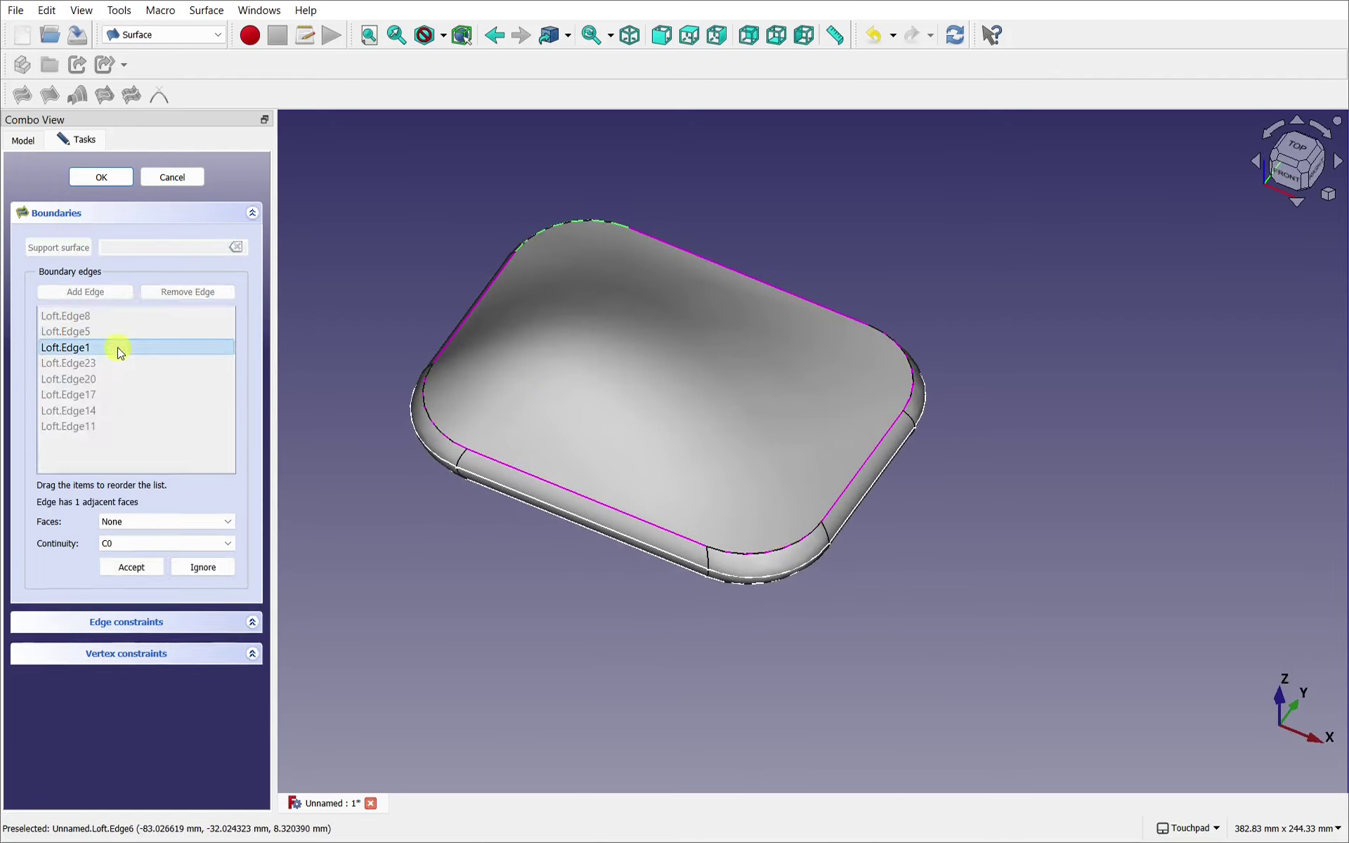
click(187, 521)
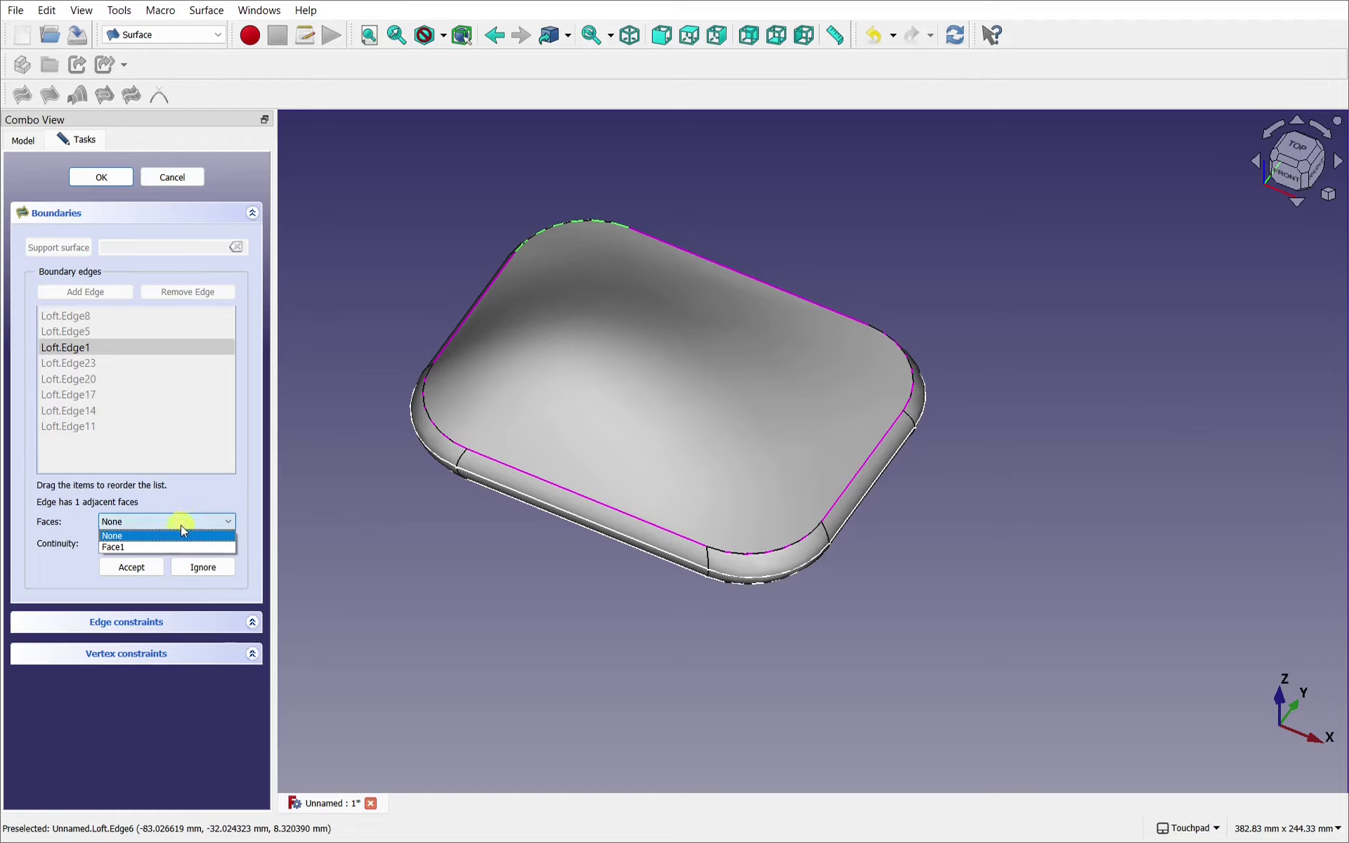
click(163, 546)
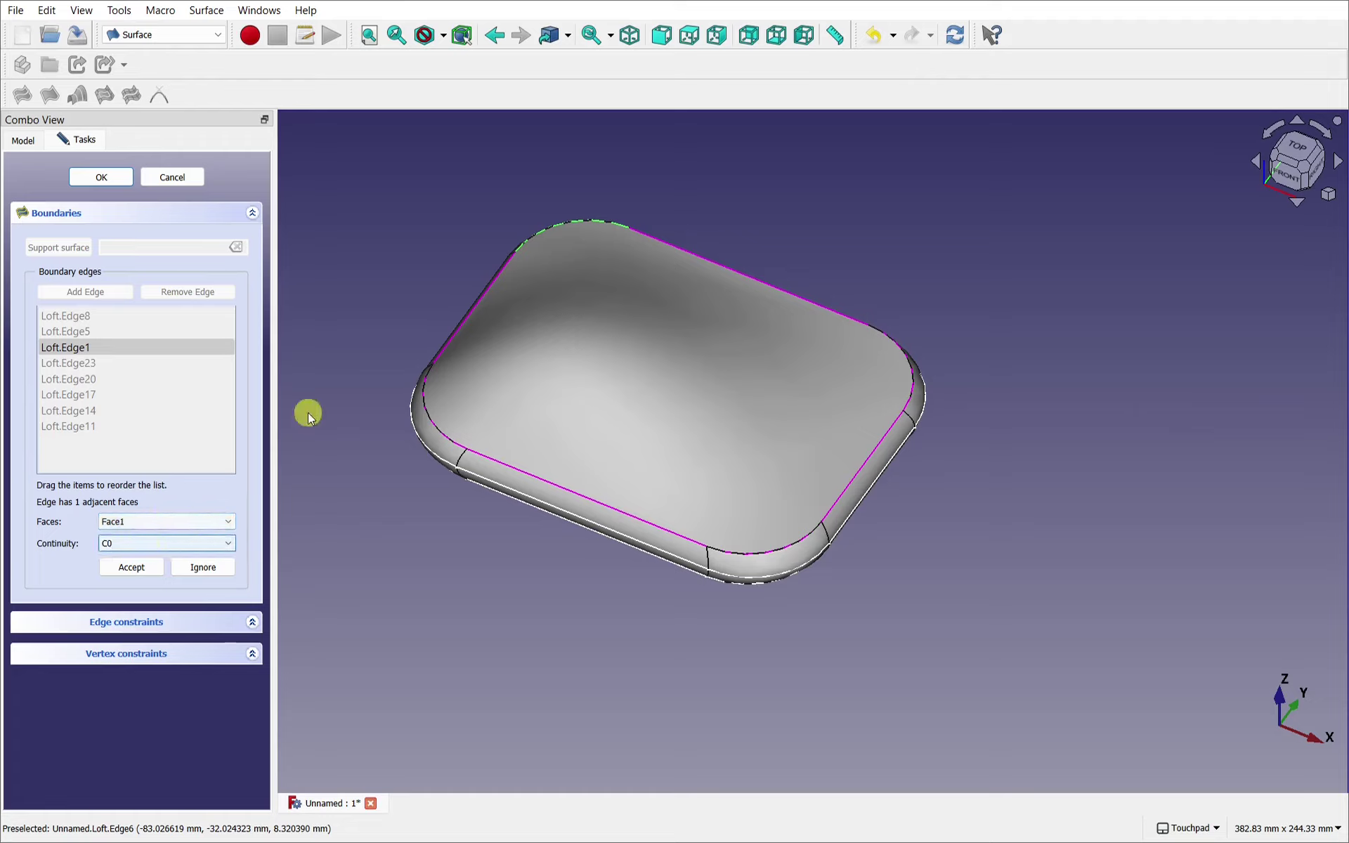
alt+drag(592, 279, 527, 175)
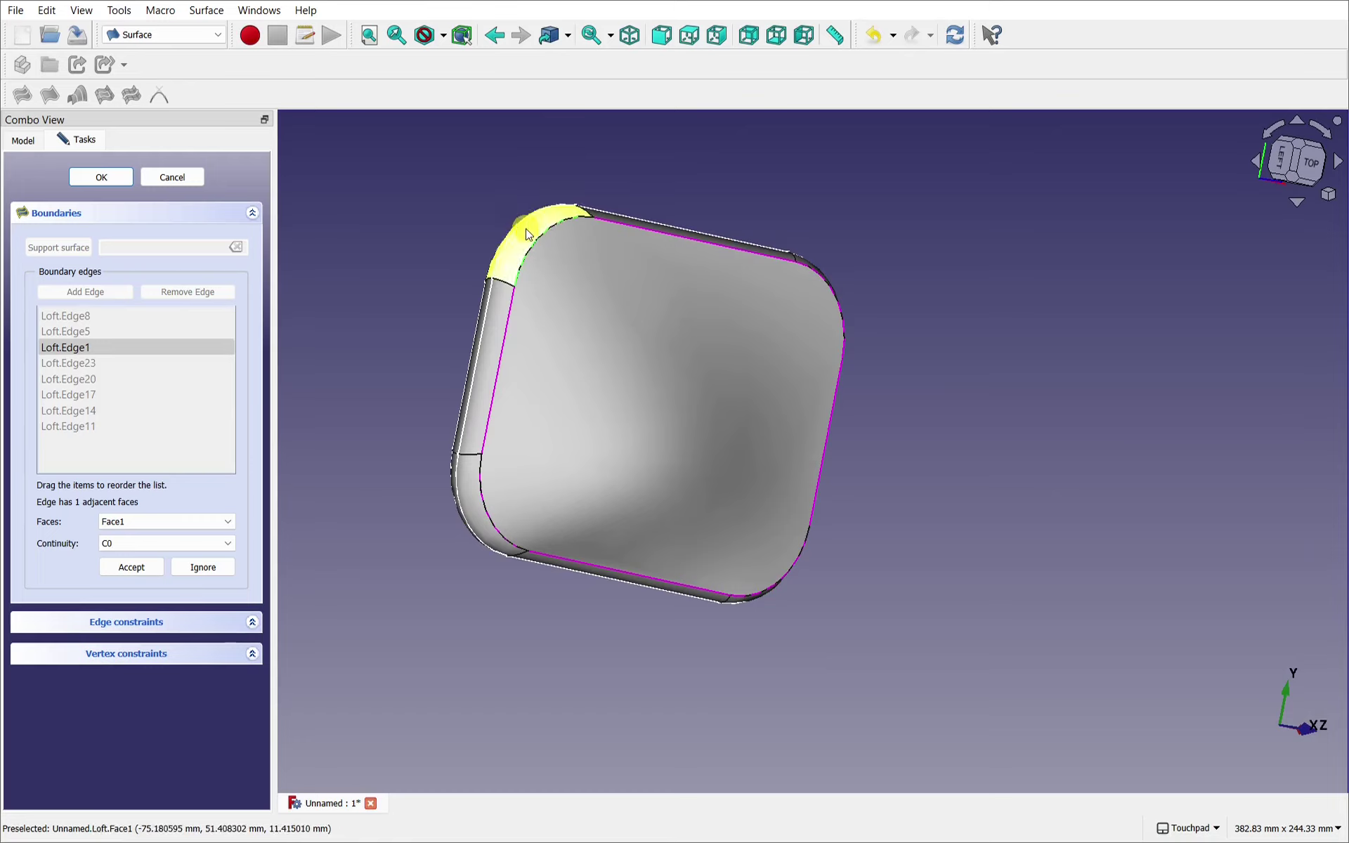
click(141, 544)
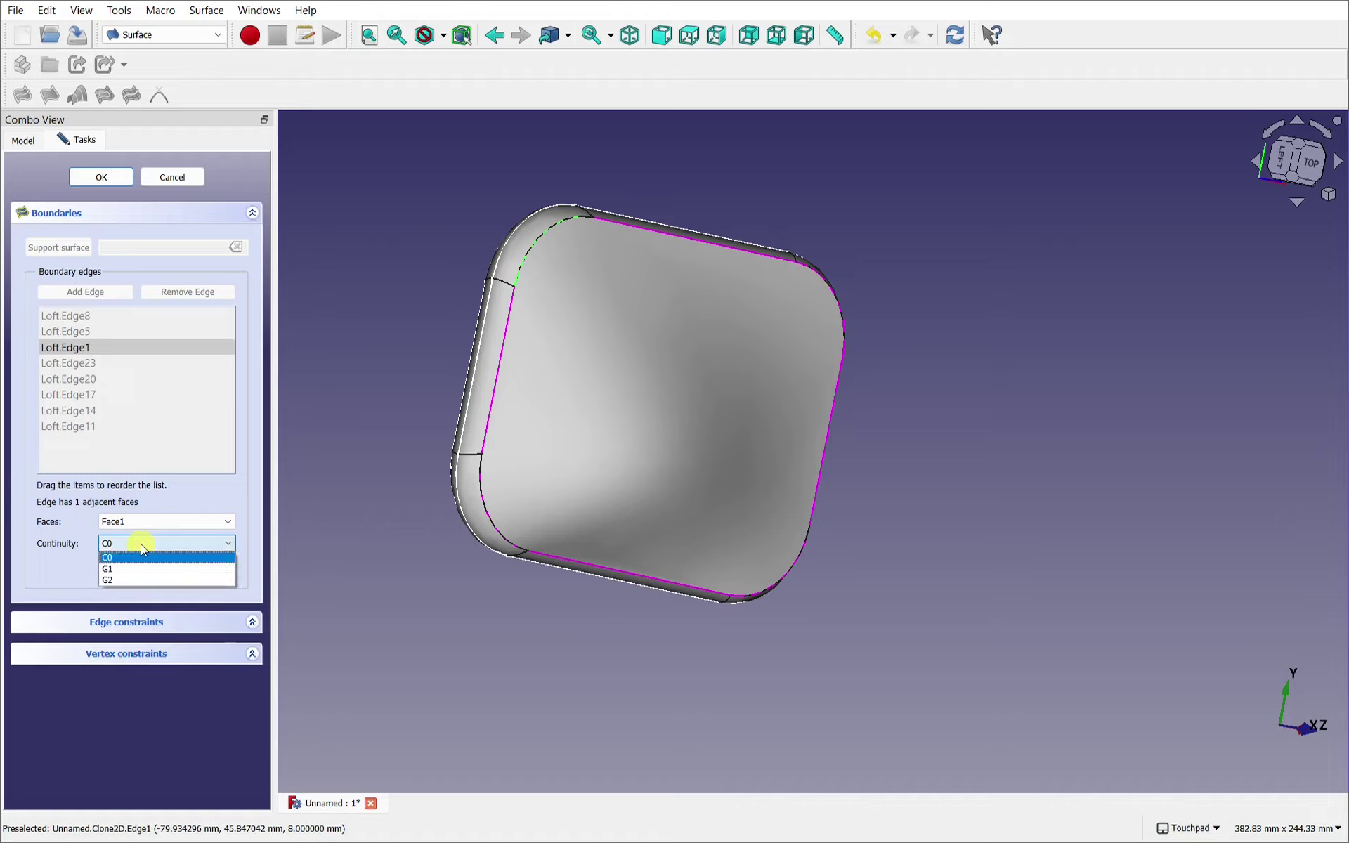
click(139, 568)
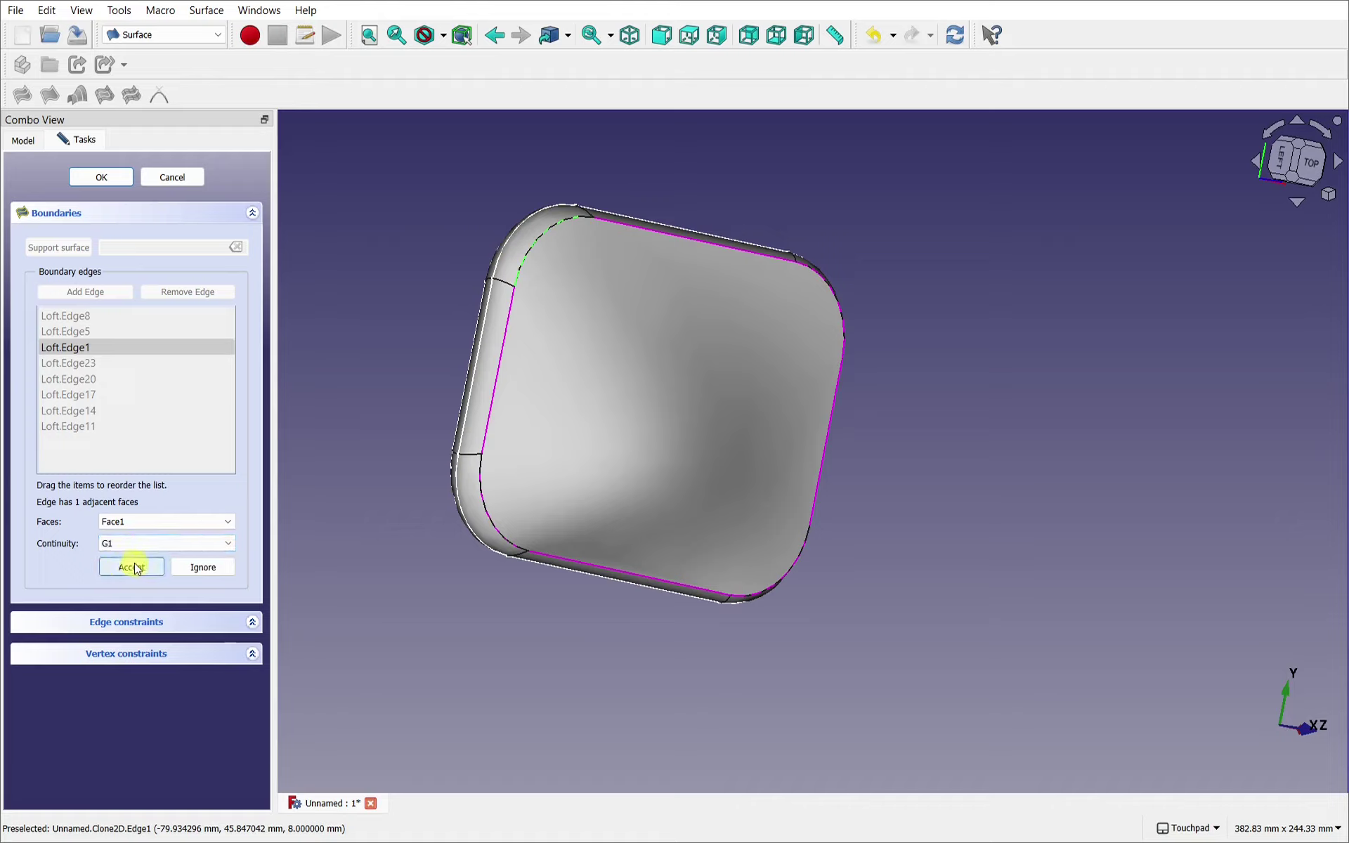
click(131, 566)
Constrain the corner boundary edge Edge20 to its adjacent loft face Face7 with G1 continuity
alt+drag(784, 425, 654, 394)
click(79, 379)
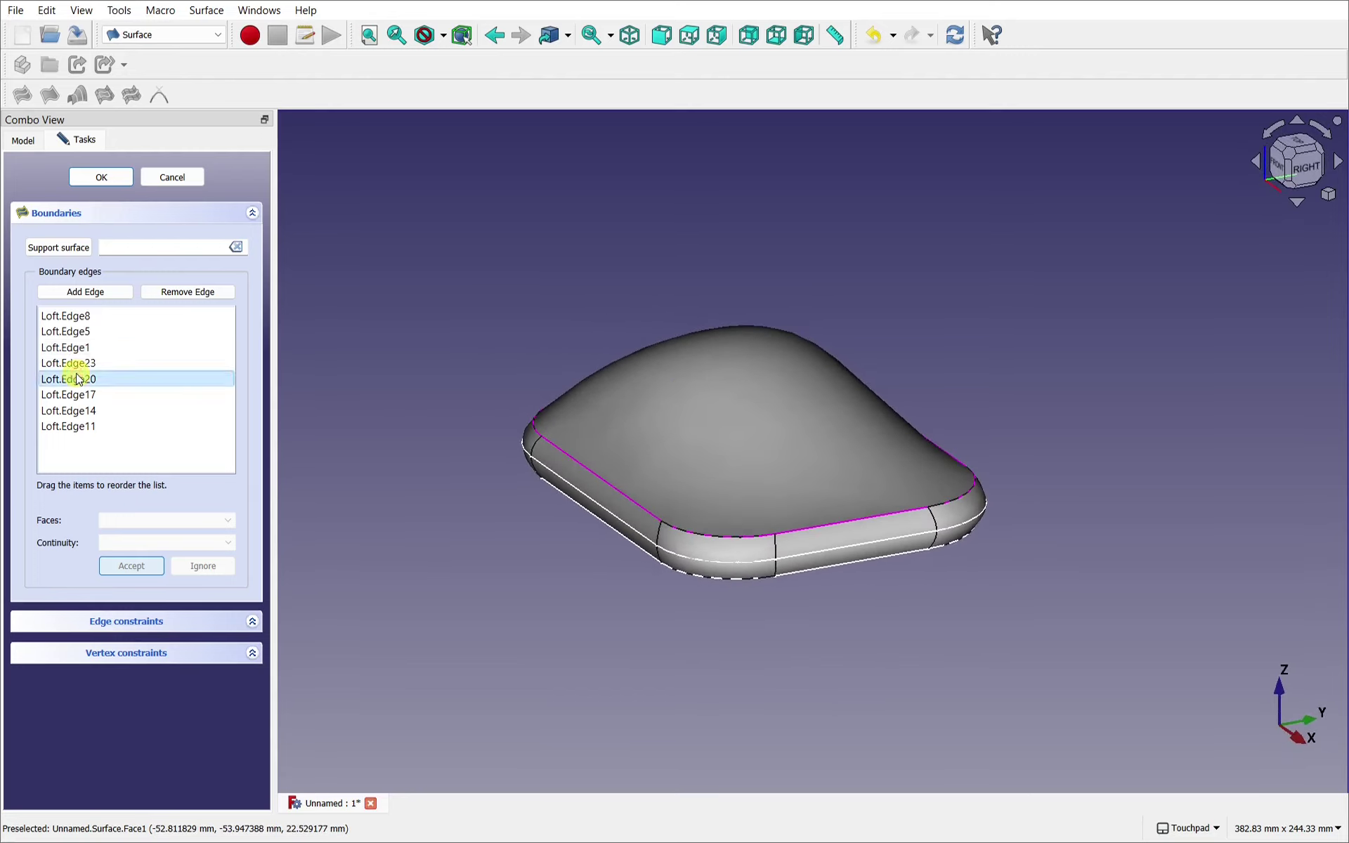
double_click(78, 379)
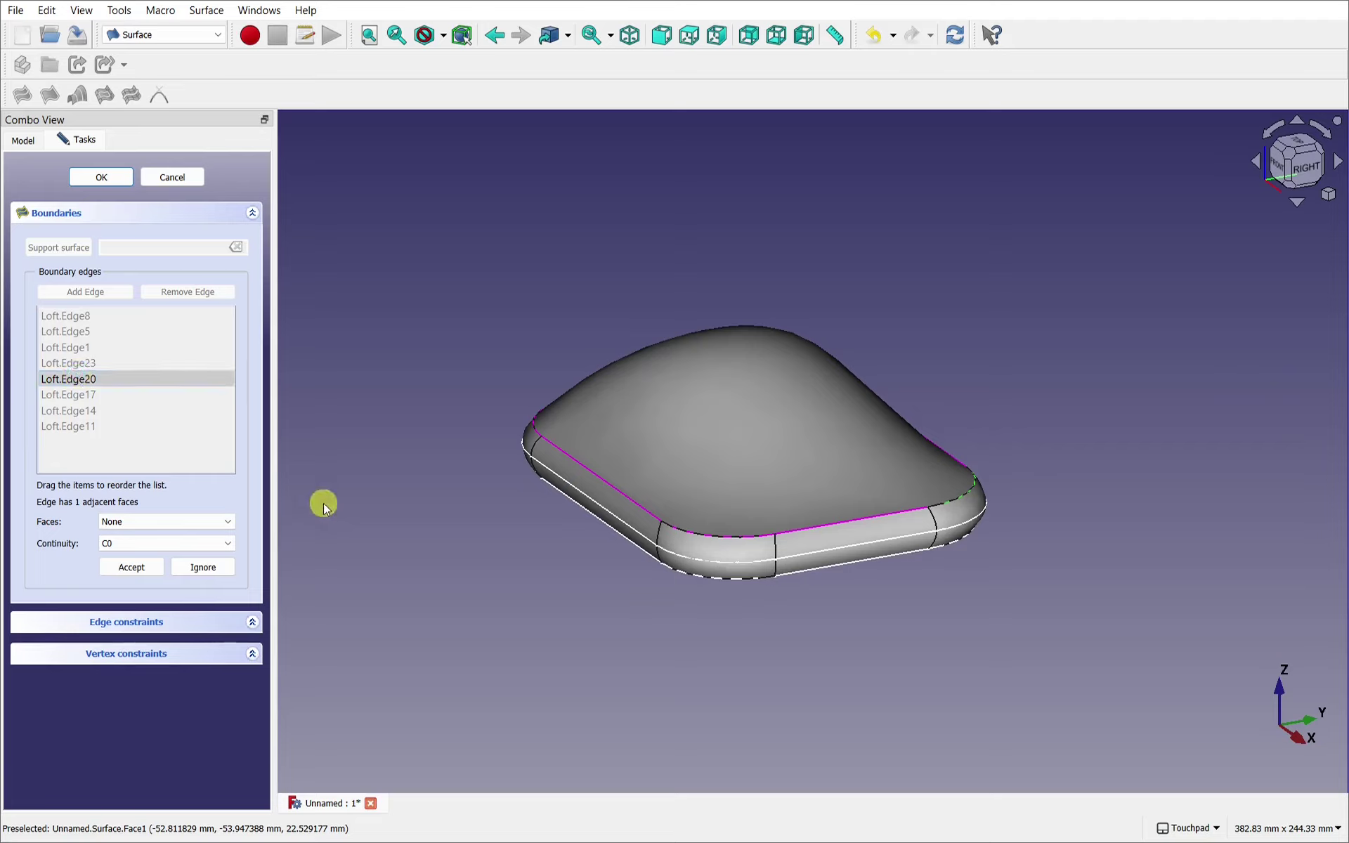
click(135, 520)
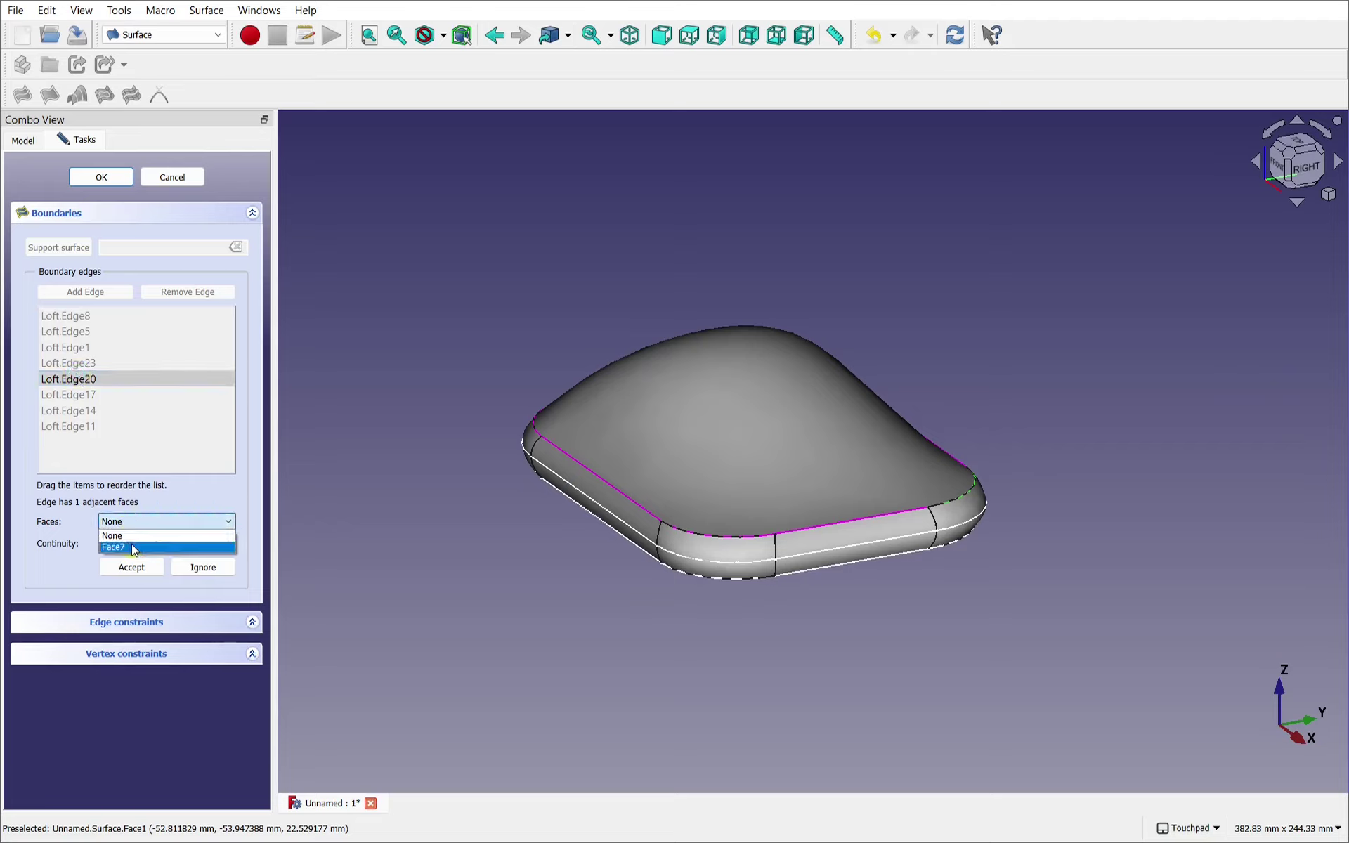
click(132, 534)
click(132, 544)
click(132, 569)
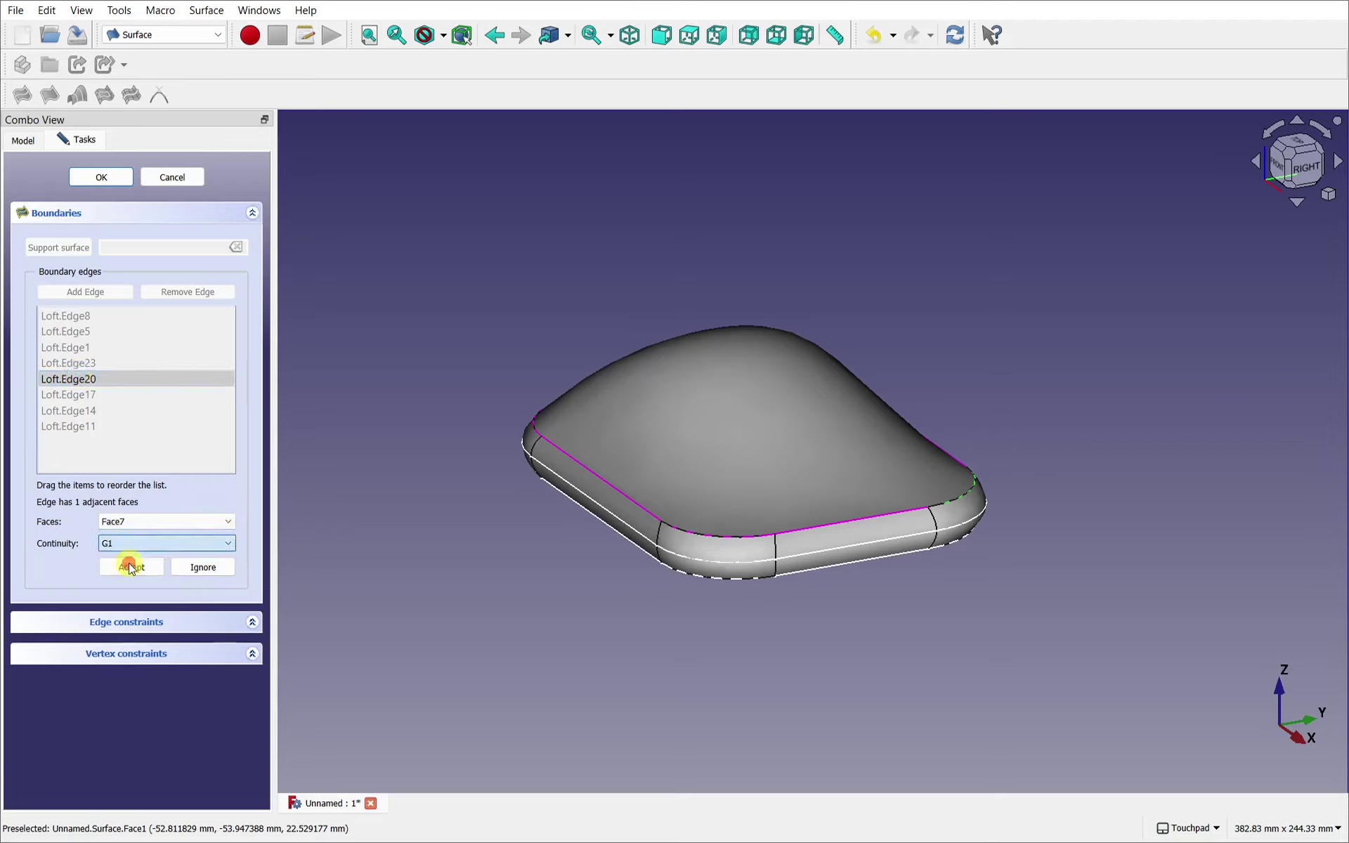
click(133, 565)
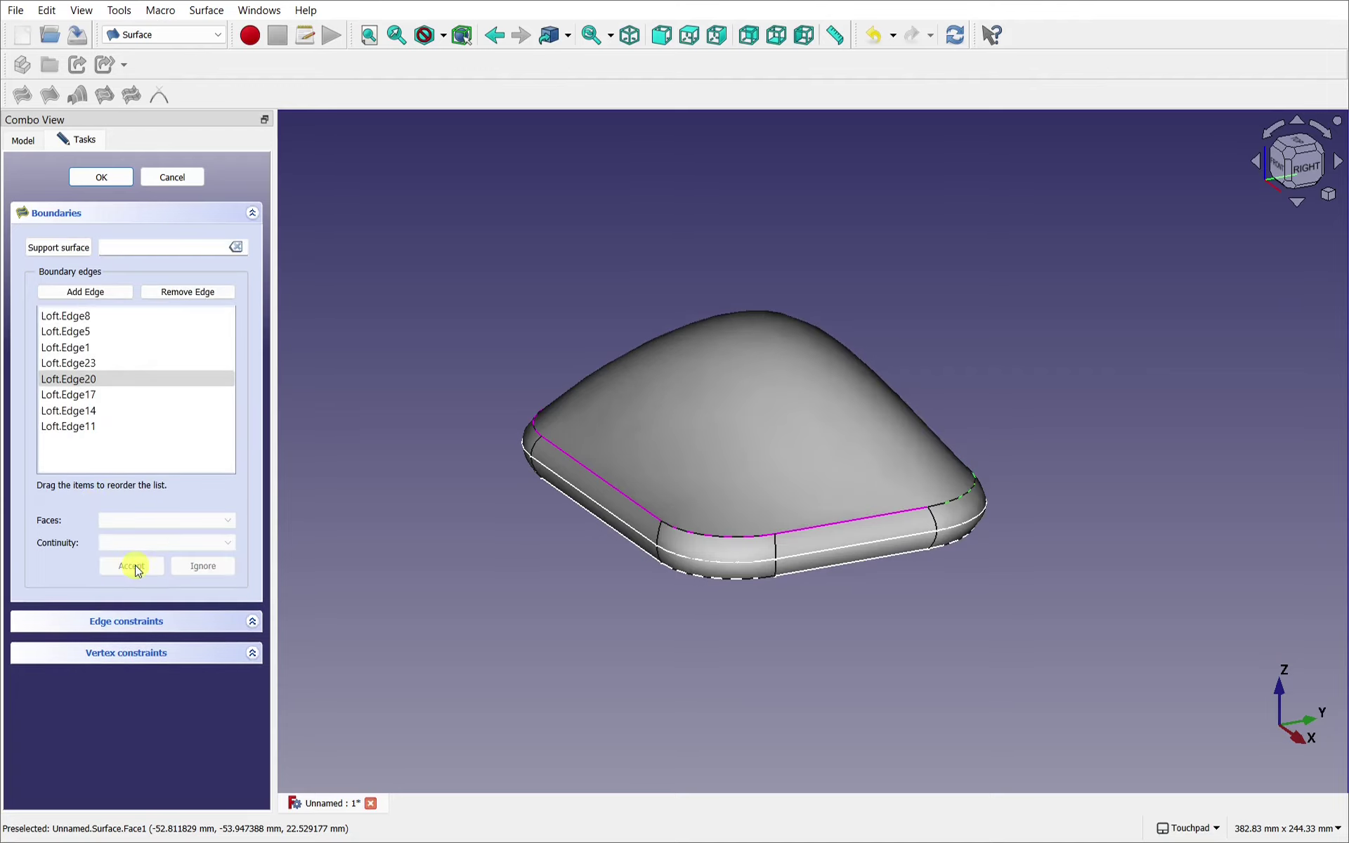
Constrain the corner boundary edge Edge14 to its adjacent loft face Face5 with G1 continuity and finish editing the filling surface
click(102, 411)
double_click(102, 411)
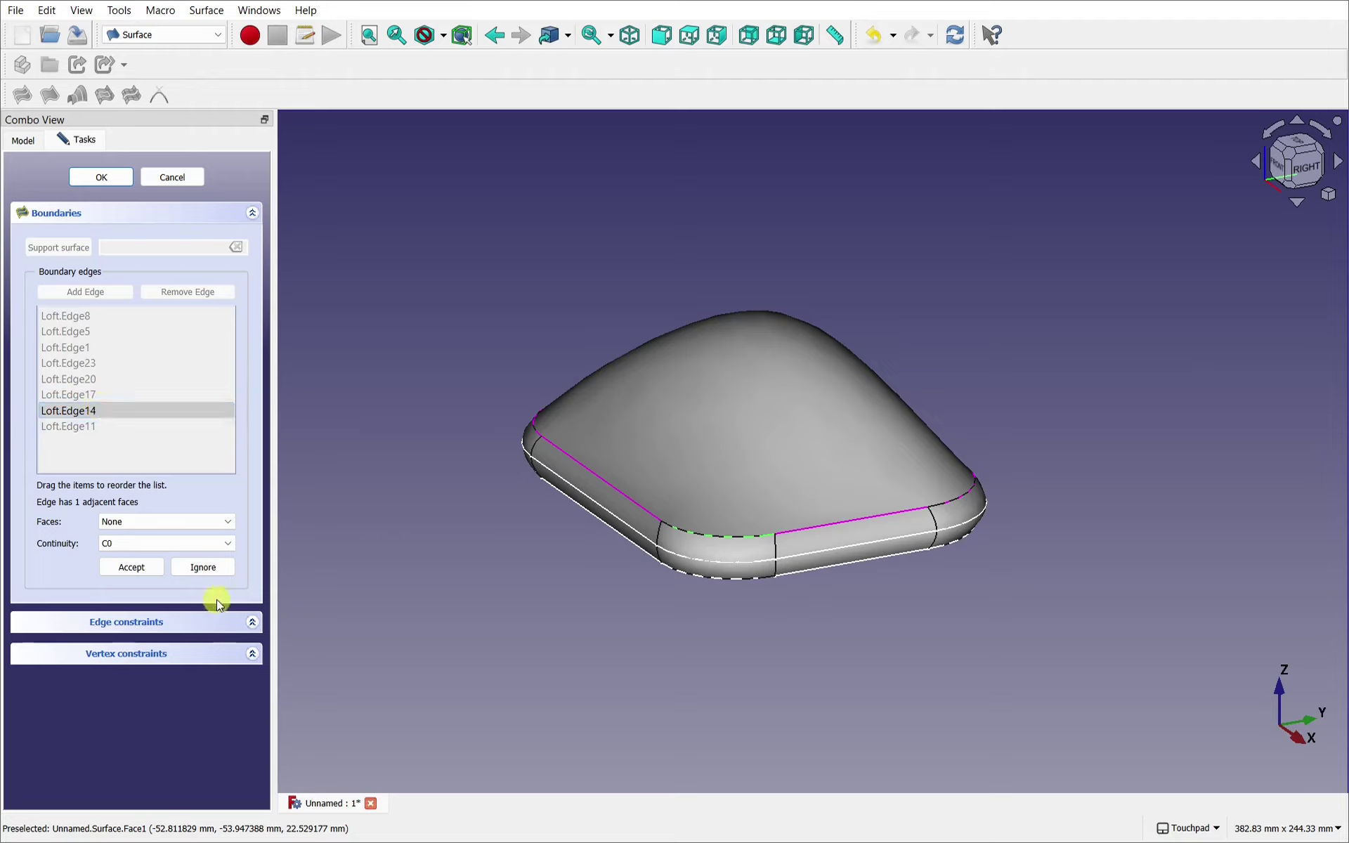
click(152, 520)
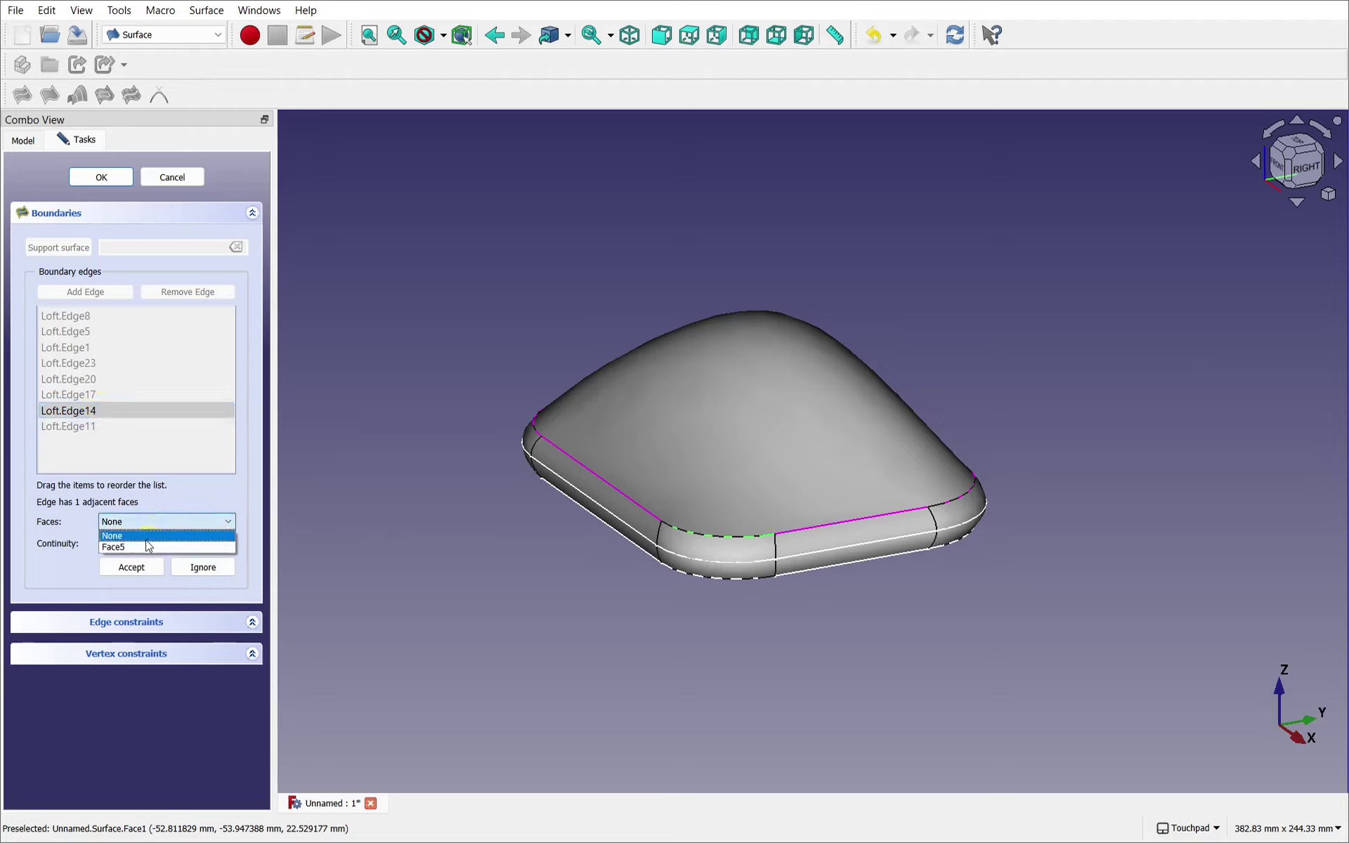
click(145, 545)
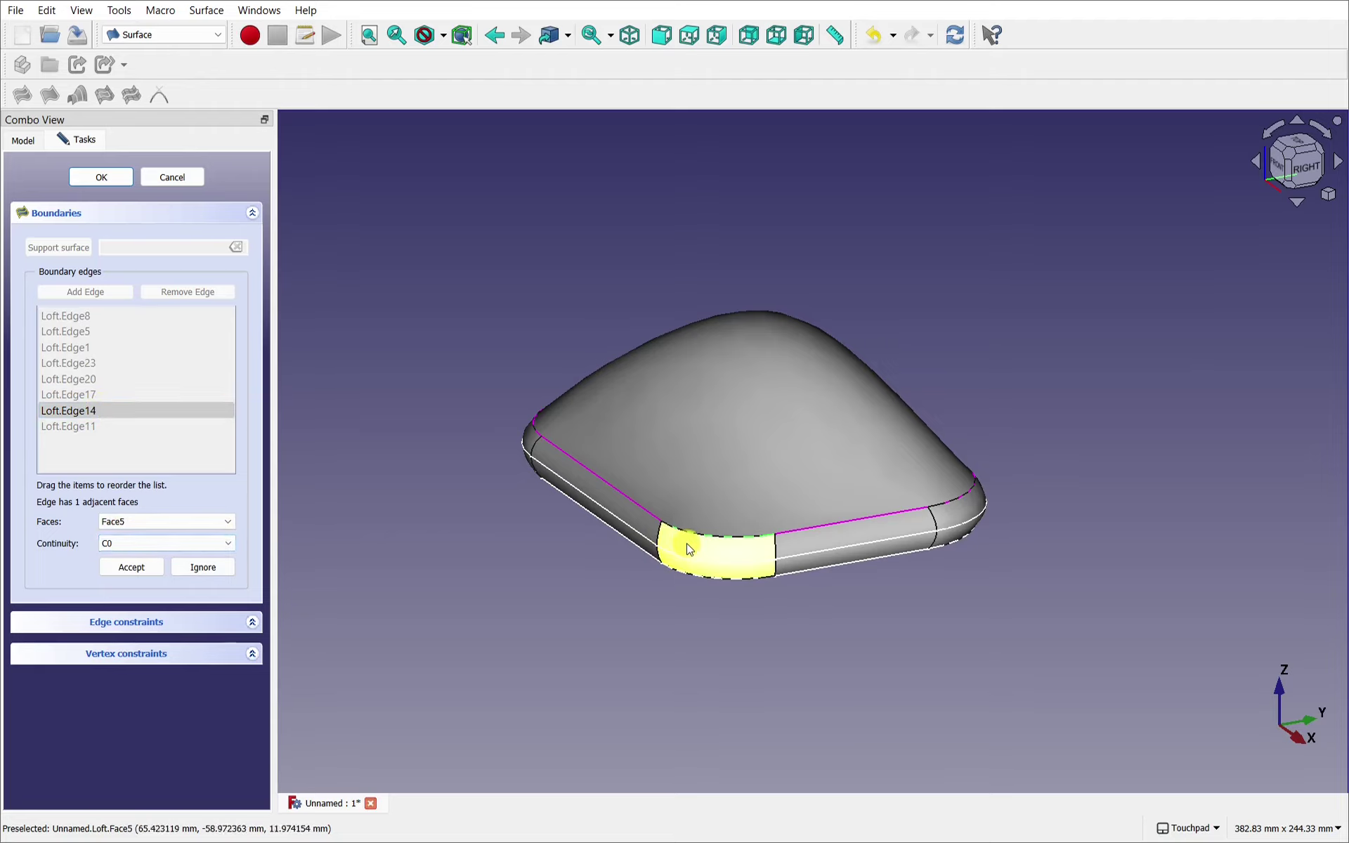
click(144, 543)
click(141, 569)
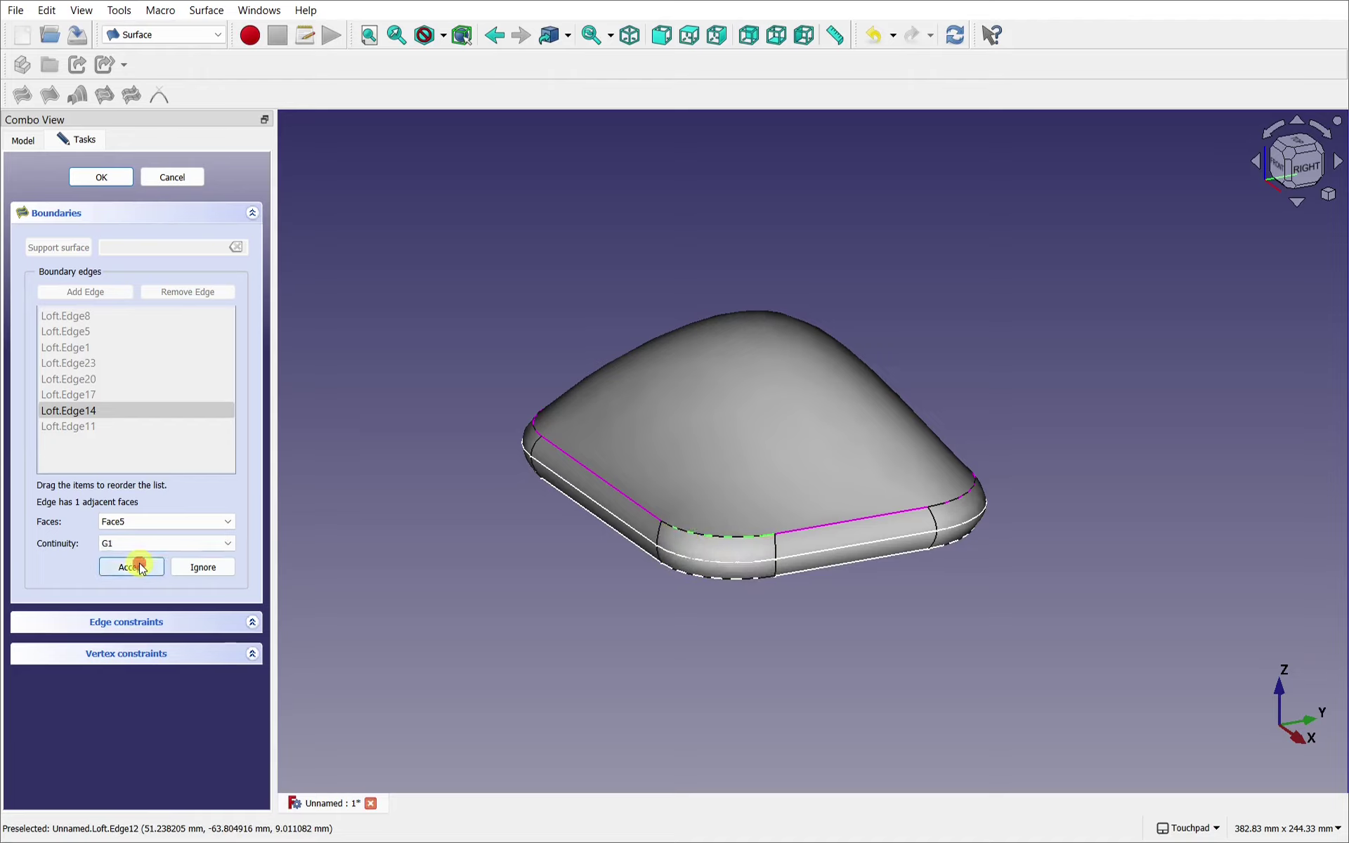
click(140, 567)
middle_drag(723, 588, 316, 349)
click(93, 179)
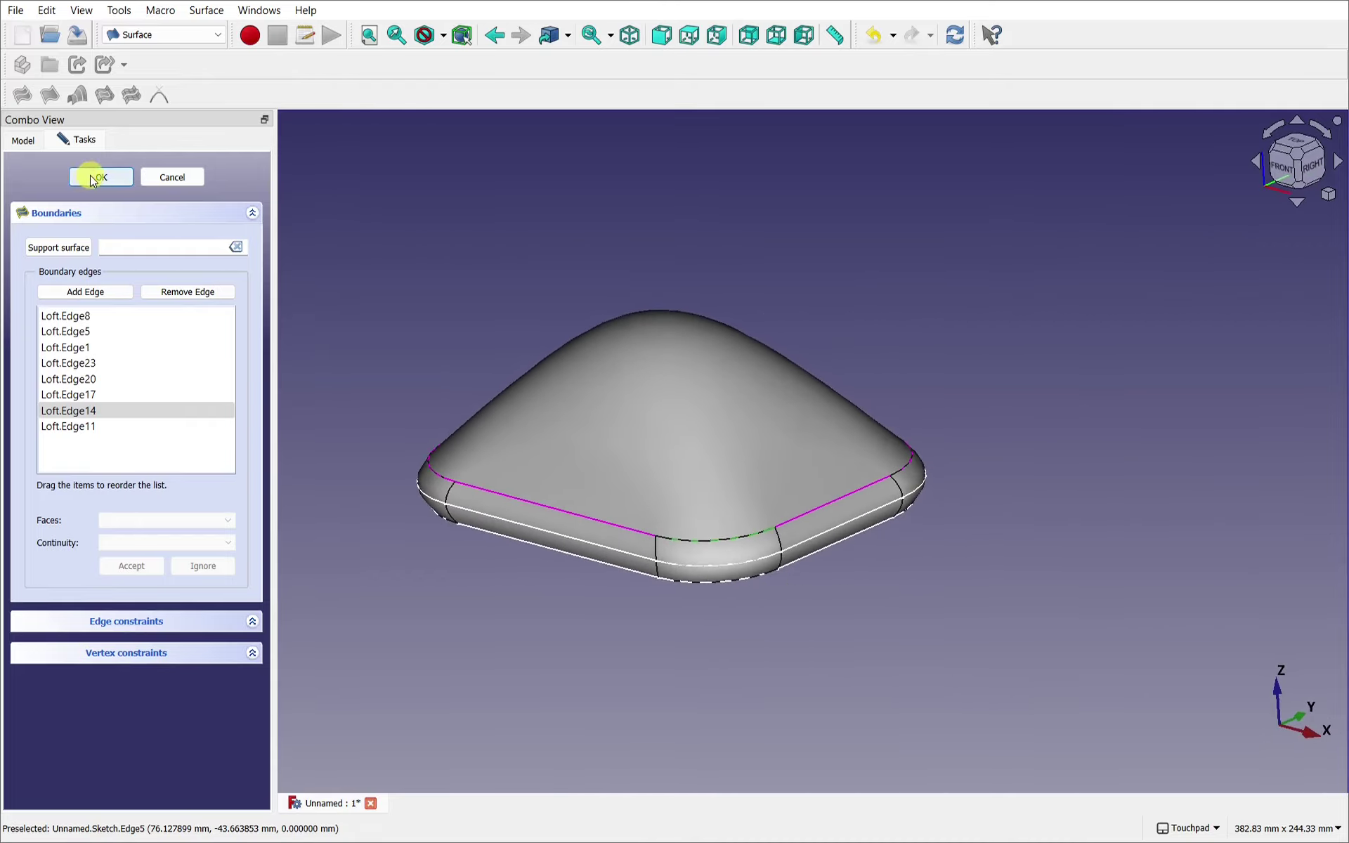
middle_drag(705, 403, 687, 464)
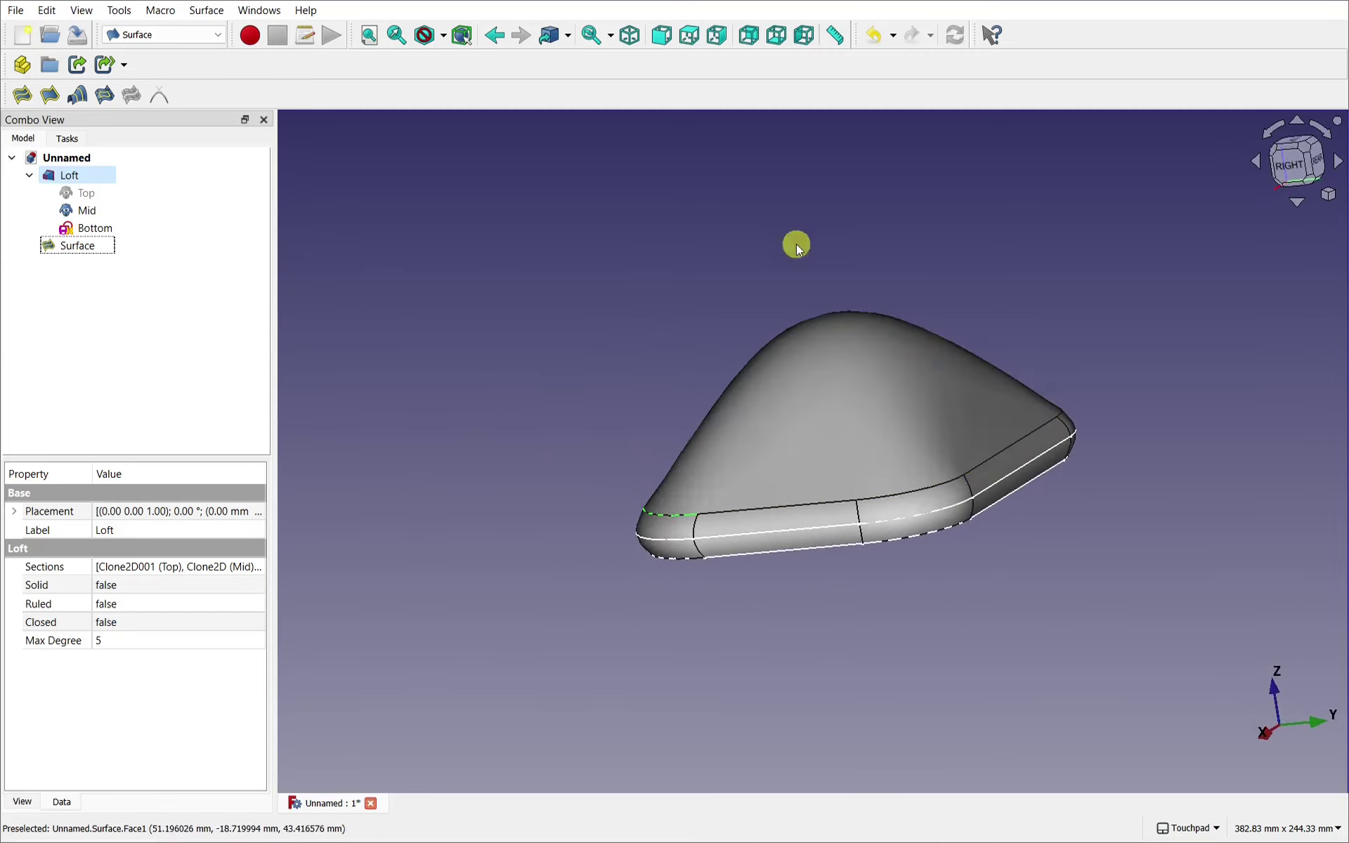
middle_drag(846, 361, 897, 360)
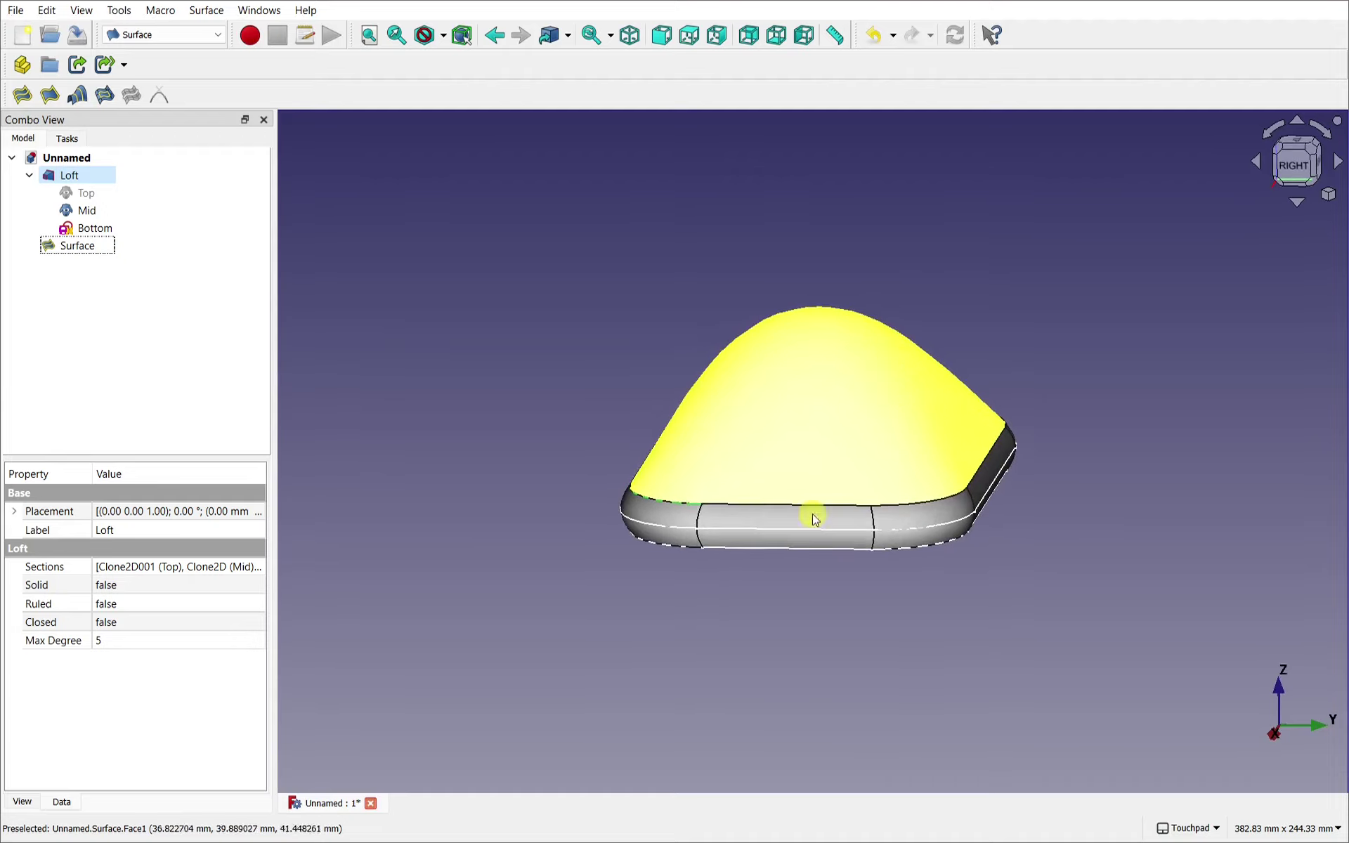
Set the x and y scale of the loft's Mid profile to 1
scroll(734, 536, up, 5)
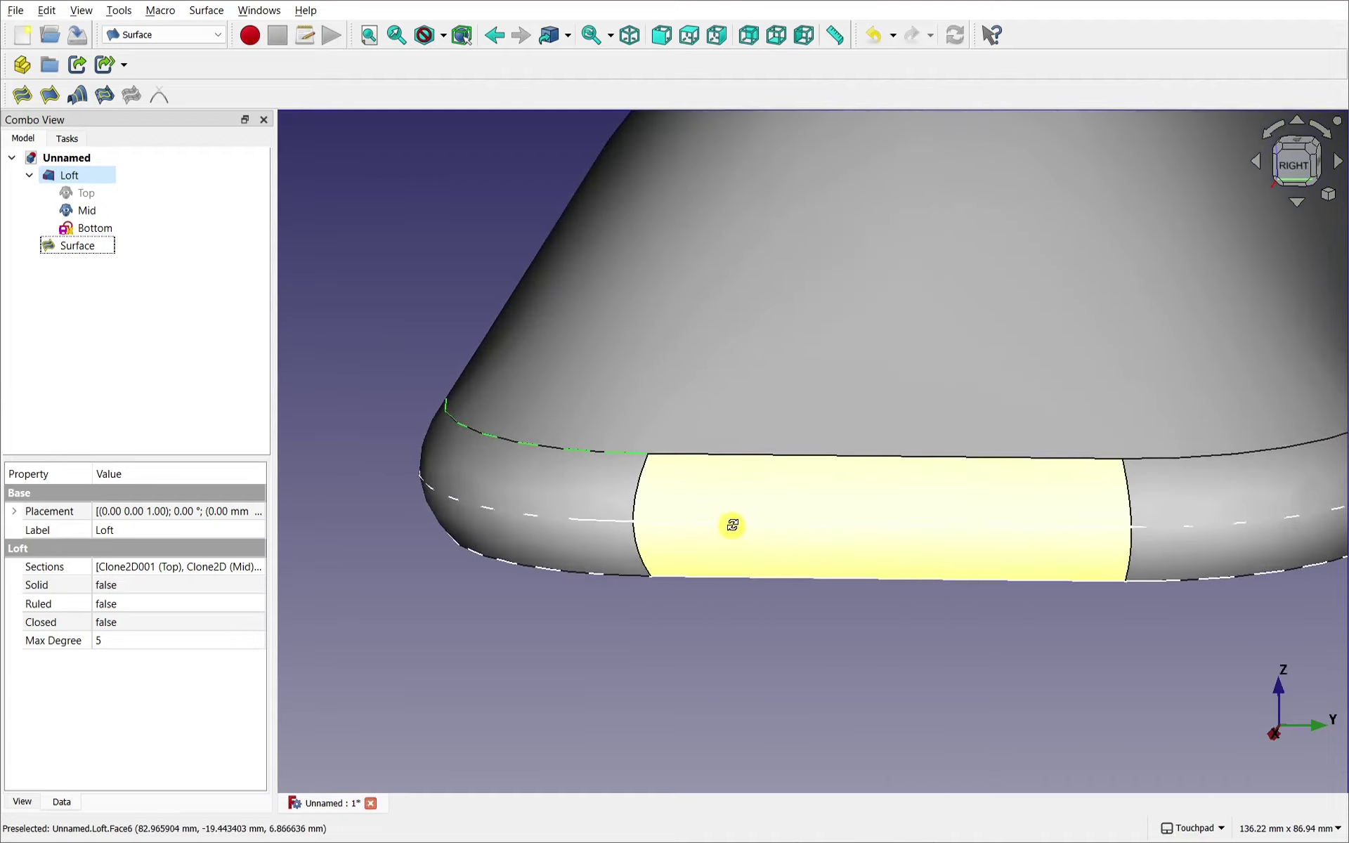
middle_drag(729, 524, 639, 470)
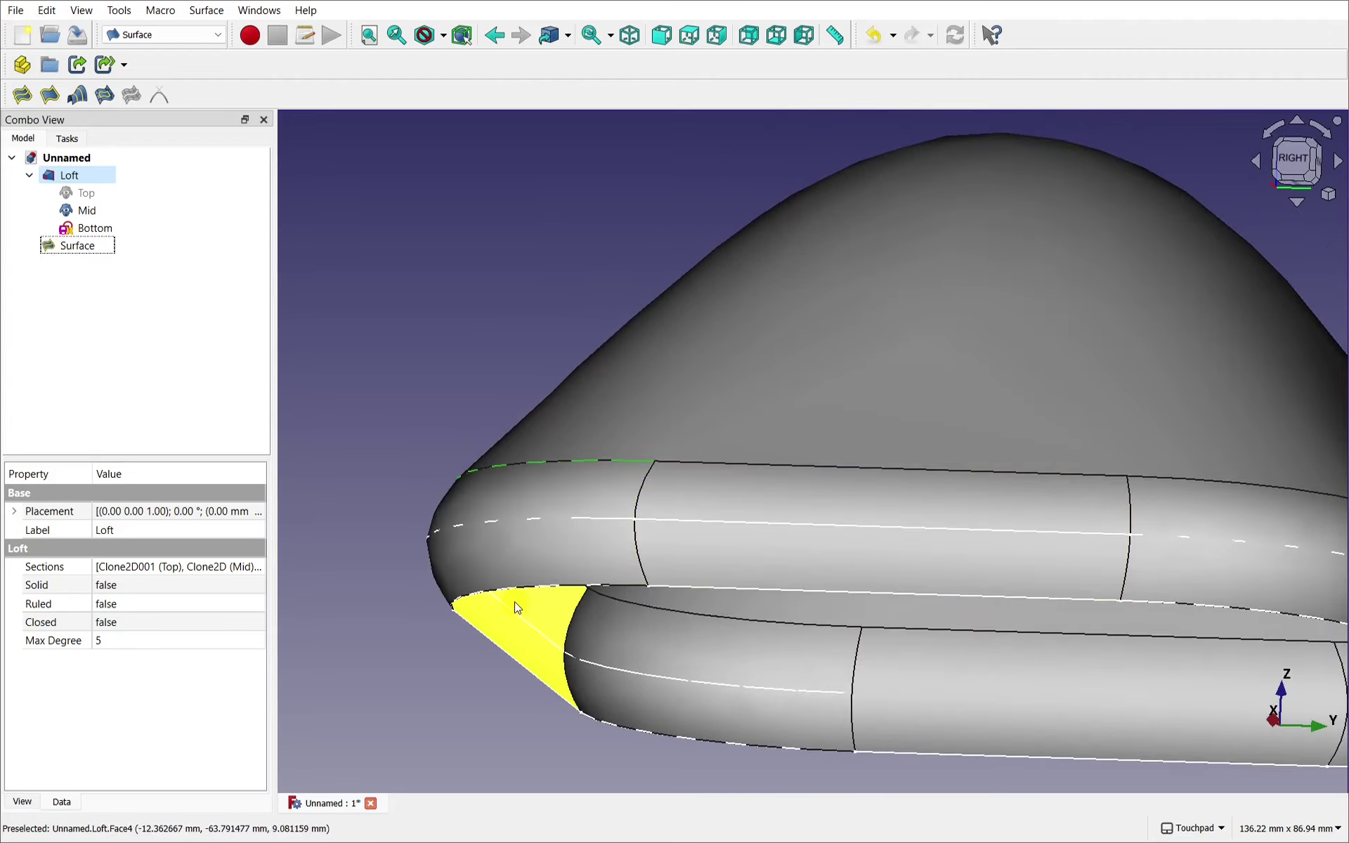
click(83, 210)
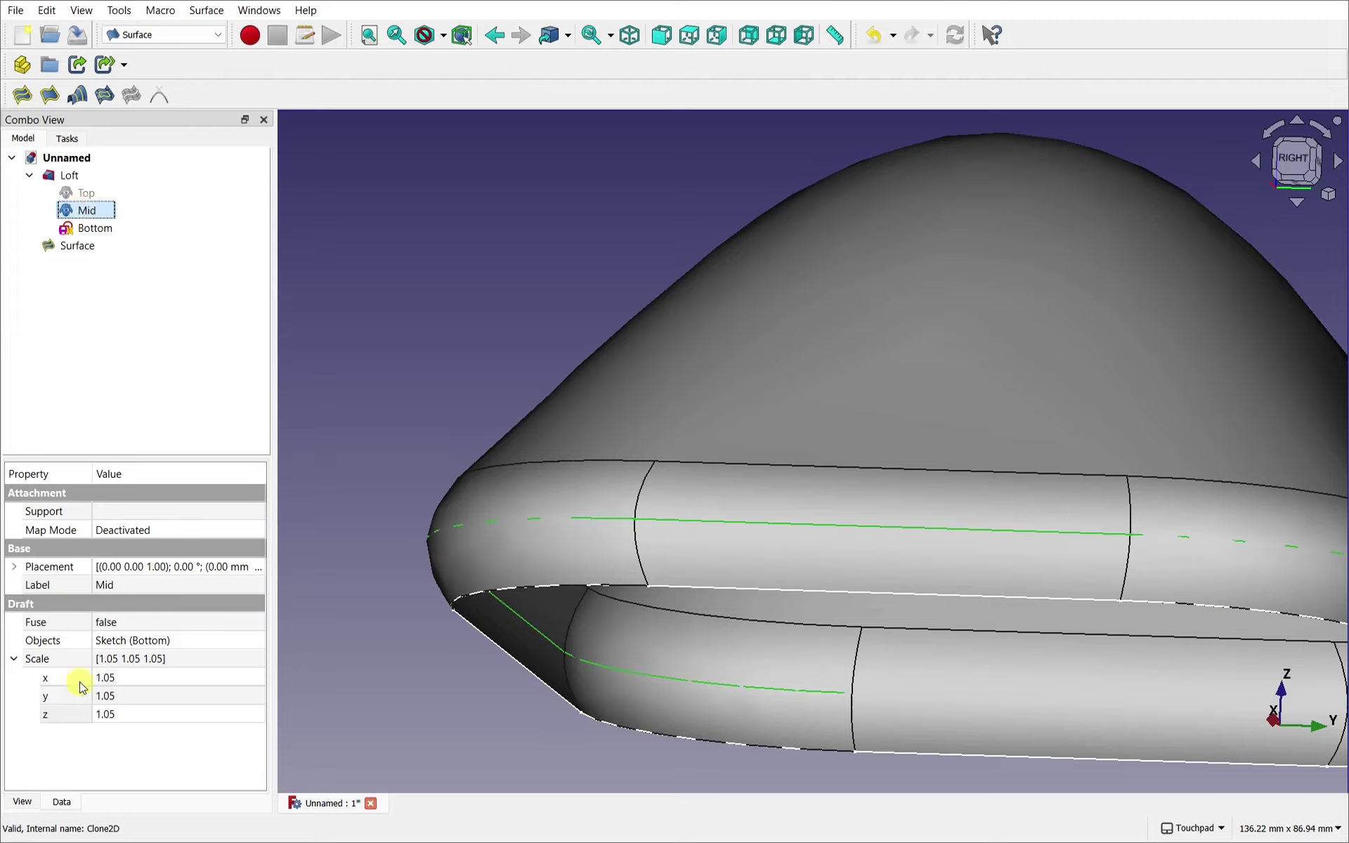
click(145, 675)
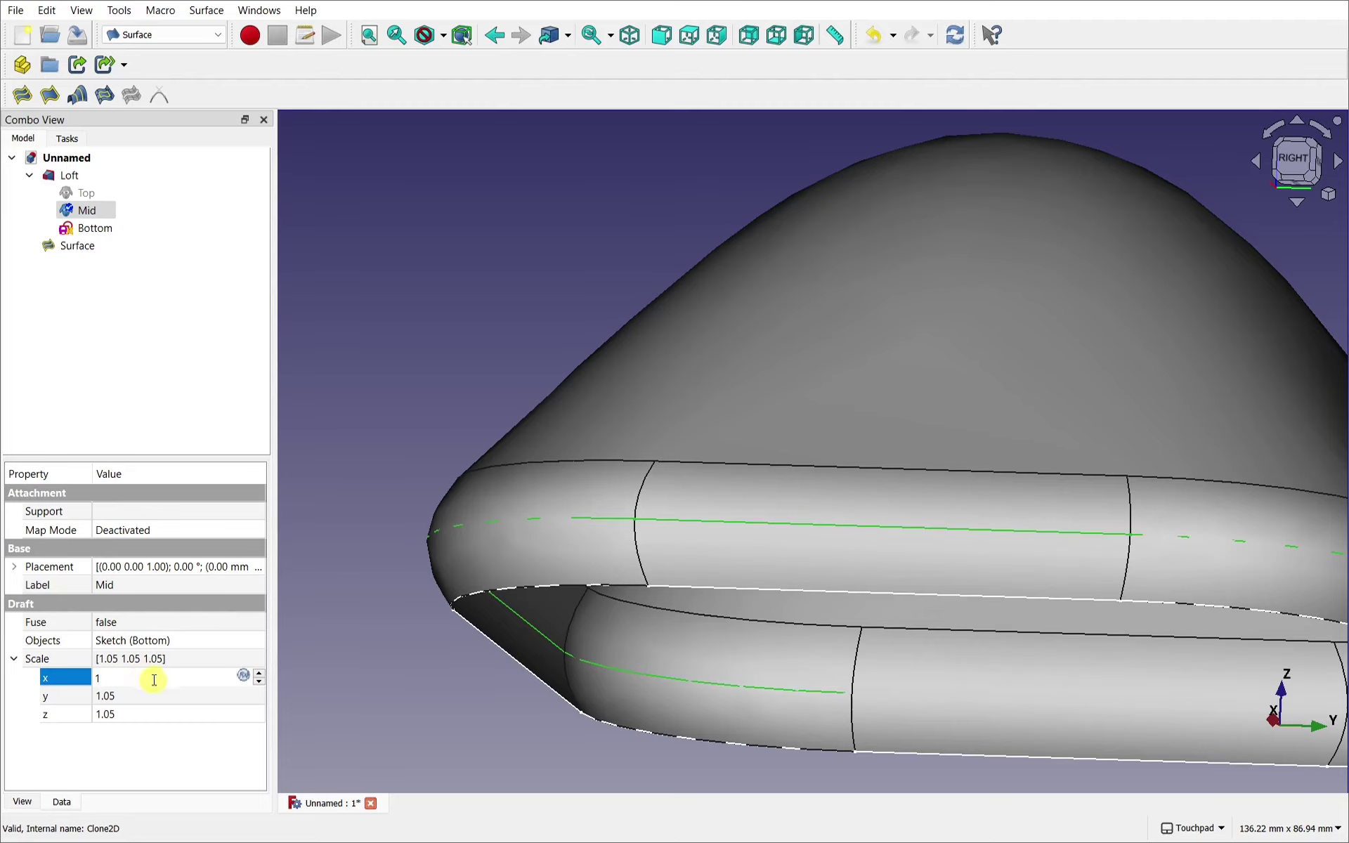
click(157, 698)
text(1)
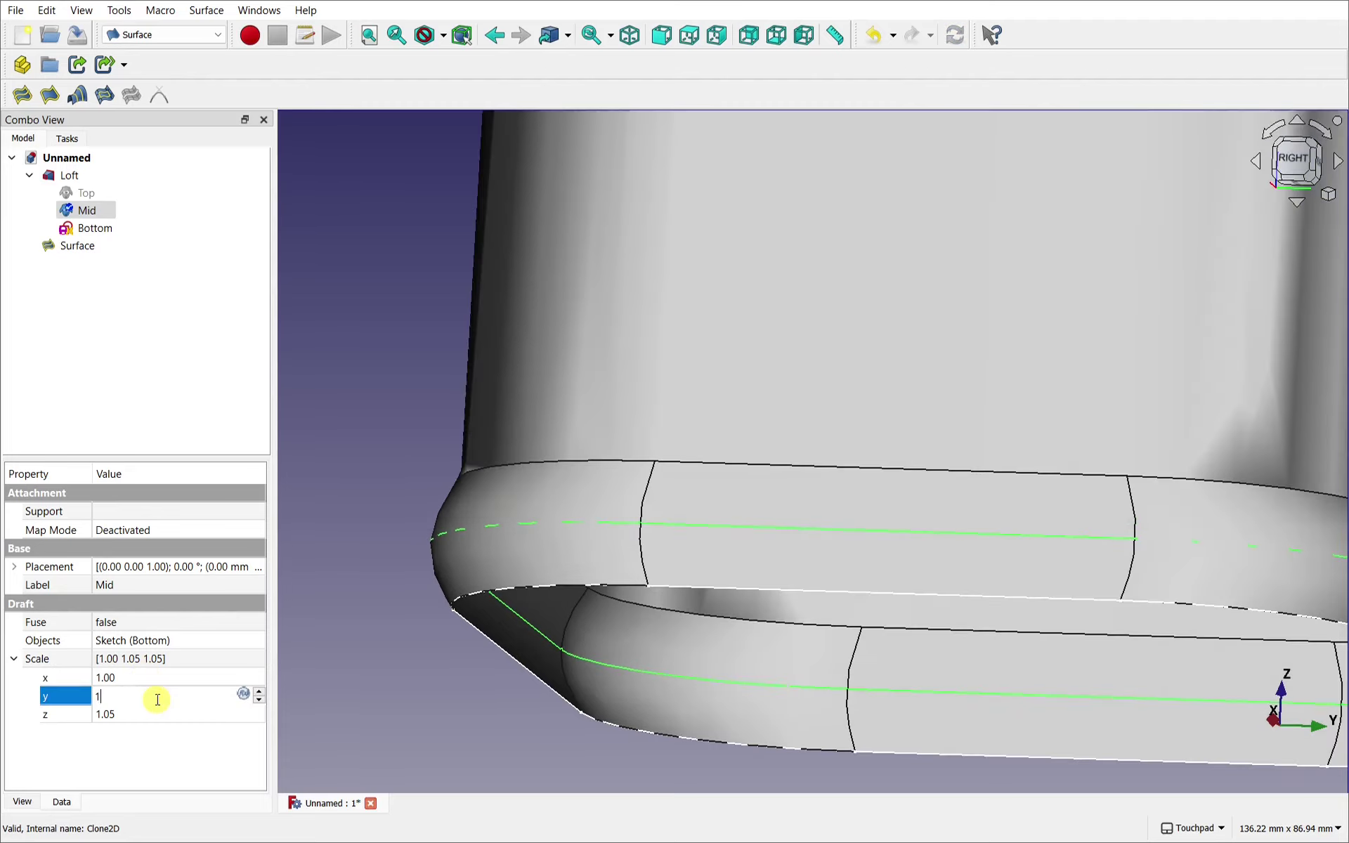
click(158, 715)
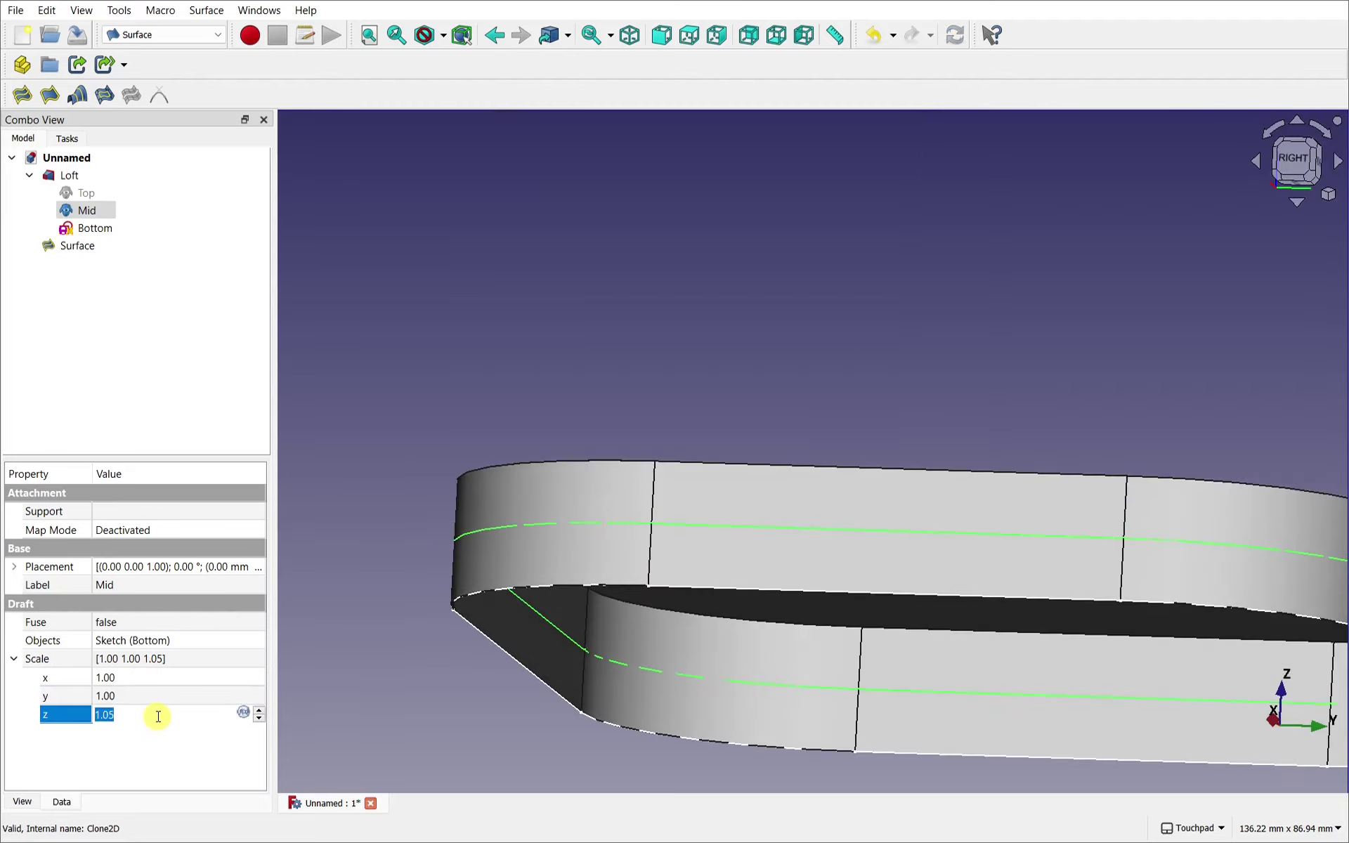
alt+drag(879, 449, 801, 492)
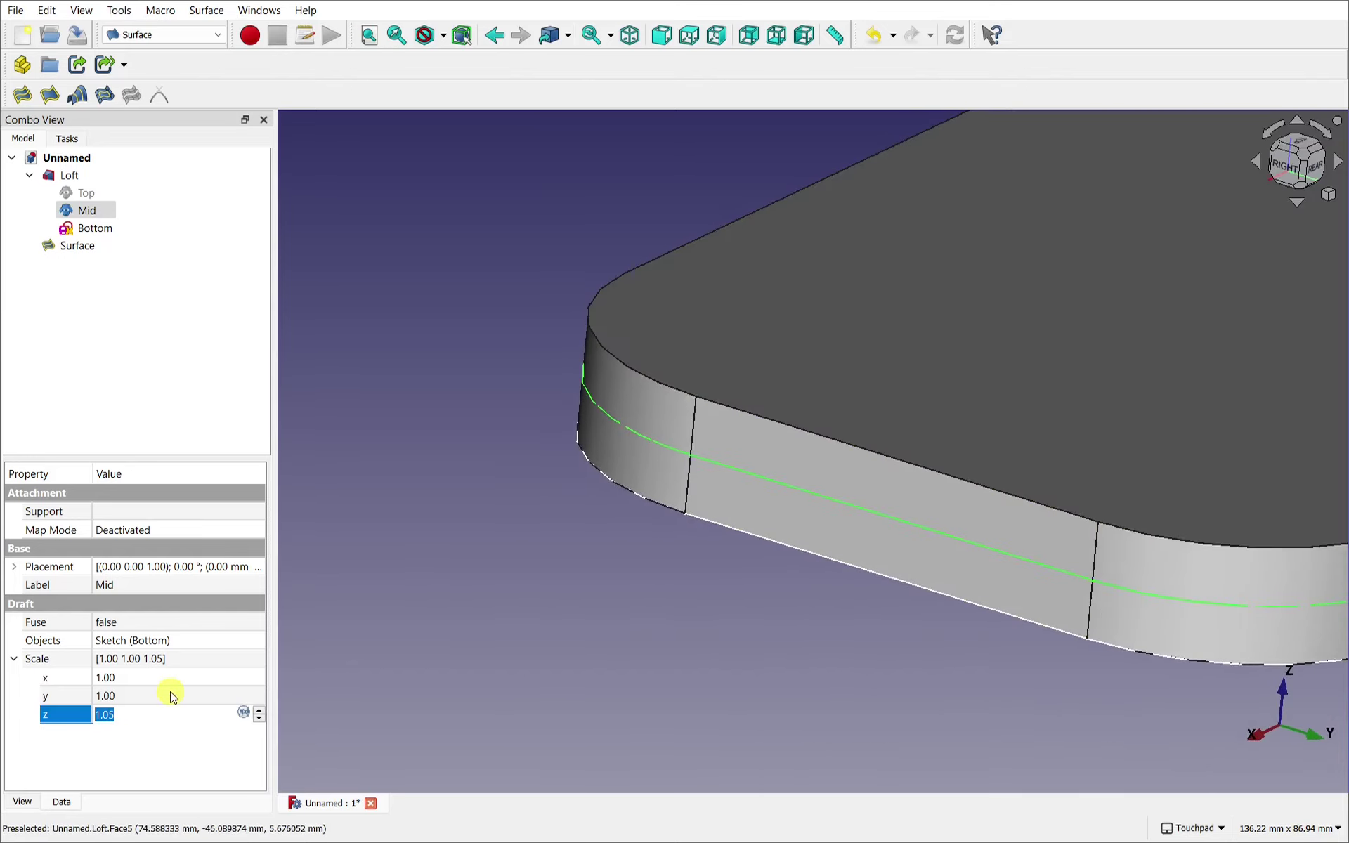
Set the Mid profile's x, y and z scale to 1.5
click(142, 677)
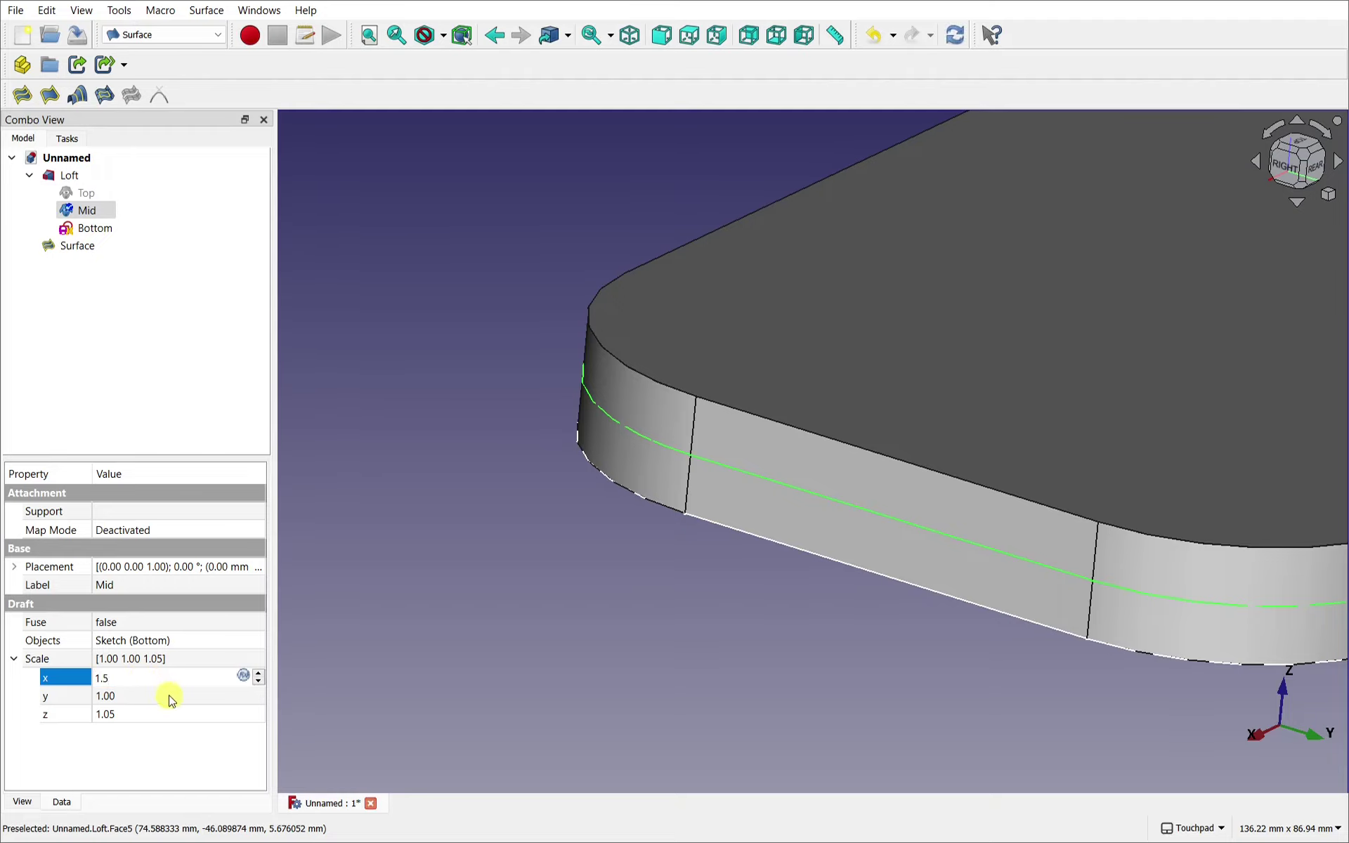
click(171, 698)
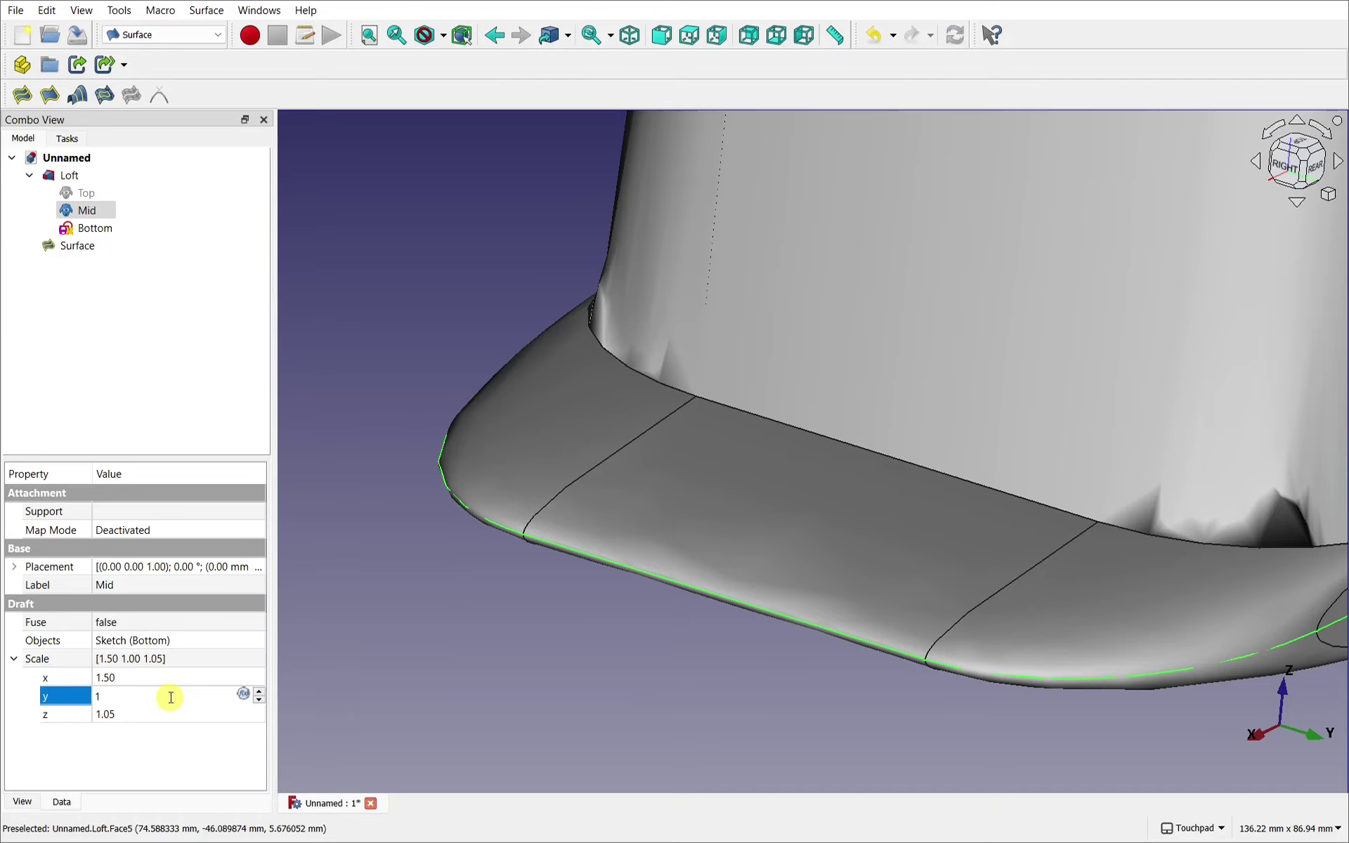
text(1.5)
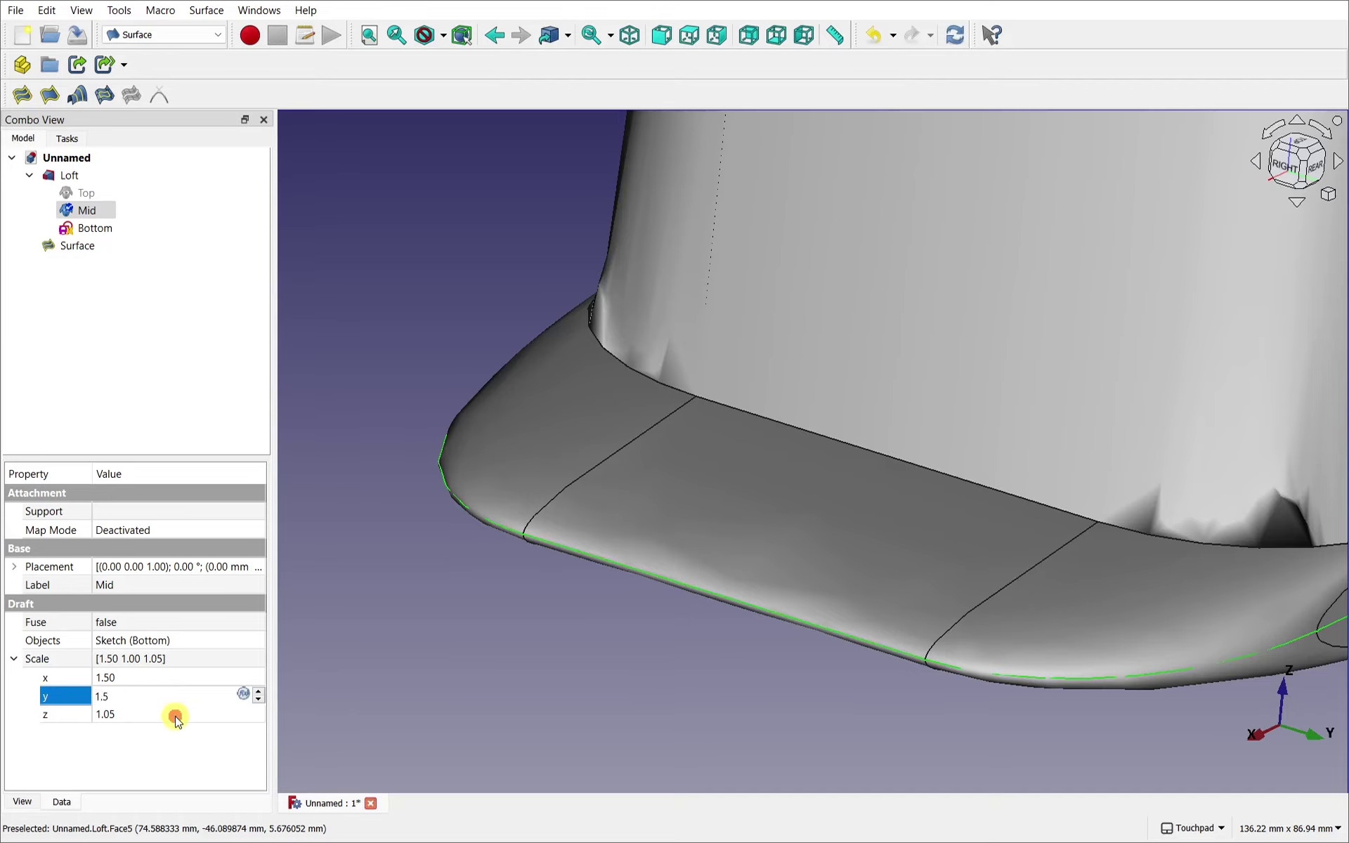
click(177, 717)
text(1)
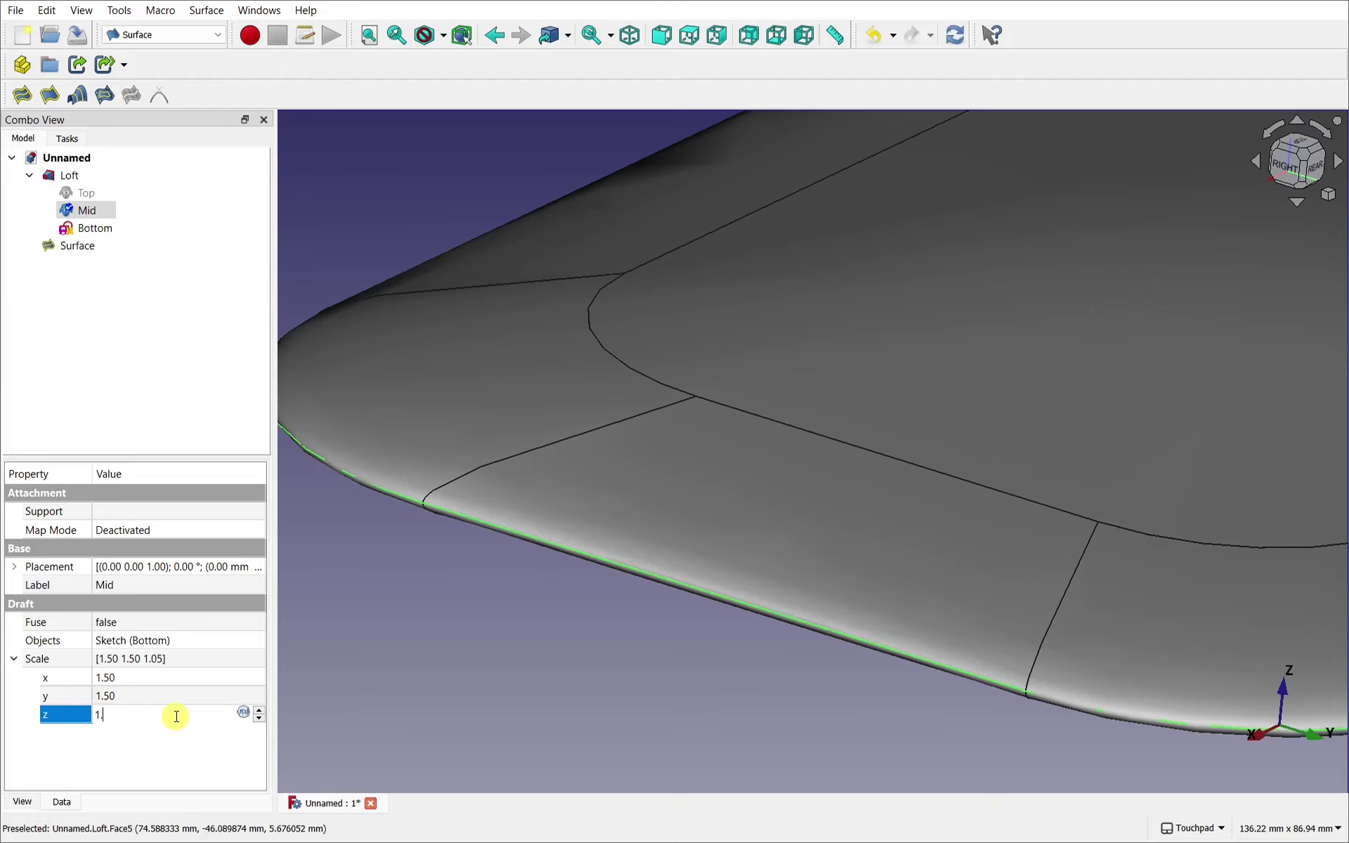
click(143, 697)
scroll(732, 602, down, 5)
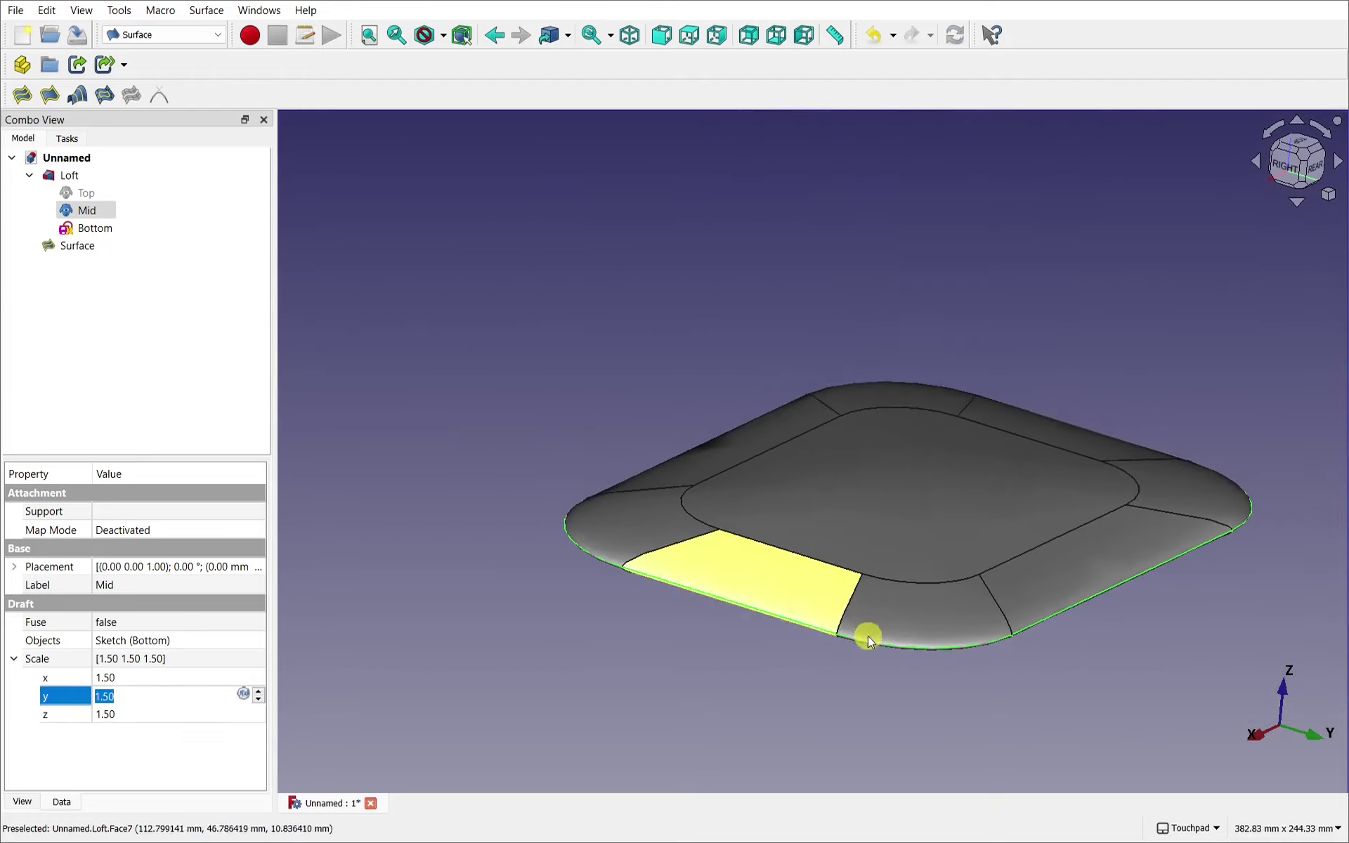
alt+drag(883, 611, 759, 594)
Reduce the Mid profile's scale to 1.02 in x, y and z
click(142, 680)
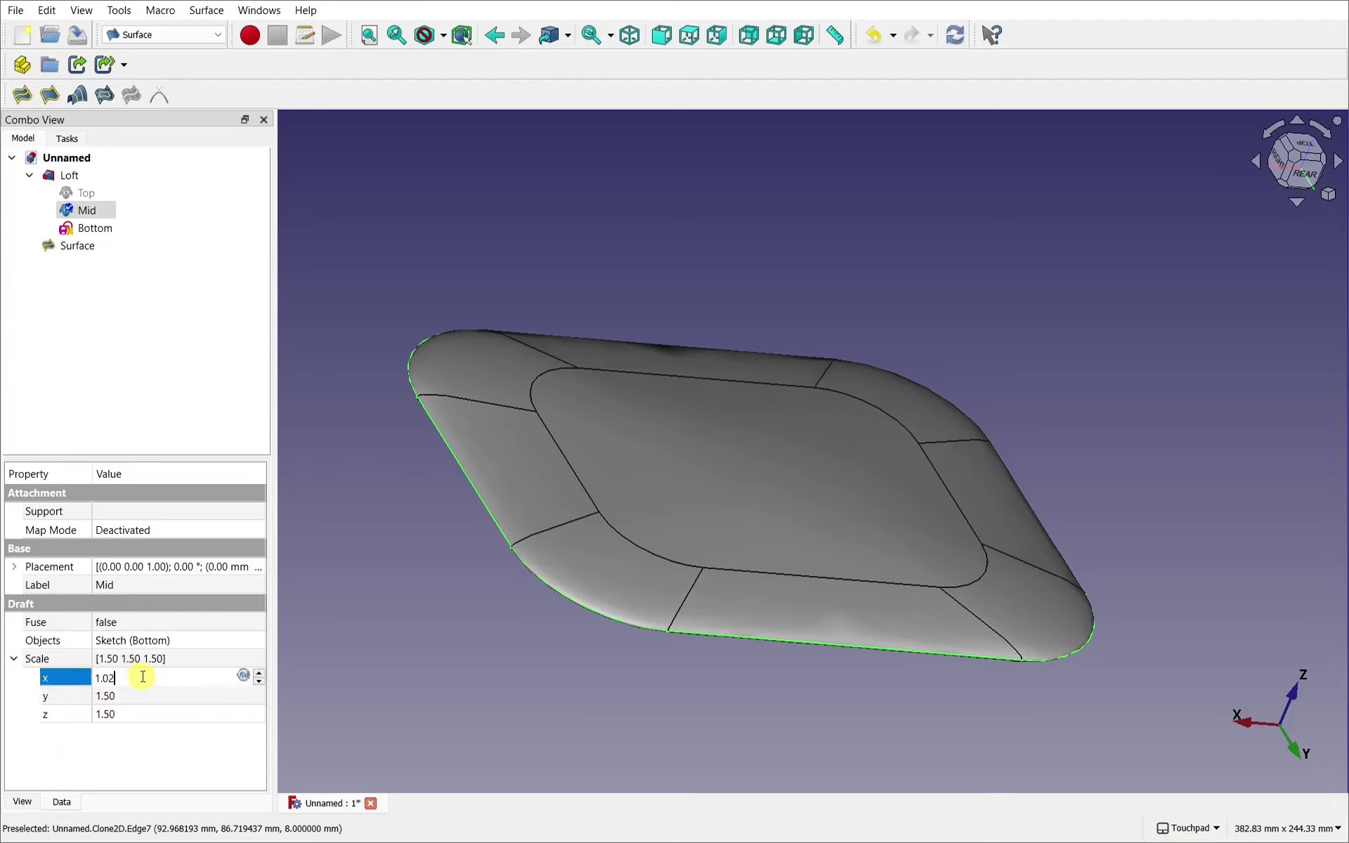
click(161, 696)
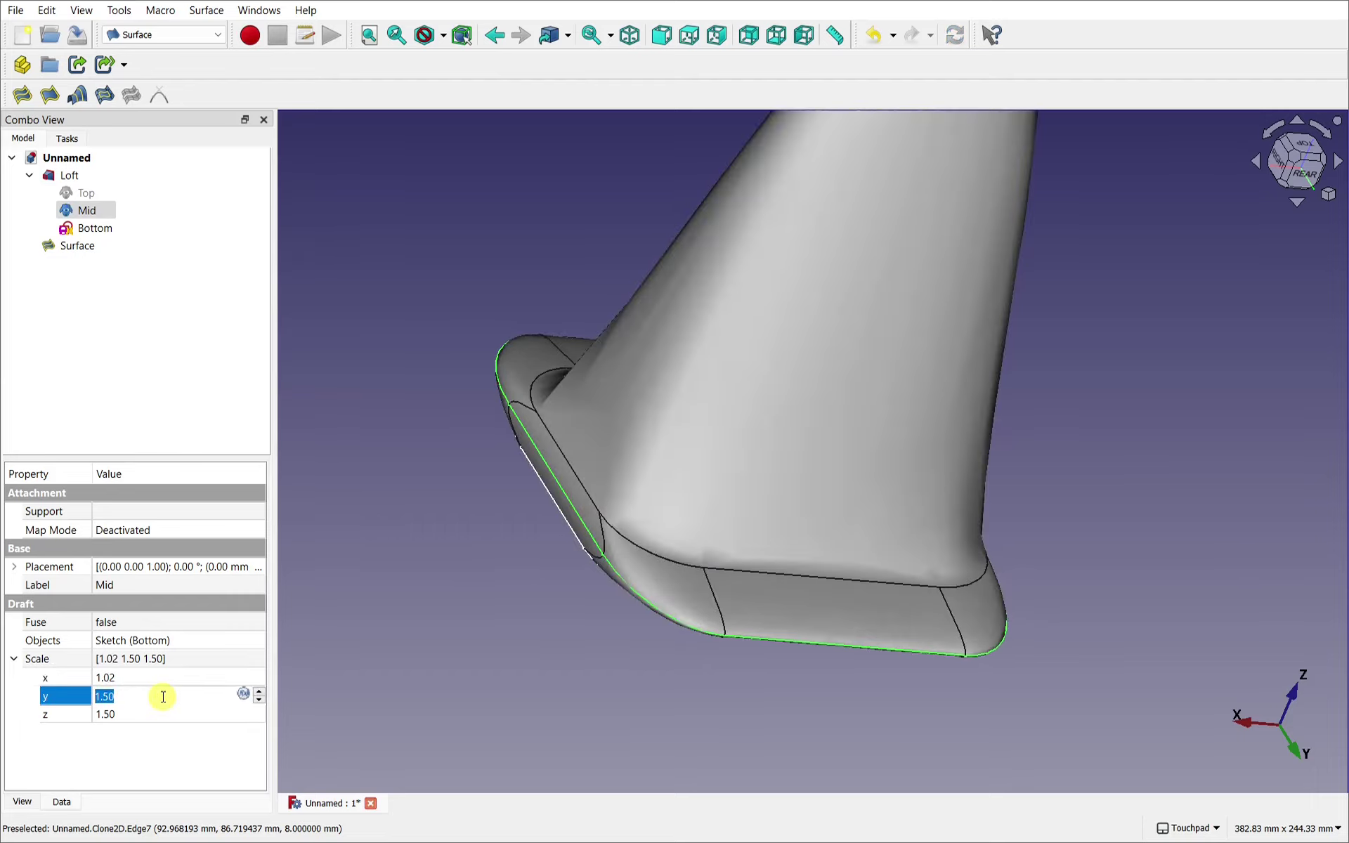
text(1)
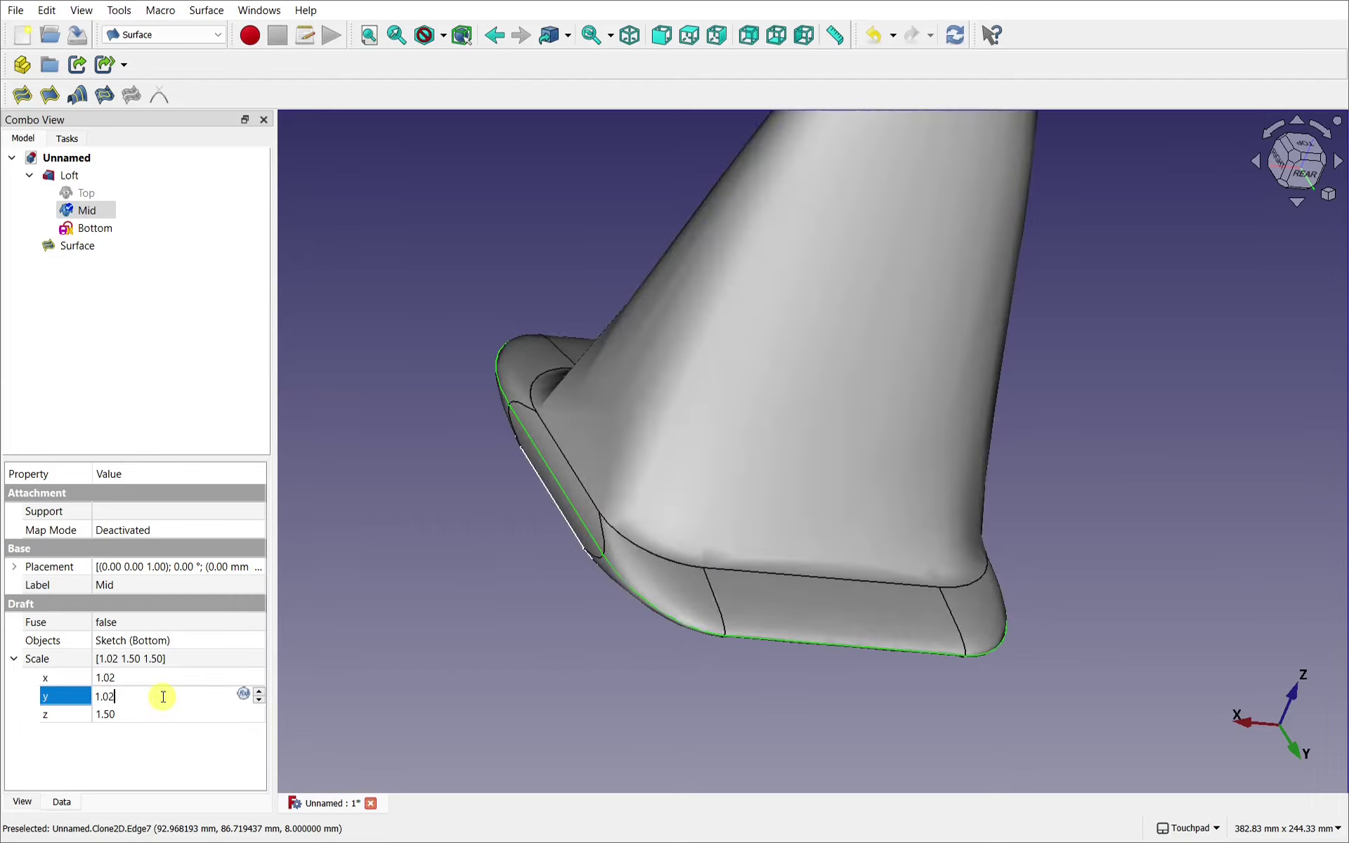
click(184, 716)
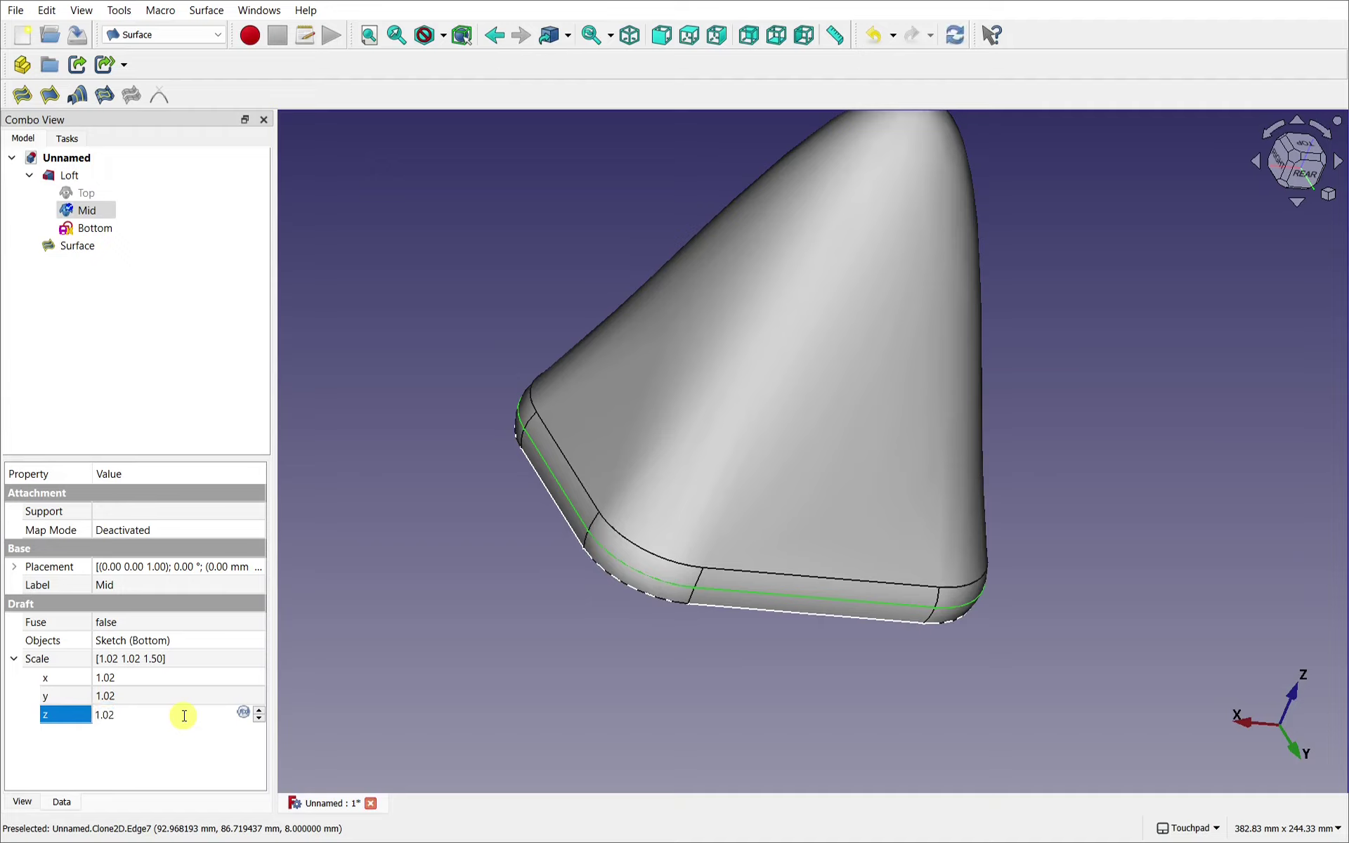
Change the Mid profile's scale to 1.2 in x, y and z and inspect the resulting edge shape
click(162, 696)
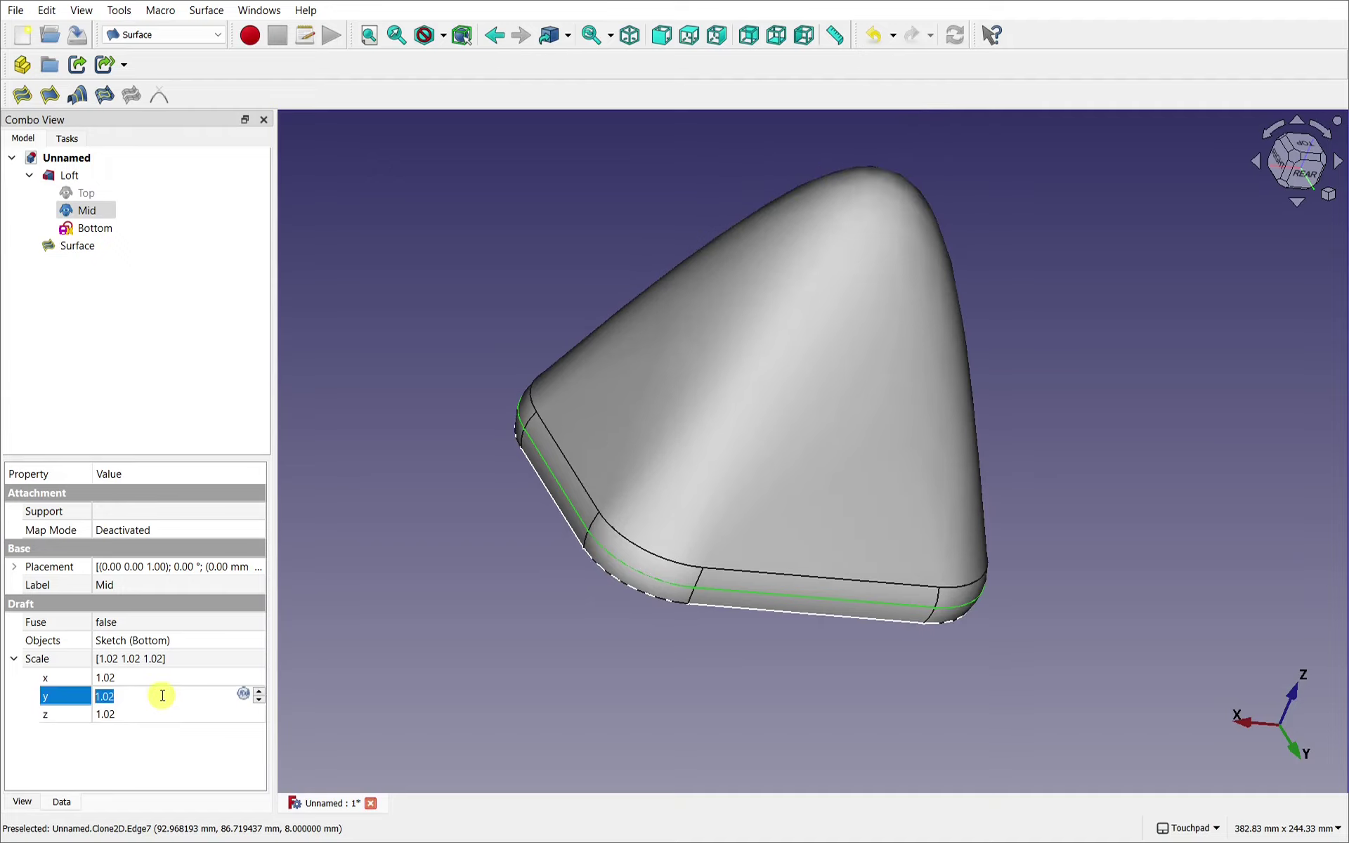
text(1)
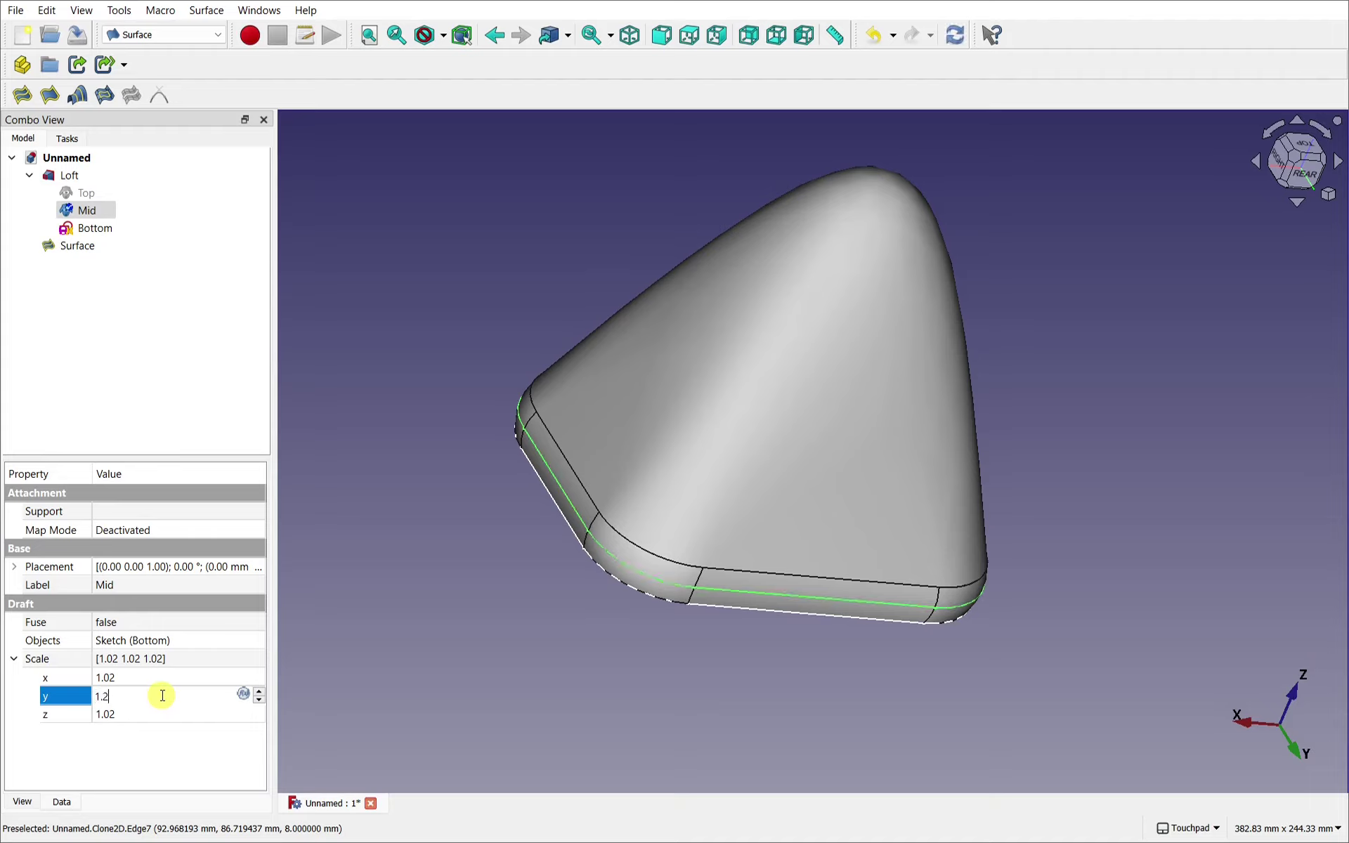
click(141, 678)
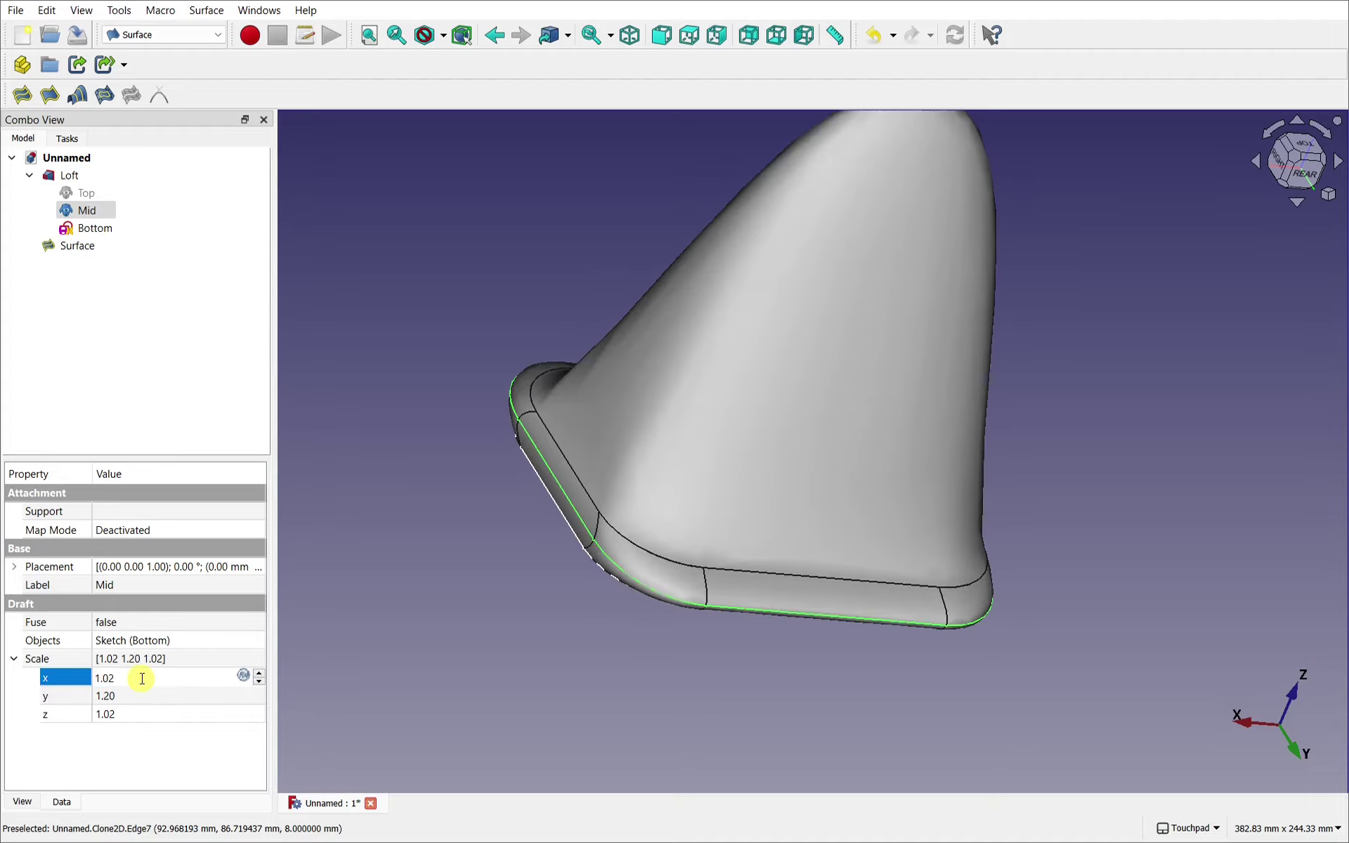
text(1)
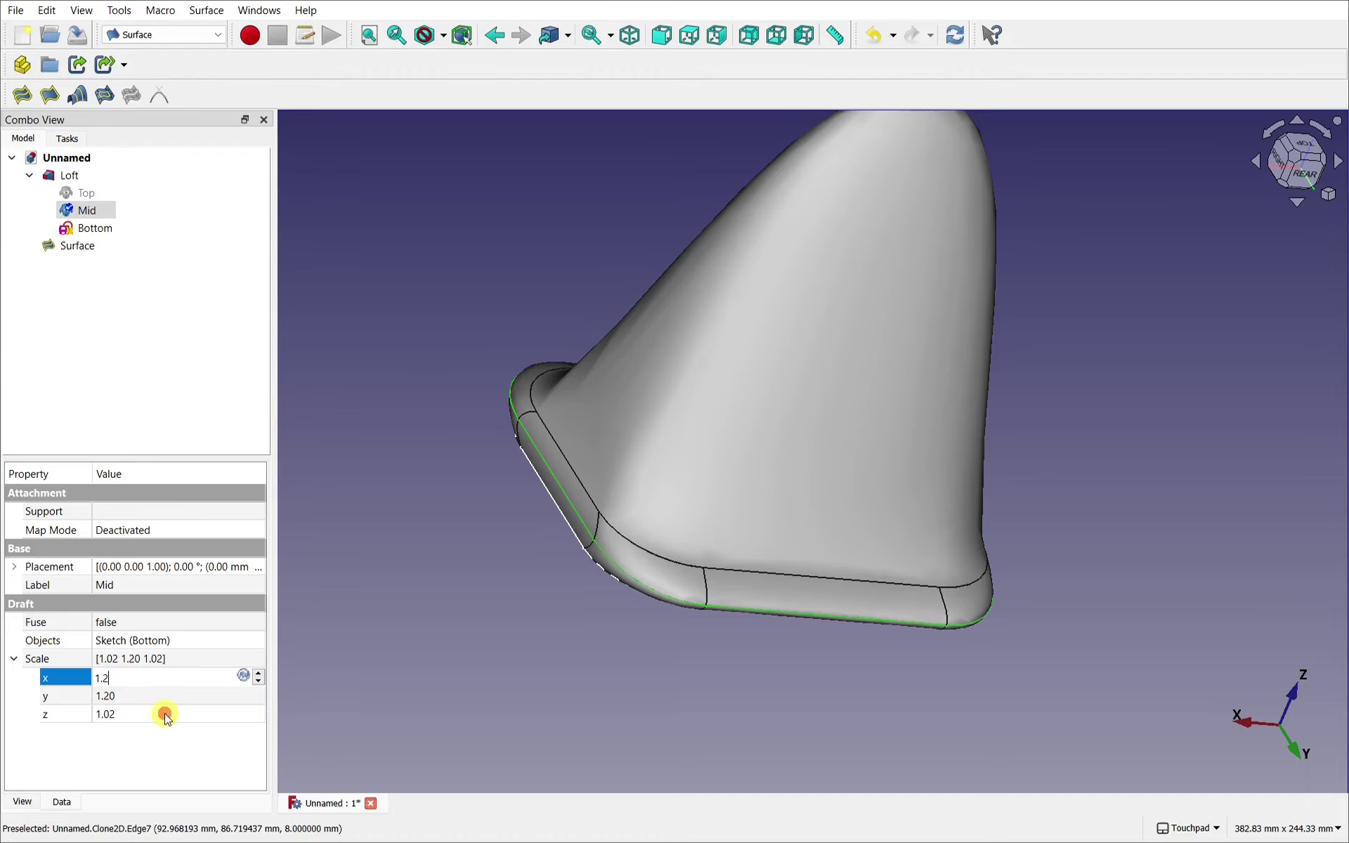
click(165, 714)
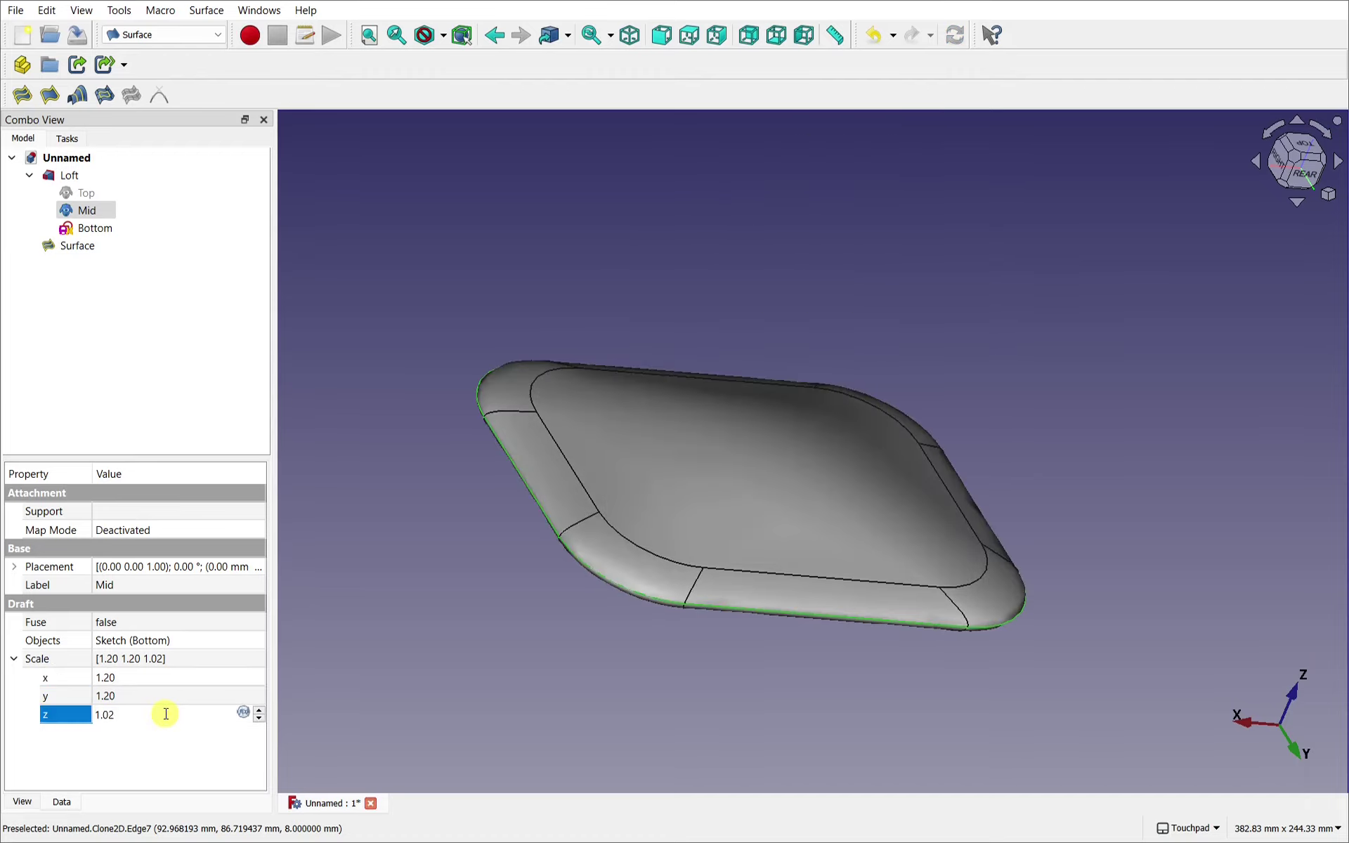
text(1.2)
click(165, 695)
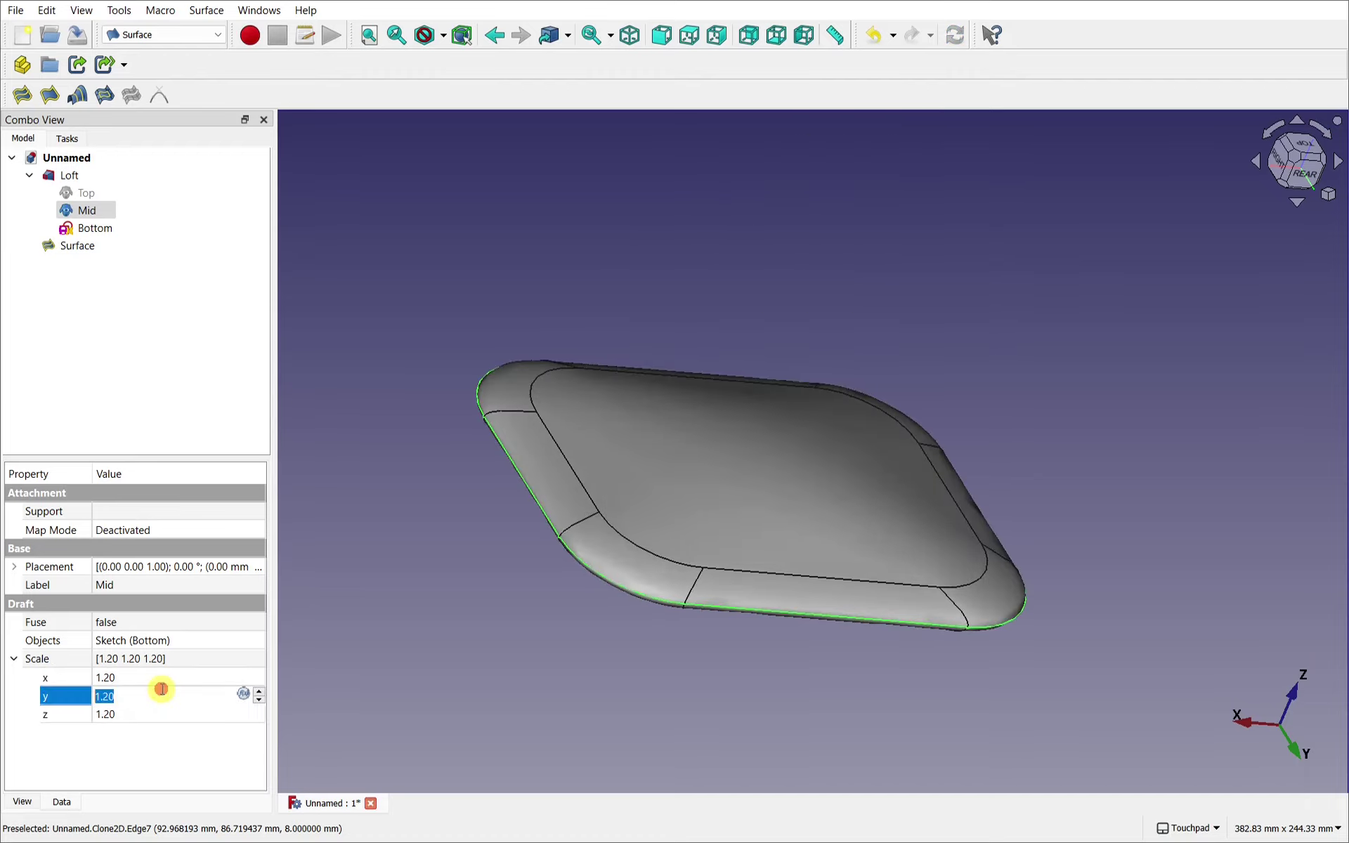
alt+drag(859, 600, 825, 386)
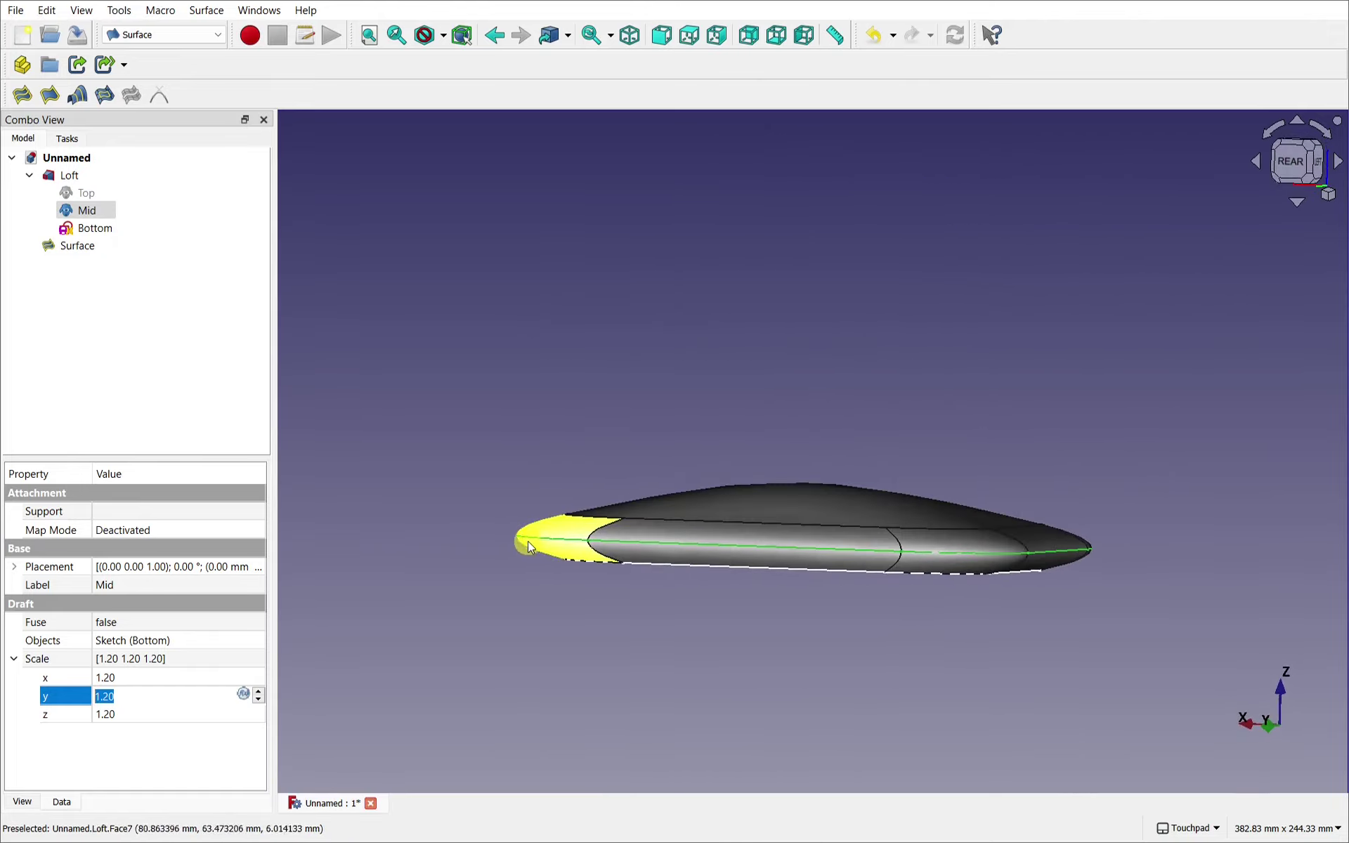
Set the Mid profile's scale to 1.1 in x, y and z
click(163, 679)
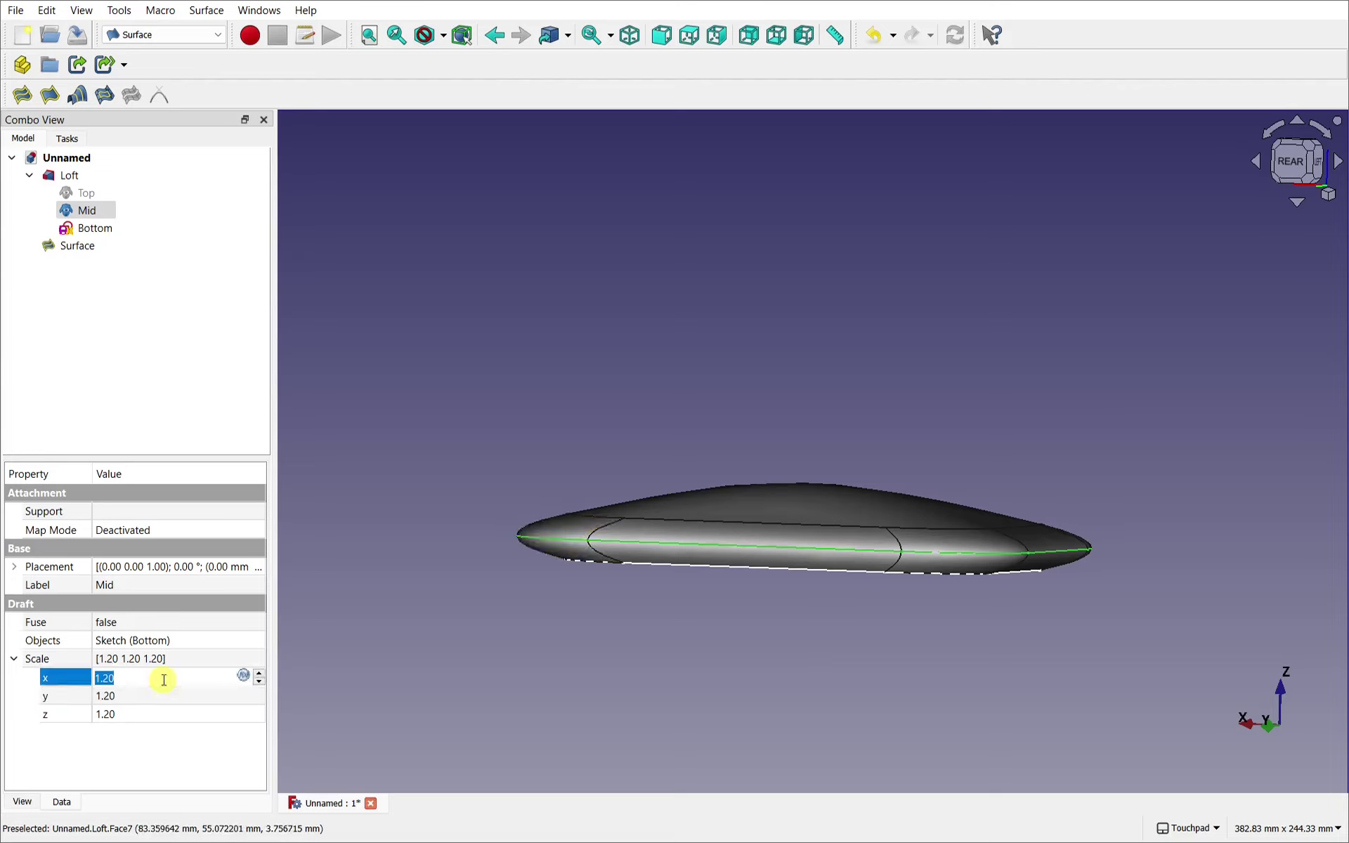
key(Tab)
text(1.1)
key(Tab)
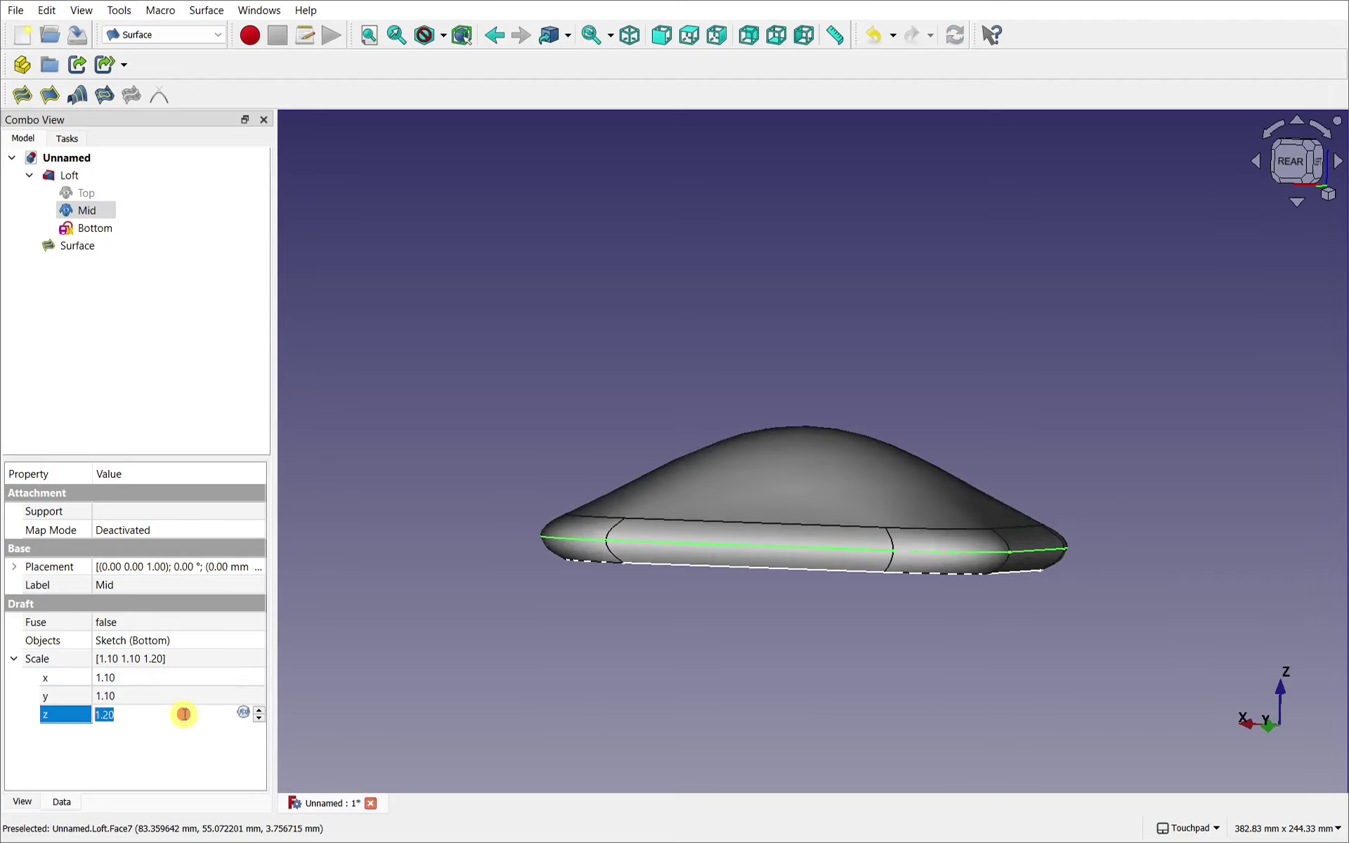
text(1.1)
click(172, 694)
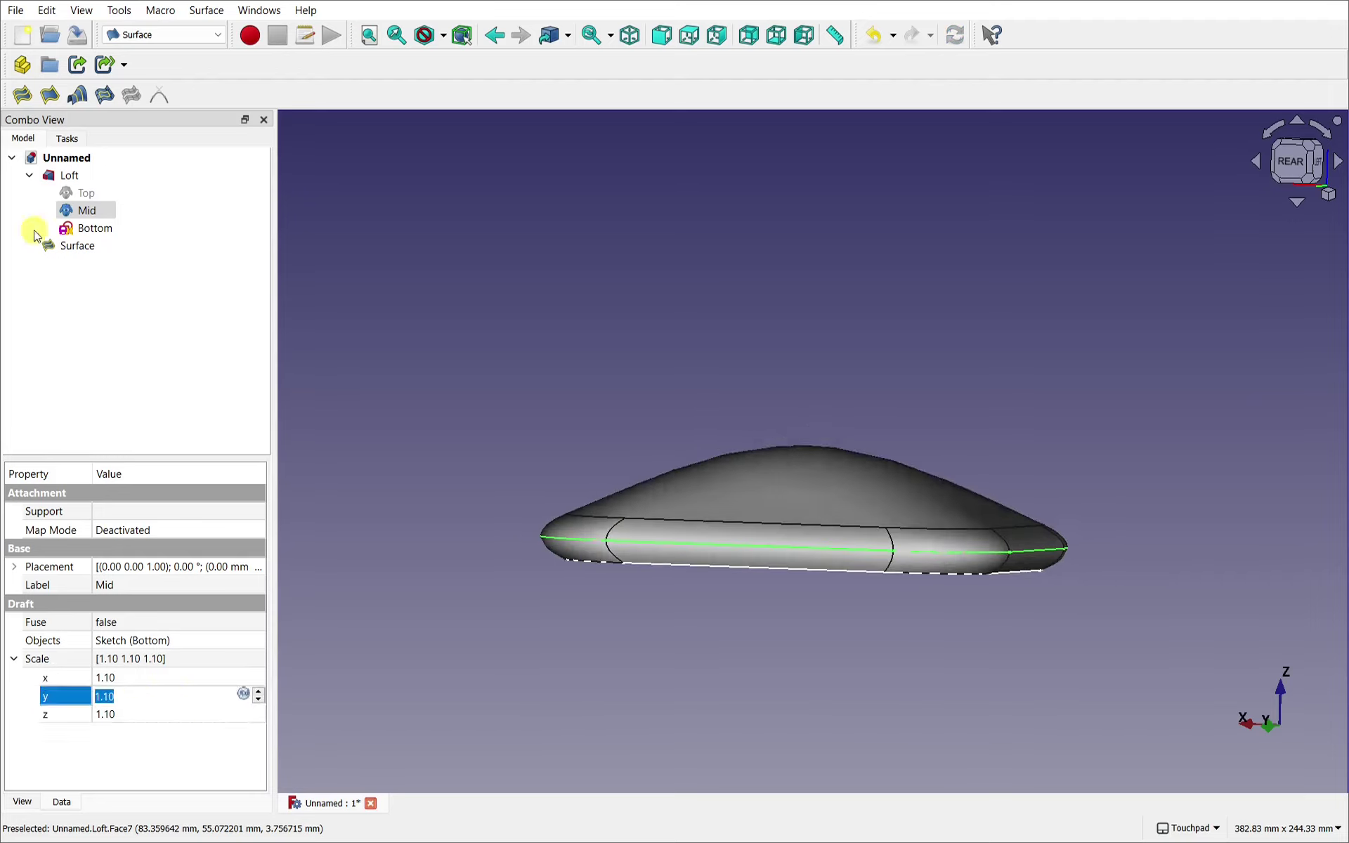
Scale the loft's Top profile to 0.9 in x, y and z and check the flatter cap from the side
click(90, 193)
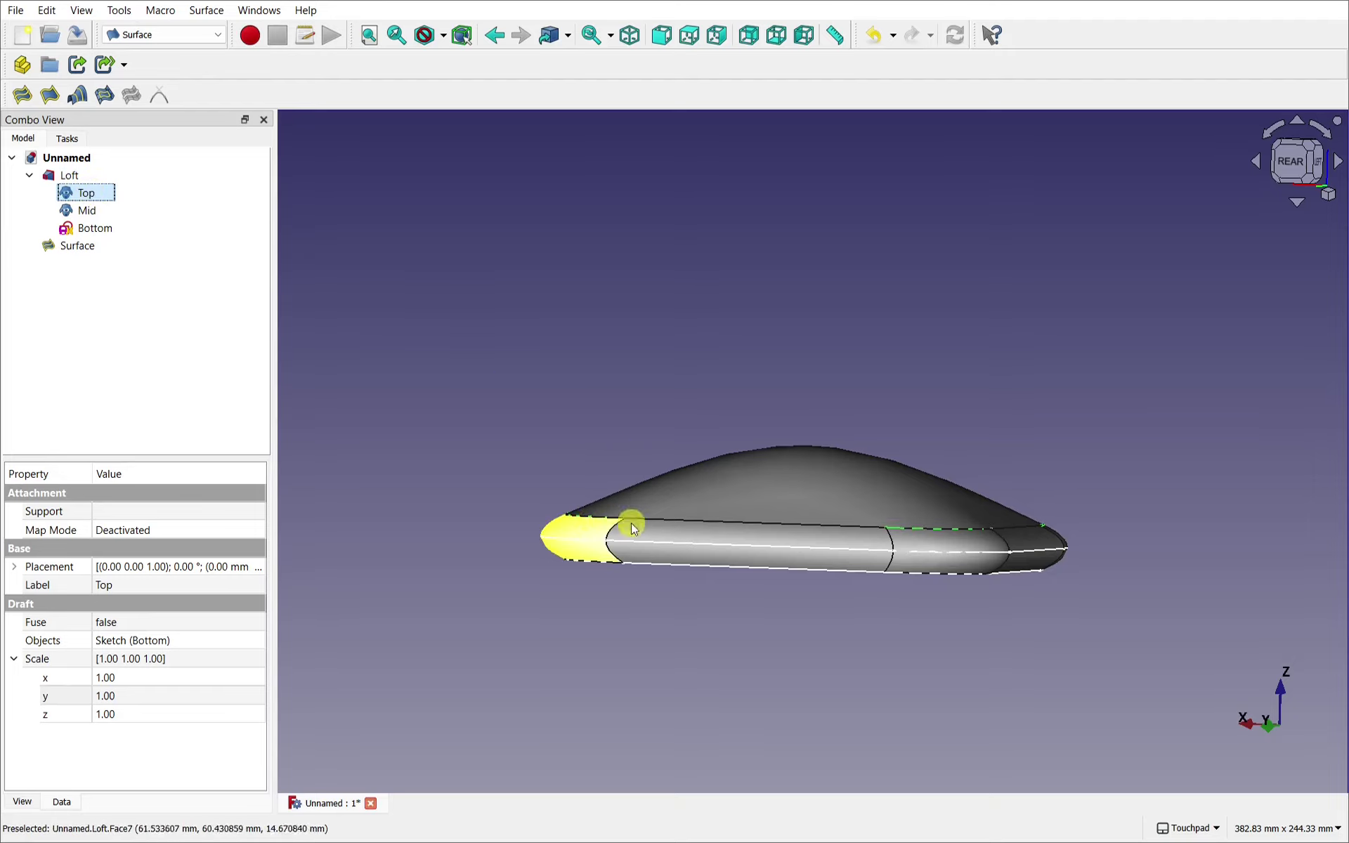
click(169, 678)
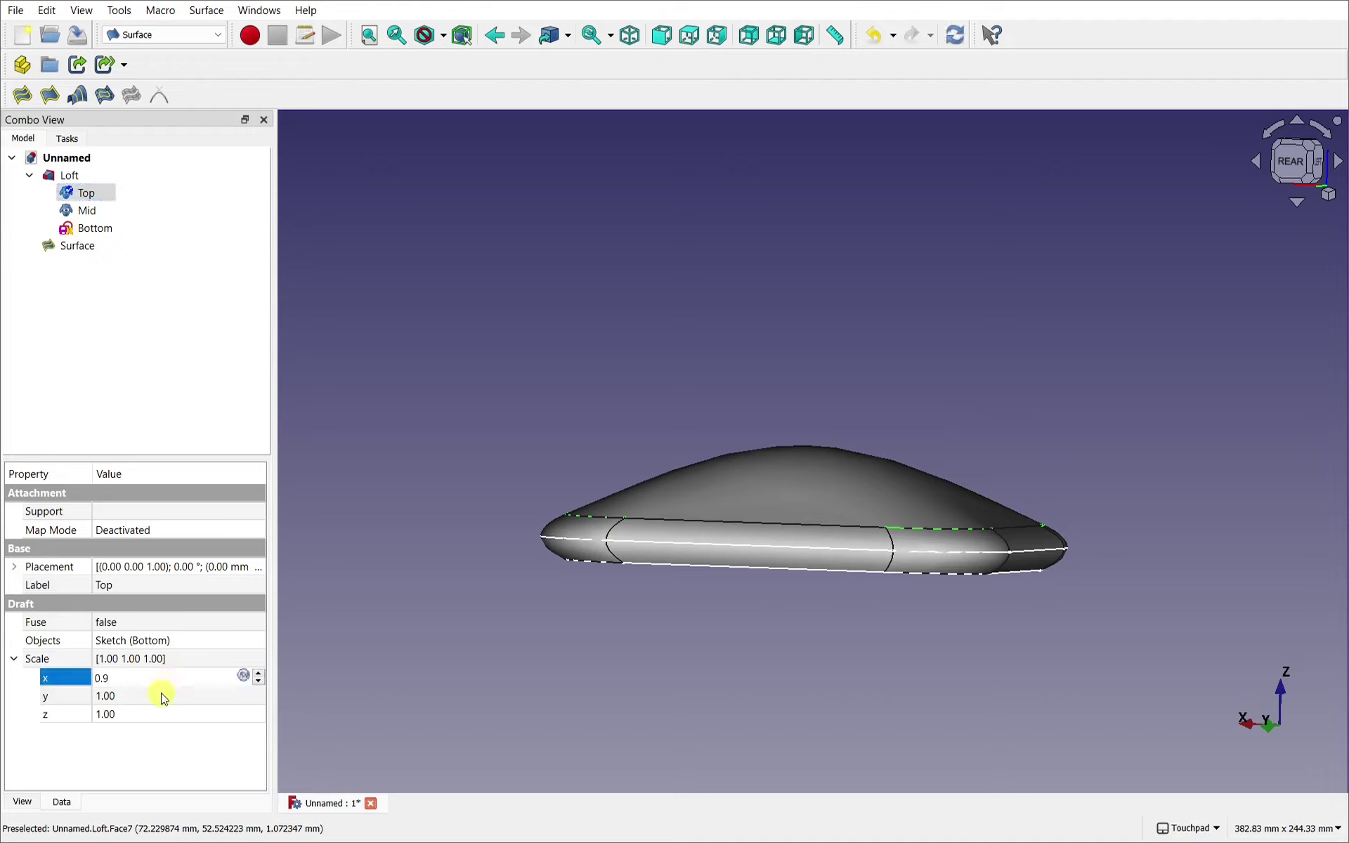
text(0.9)
click(161, 697)
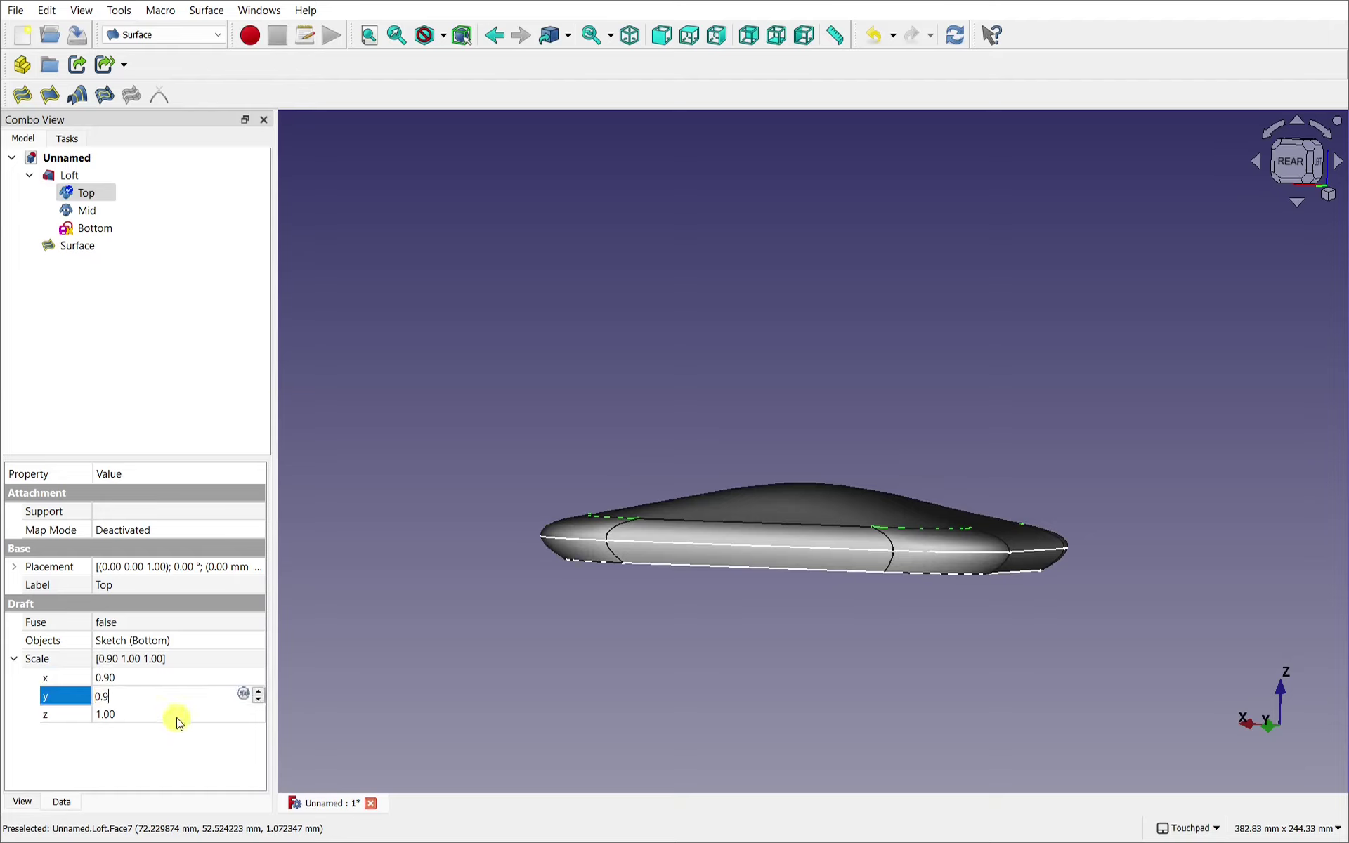
text(0.9)
click(177, 713)
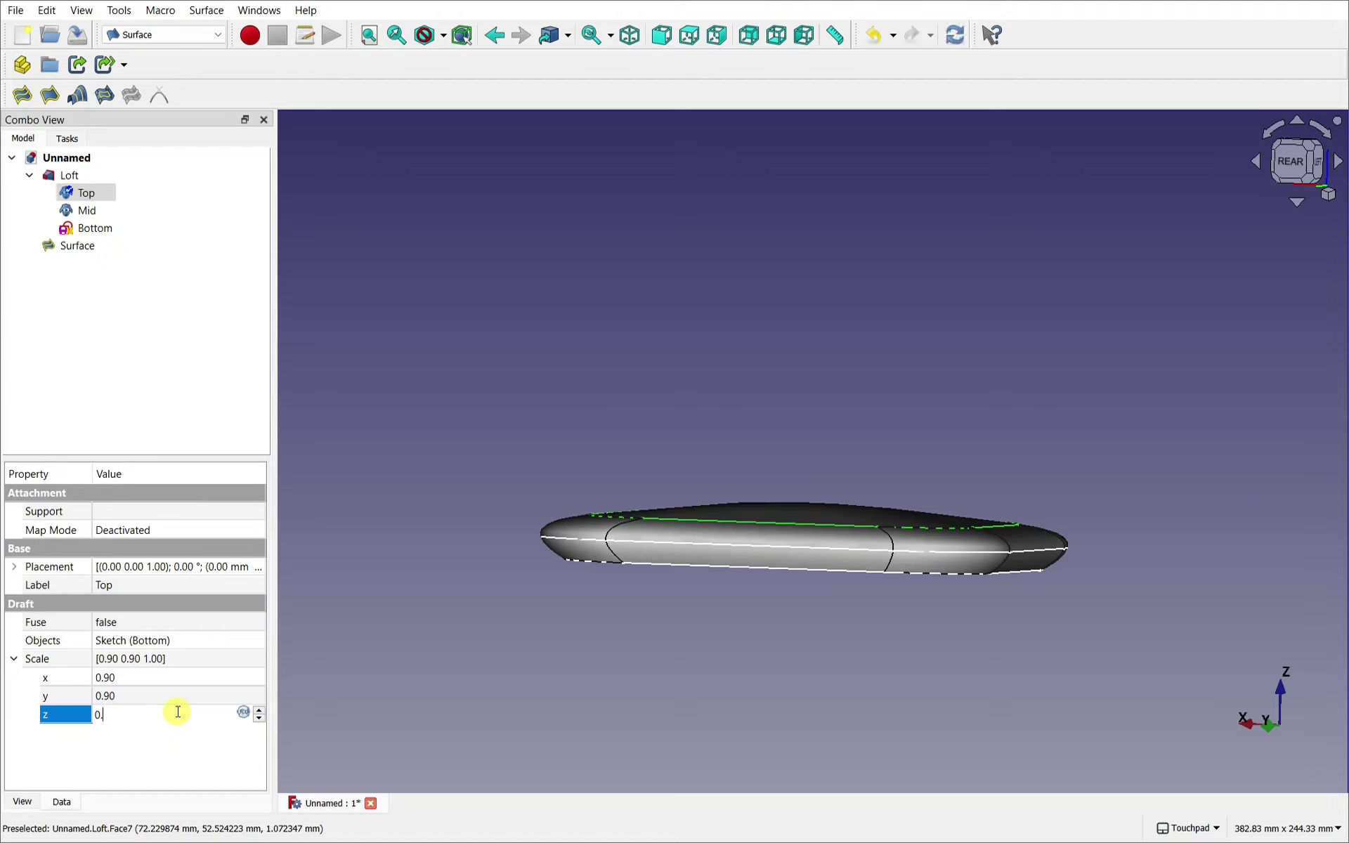
text(0.9)
click(168, 686)
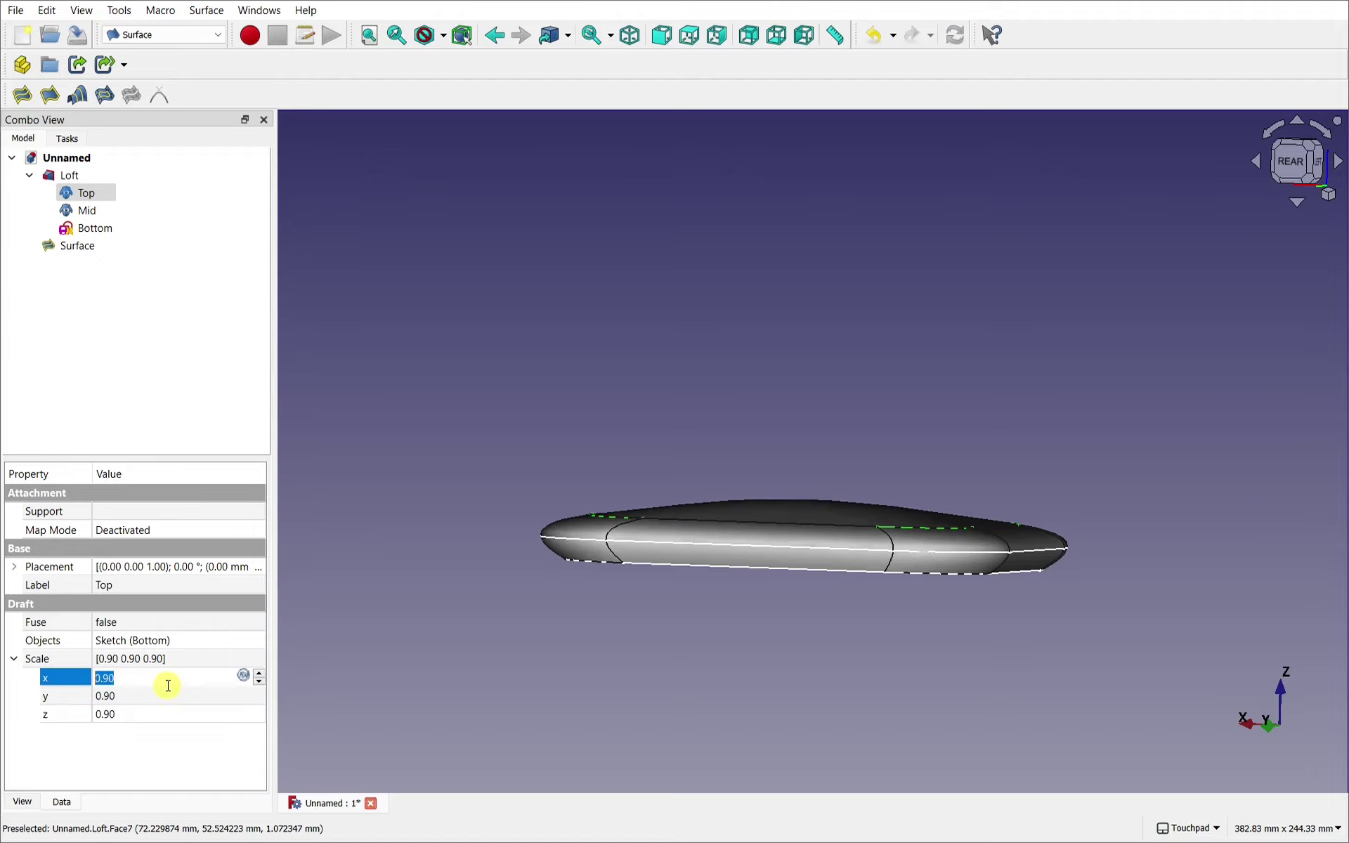
middle_drag(765, 569, 588, 580)
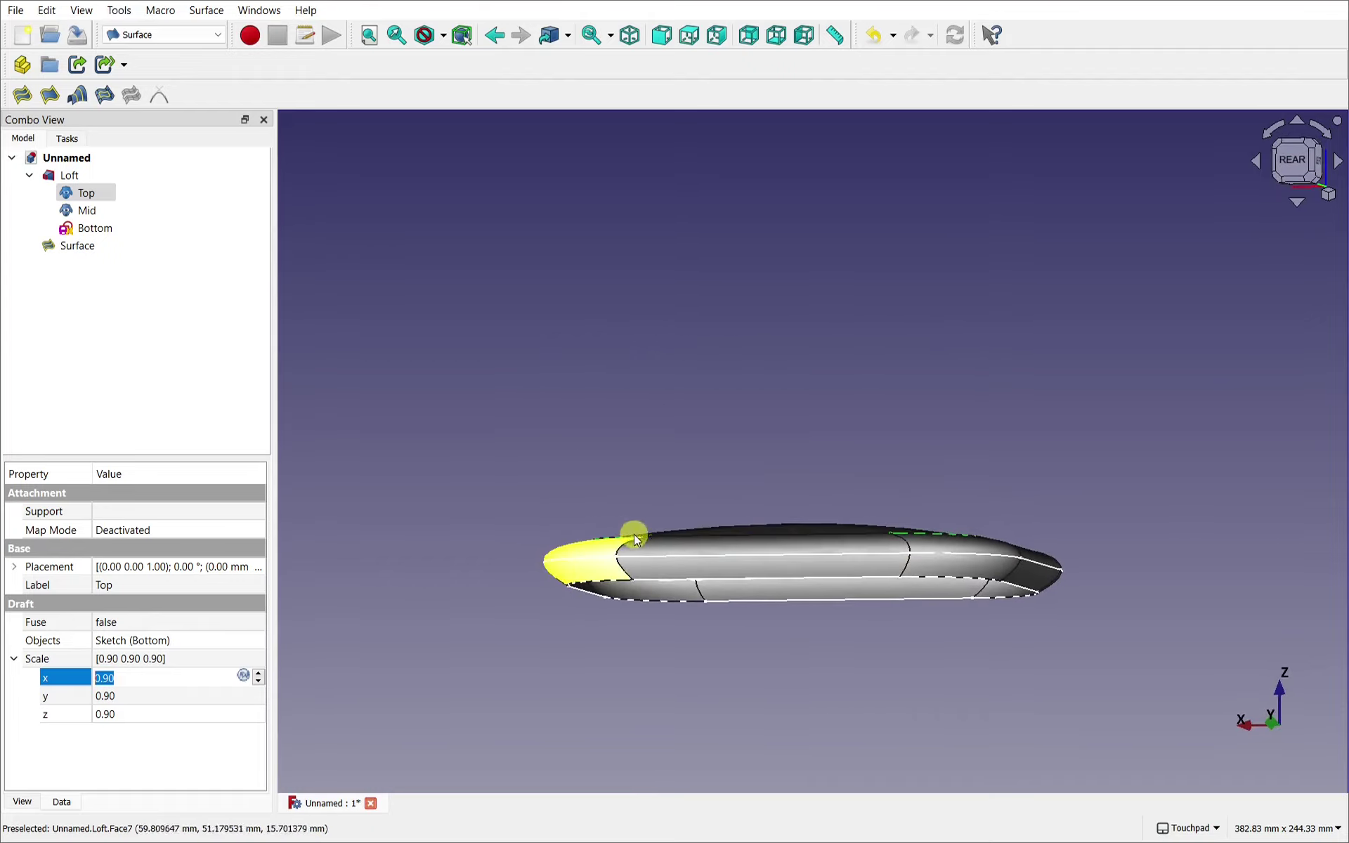
middle_drag(632, 533, 883, 461)
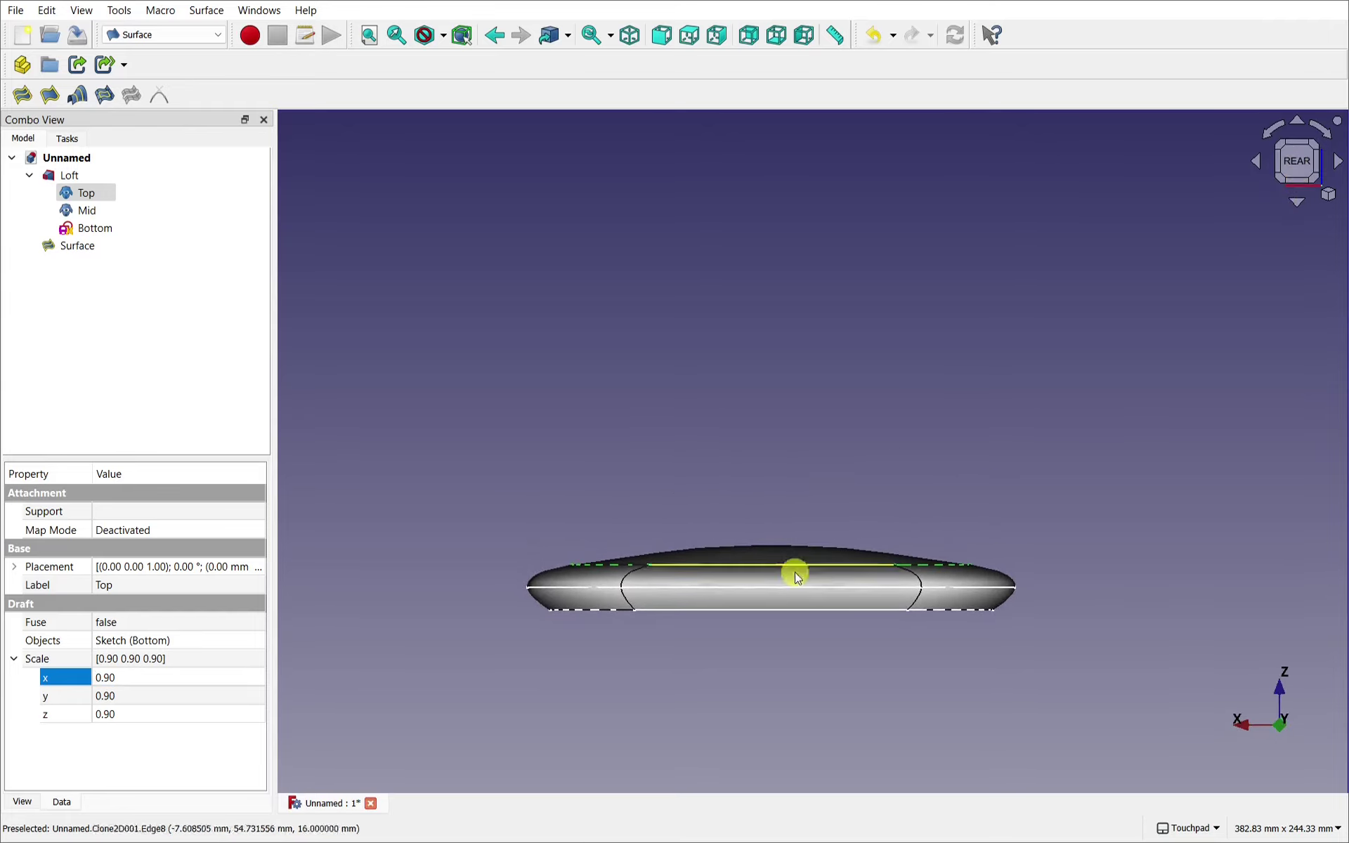
Hide the Top, Mid and Bottom profiles of the loft and clear the selection
shift+click(90, 229)
key(space)
mouse_move(696, 422)
middle_down()
mouse_move(804, 461)
mouse_move(777, 594)
mouse_move(778, 494)
mouse_move(665, 723)
mouse_move(970, 663)
mouse_move(546, 623)
middle_up()
click(970, 664)
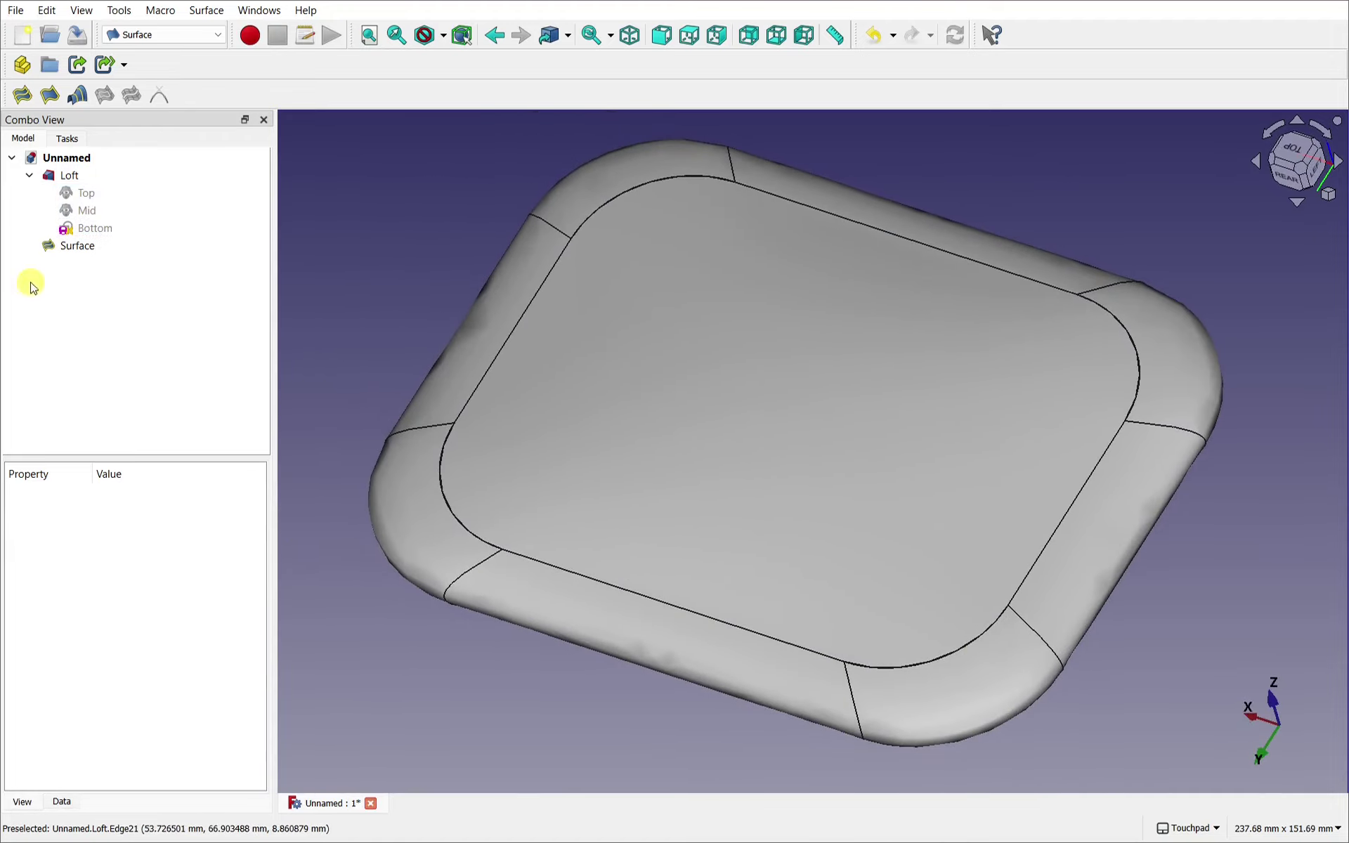
Start a filling surface for the underside and add the loft's eight bottom edges in order as its boundary
click(45, 246)
middle_drag(780, 416, 913, 187)
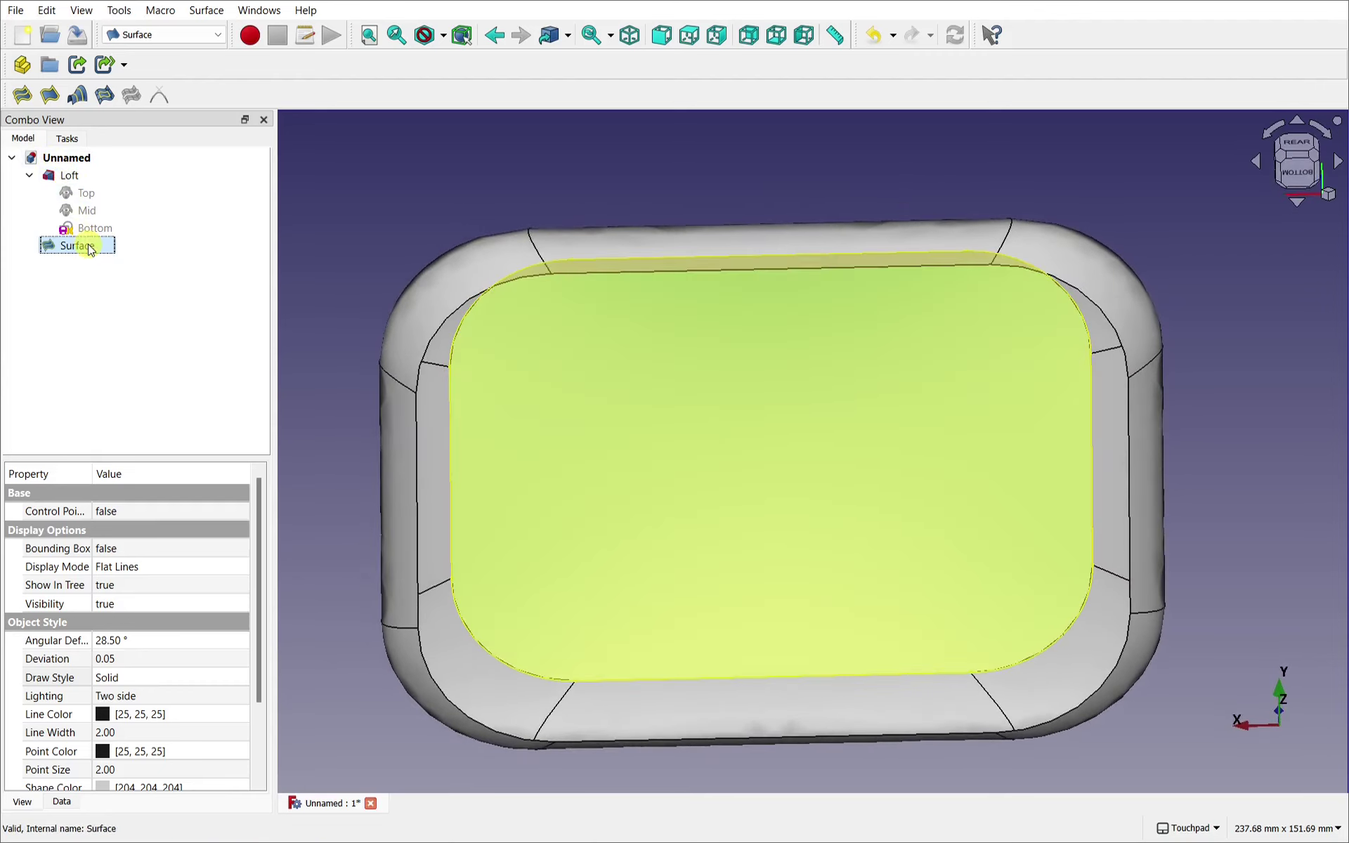
click(455, 204)
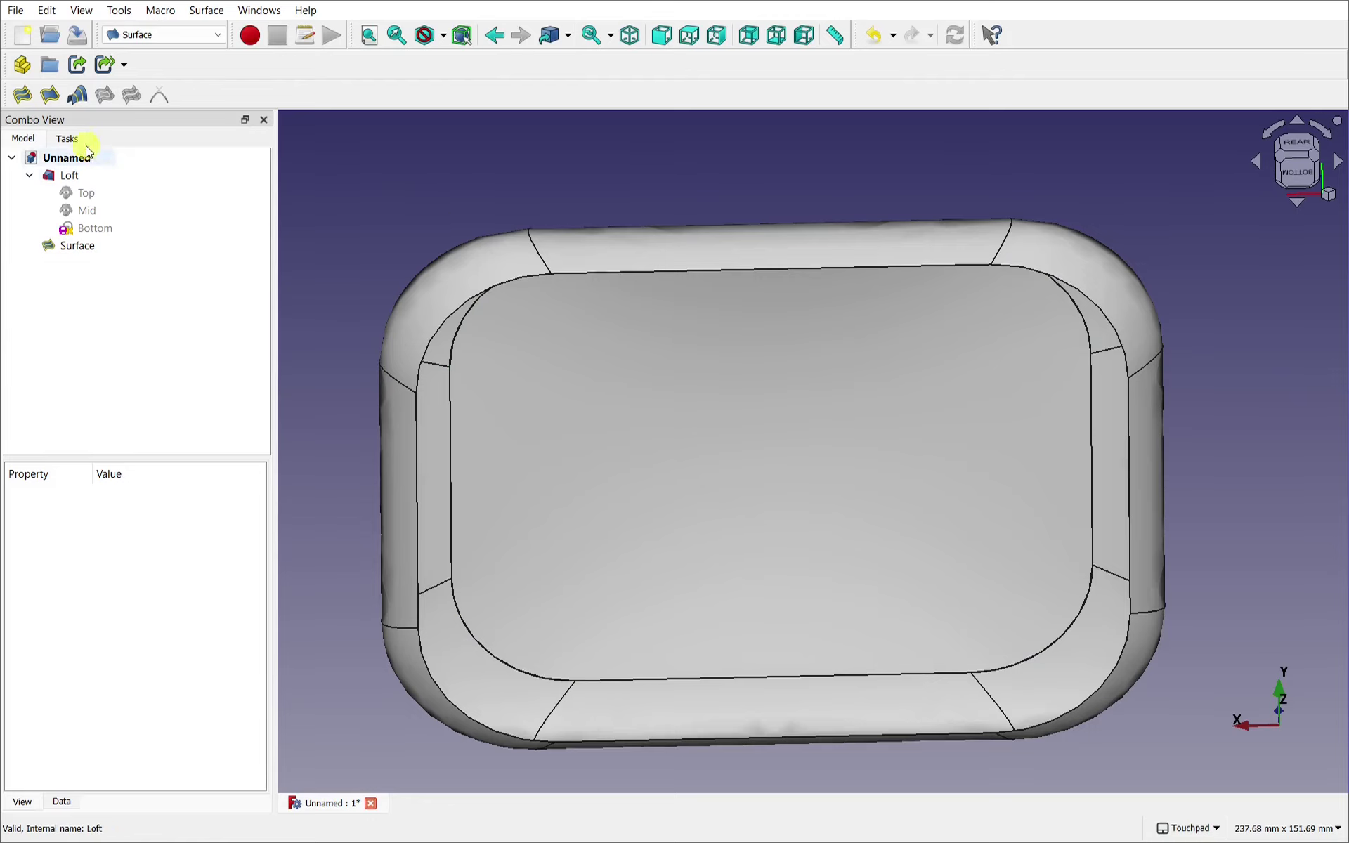
click(23, 97)
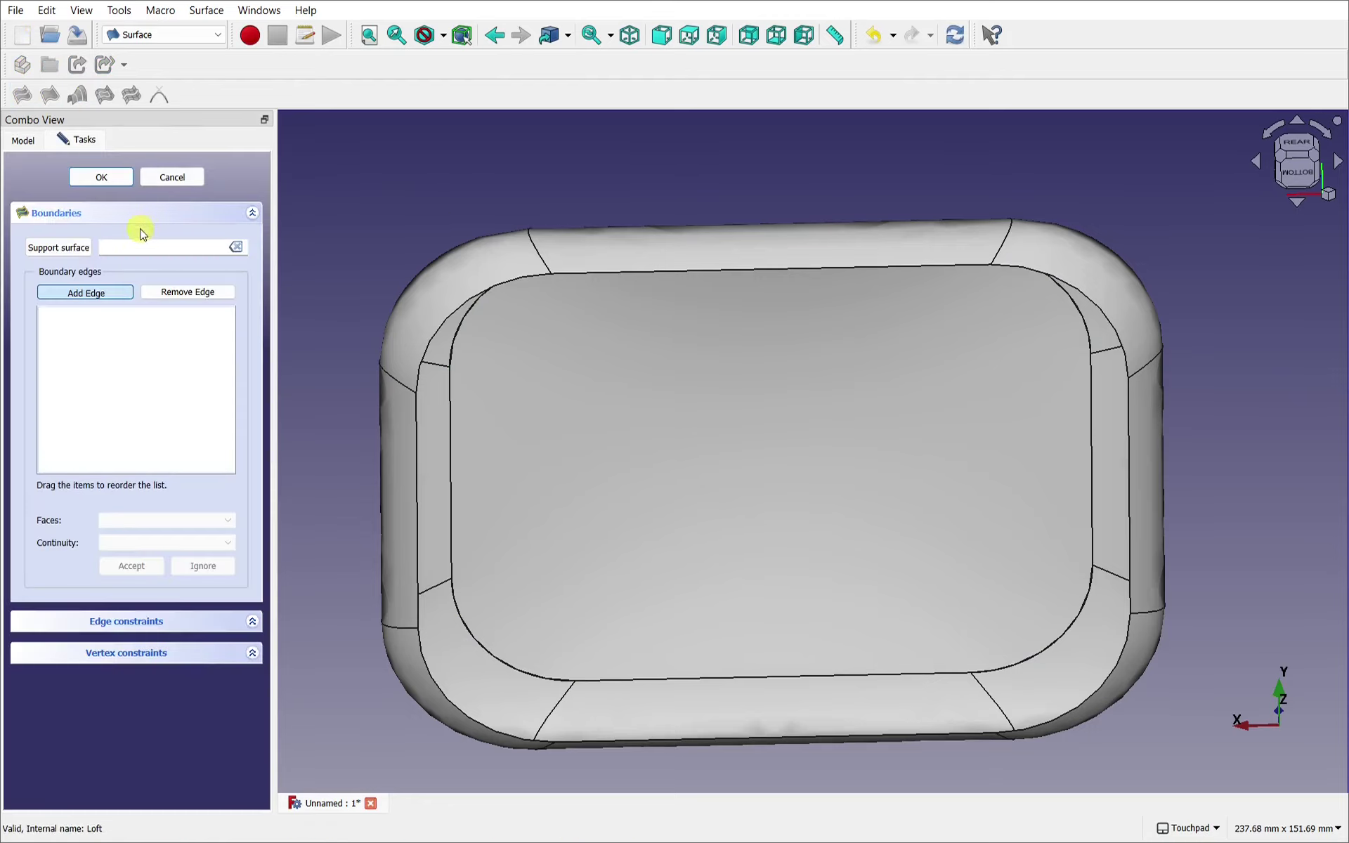
click(468, 298)
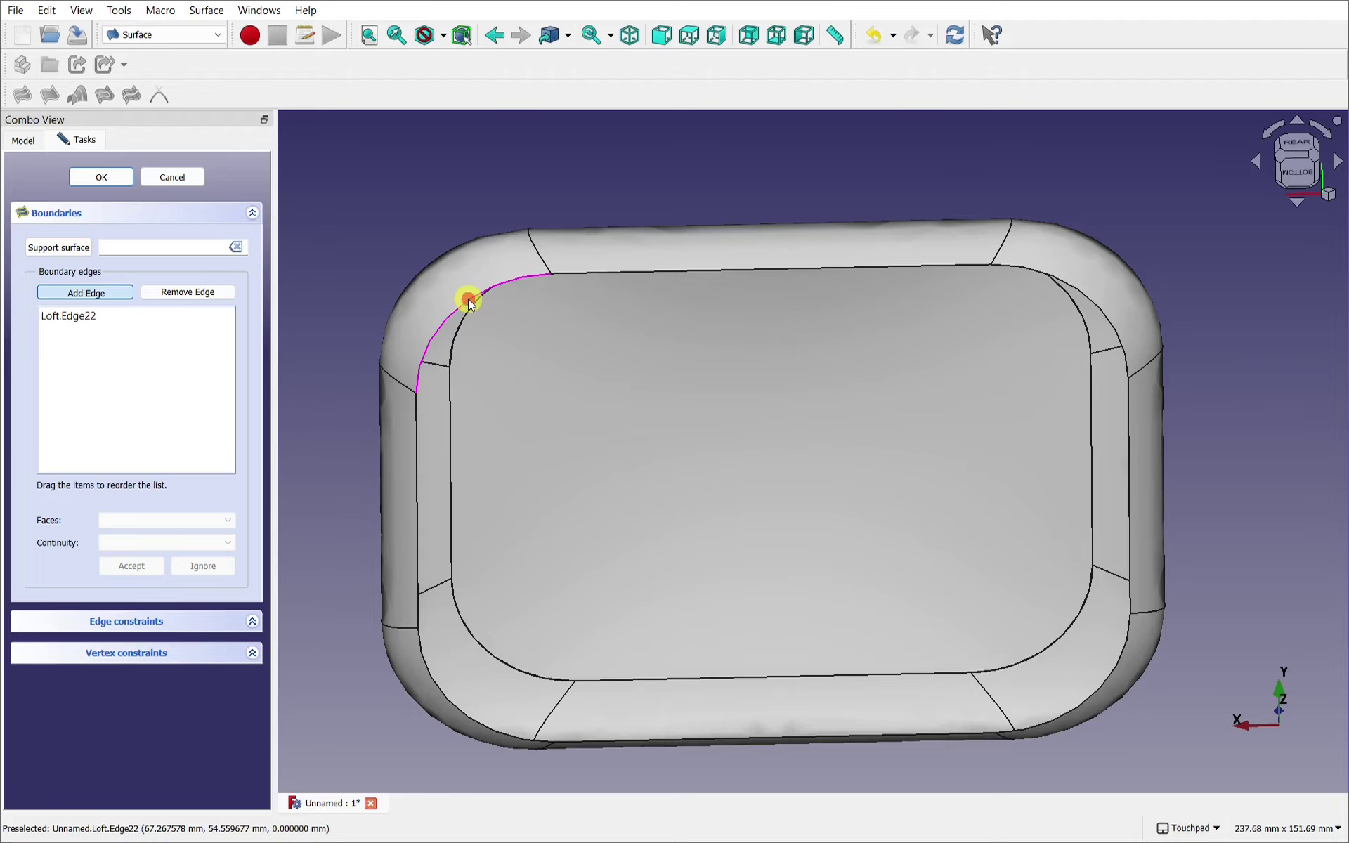
click(648, 267)
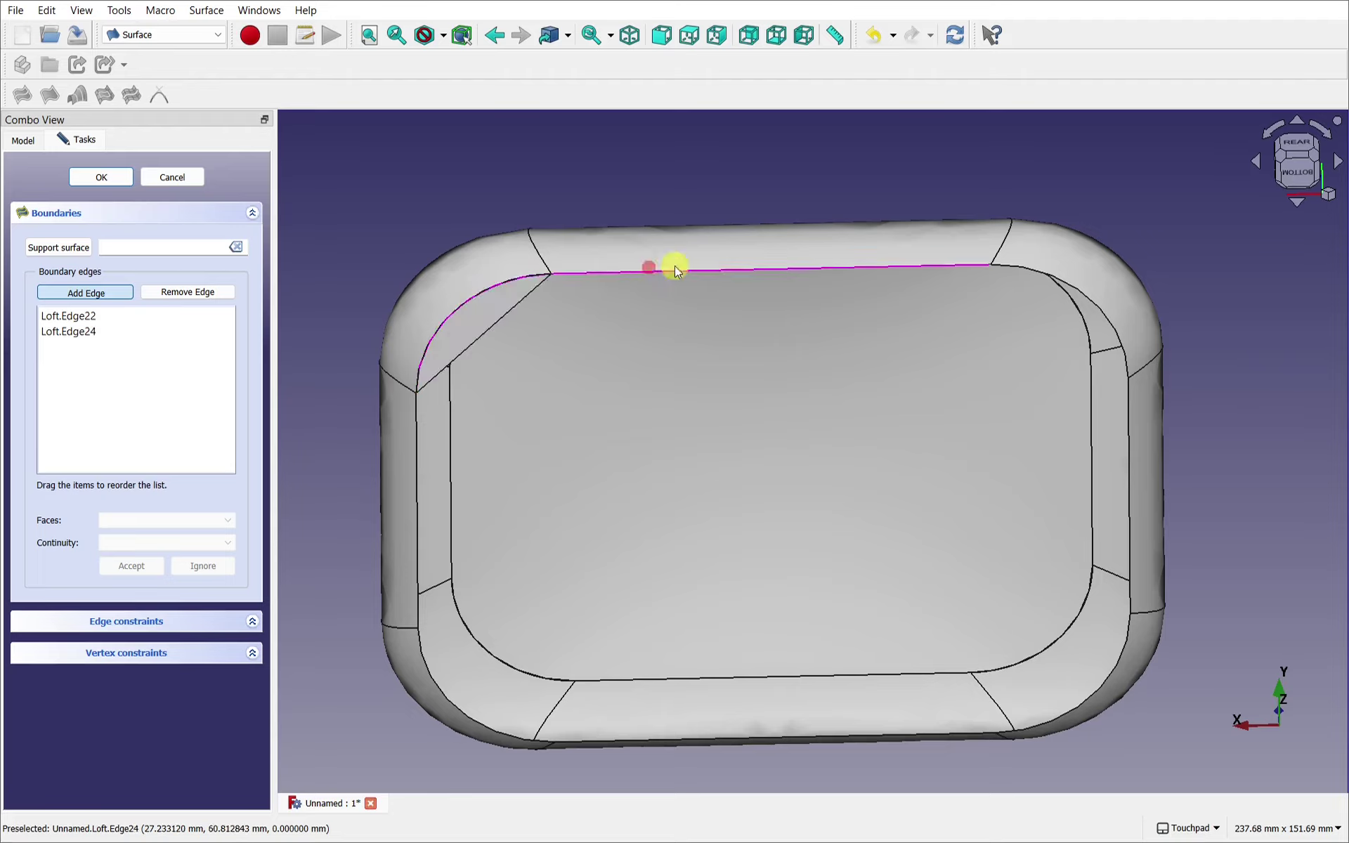
click(1089, 297)
click(1127, 441)
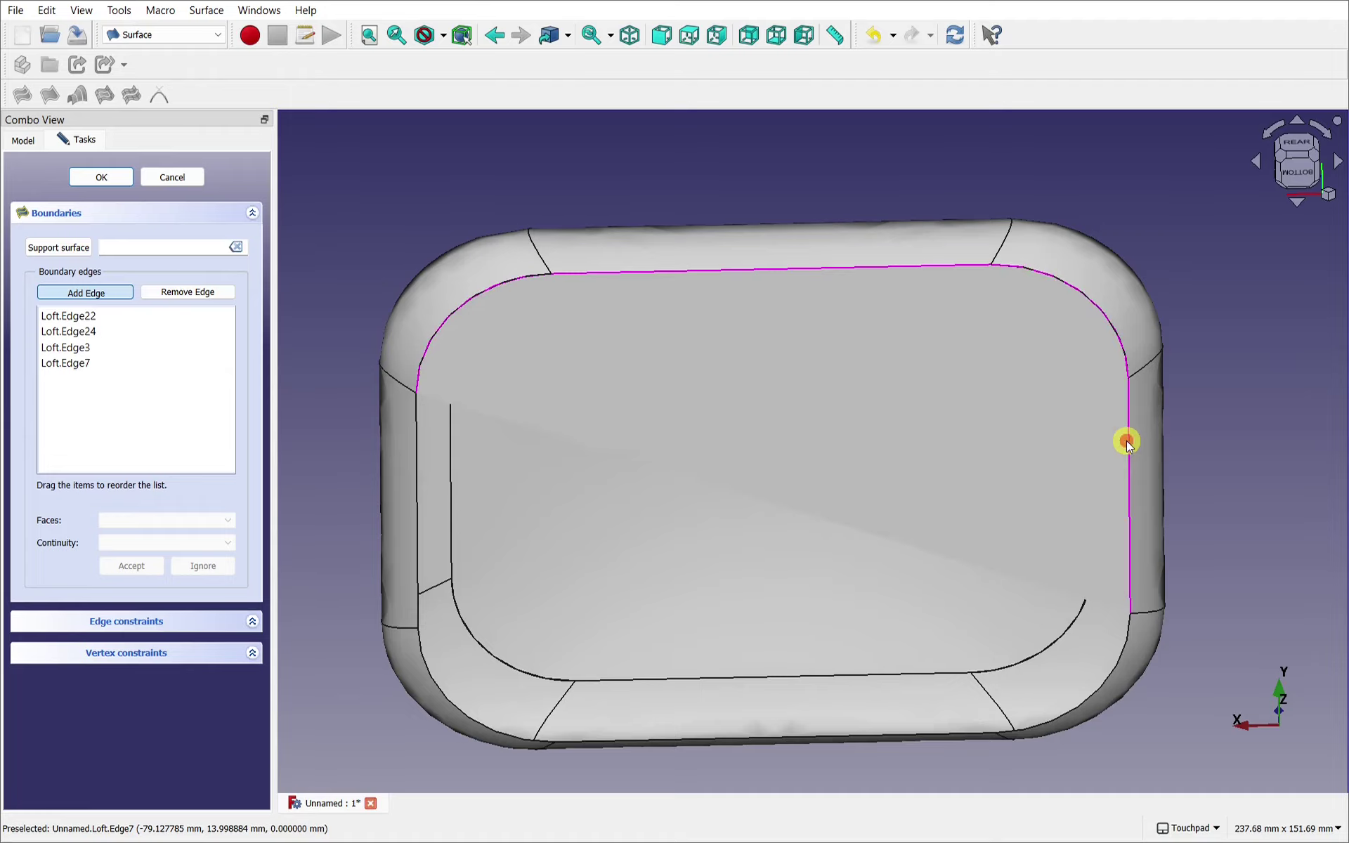
click(1080, 713)
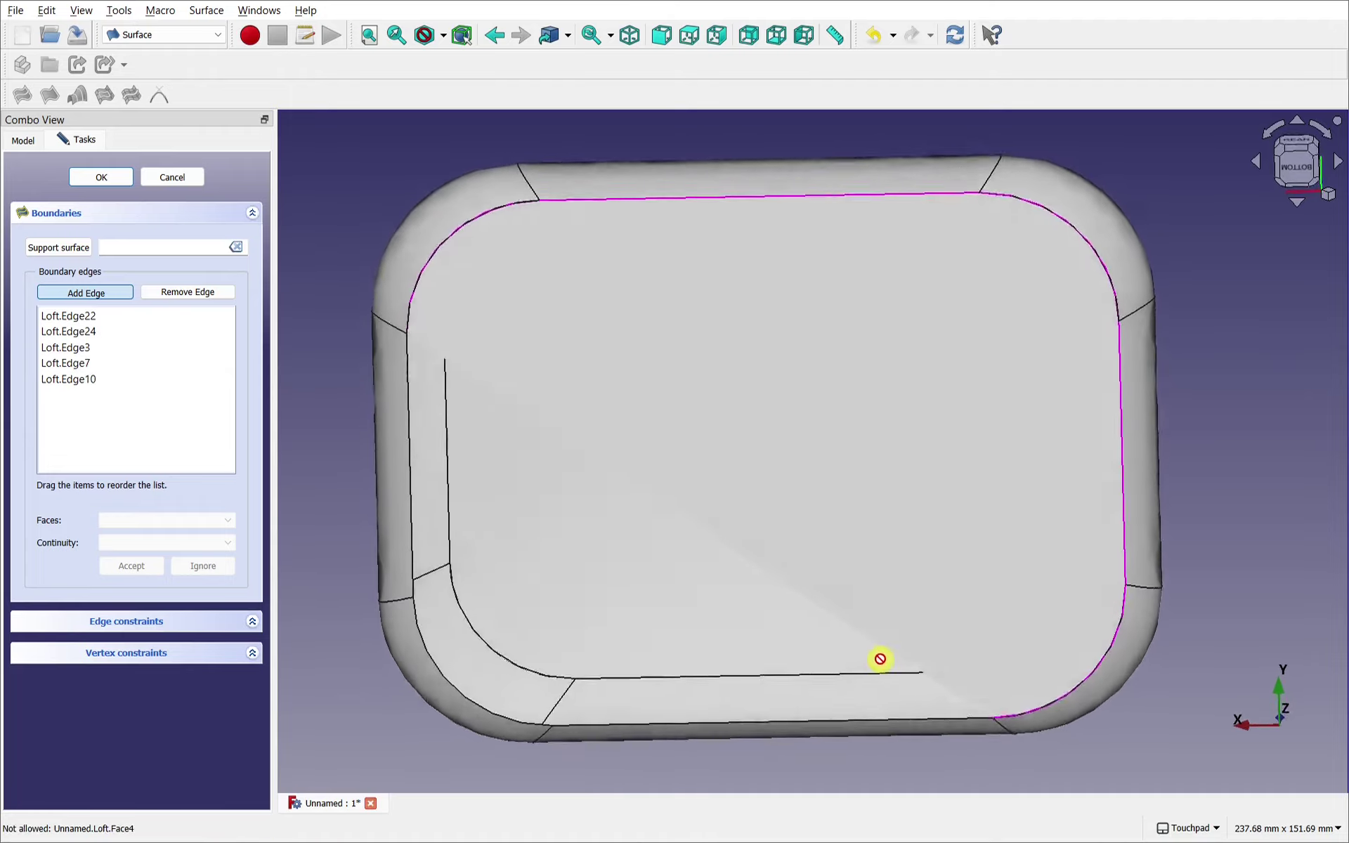
click(873, 704)
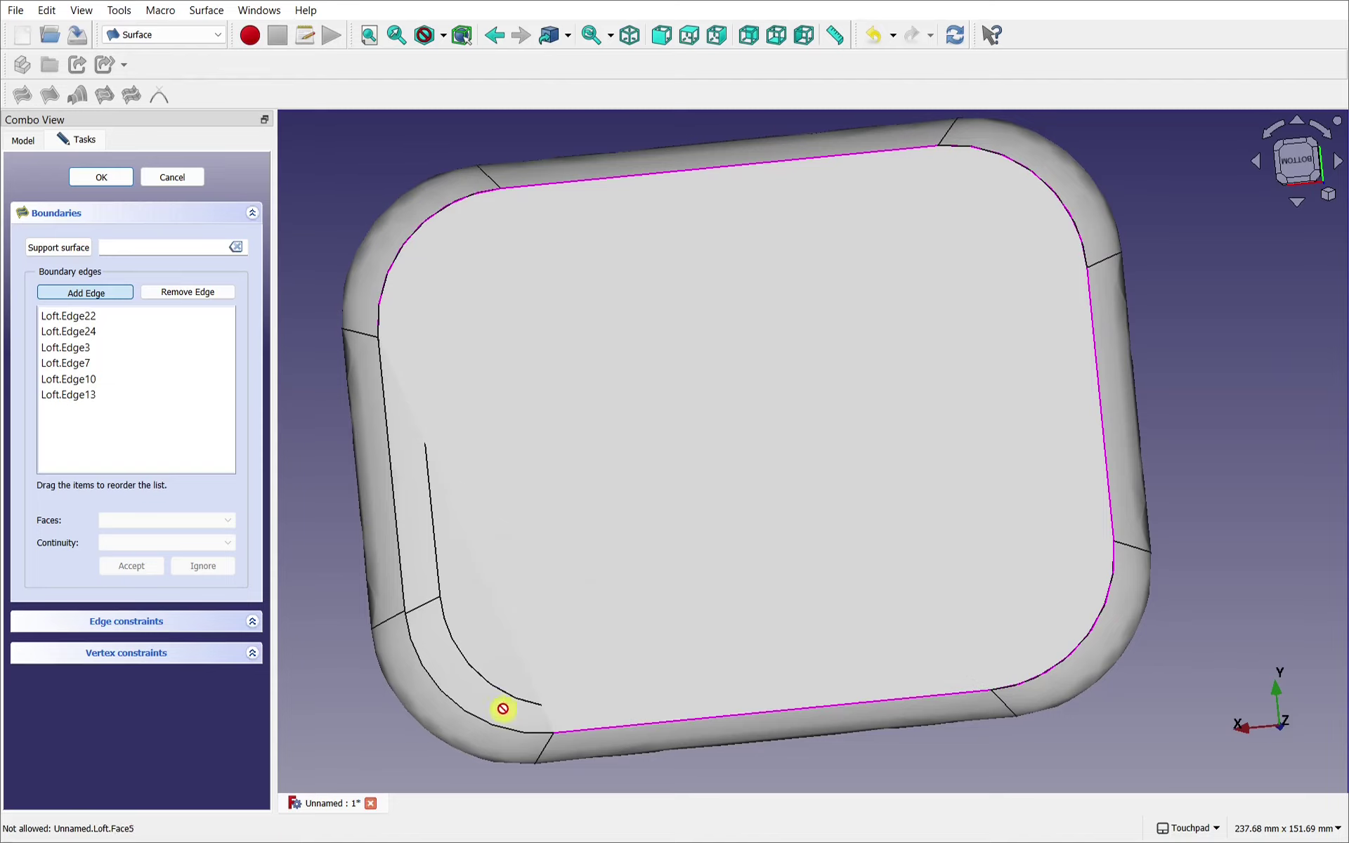
click(482, 722)
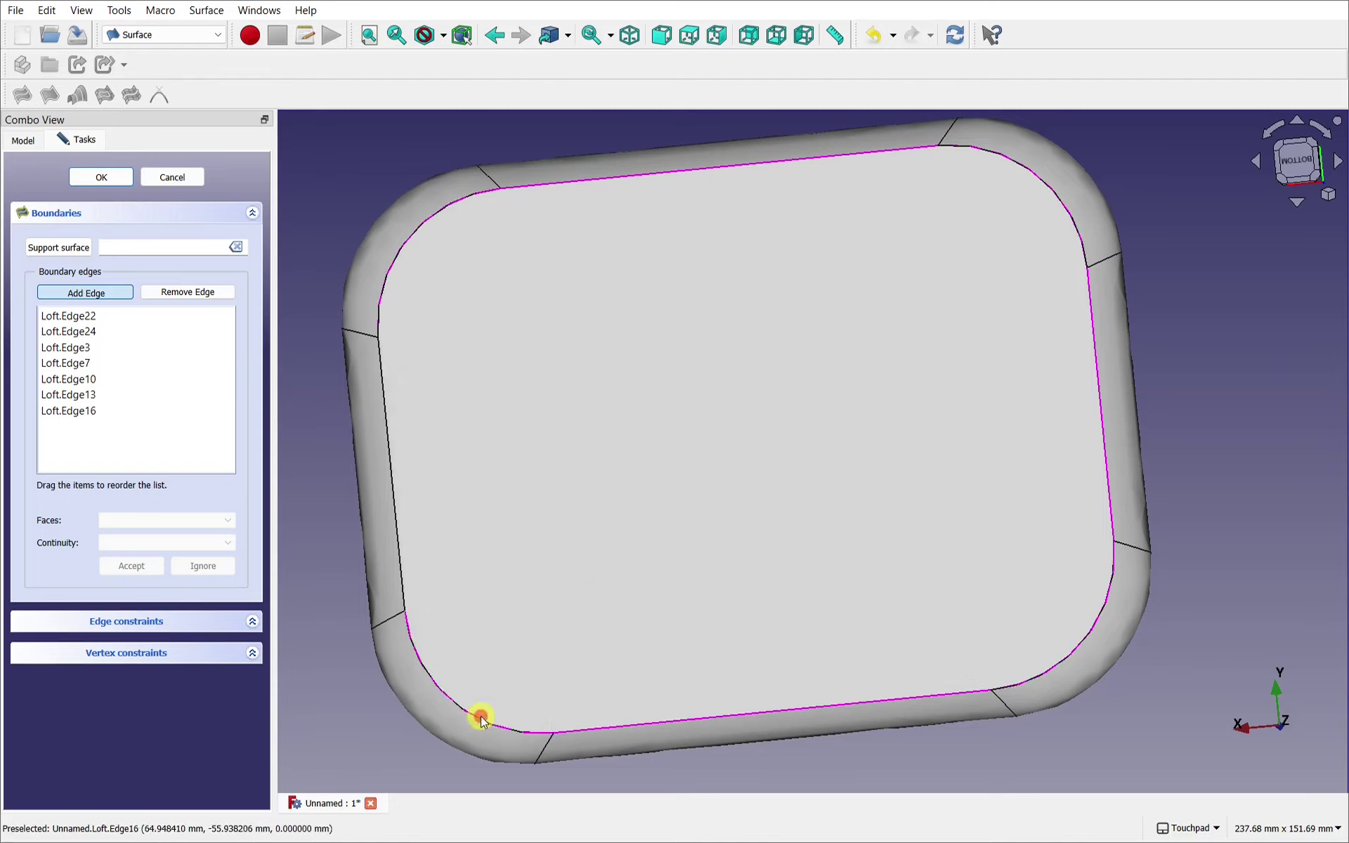
click(393, 493)
Try G1 continuity with Face7 on the boundary edge Loft.Edge22 and inspect the bottom surface from the side
alt+drag(708, 208, 562, 576)
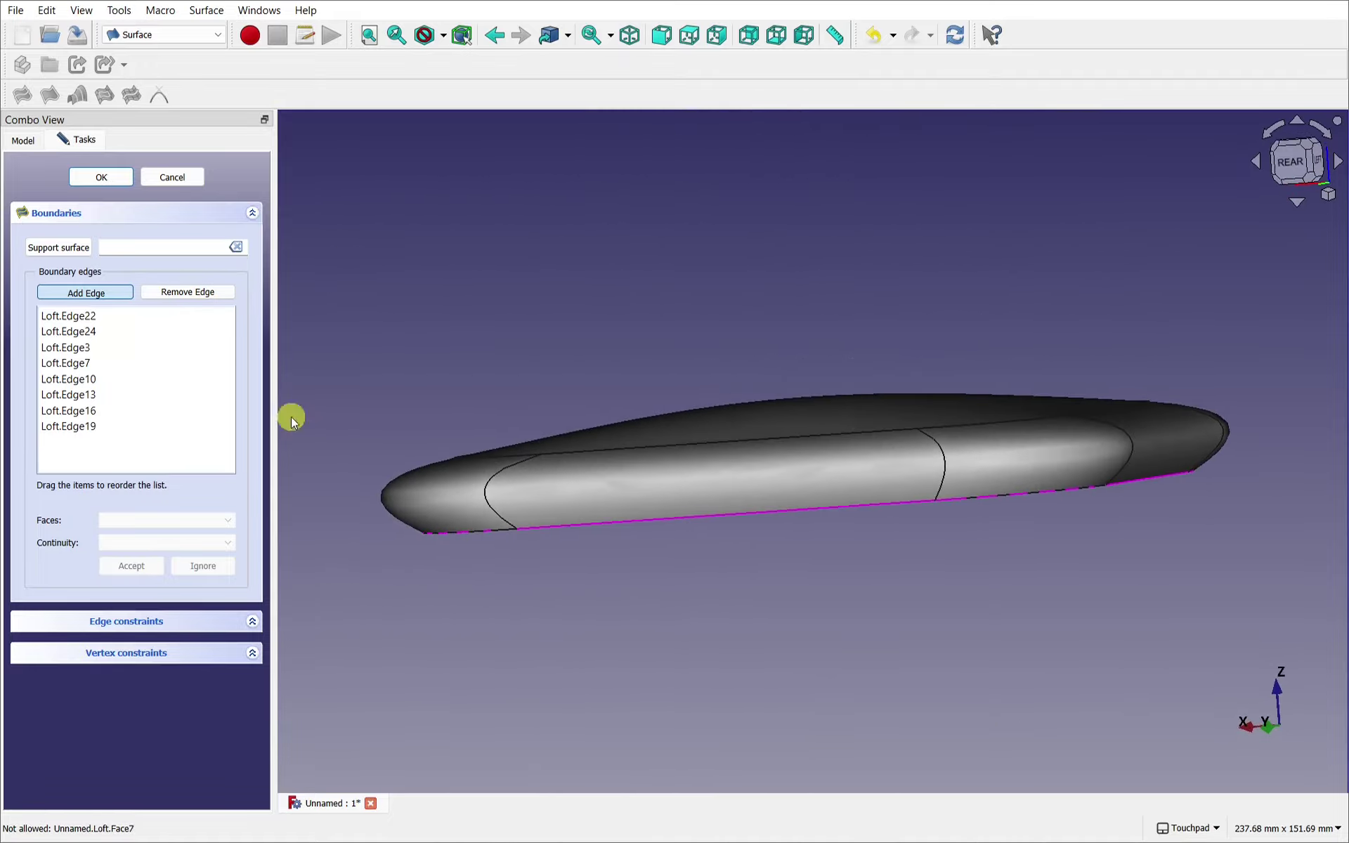
click(91, 321)
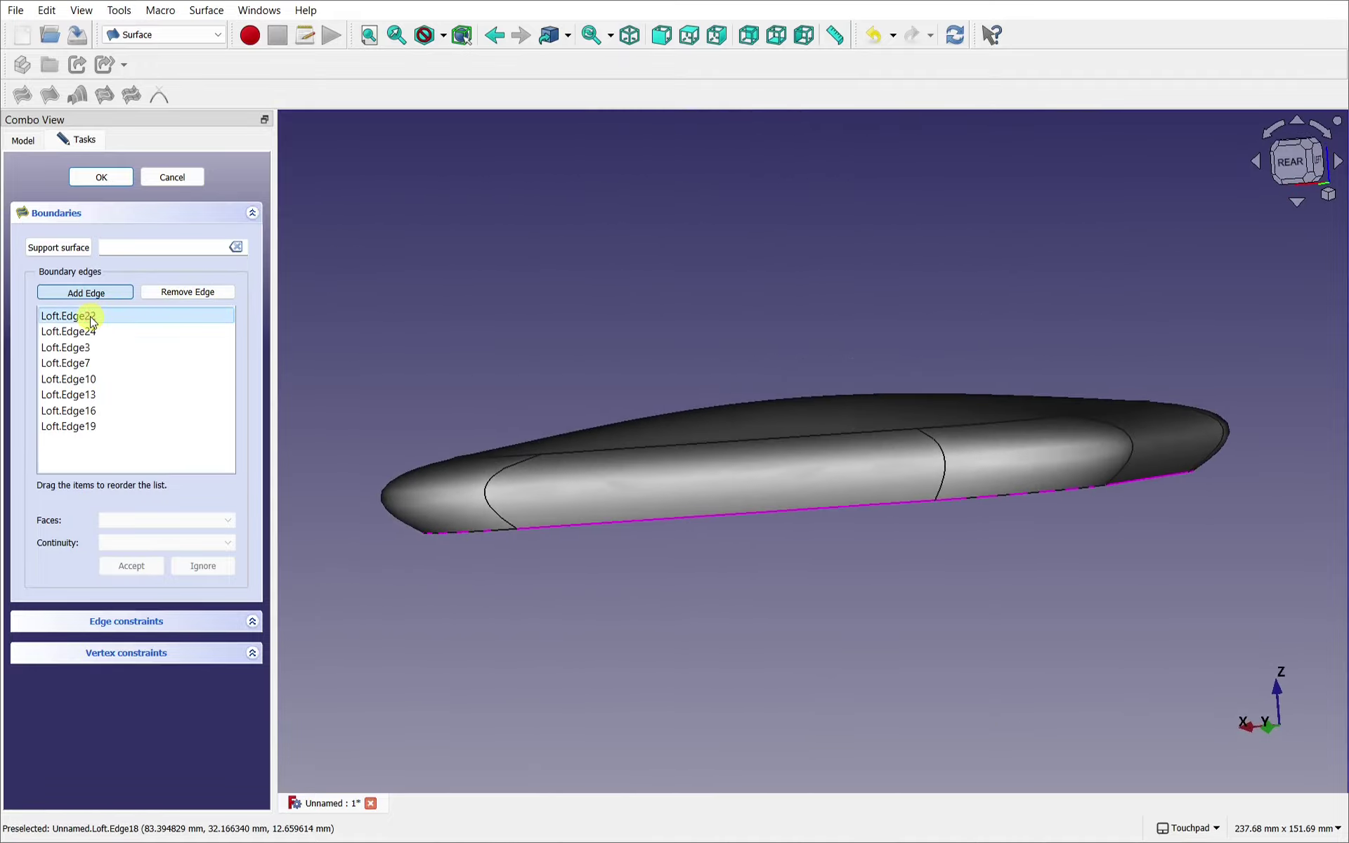
double_click(91, 321)
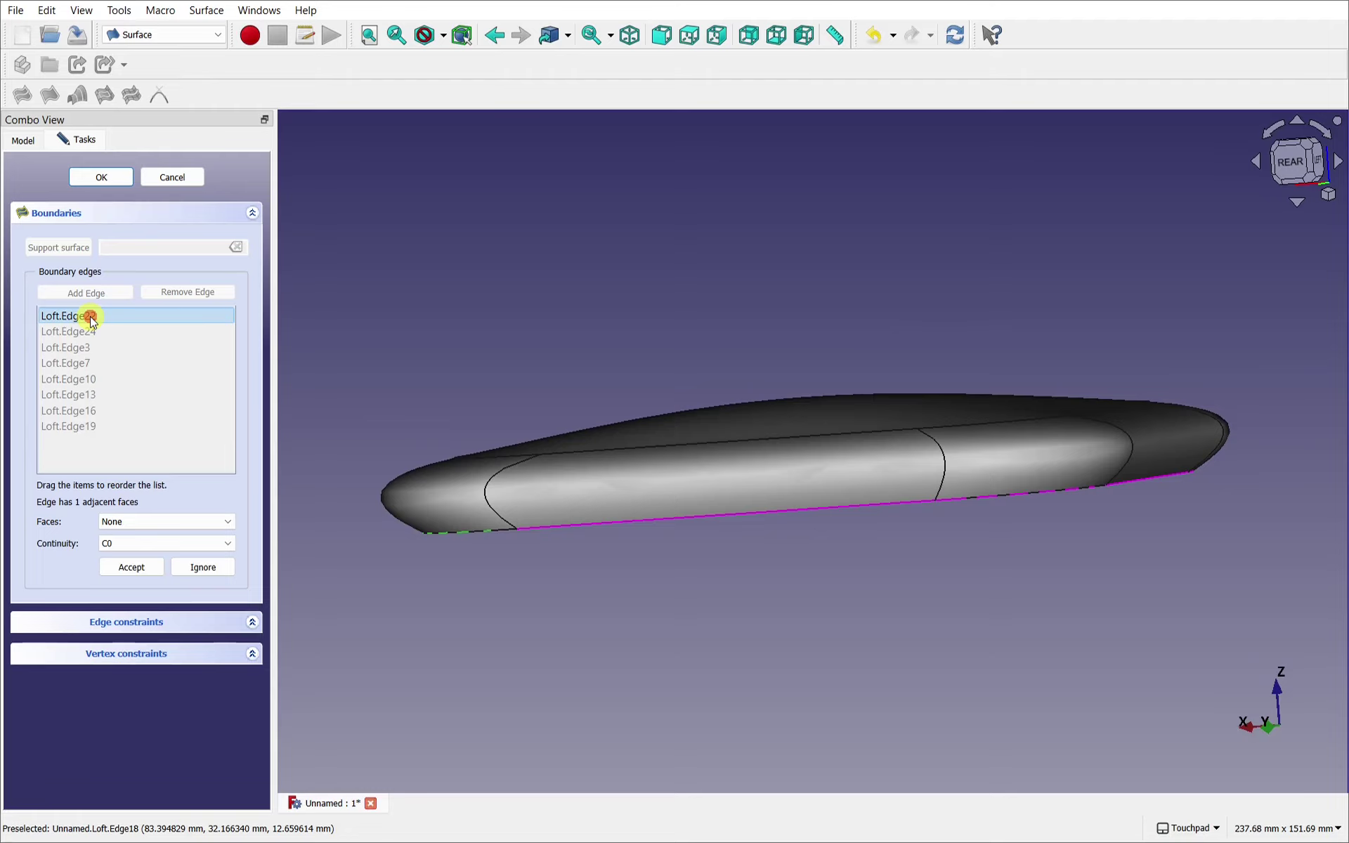
click(171, 522)
click(148, 546)
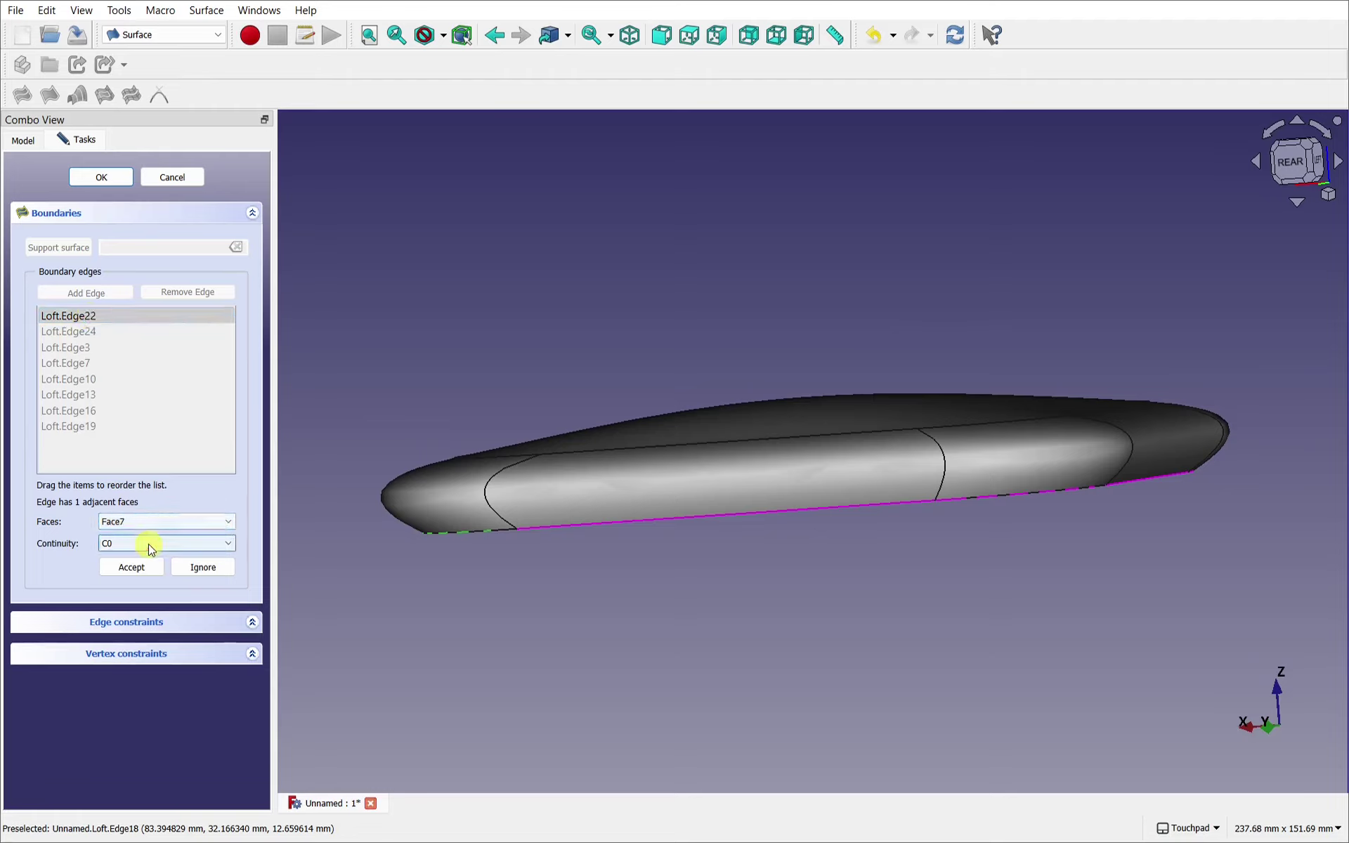
click(148, 544)
click(149, 568)
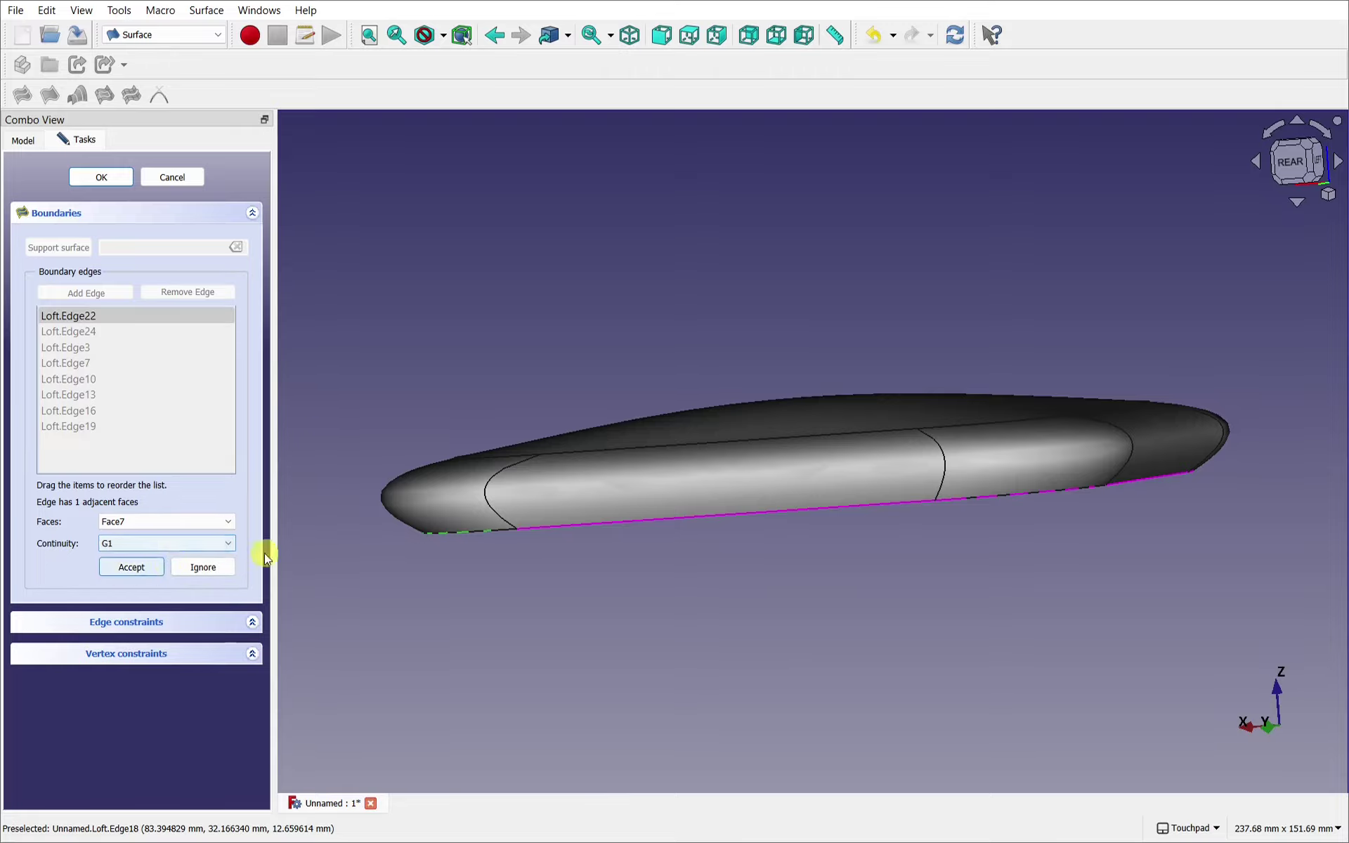
click(130, 569)
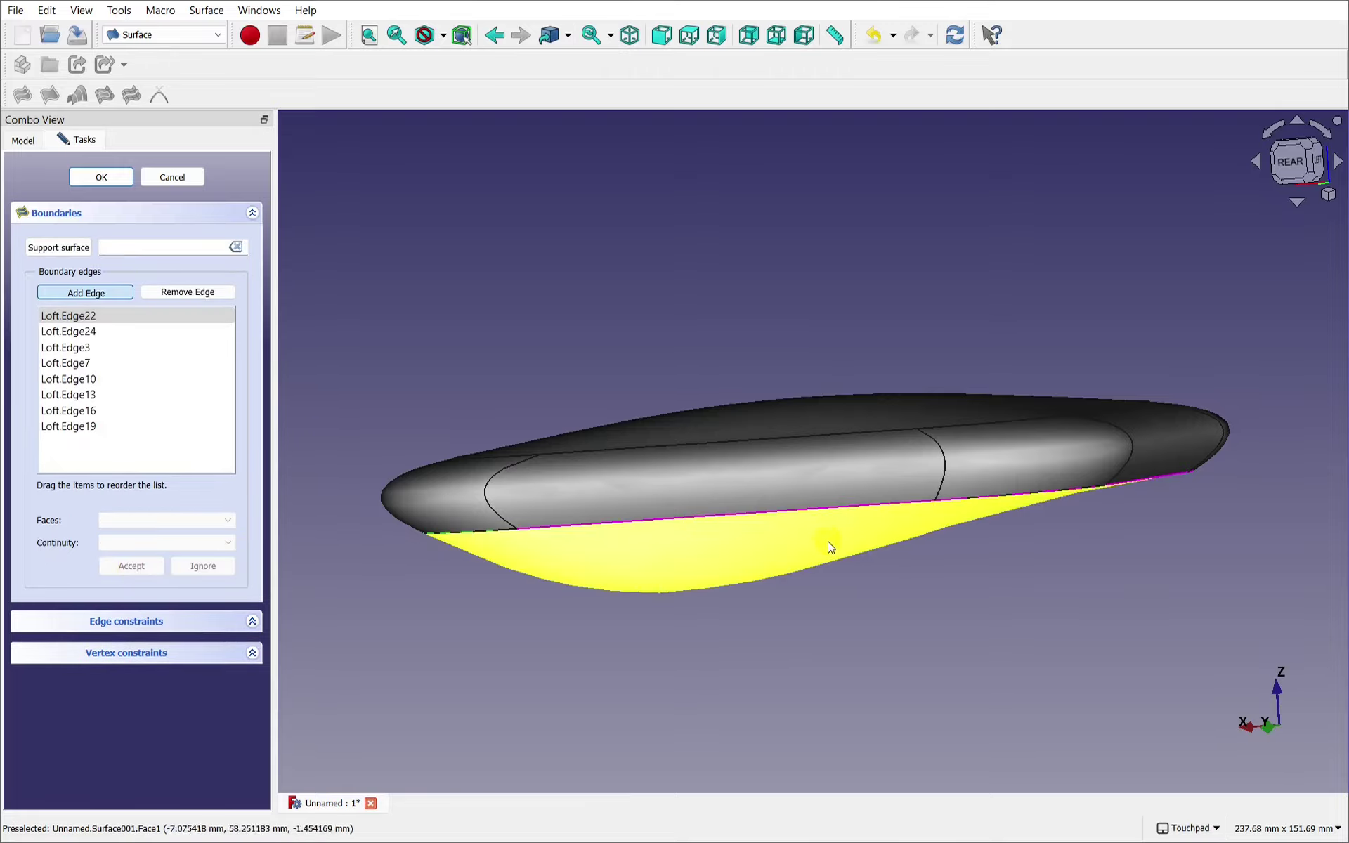
alt+drag(828, 545, 973, 530)
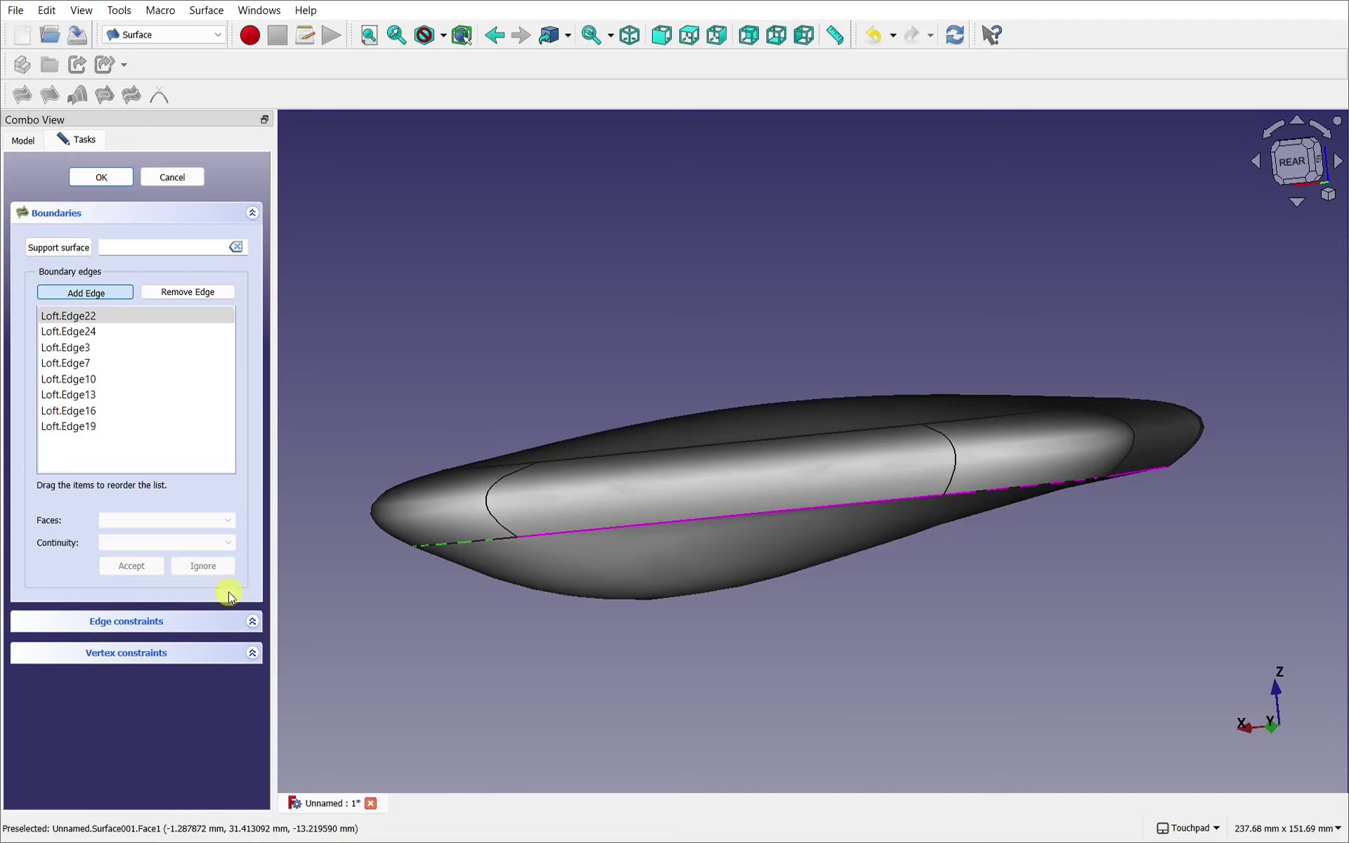
Reset the boundary edge Loft.Edge22 to support face None and C0 continuity
double_click(85, 314)
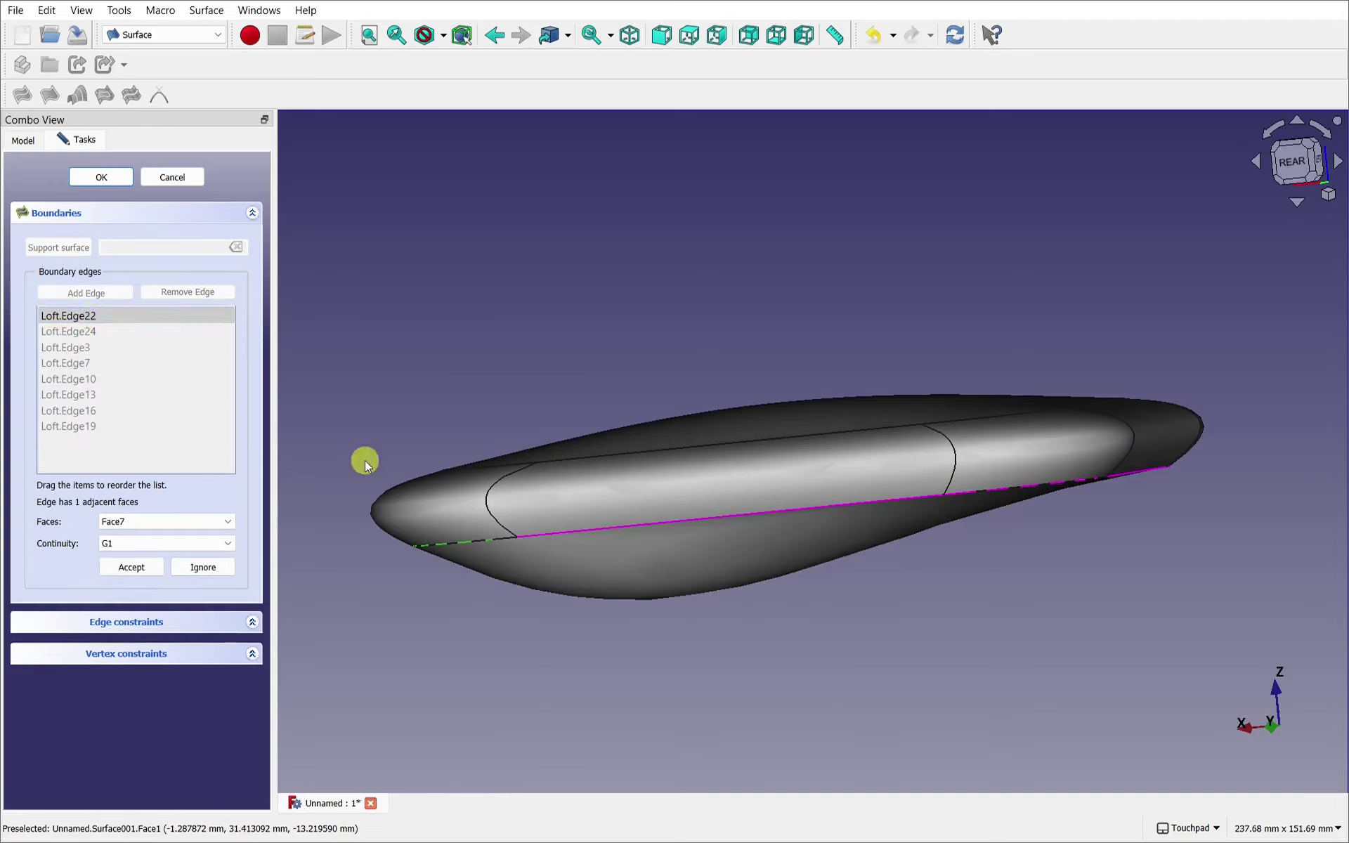
click(203, 567)
double_click(63, 316)
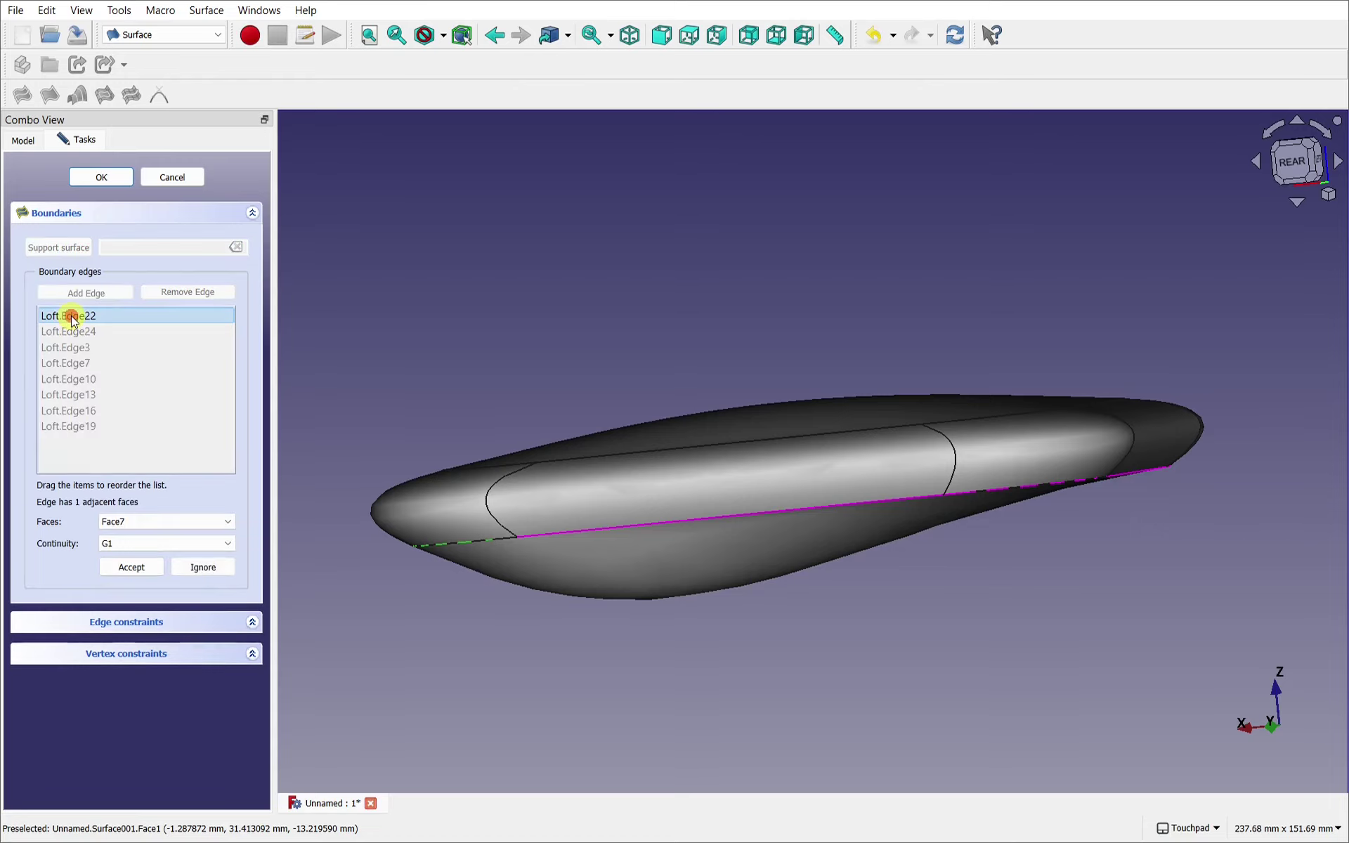
click(134, 522)
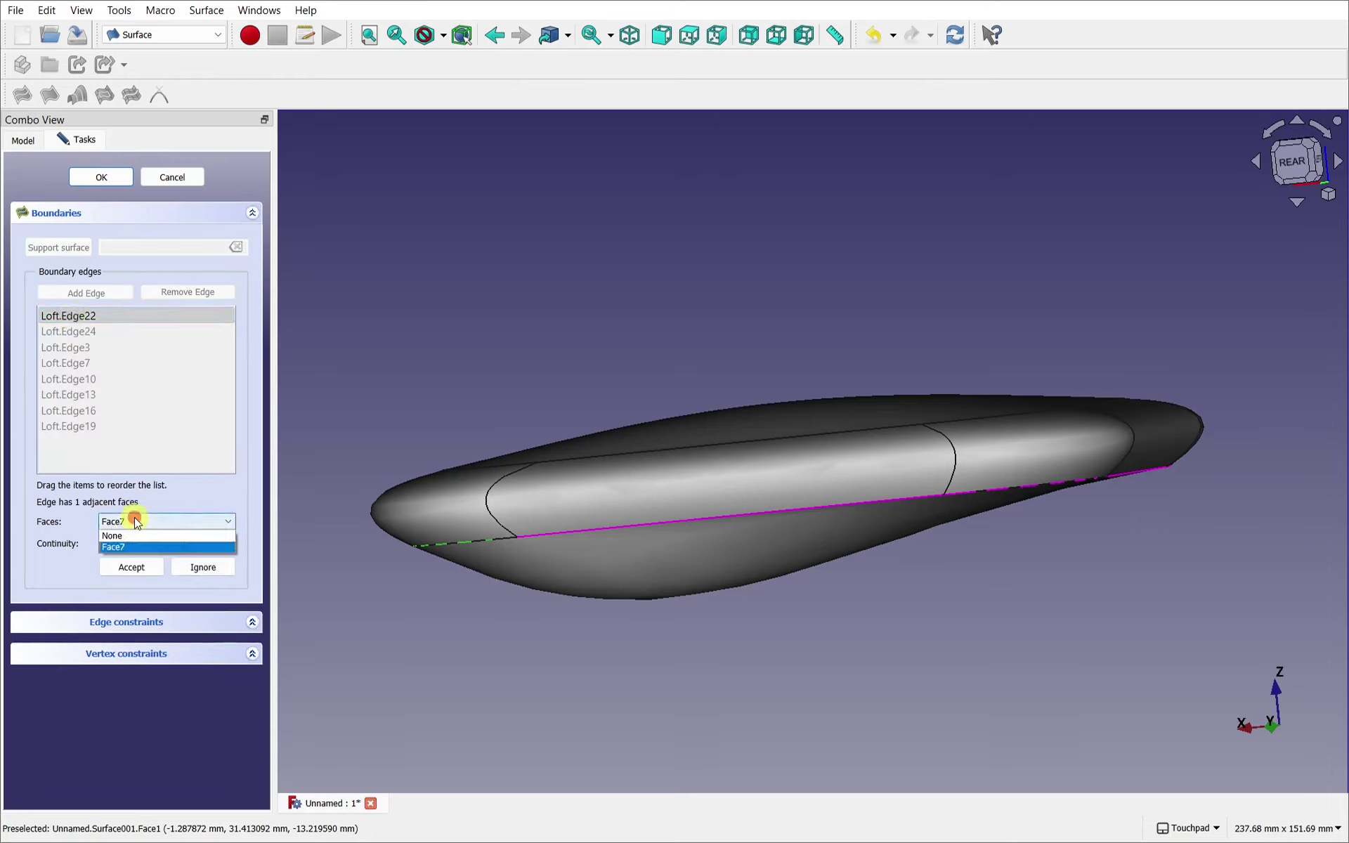
click(139, 534)
click(141, 544)
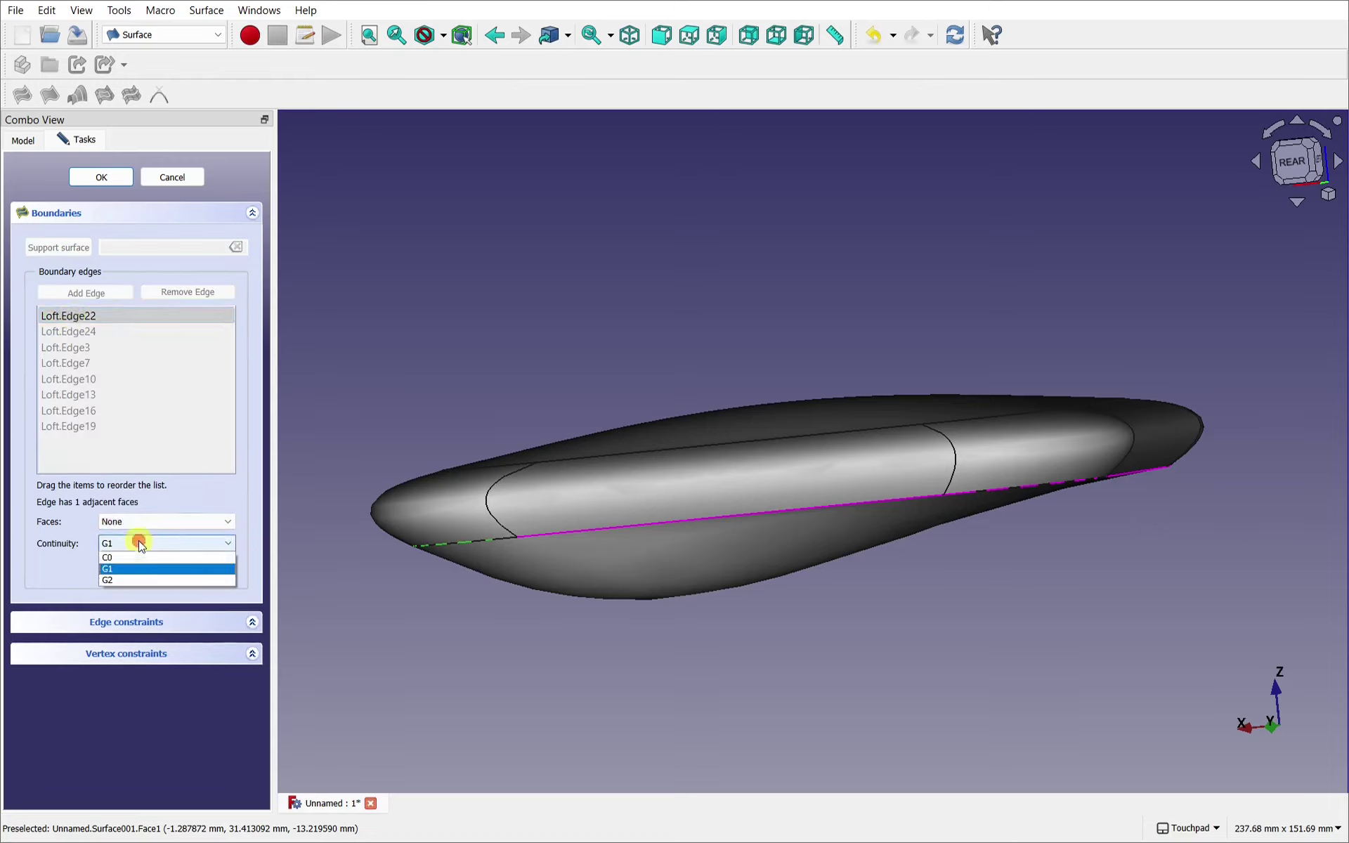
click(135, 557)
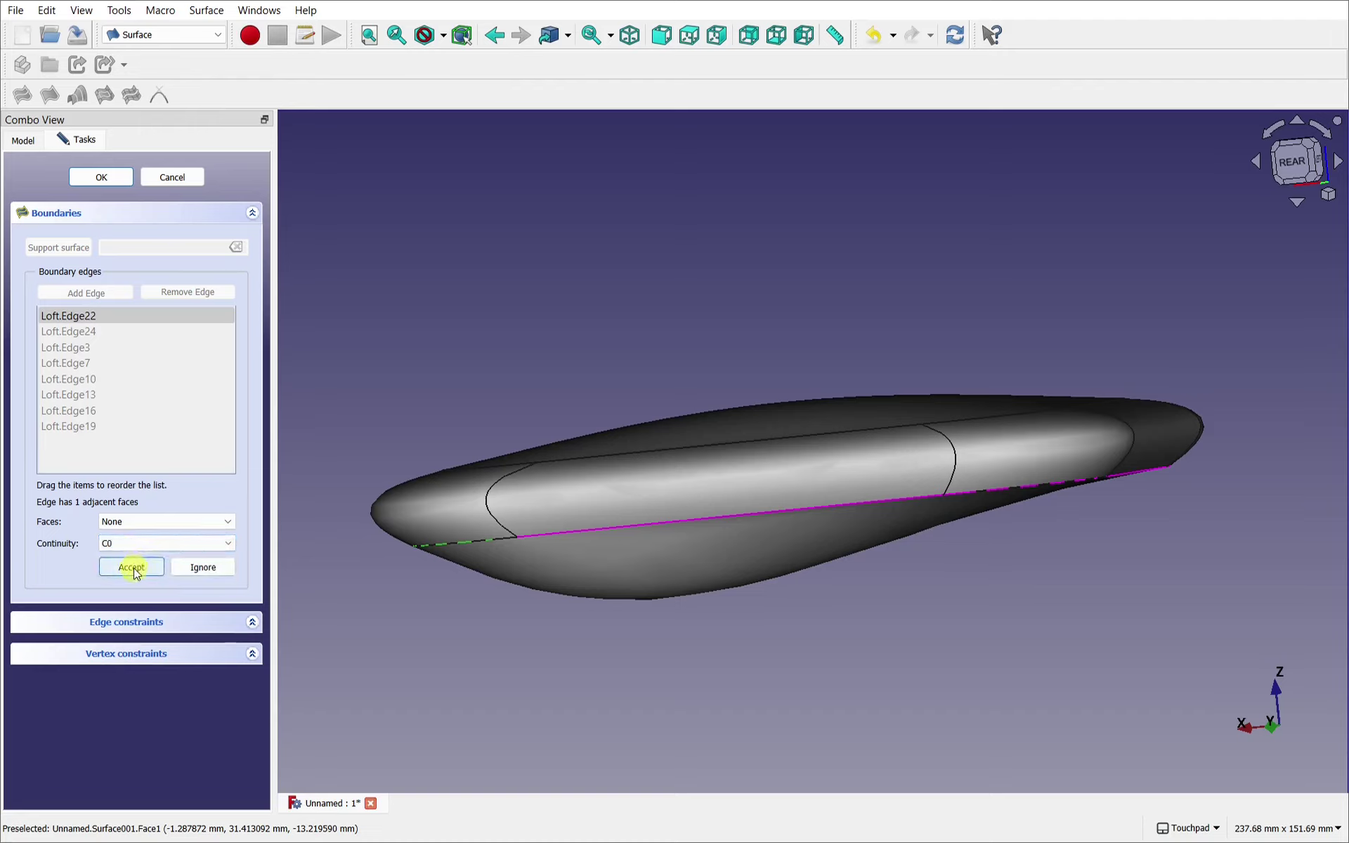
click(134, 567)
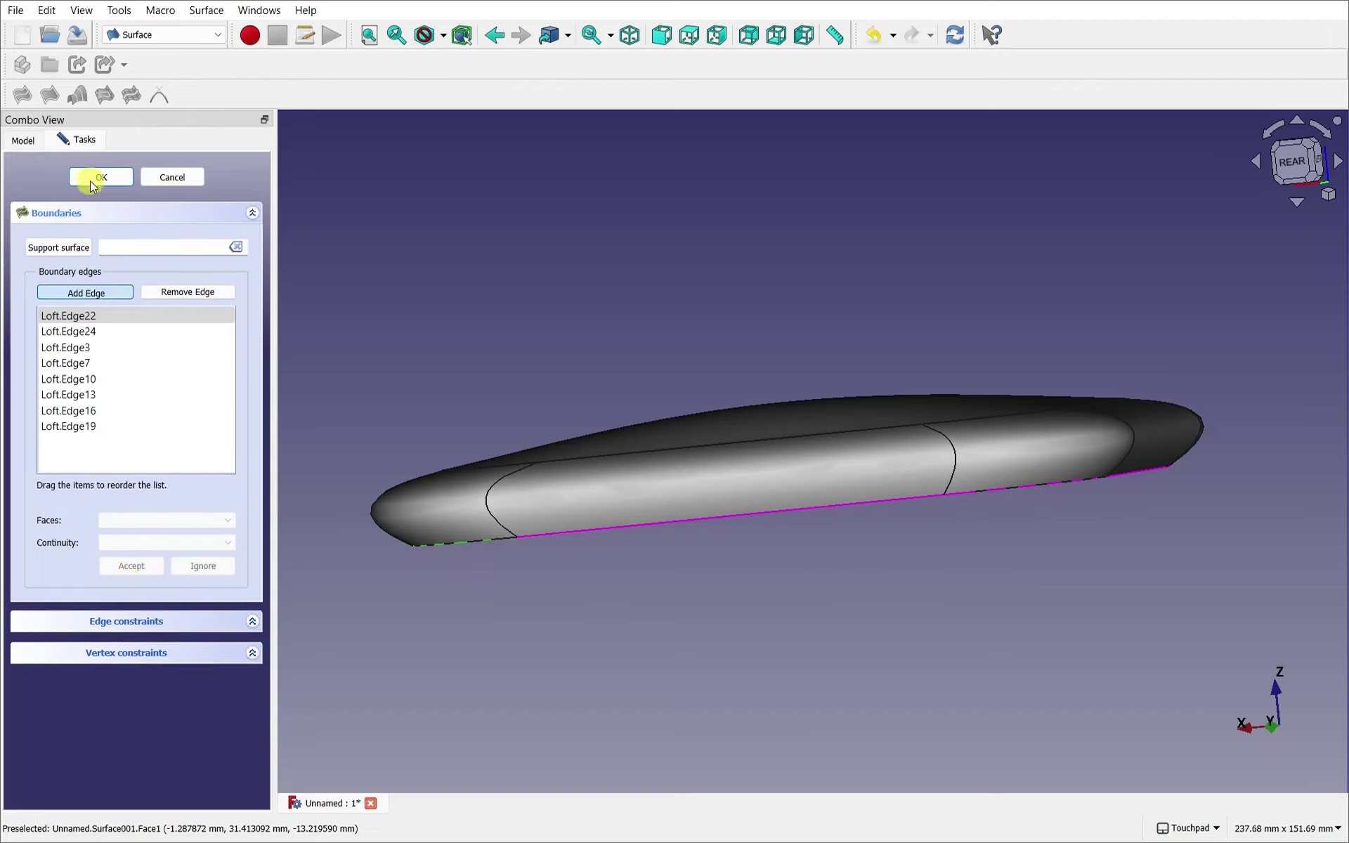
Finish the bottom filling surface and inspect the closed button shape from several angles
click(102, 177)
alt+drag(946, 371, 1033, 398)
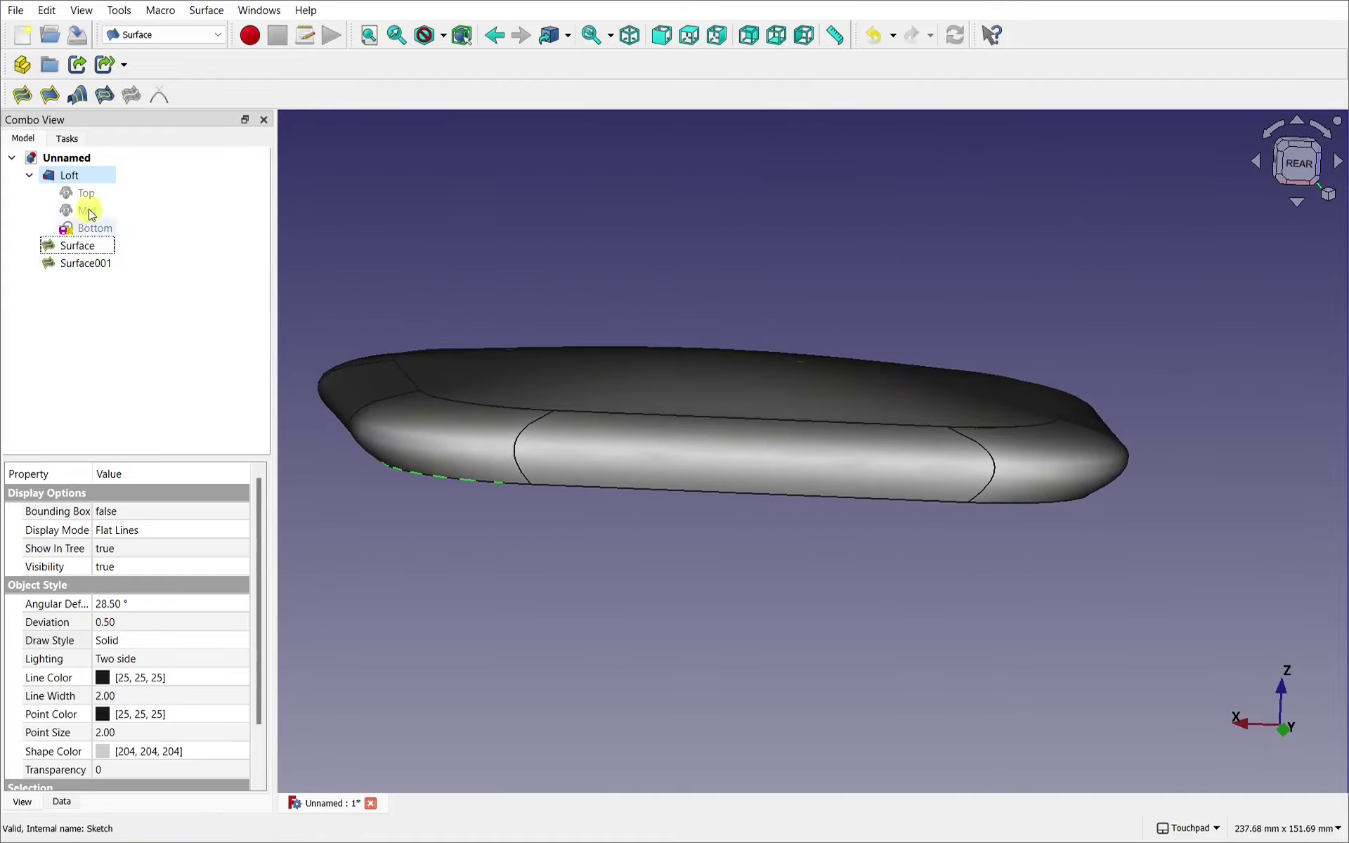
alt+drag(623, 274, 641, 361)
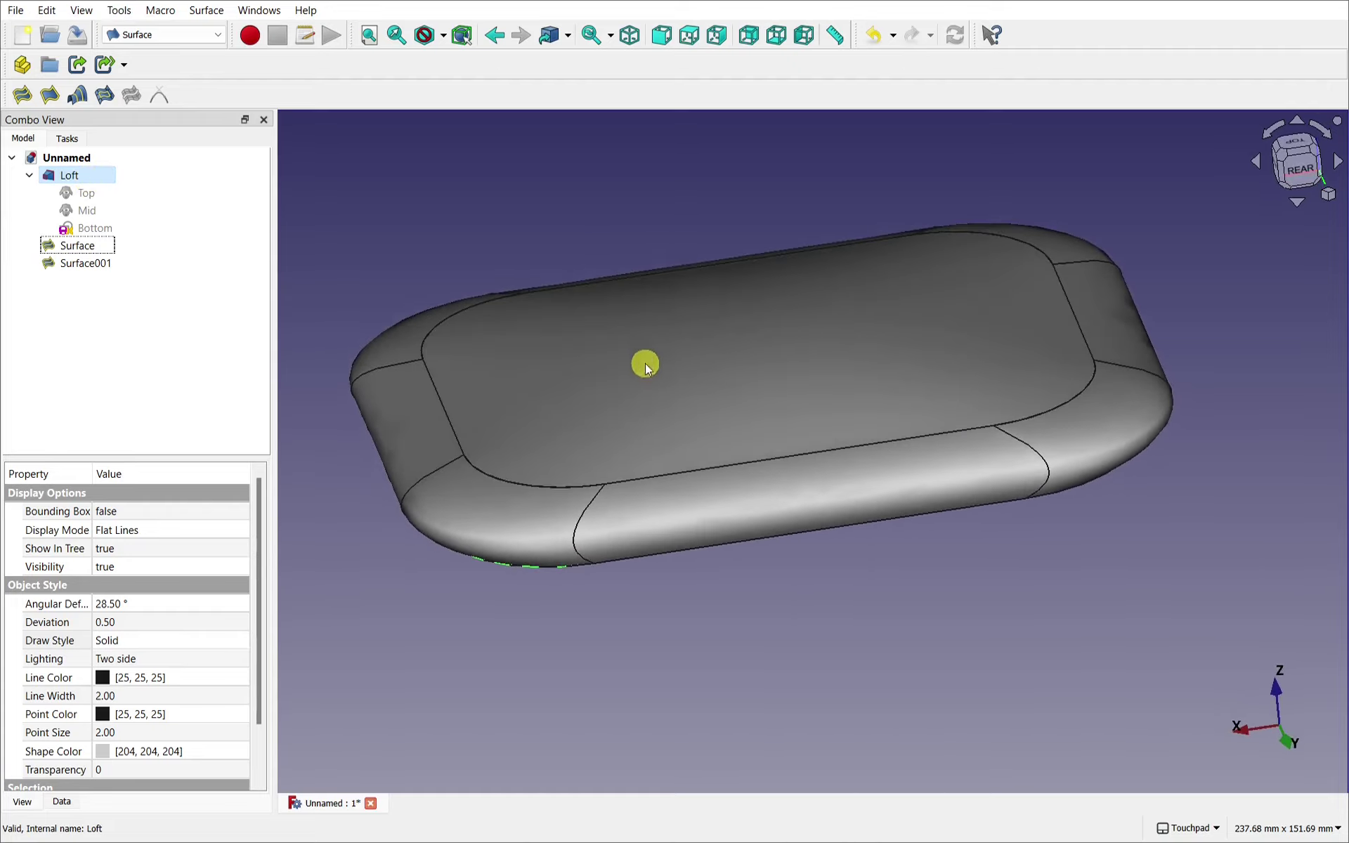
alt+drag(813, 422, 765, 380)
Switch to the Curves workbench
click(151, 36)
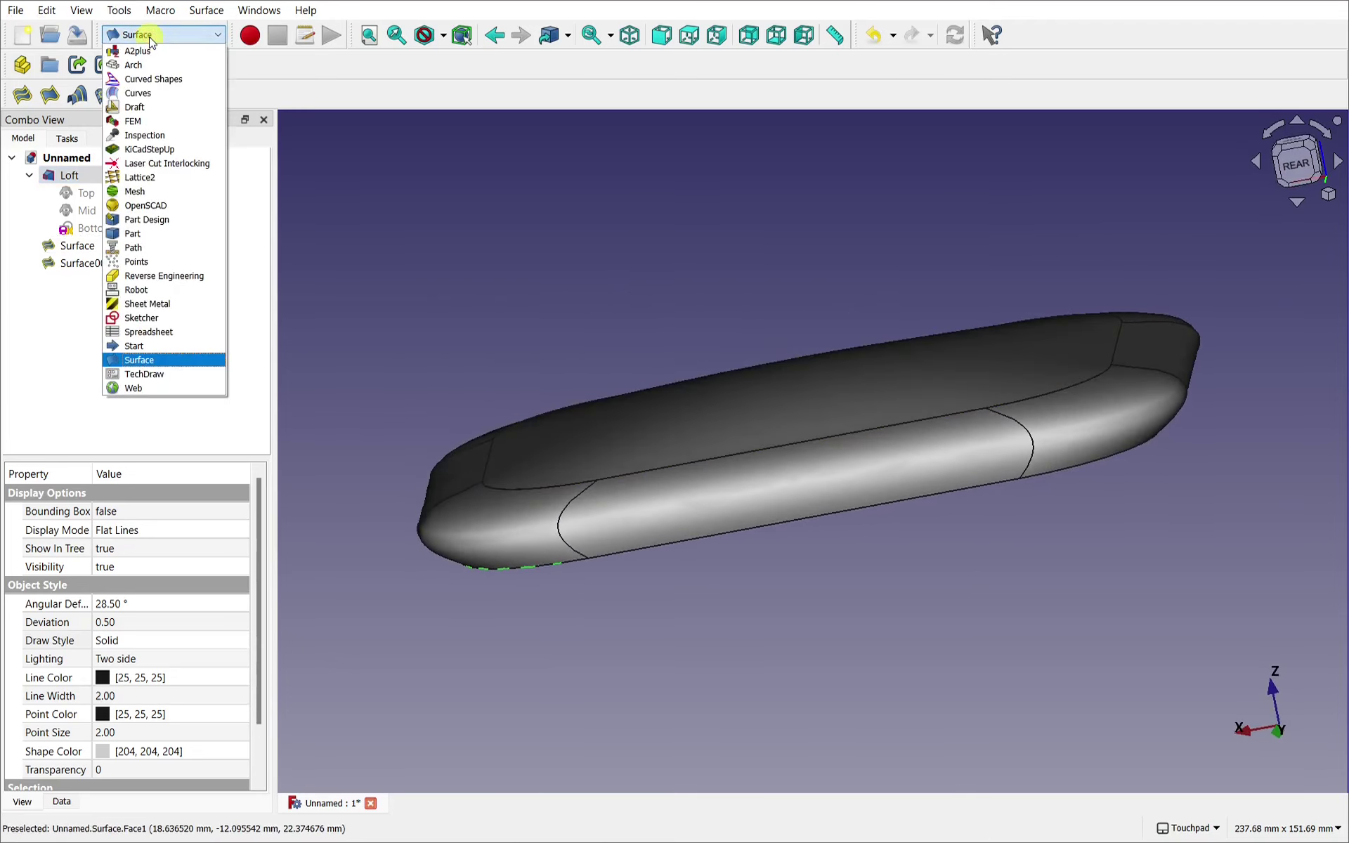
click(120, 11)
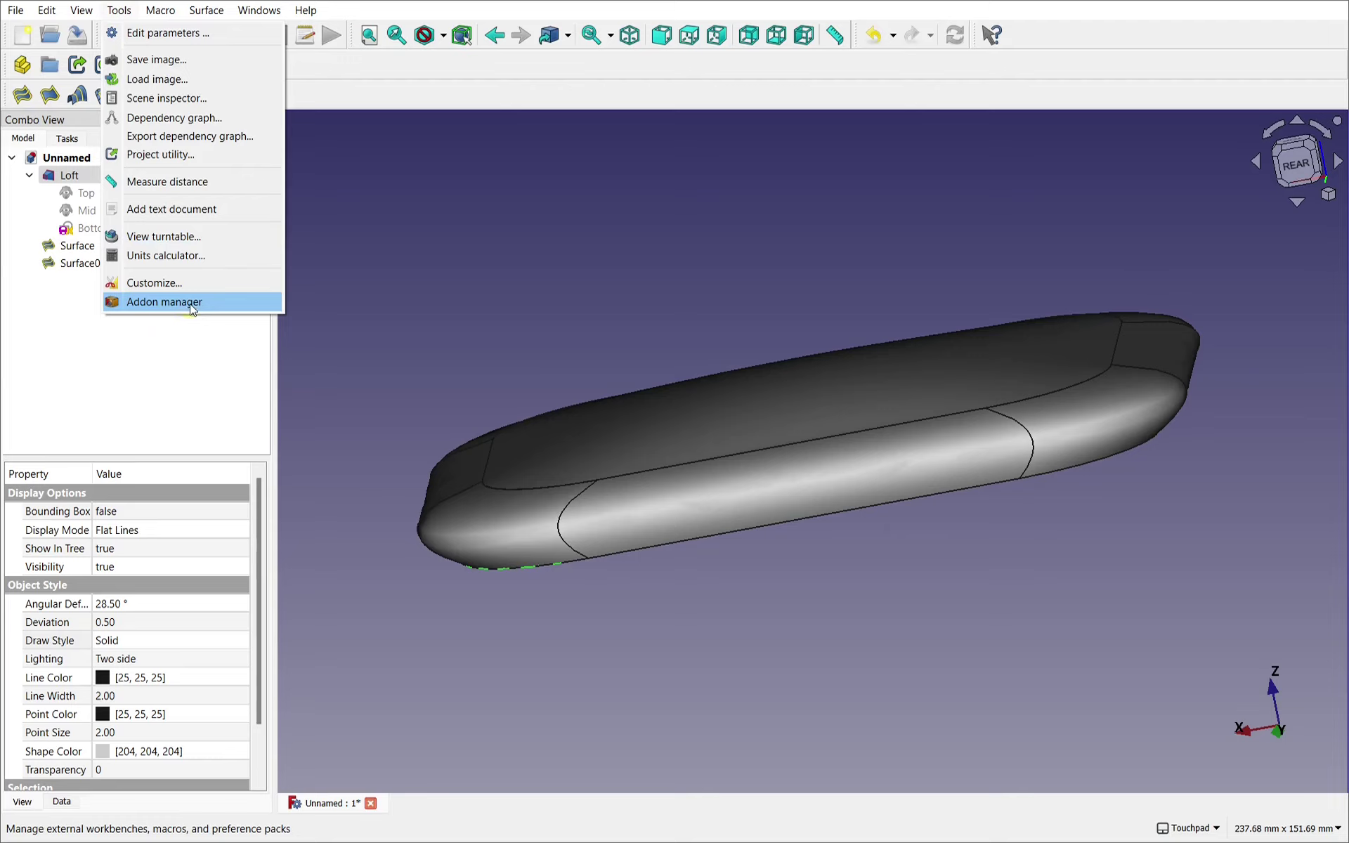
click(112, 18)
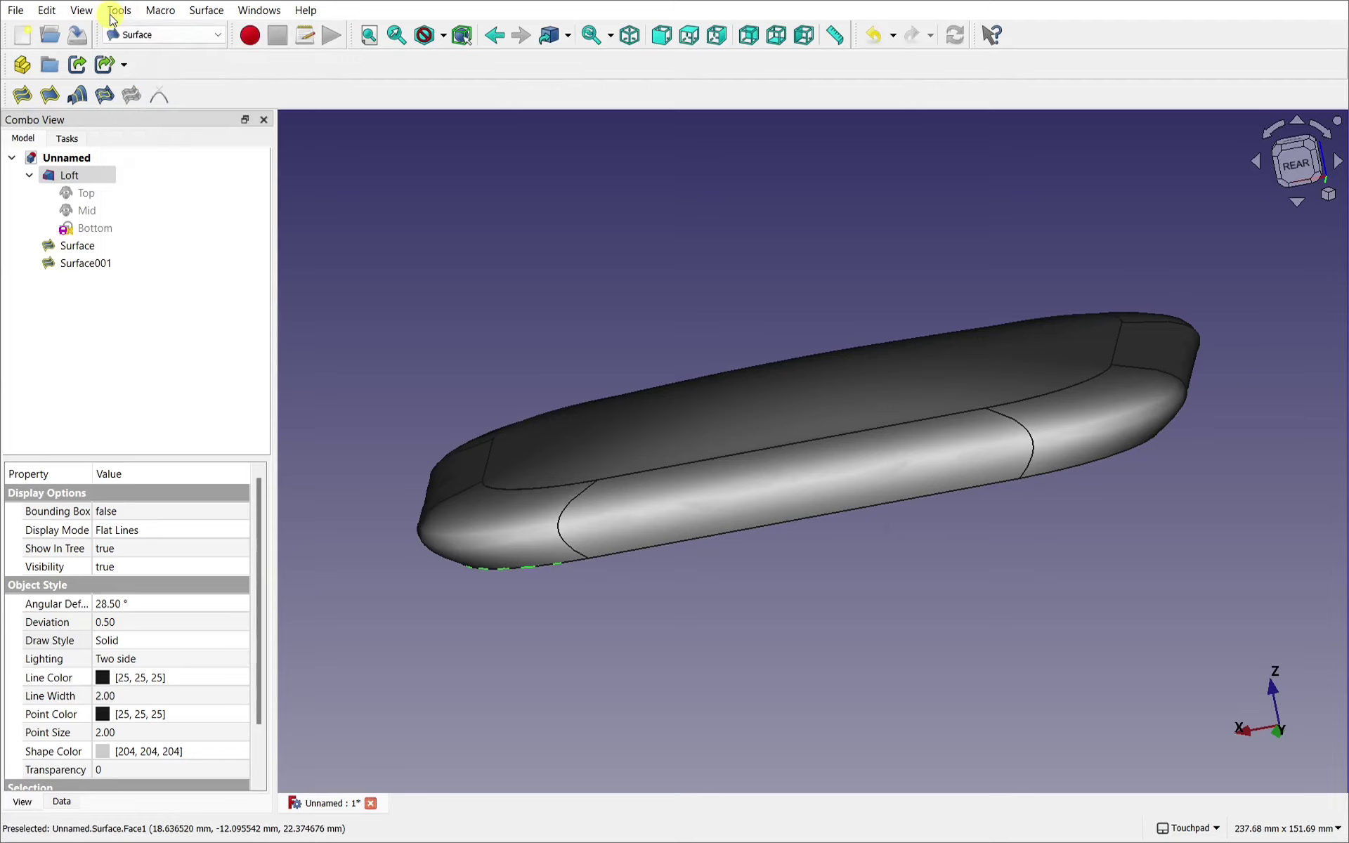
click(196, 33)
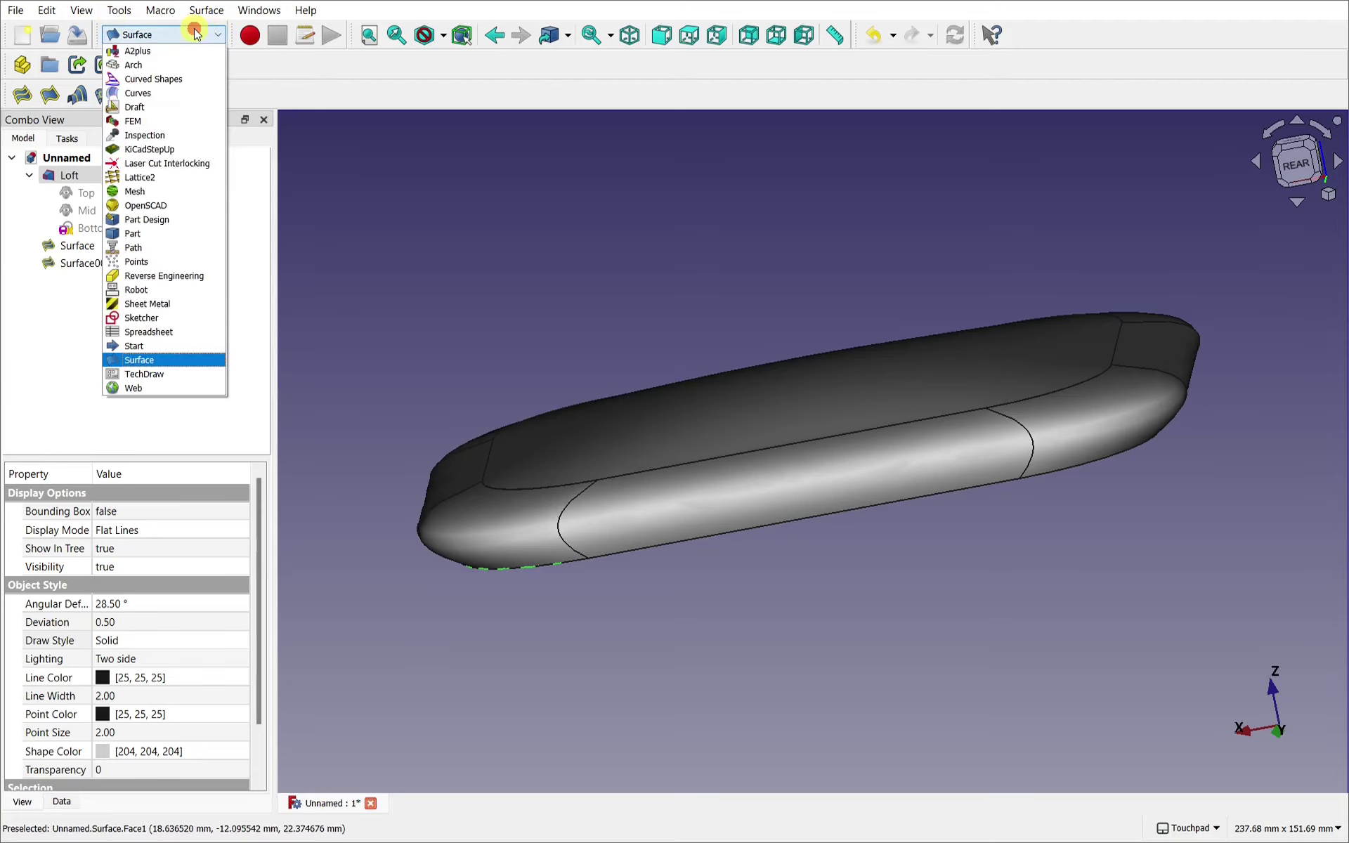
click(167, 97)
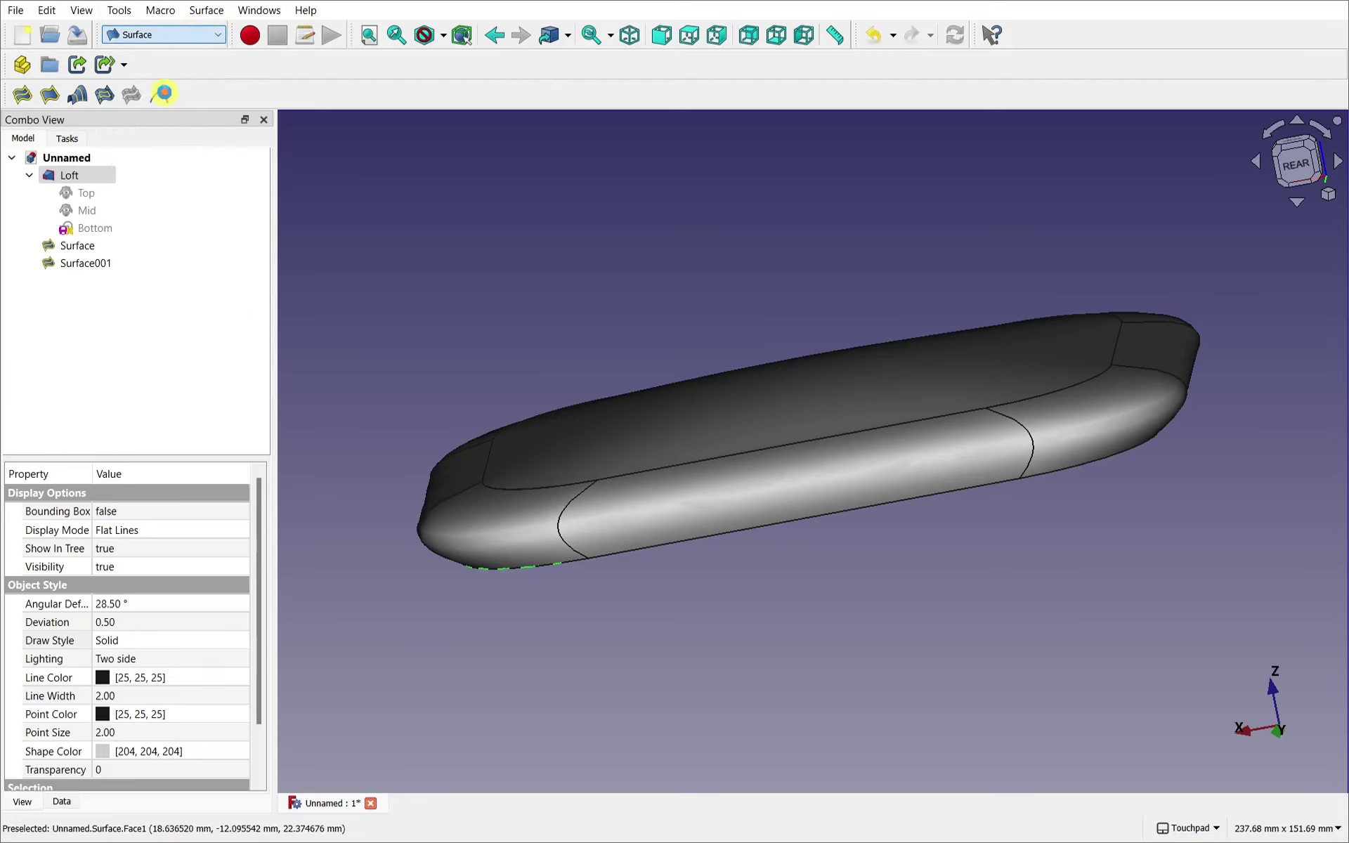
Box-select the loft and both filling surfaces, build a parametric solid from them, and inspect the solid from above
drag(869, 238, 959, 130)
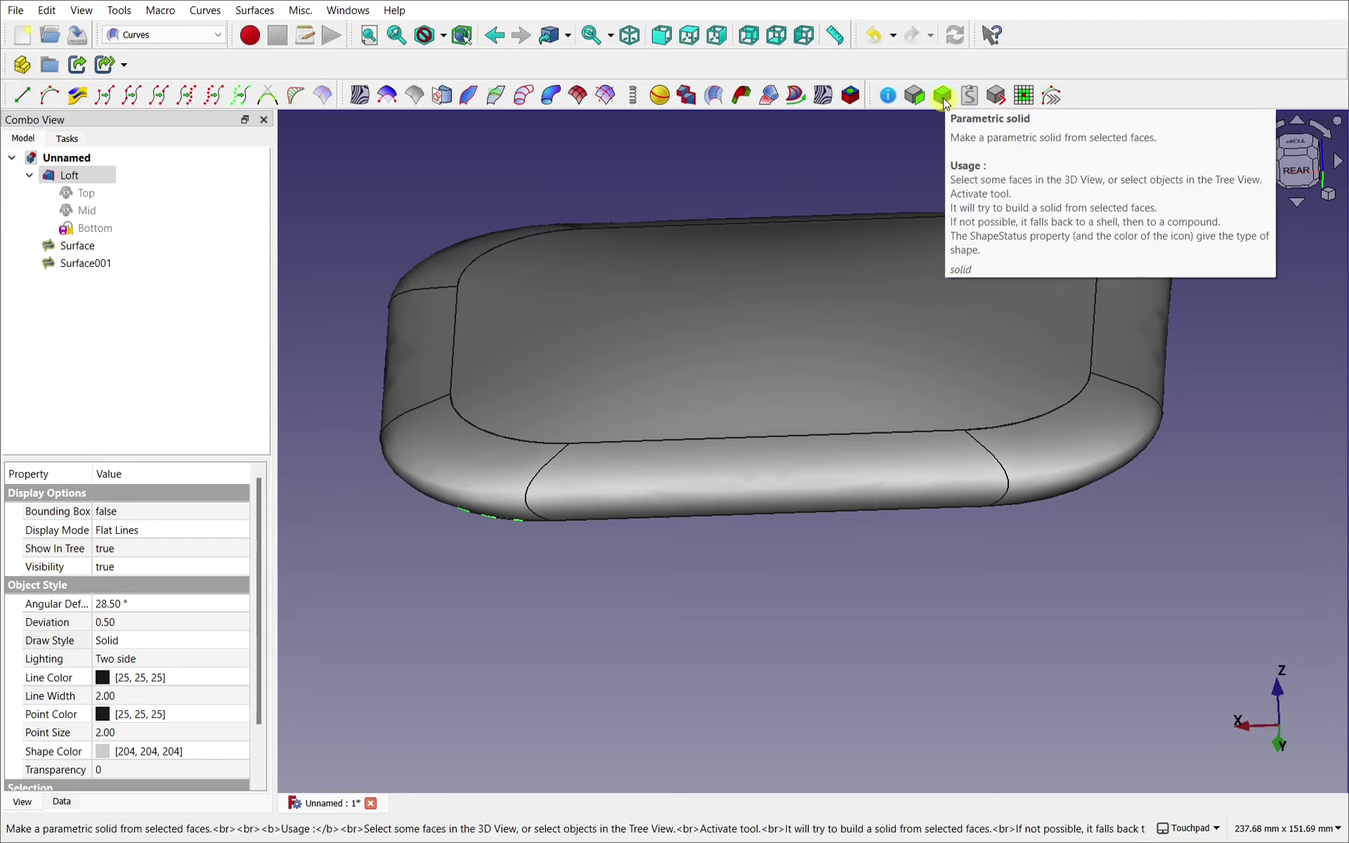
drag(942, 134, 1031, 235)
drag(880, 338, 731, 292)
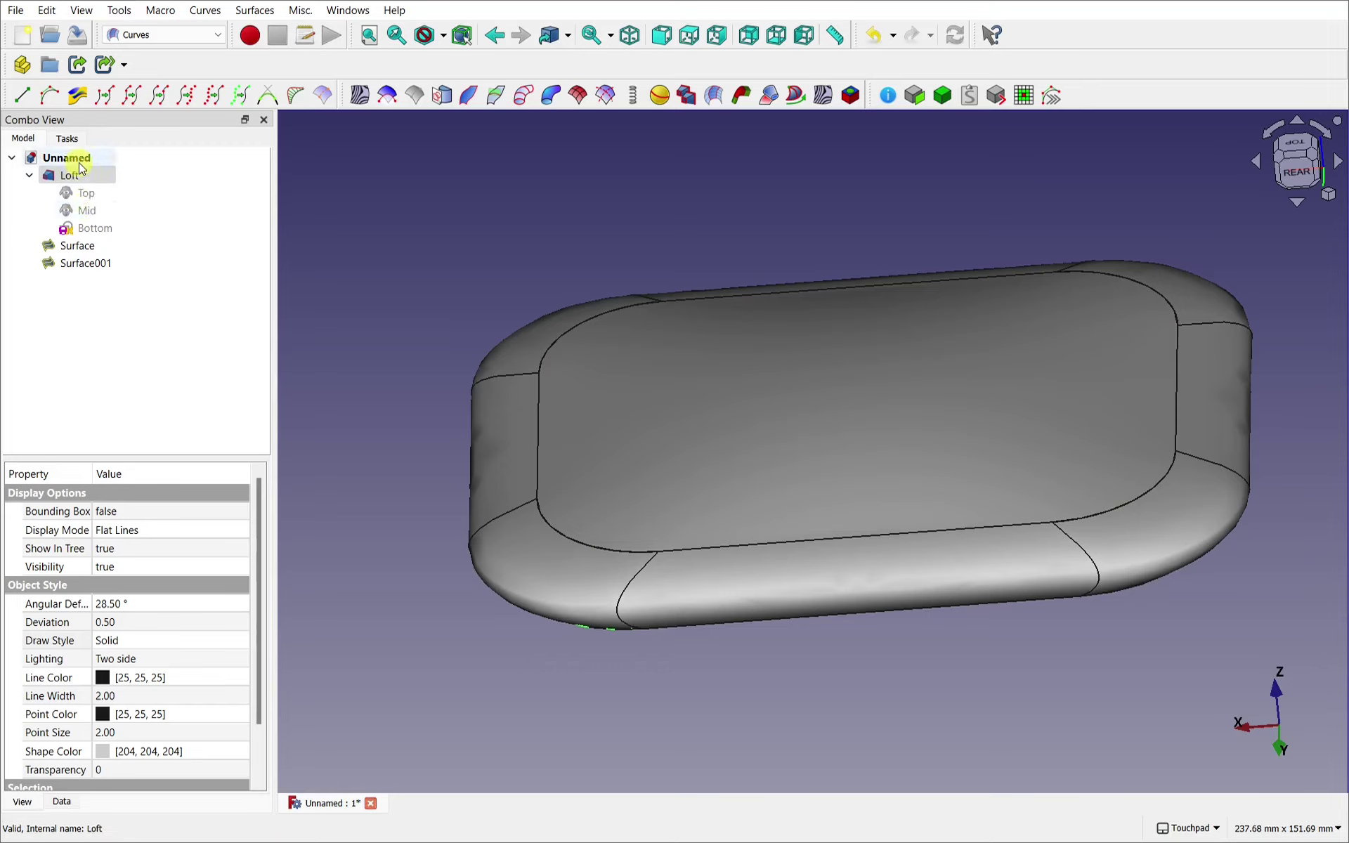
click(29, 175)
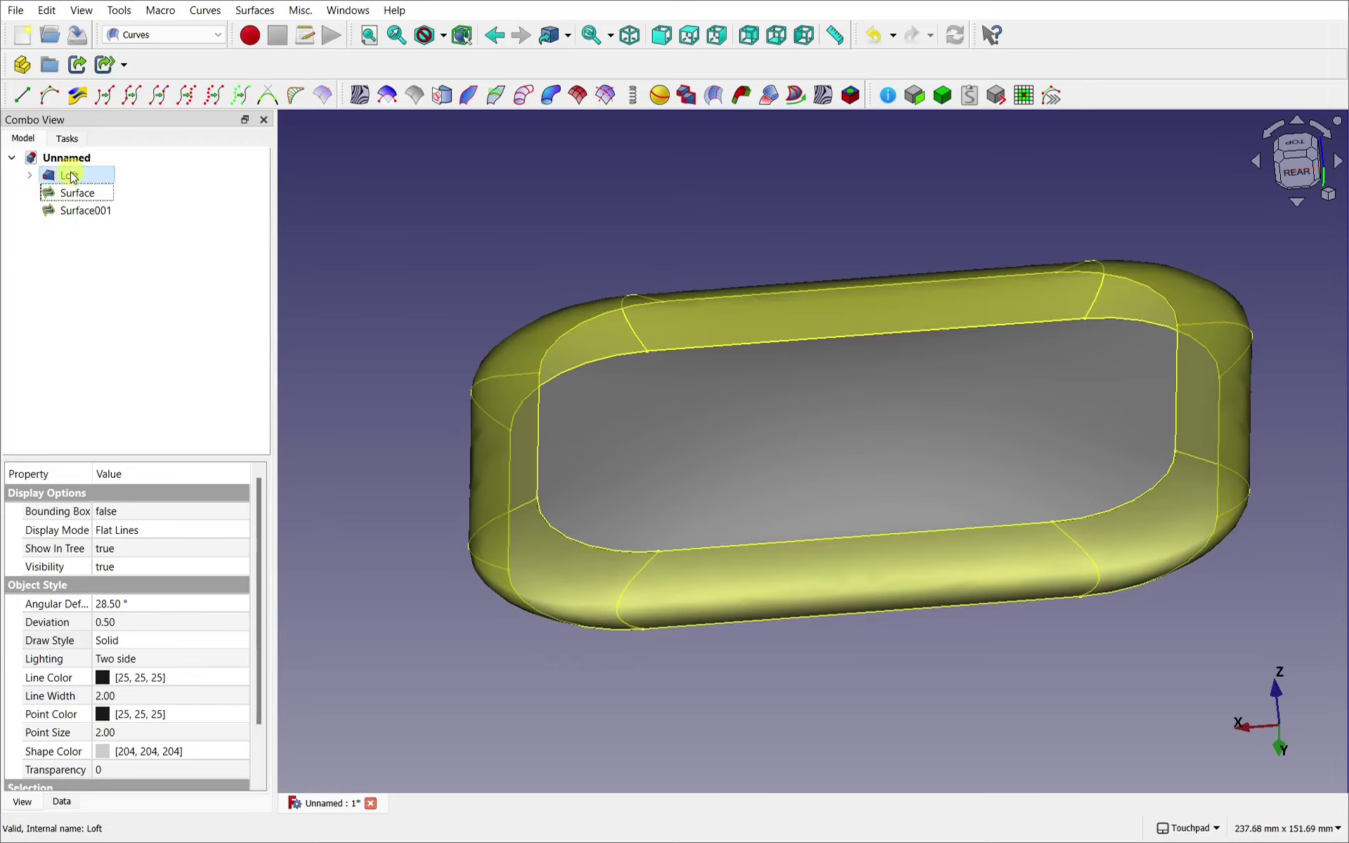
click(46, 10)
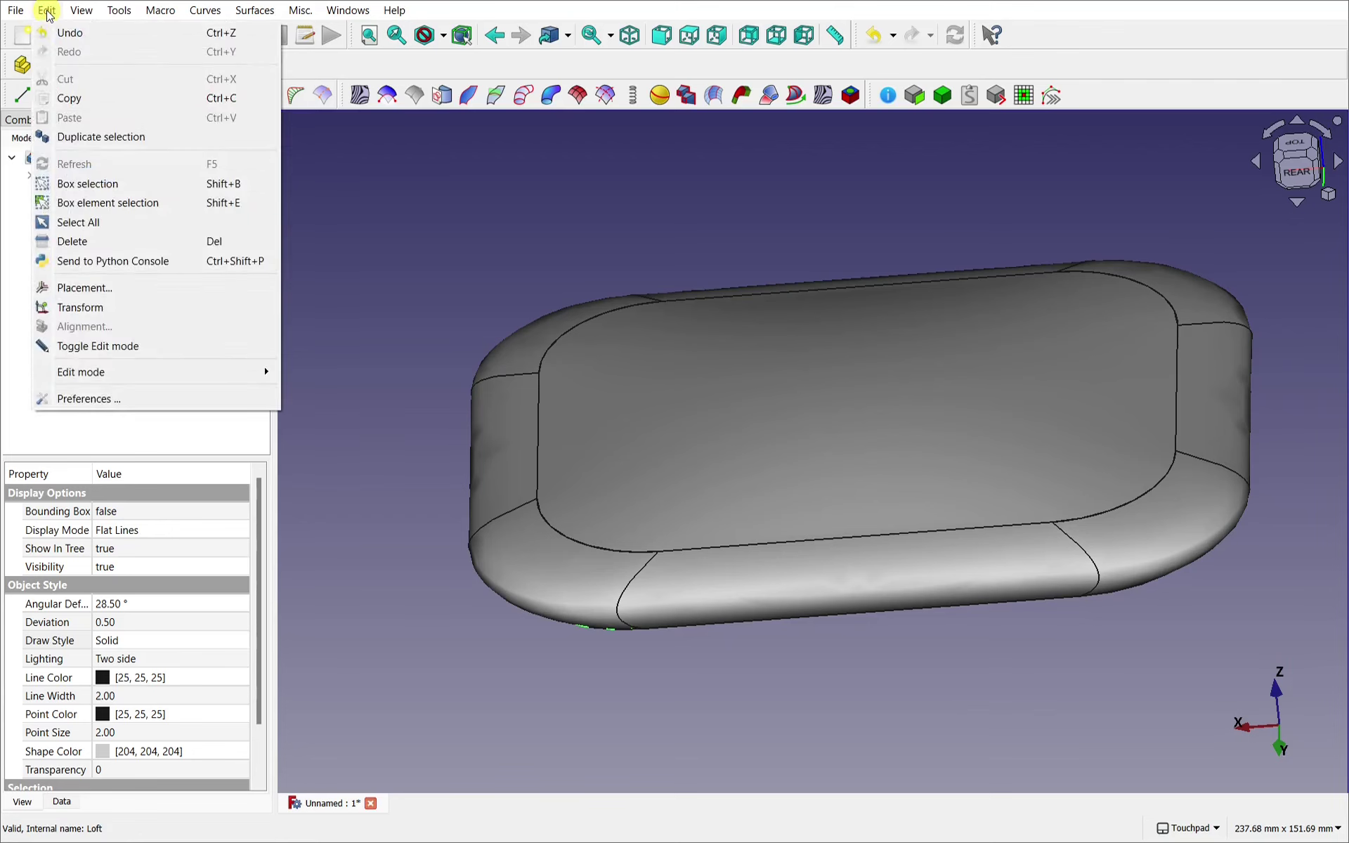
click(135, 190)
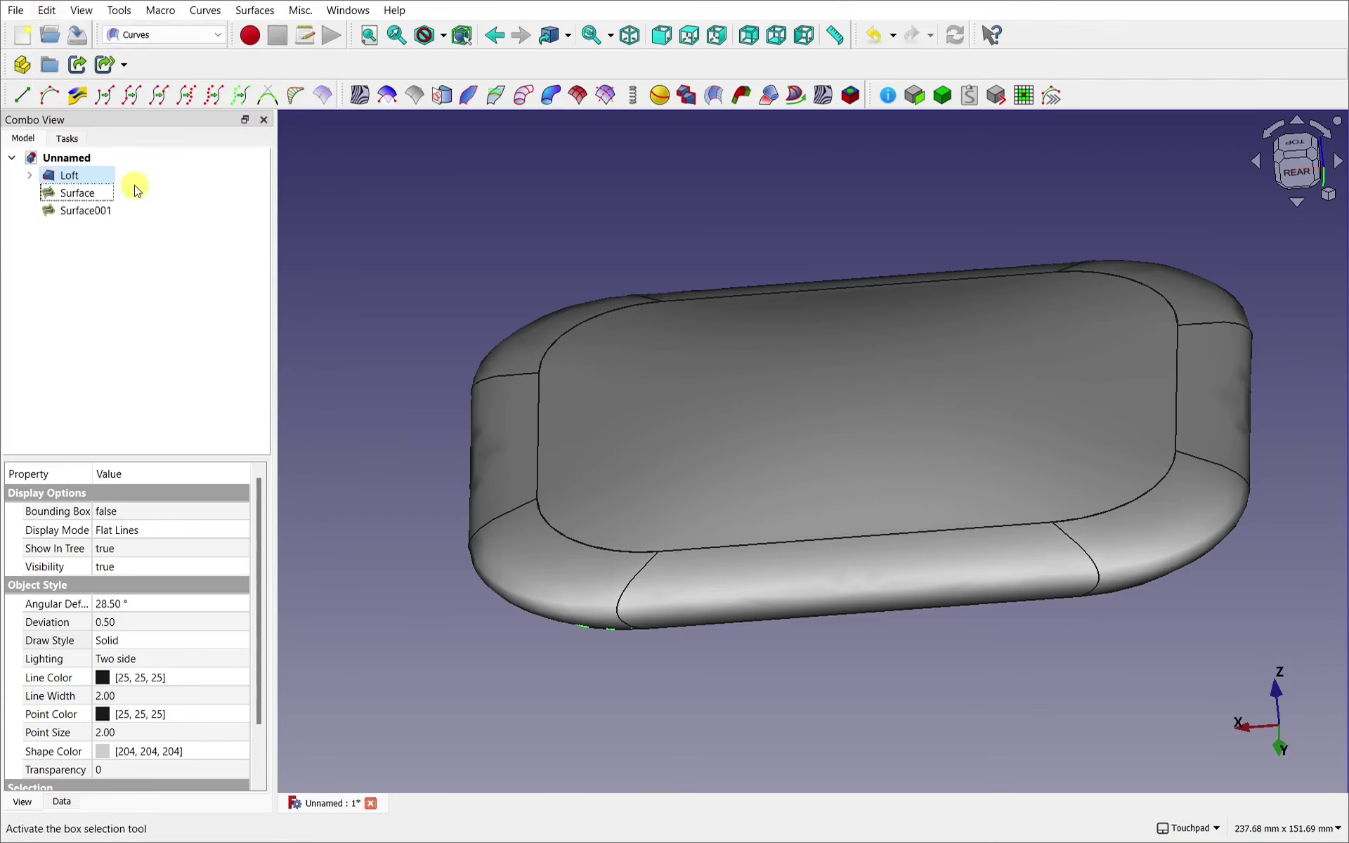
drag(408, 214, 1015, 629)
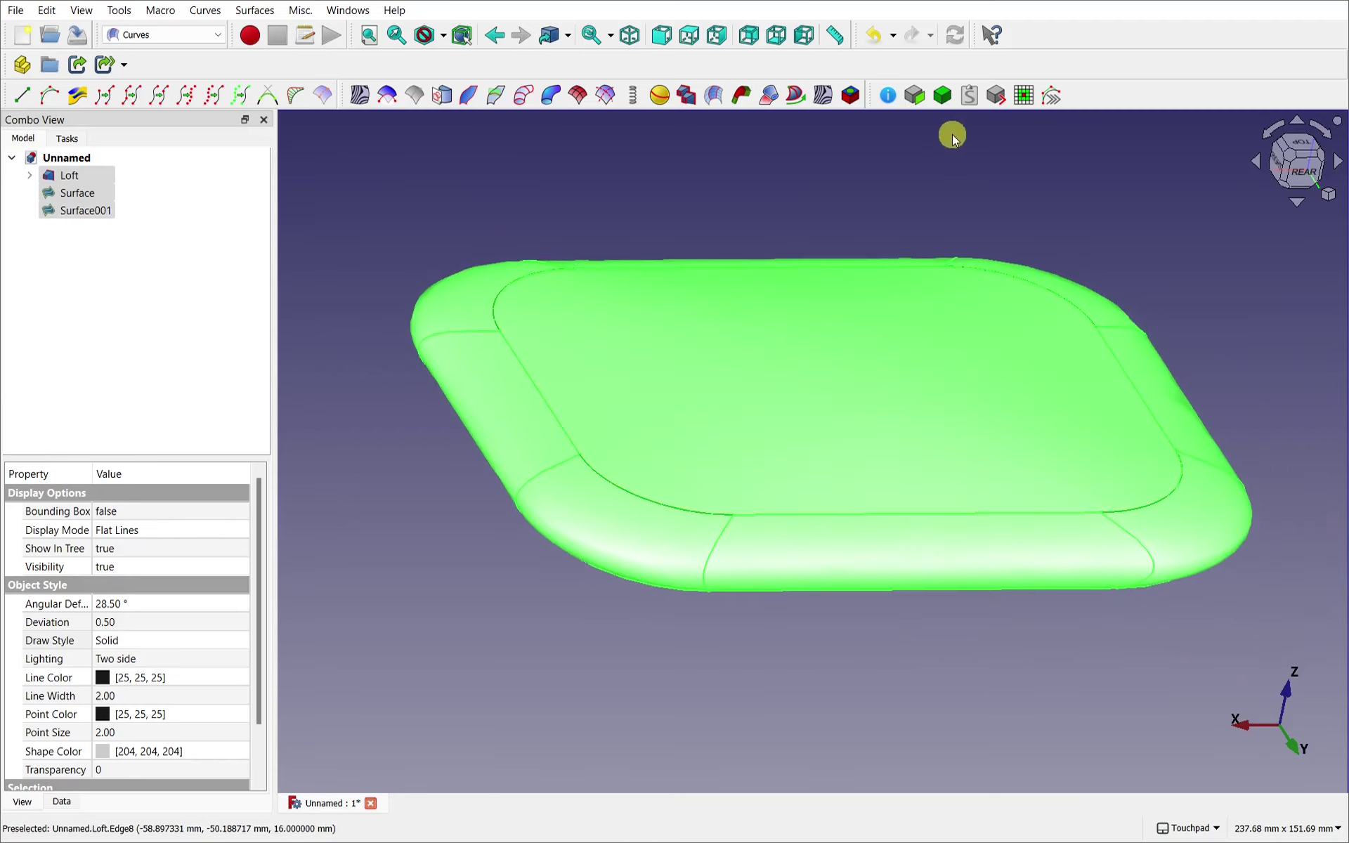
click(943, 98)
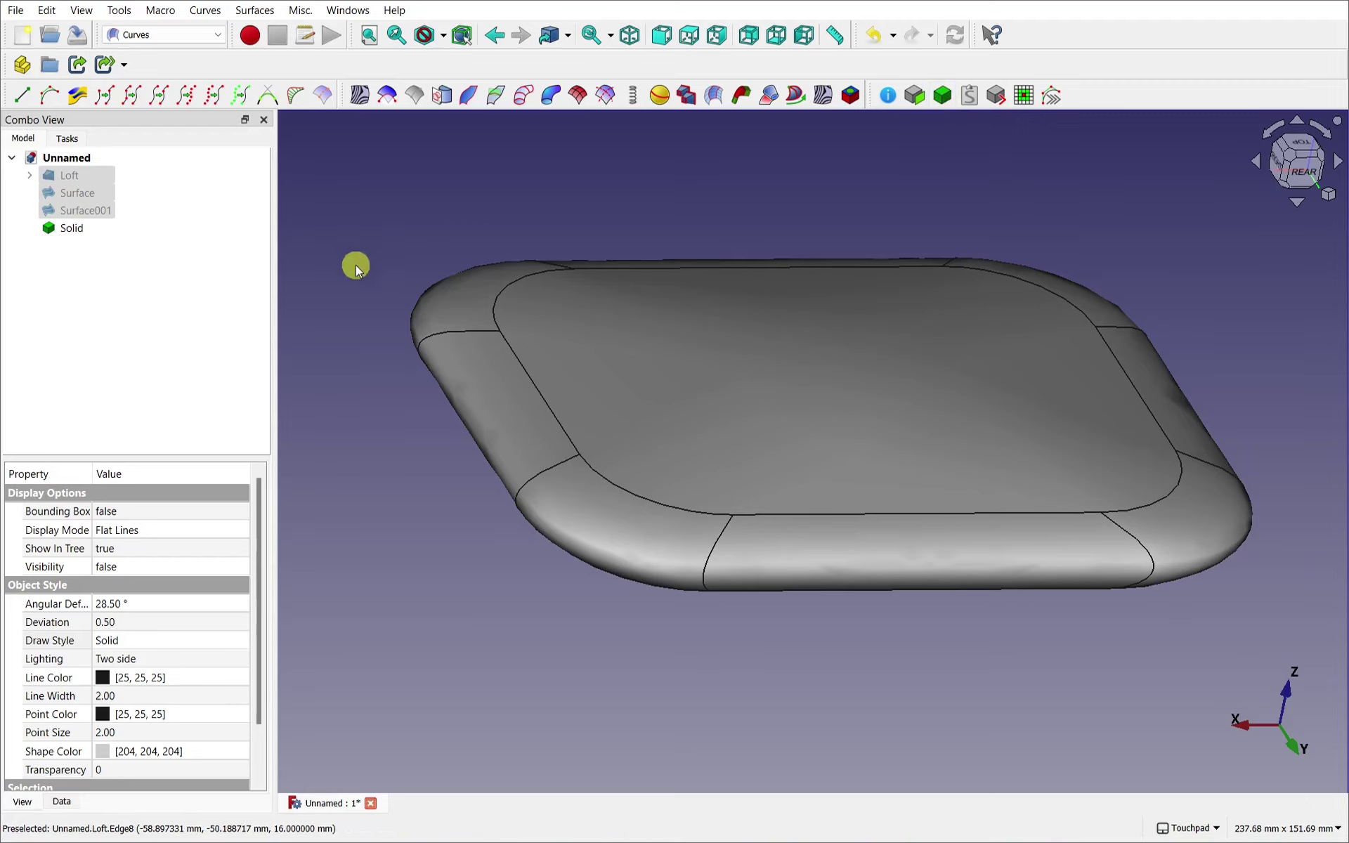
click(72, 232)
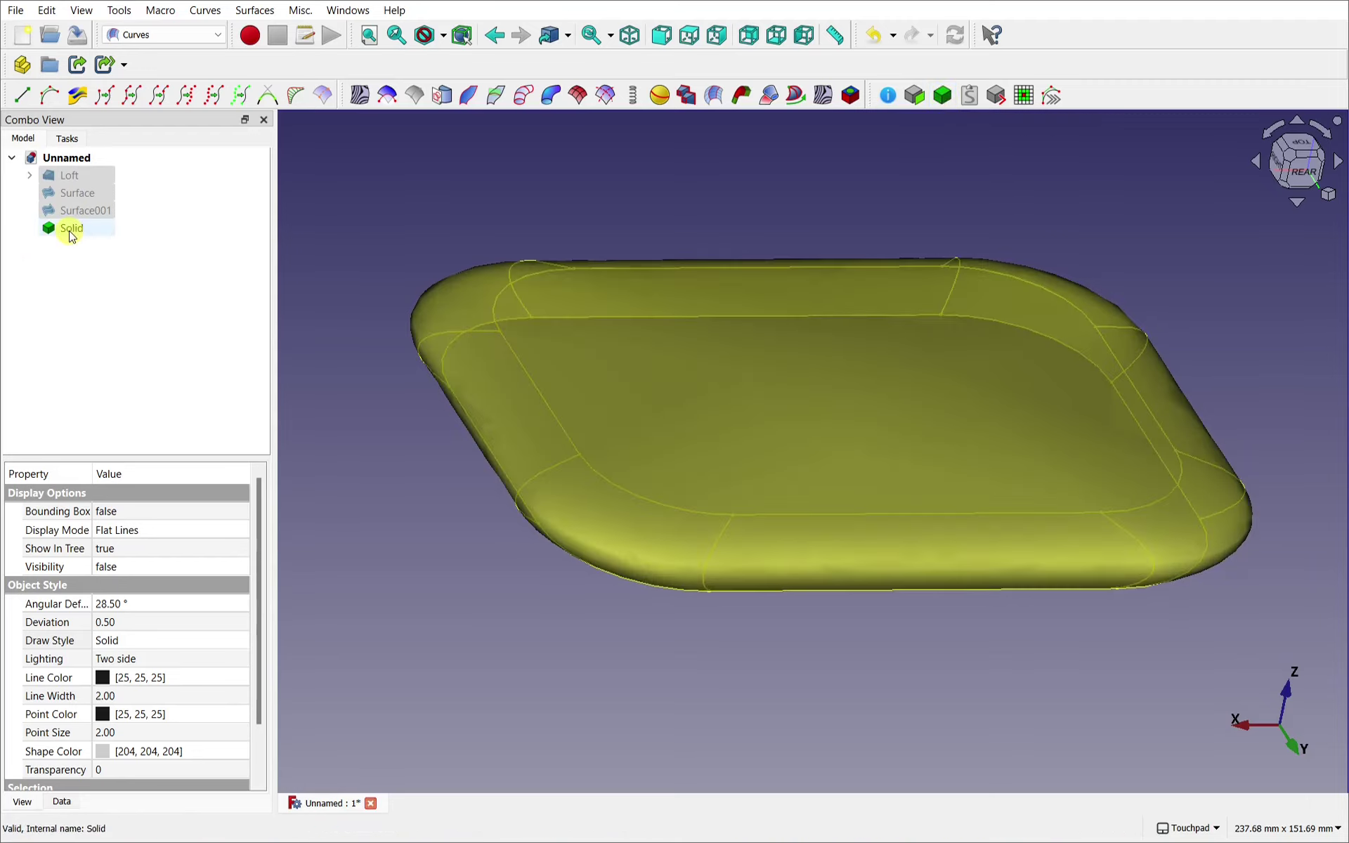
click(351, 257)
middle_drag(804, 295, 787, 436)
middle_drag(970, 455, 876, 551)
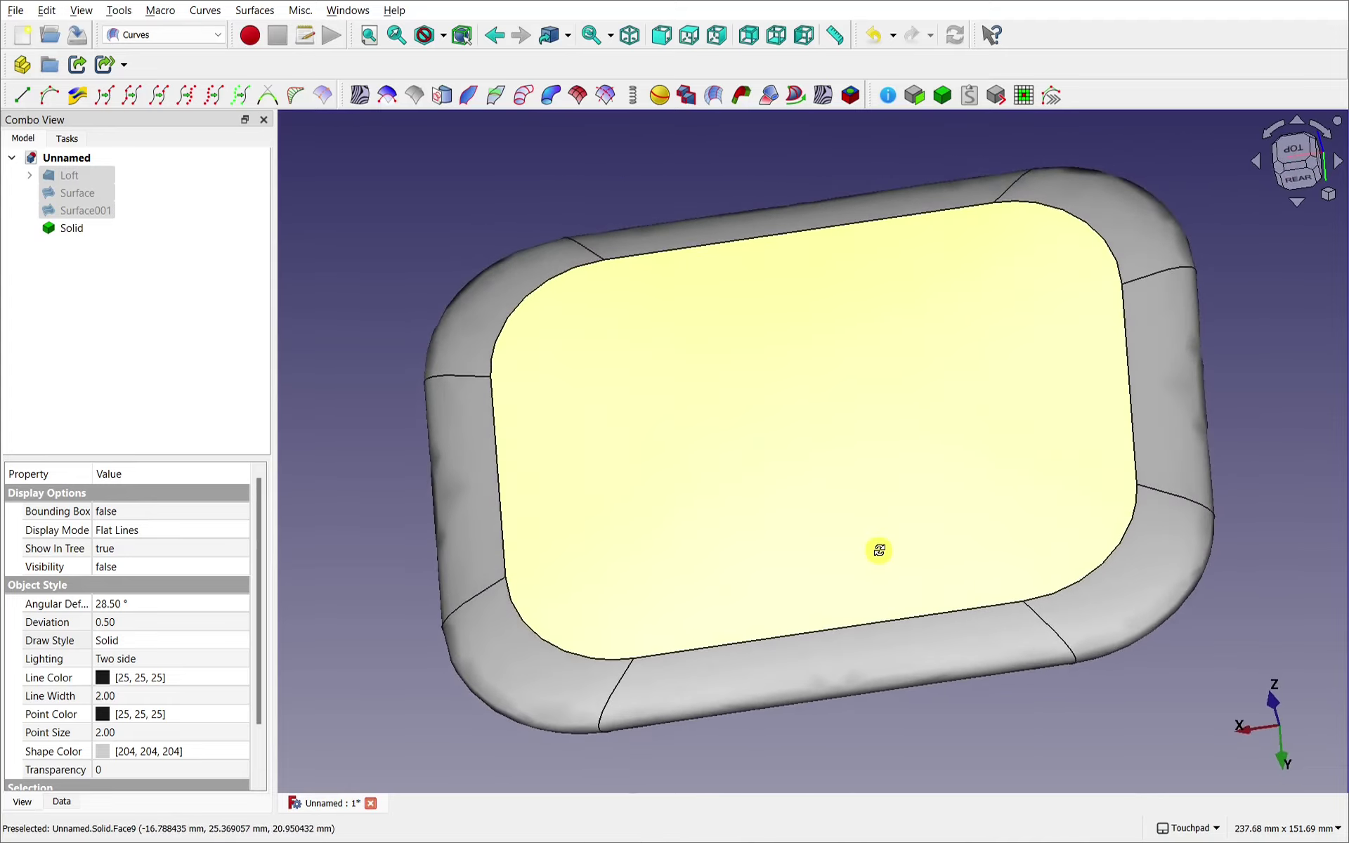
Switch to the Sketcher workbench, turn the model to an upright top view and clear the selection
click(165, 35)
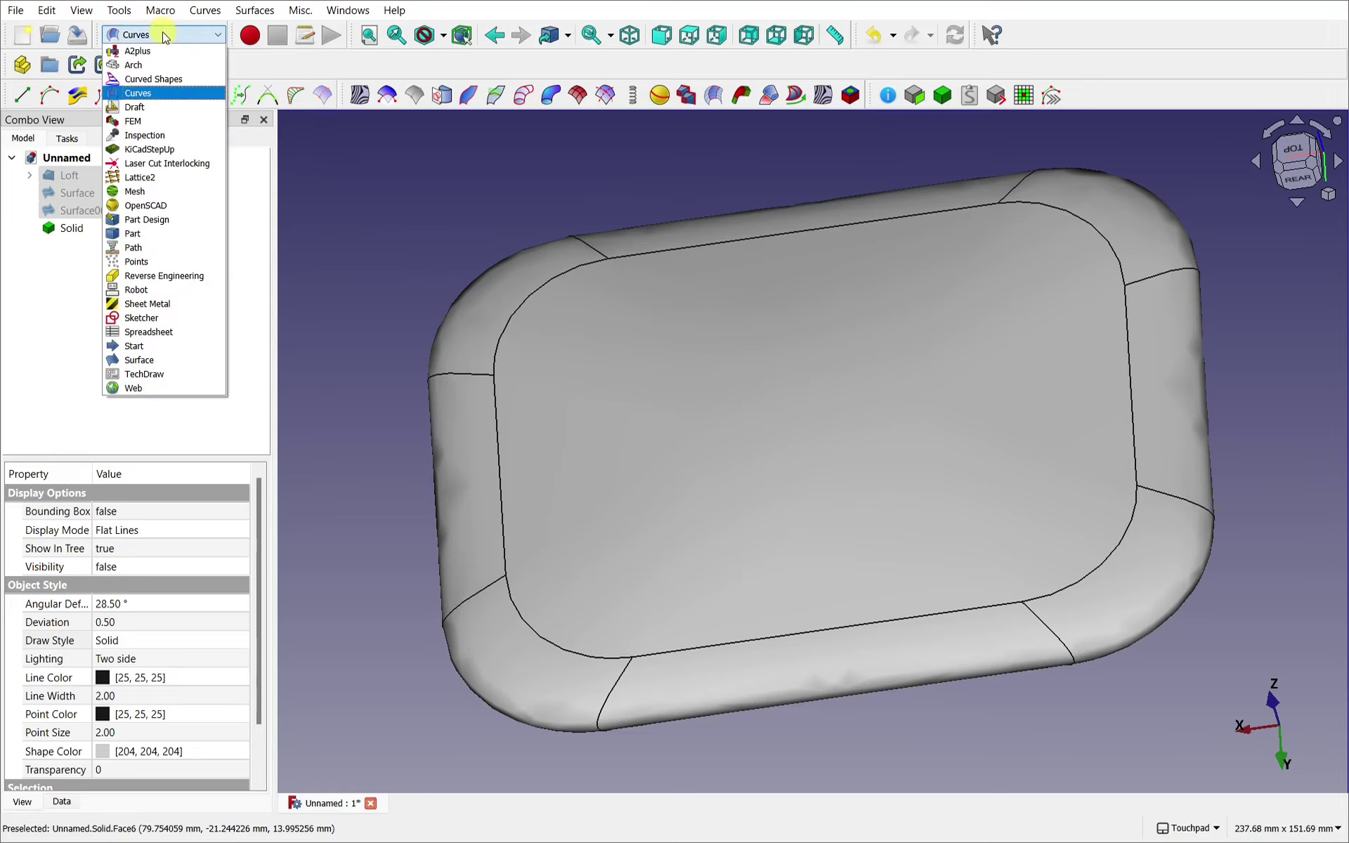
click(151, 318)
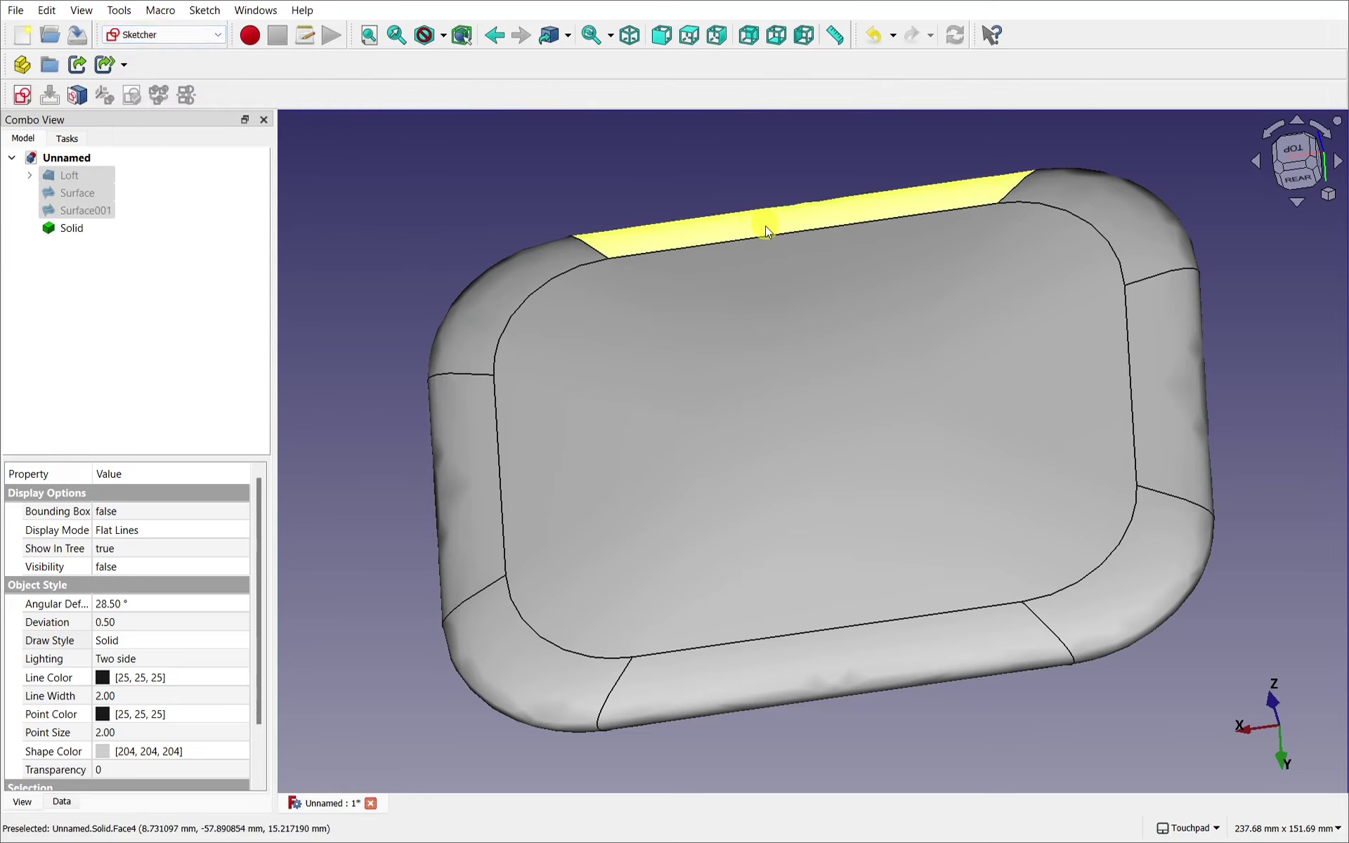
click(1280, 167)
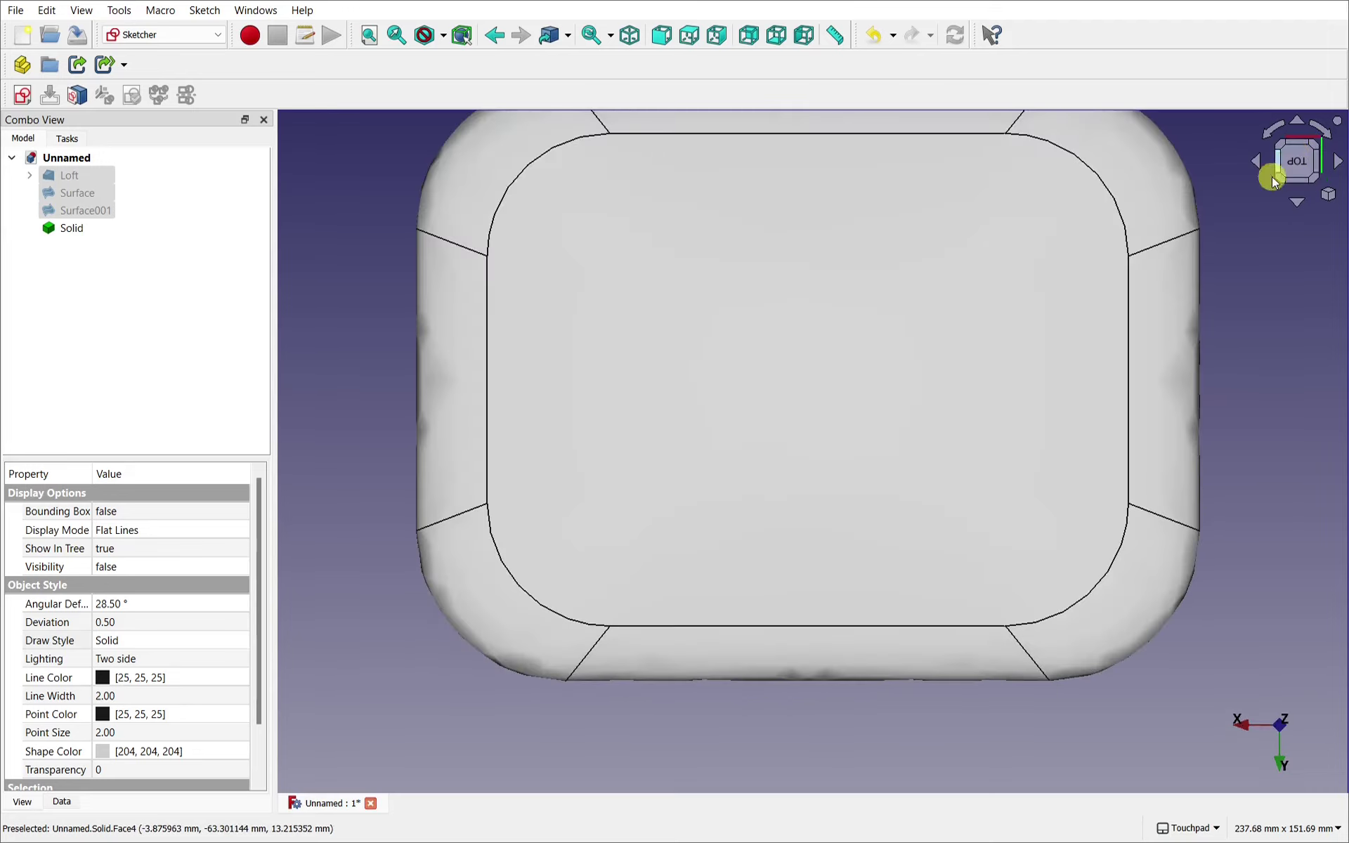
click(1275, 132)
click(1276, 132)
click(1275, 132)
click(1276, 132)
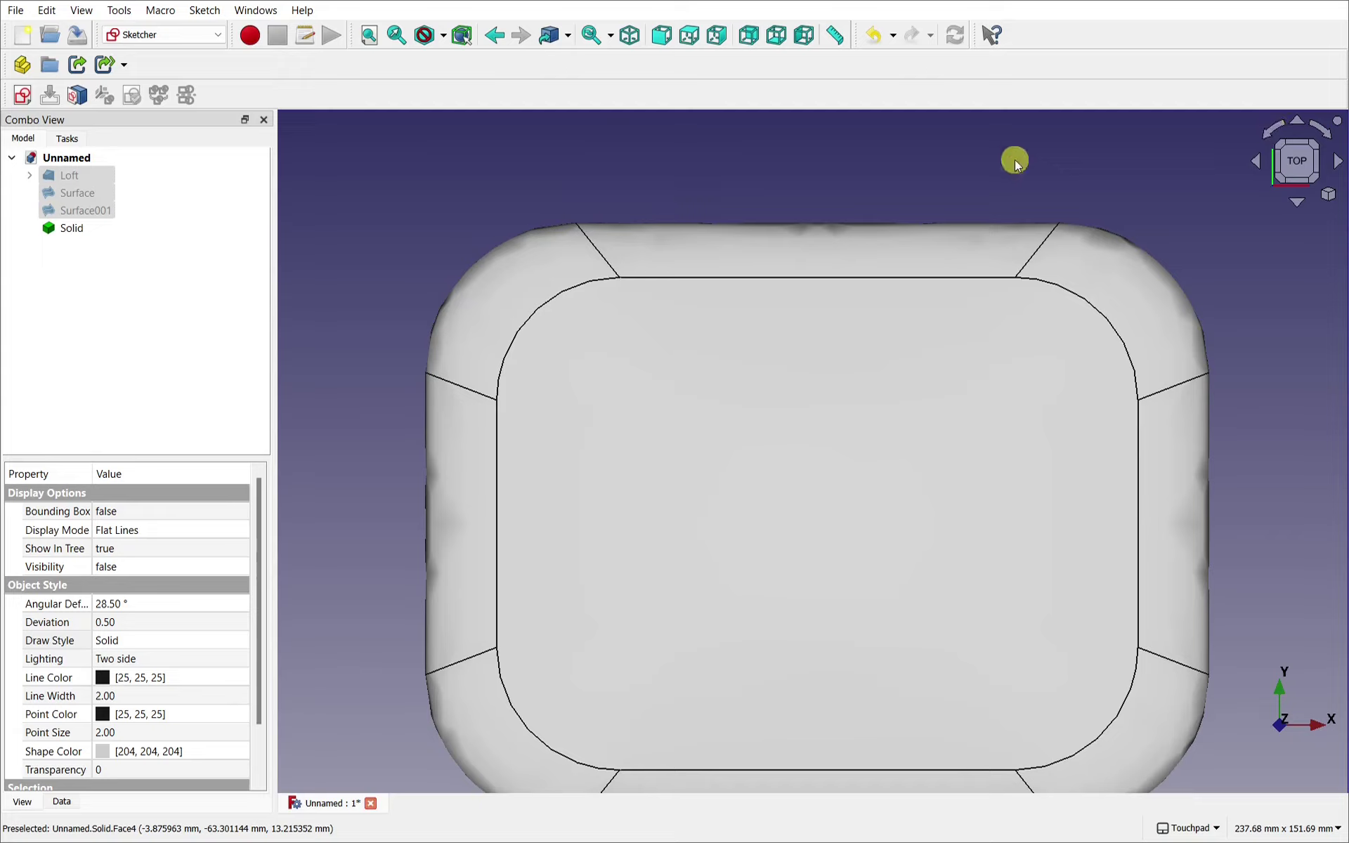
click(334, 169)
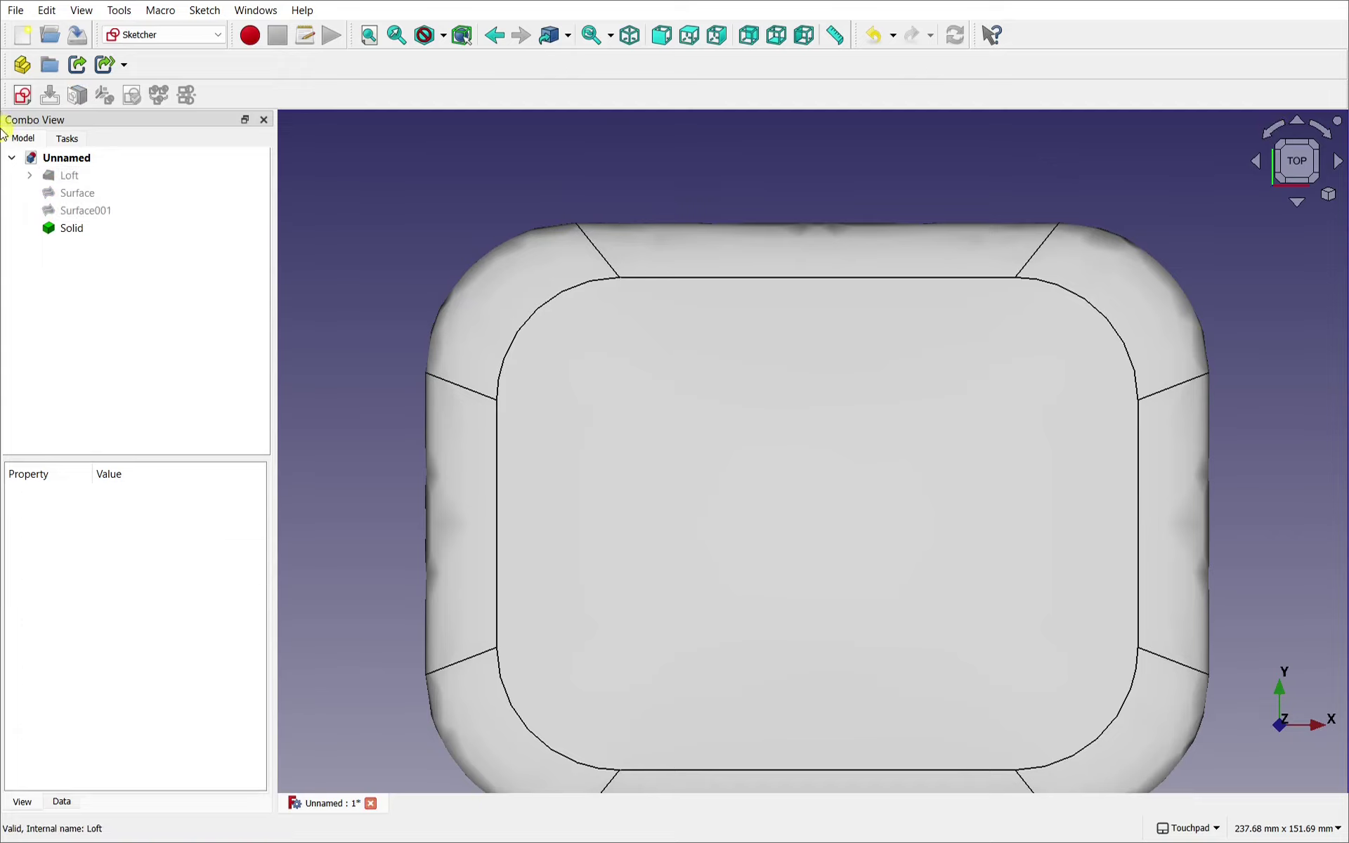
Create a sketch on the XY plane with 0 mm offset and show it in section view
click(22, 100)
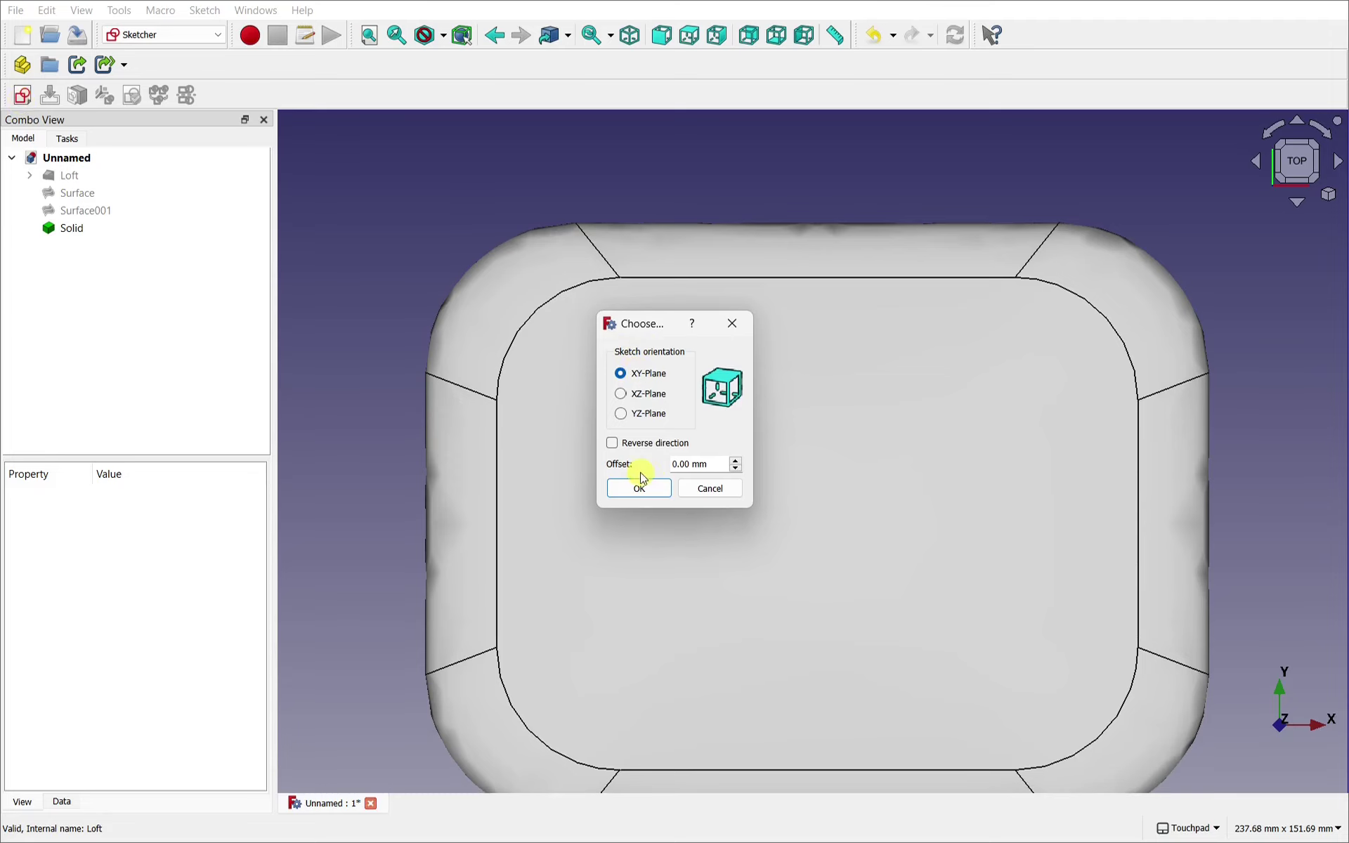
click(638, 490)
click(53, 180)
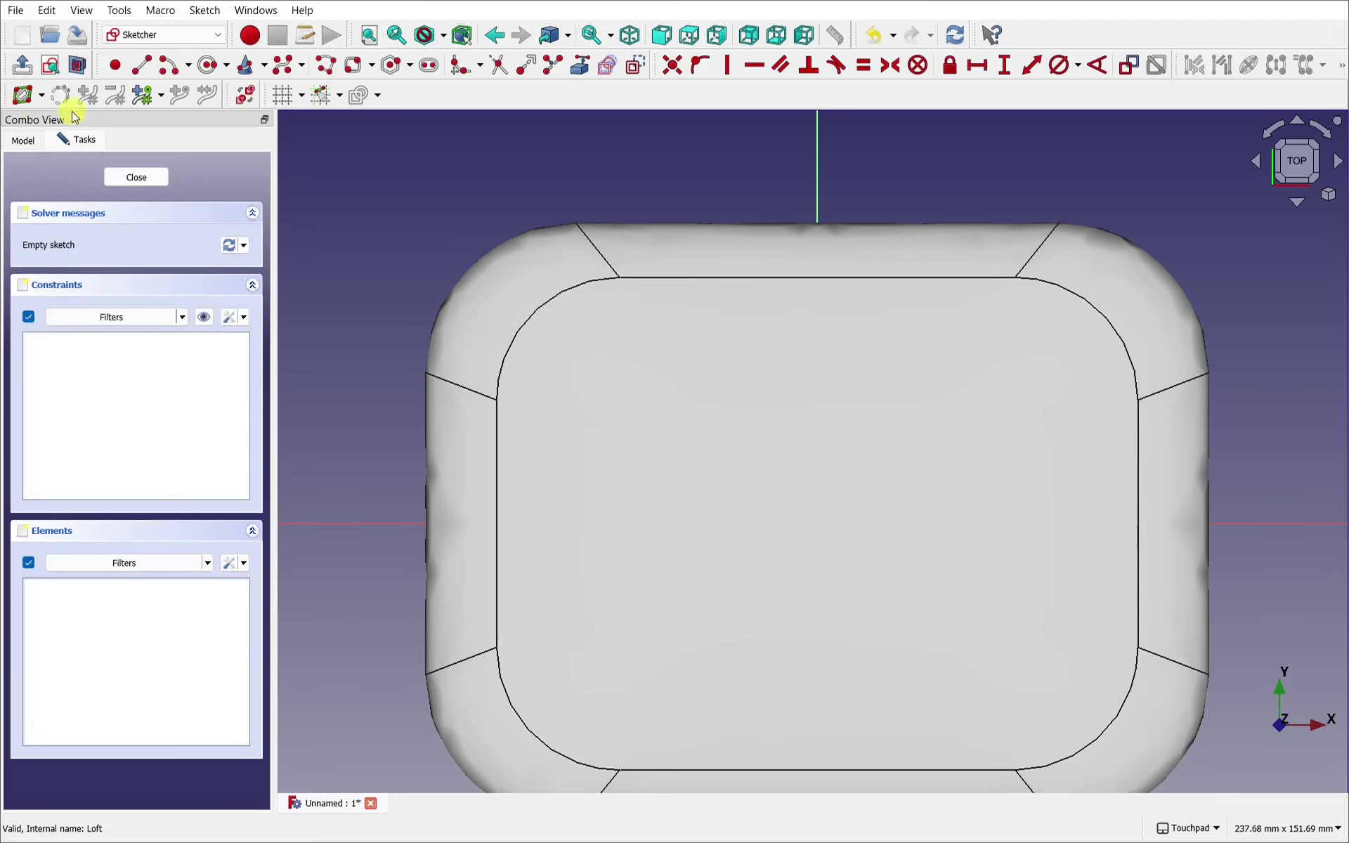
click(79, 65)
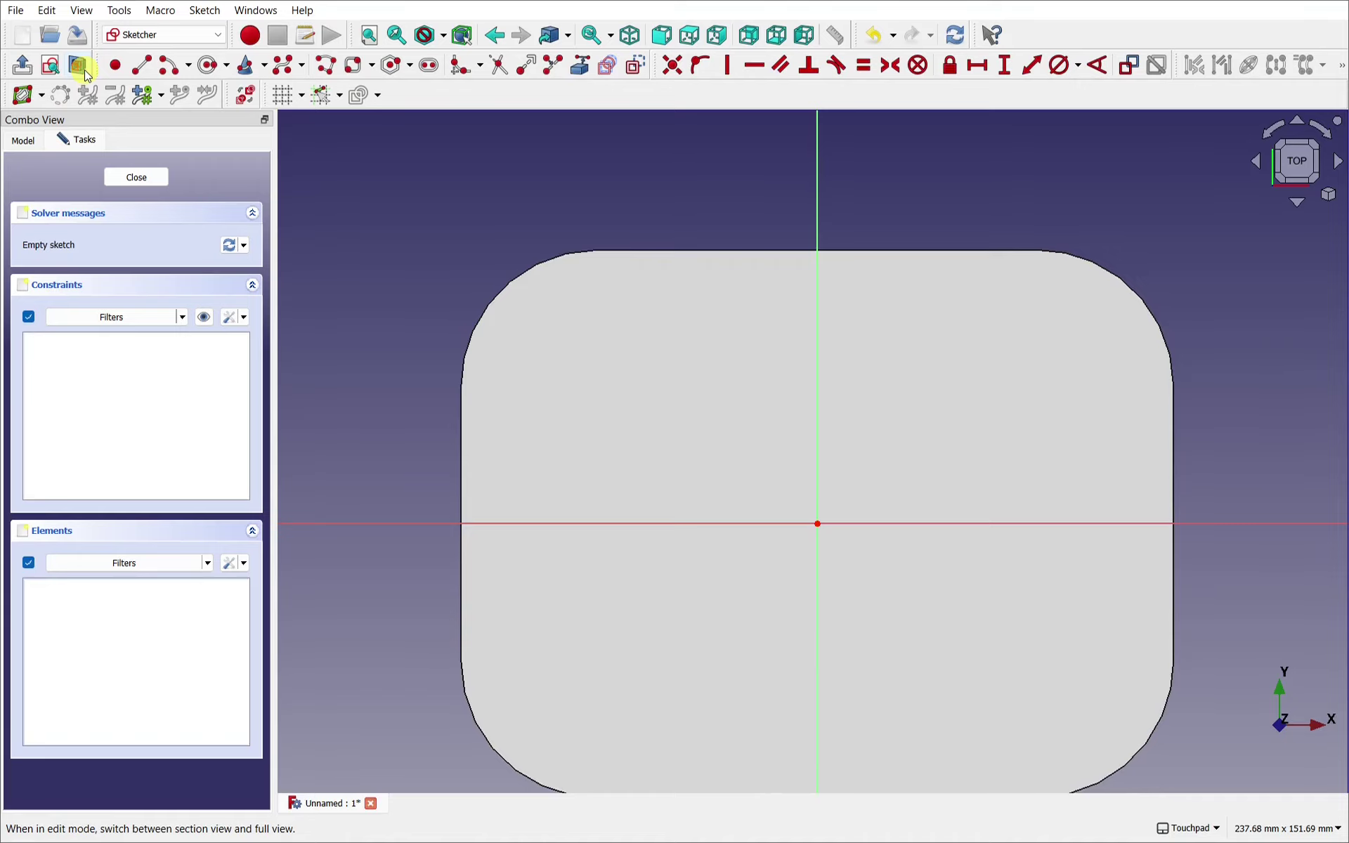
scroll(877, 425, down, 4)
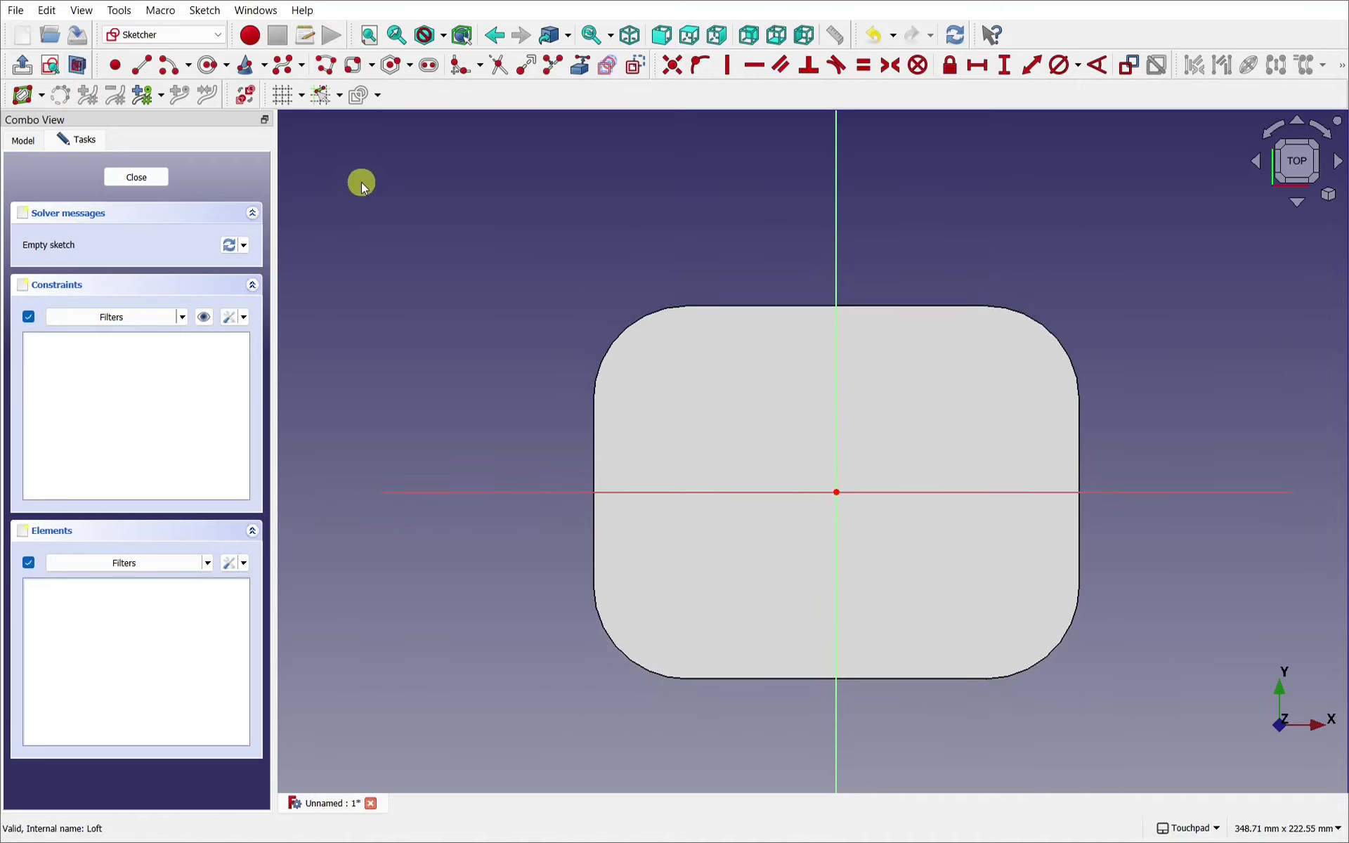
Sketch a closed right-pointing triangle as a polyline, with its tip on the horizontal axis, a vertical base and an upper side about 46.5 mm long
click(329, 67)
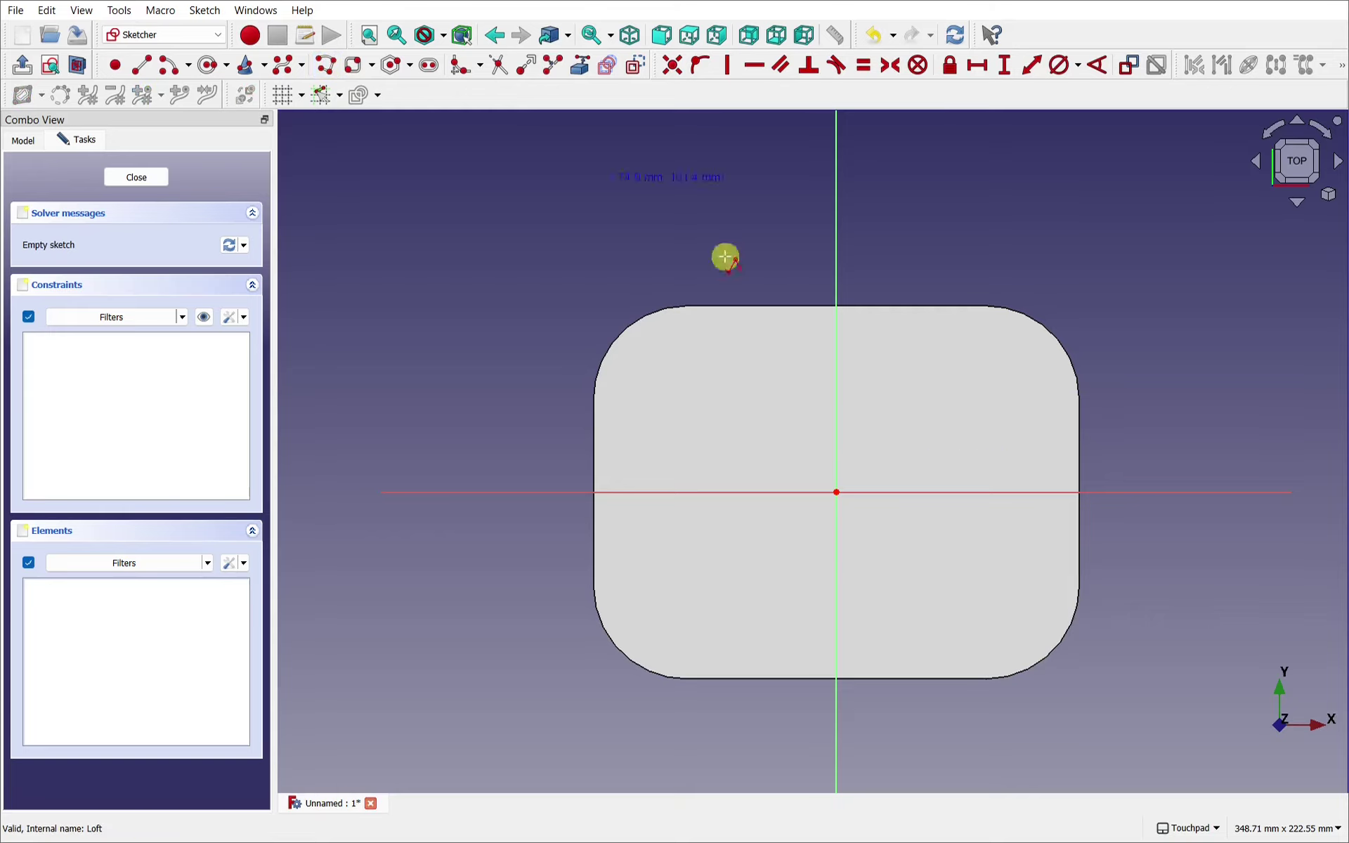
click(795, 422)
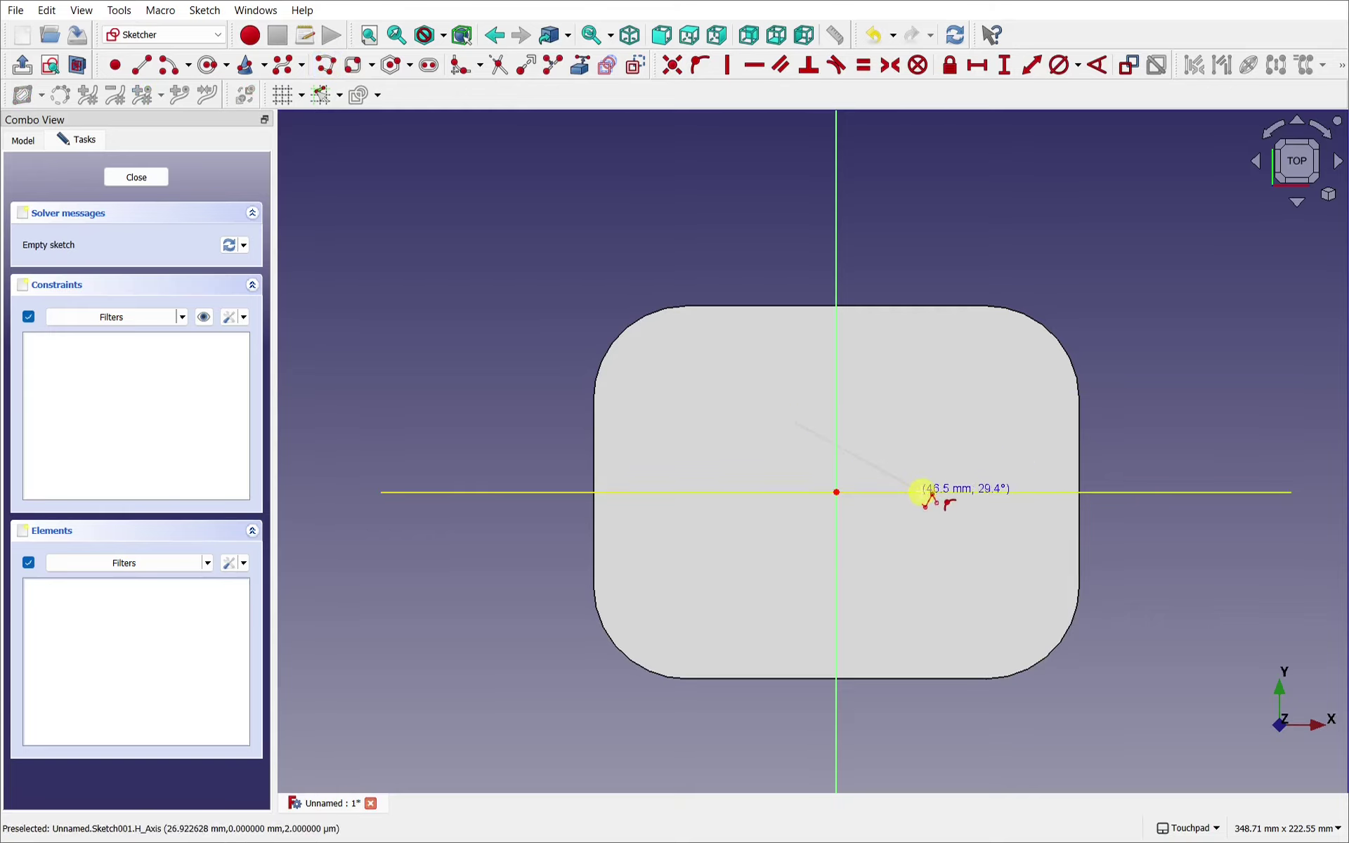
click(922, 492)
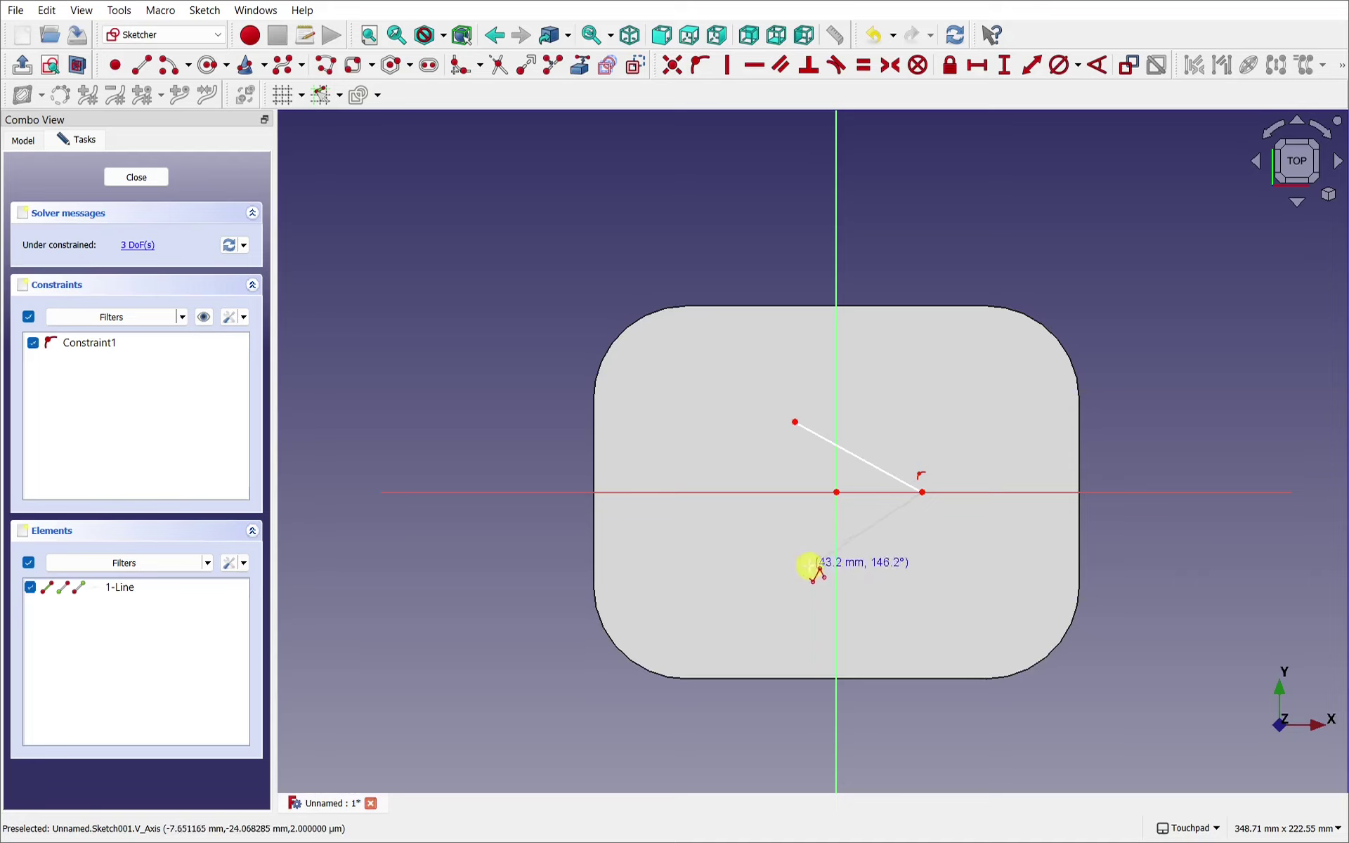
click(798, 571)
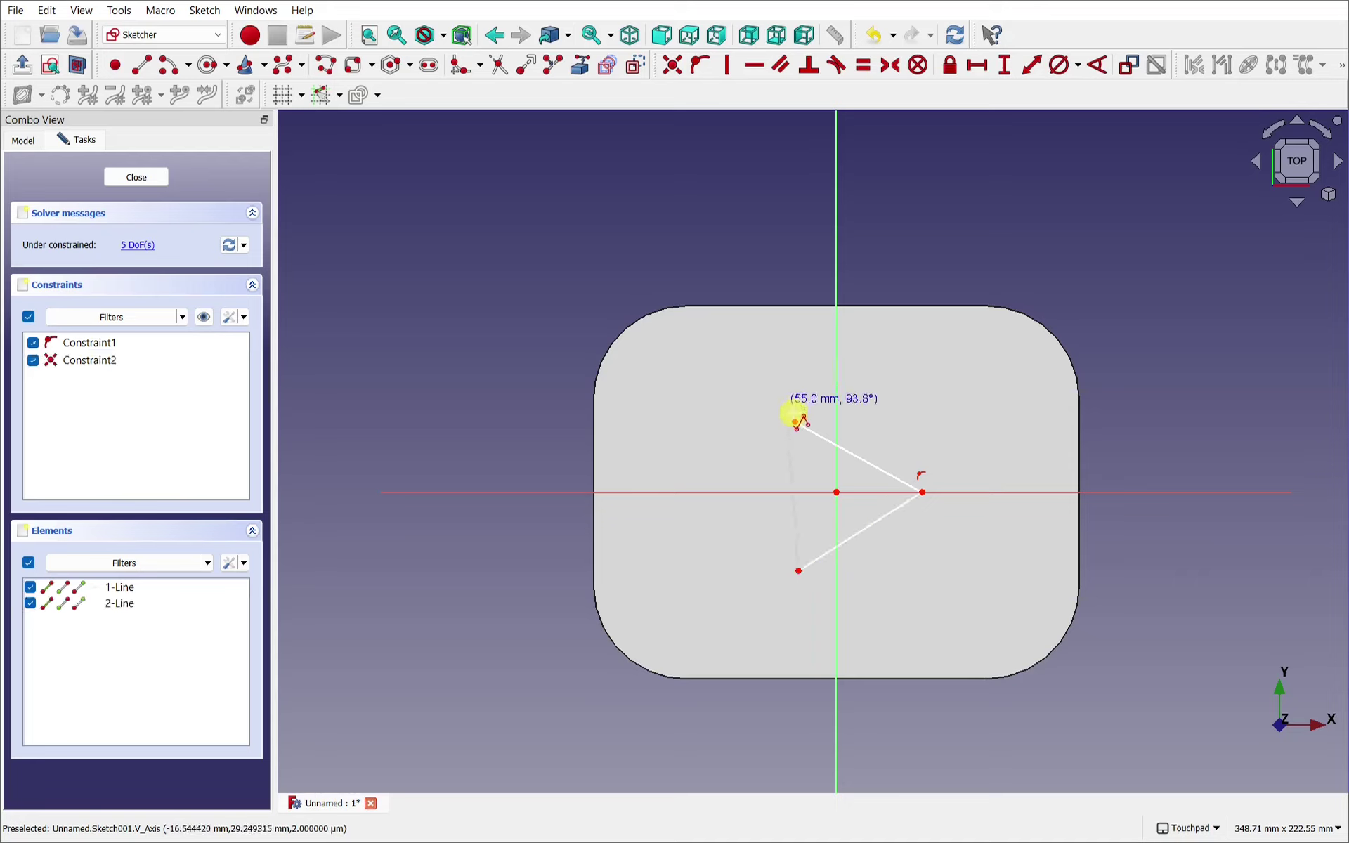
click(796, 423)
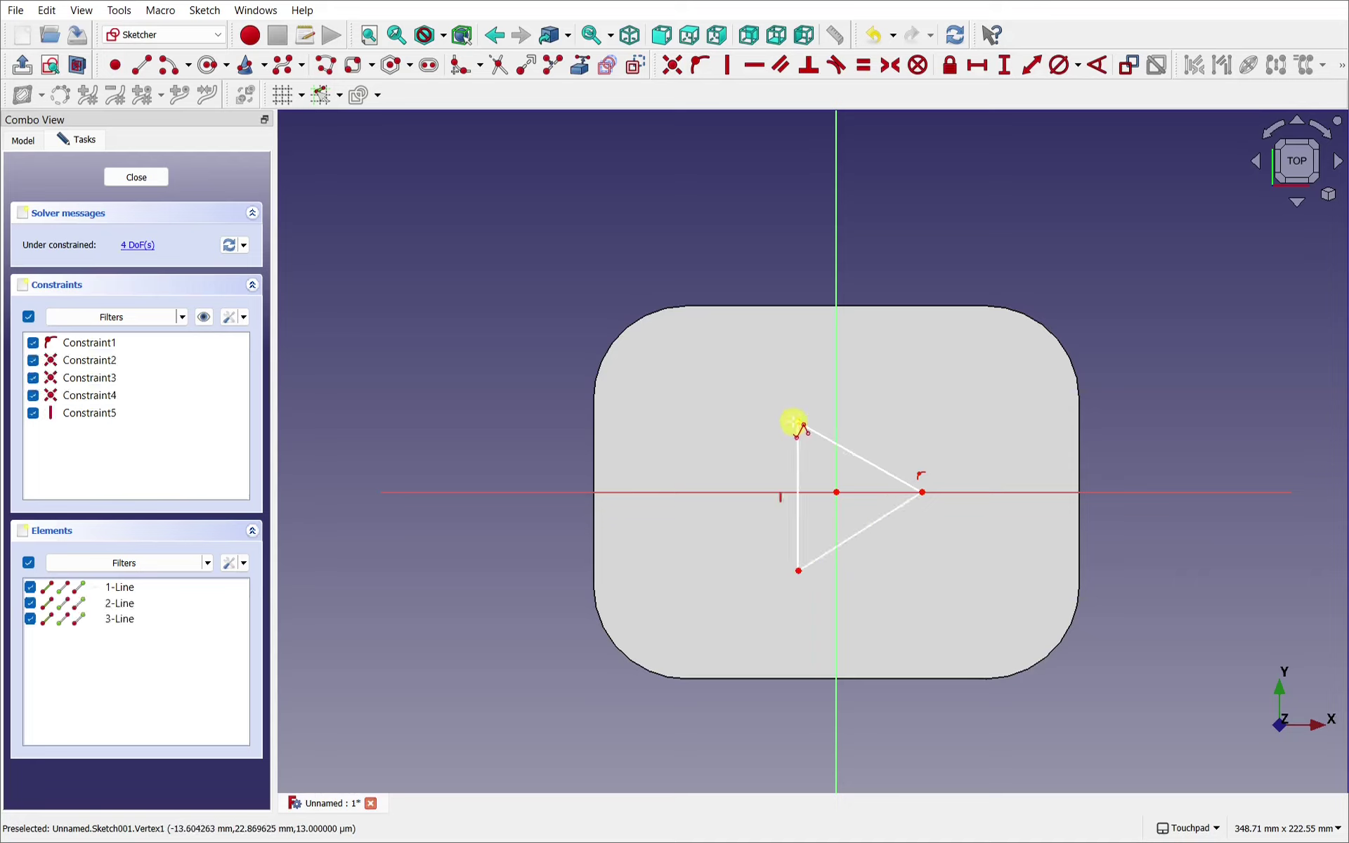
click(244, 318)
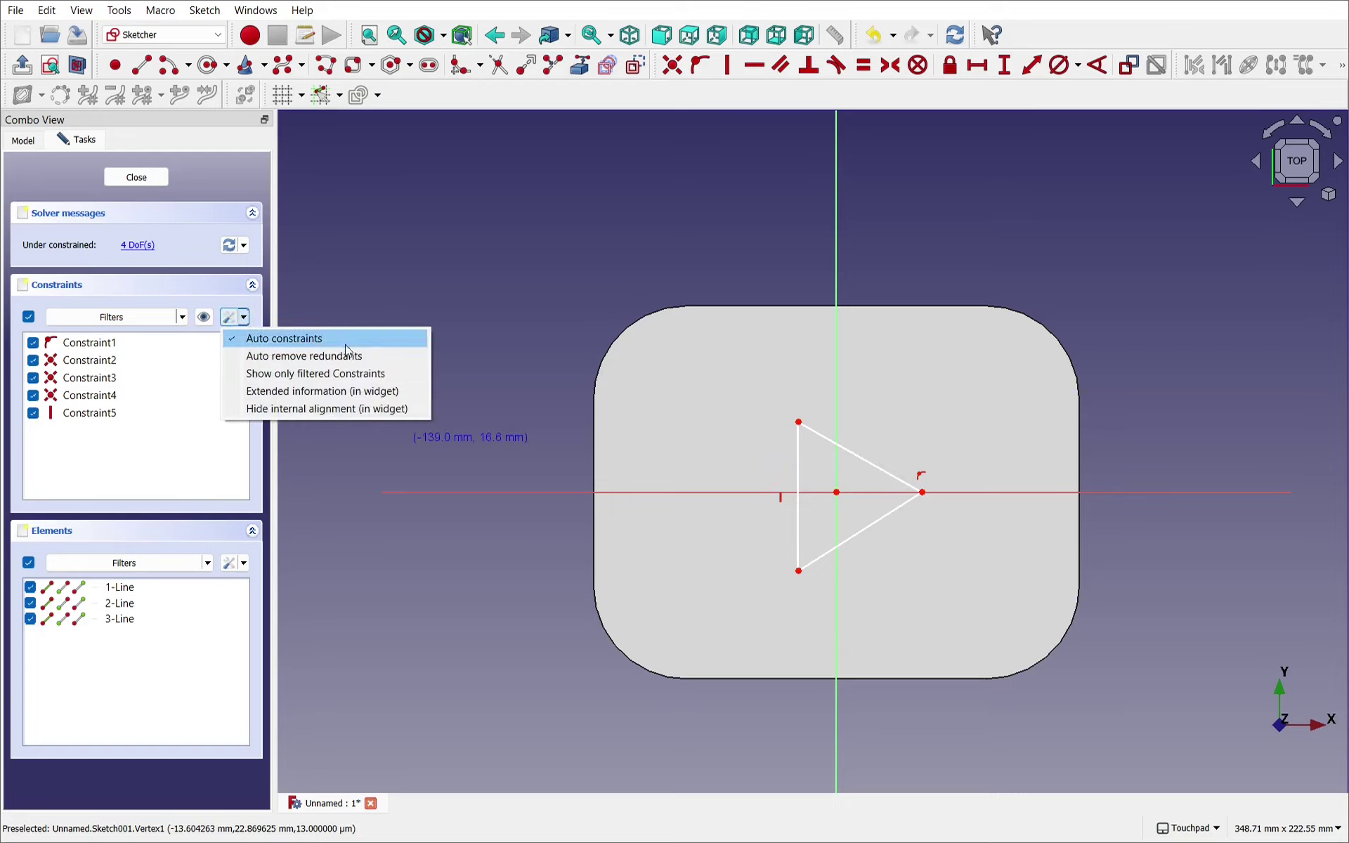
click(867, 425)
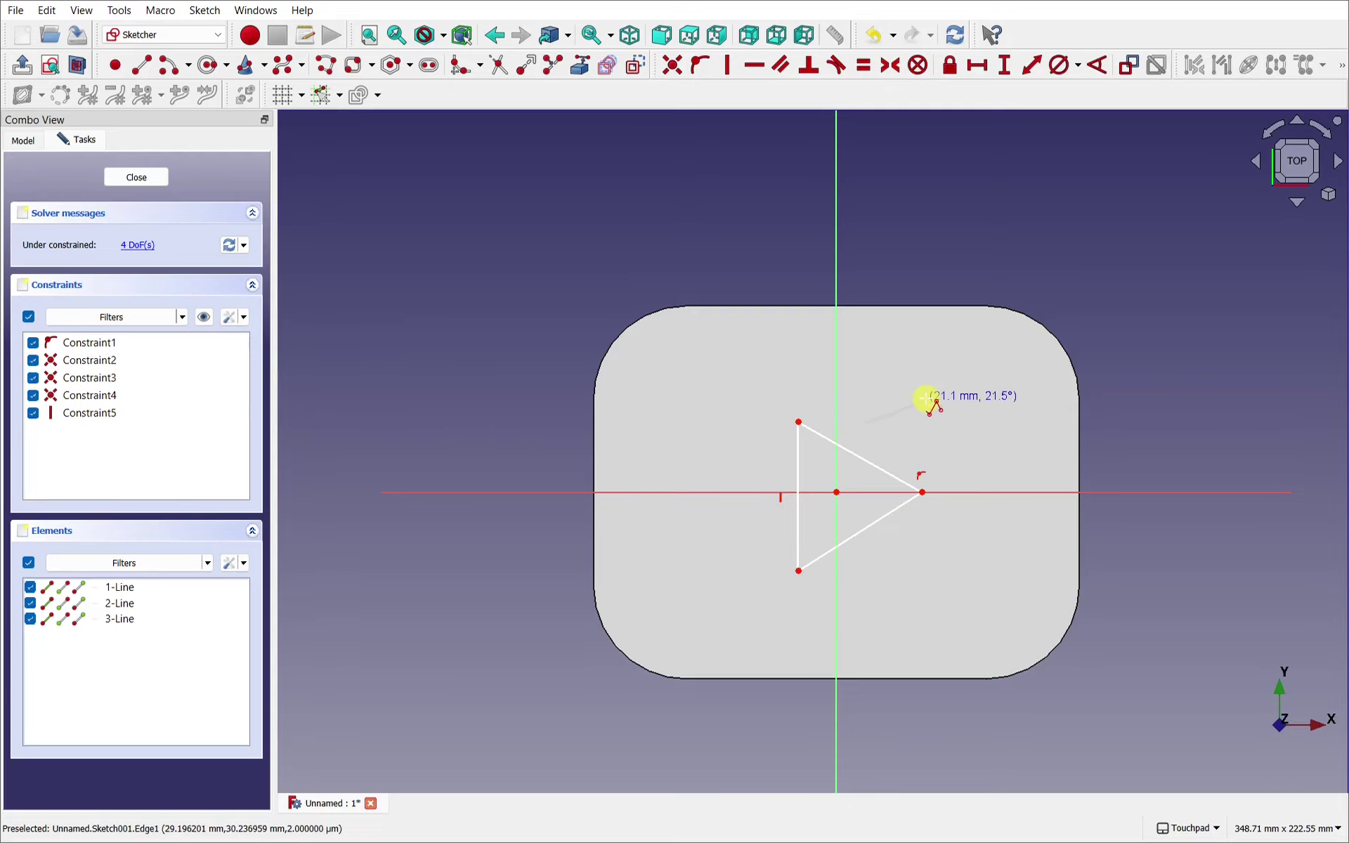
key(Escape)
scroll(836, 491, up, 2)
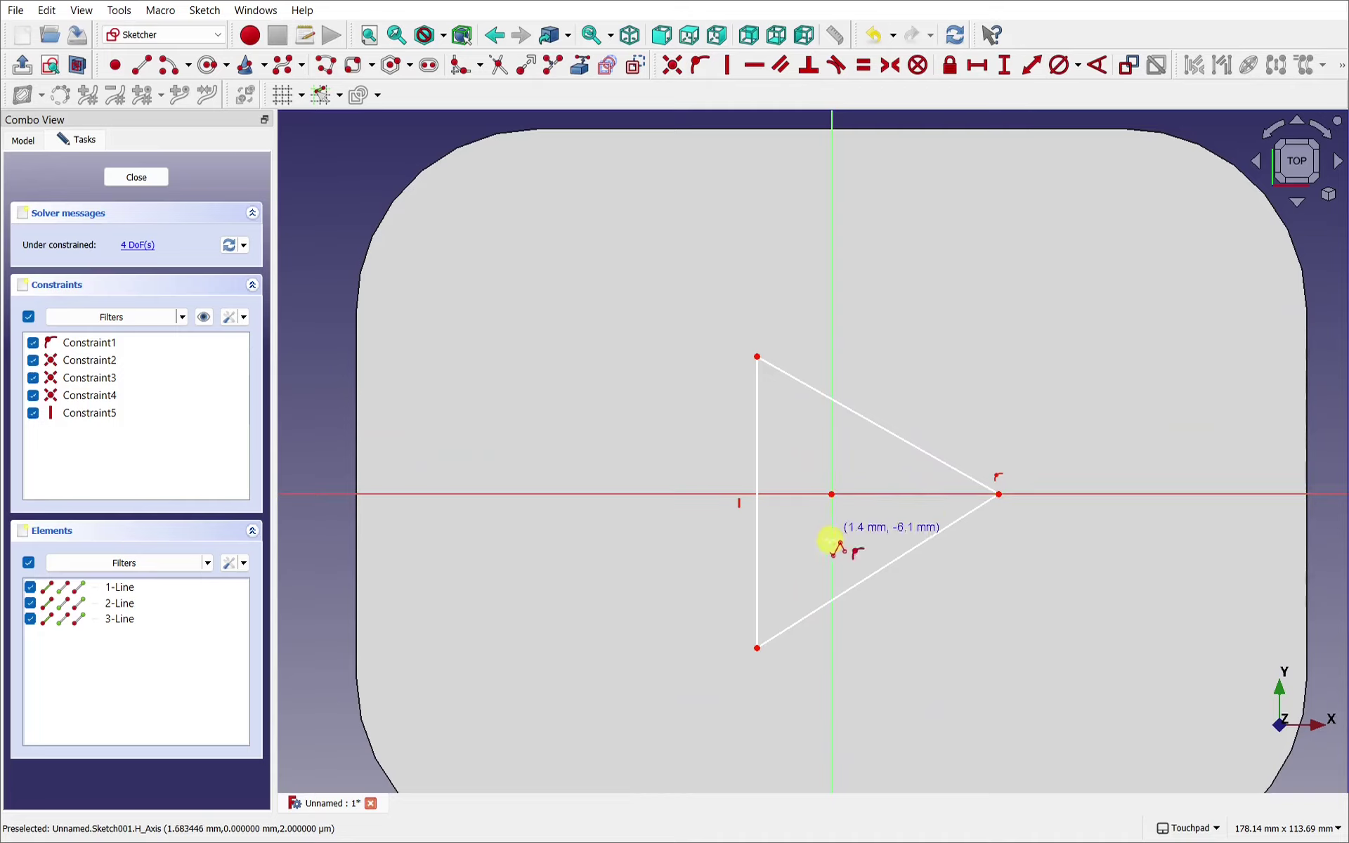
Draw a circle of about 28 mm radius centred on the origin through the triangle's tip, and nudge the tip slightly inward
click(208, 67)
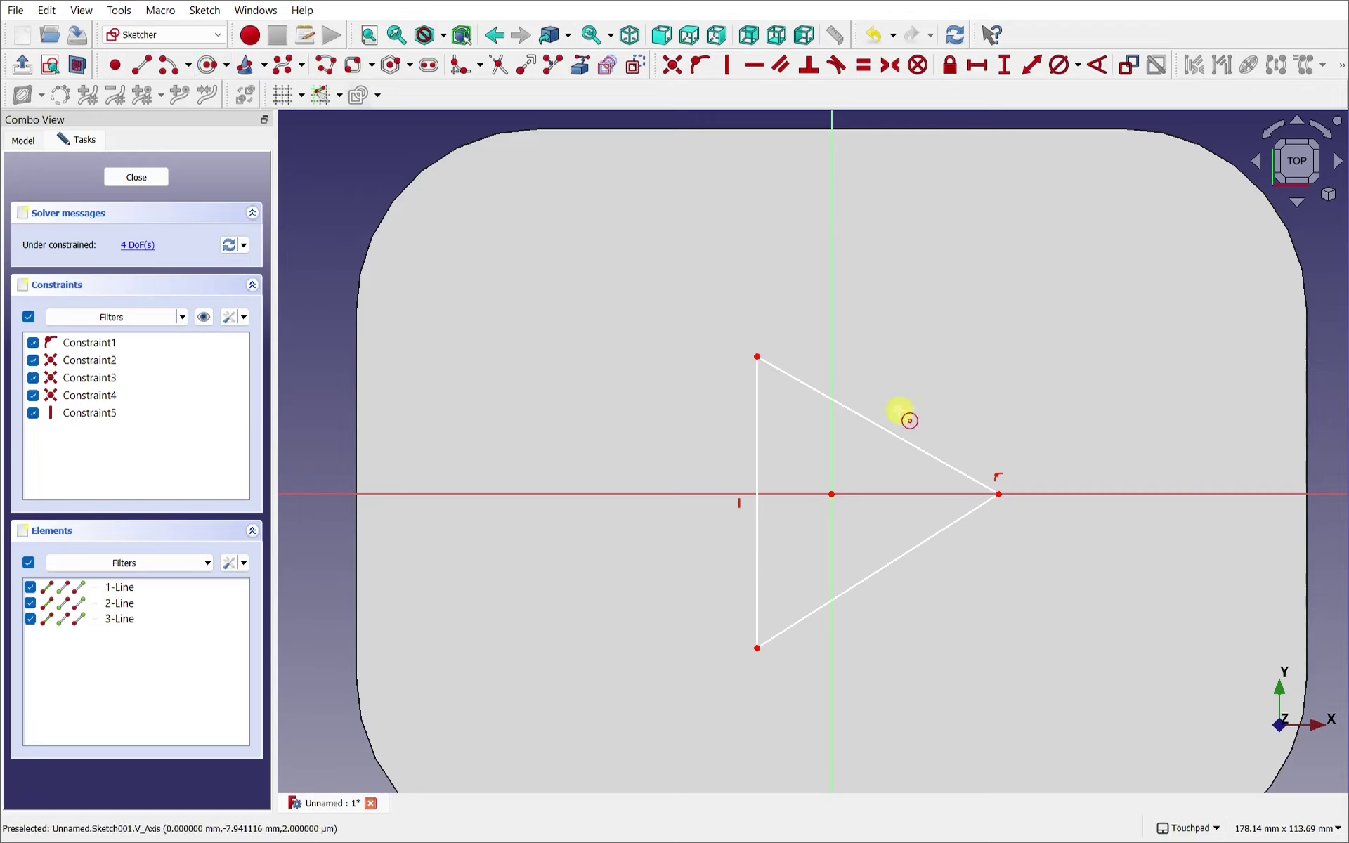
click(835, 492)
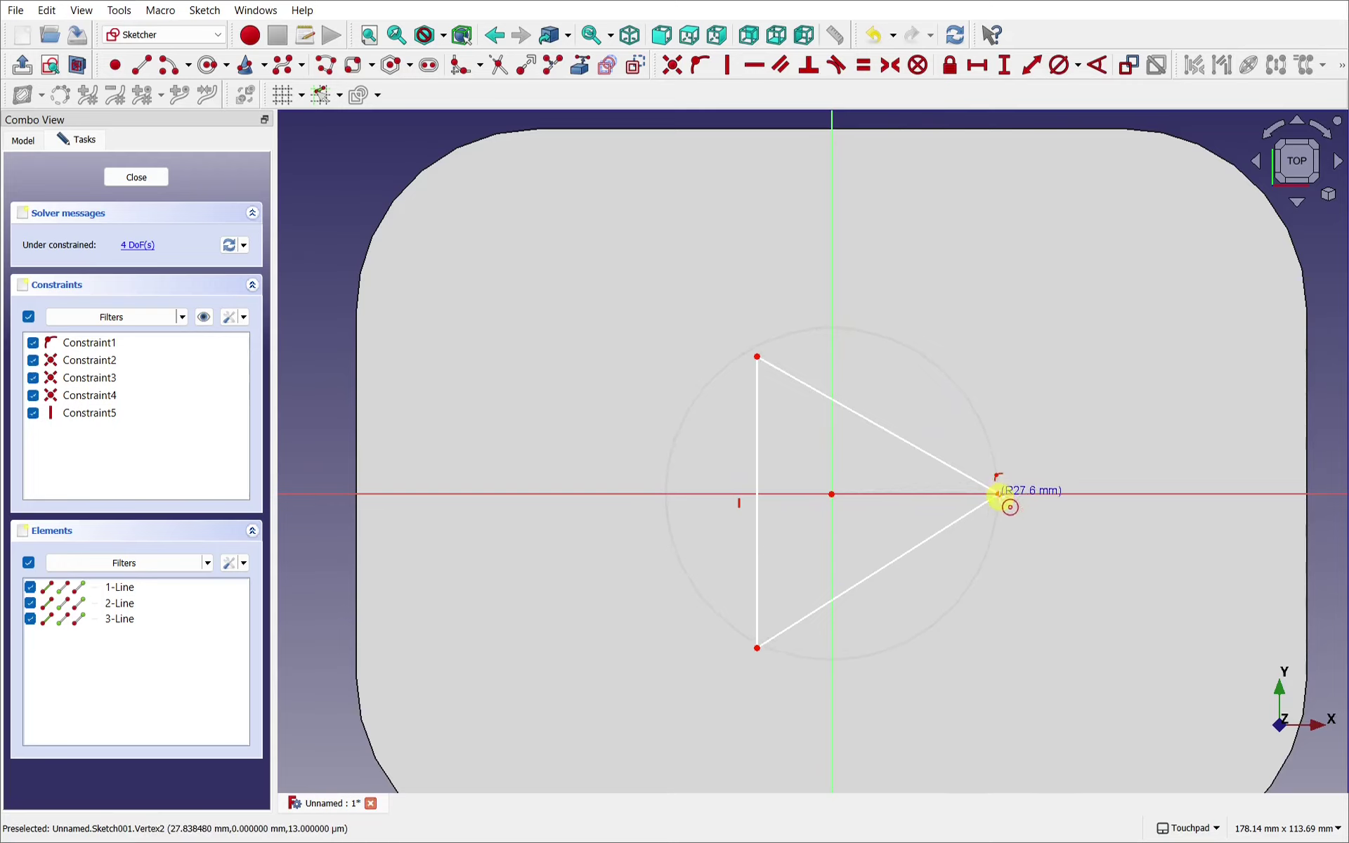
click(998, 494)
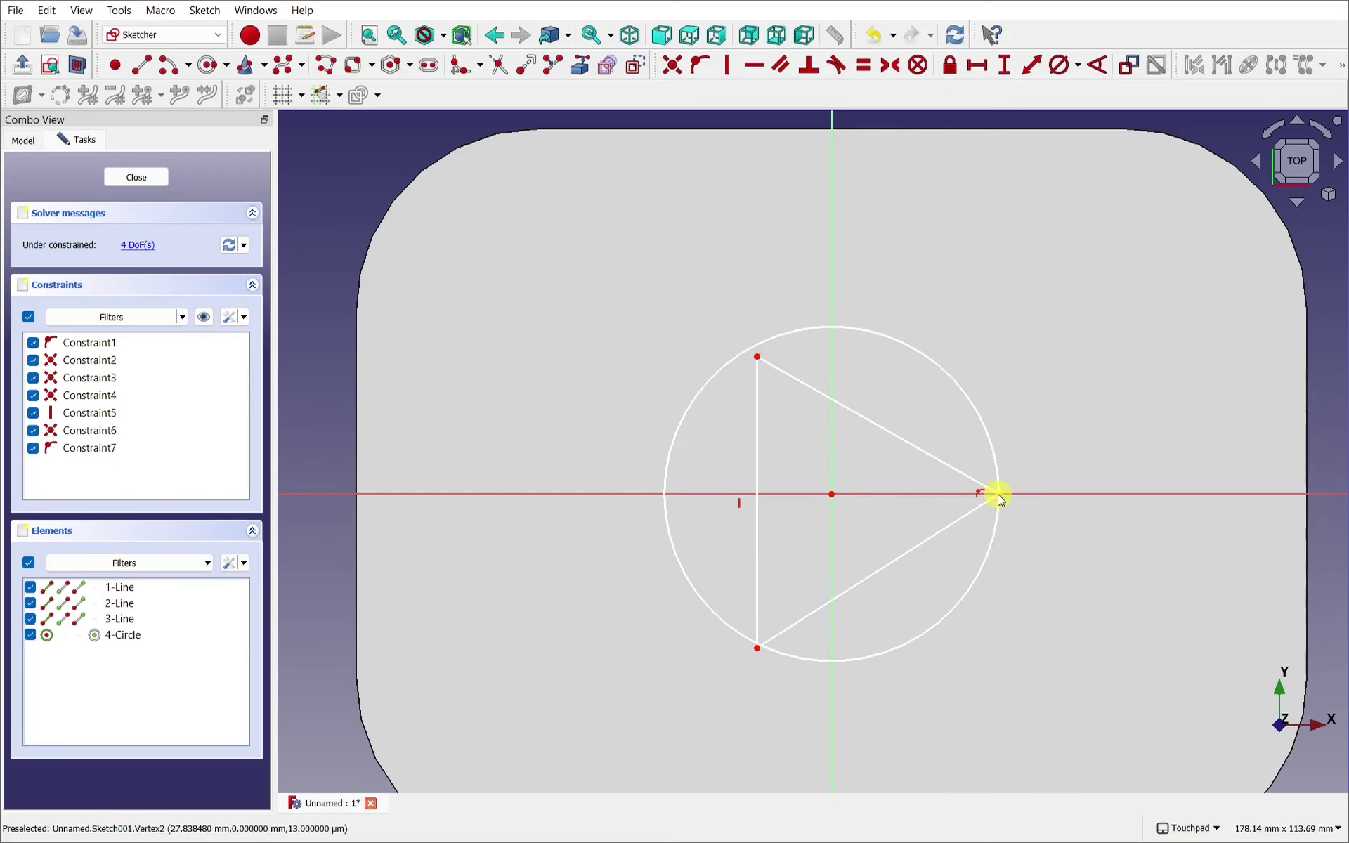
scroll(999, 494, up, 4)
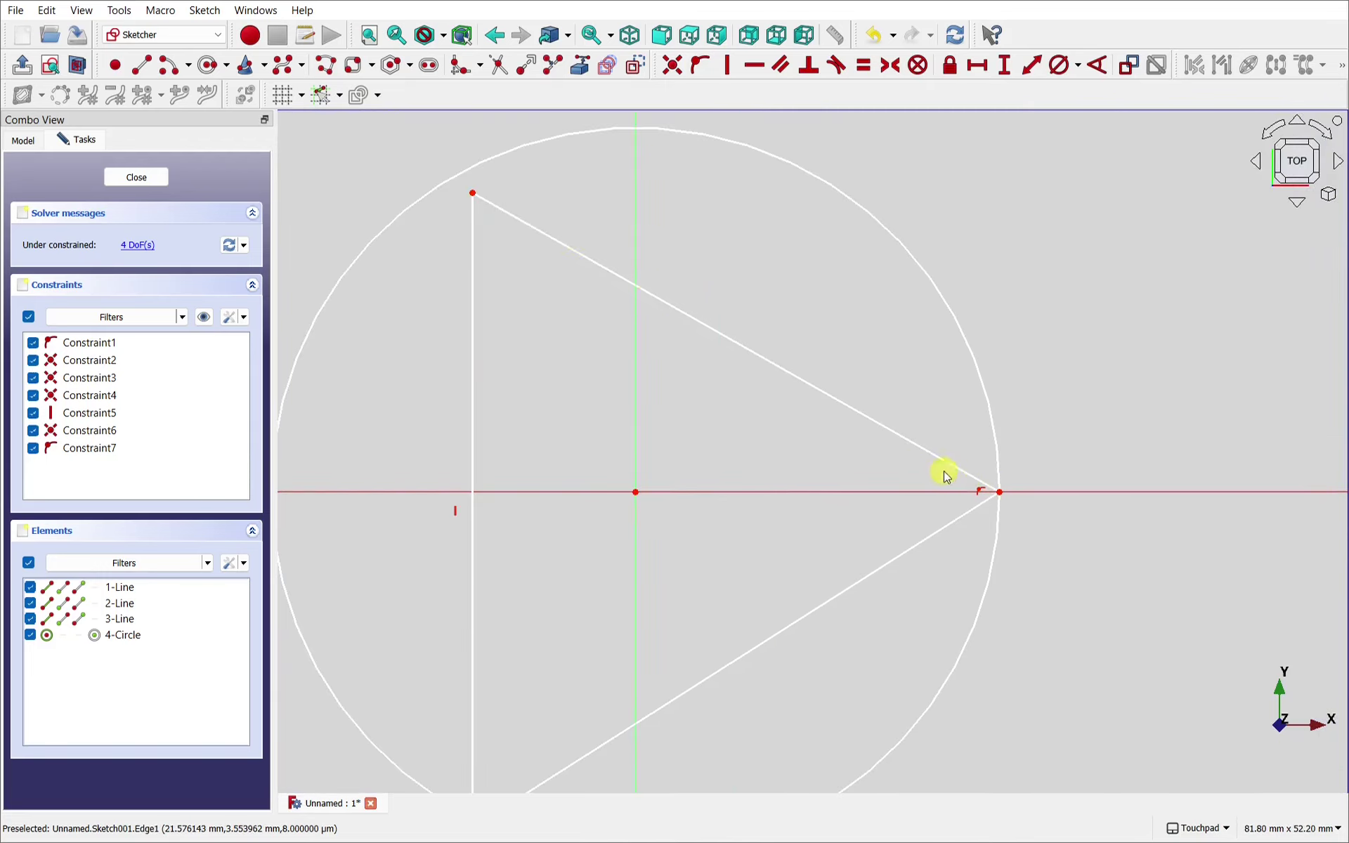
mouse_move(1003, 499)
mouse_down()
mouse_move(1035, 497)
mouse_move(979, 490)
mouse_up()
scroll(979, 492, down, 3)
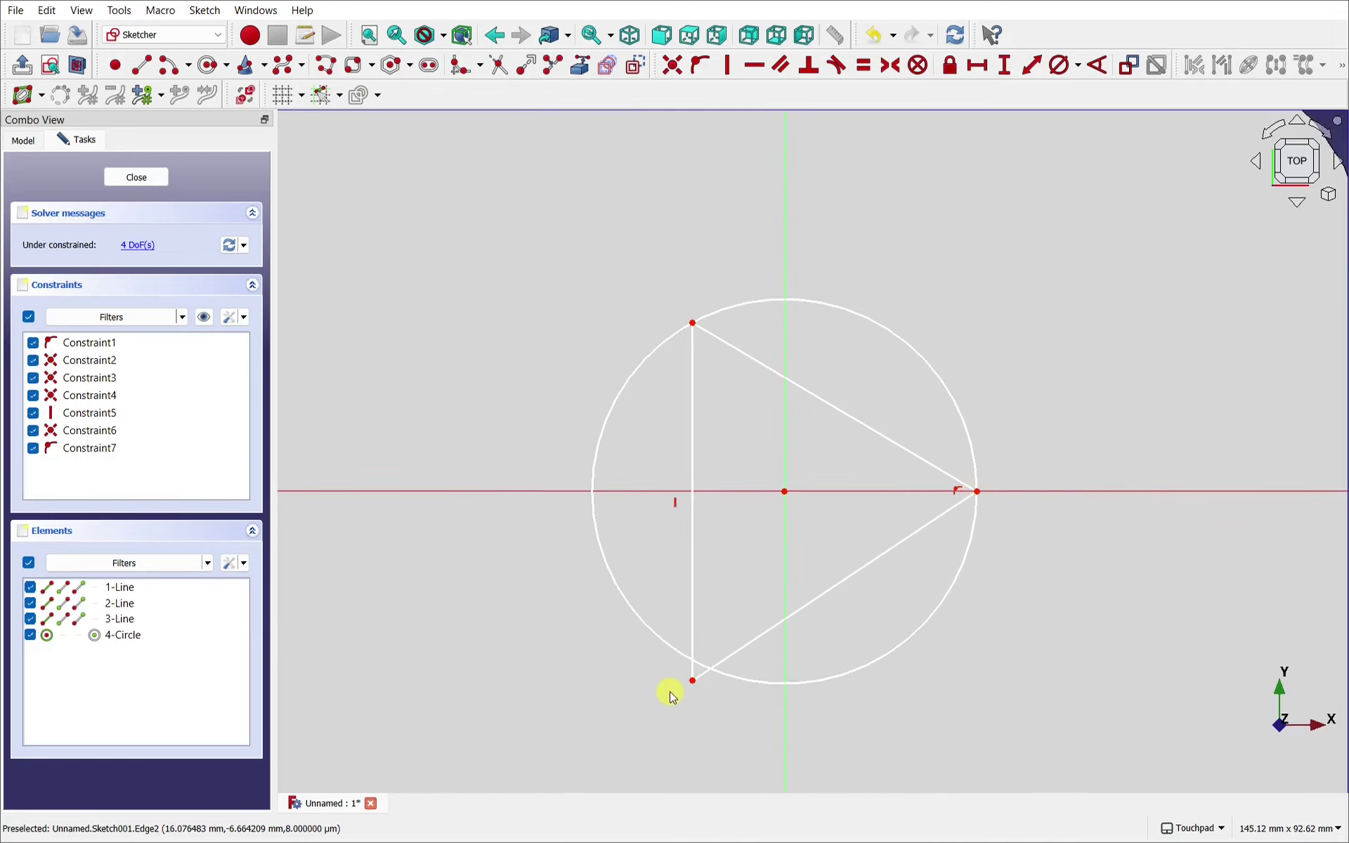
Constrain the triangle's lower and upper base corners onto the circle, and convert the circle to construction geometry
click(693, 681)
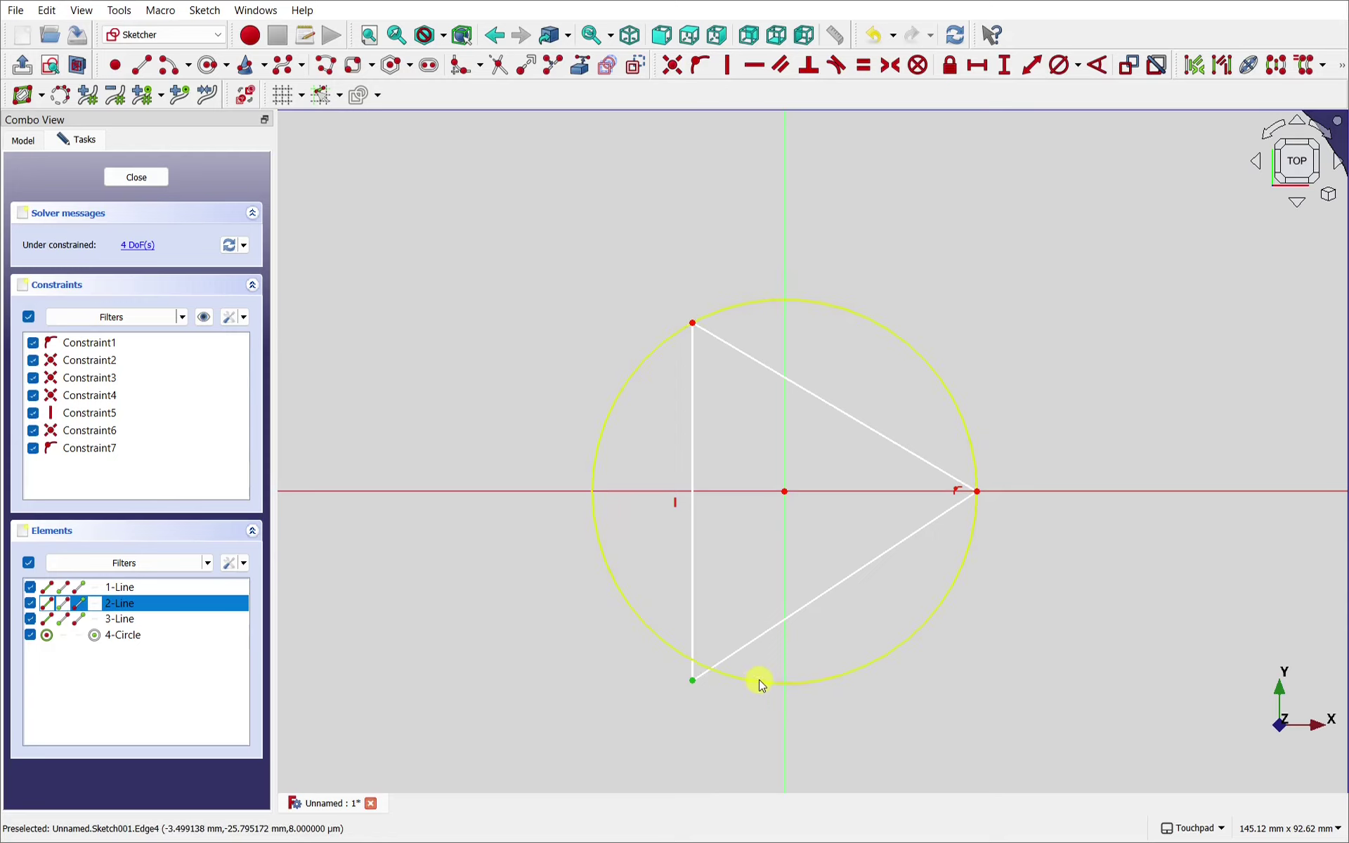
click(759, 682)
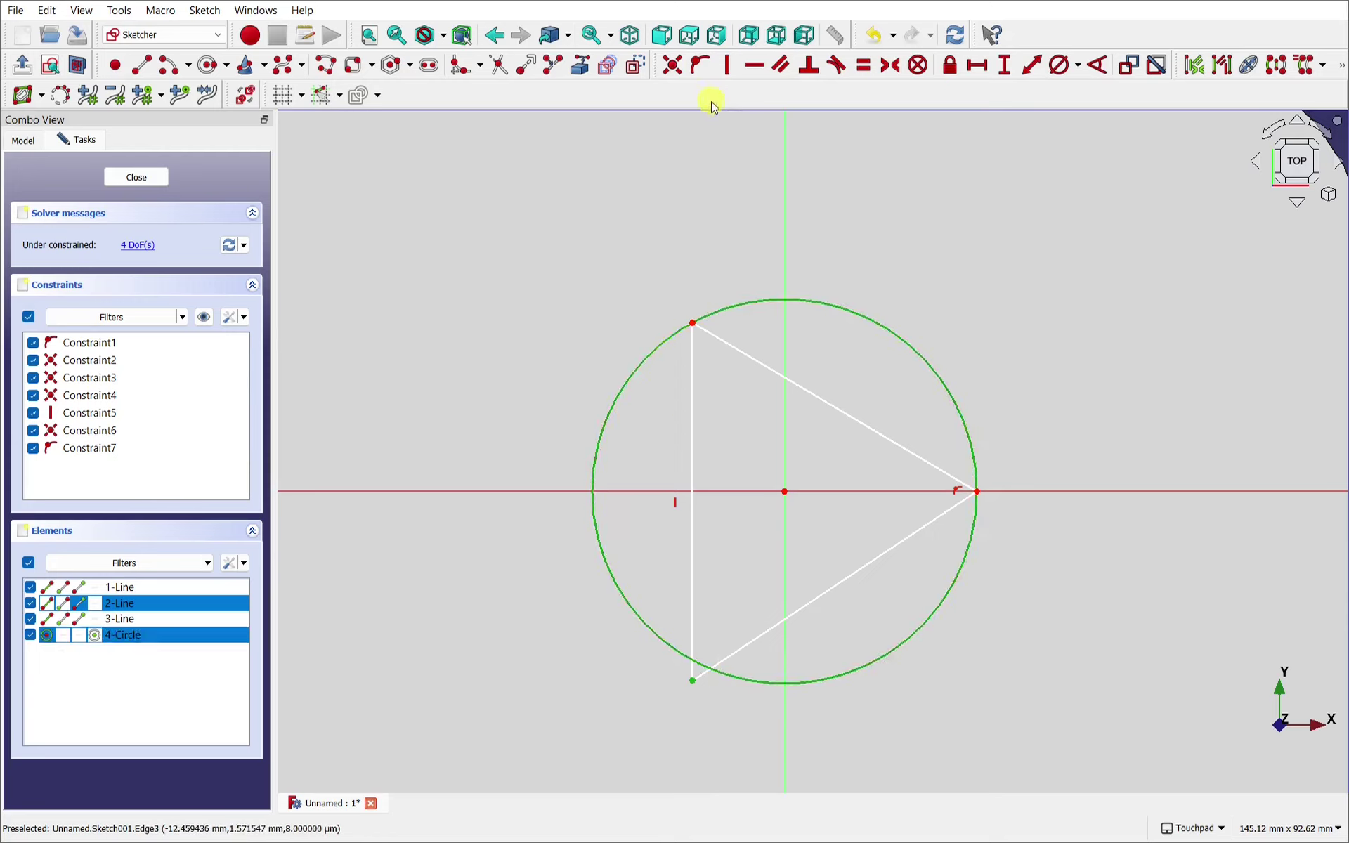
click(700, 64)
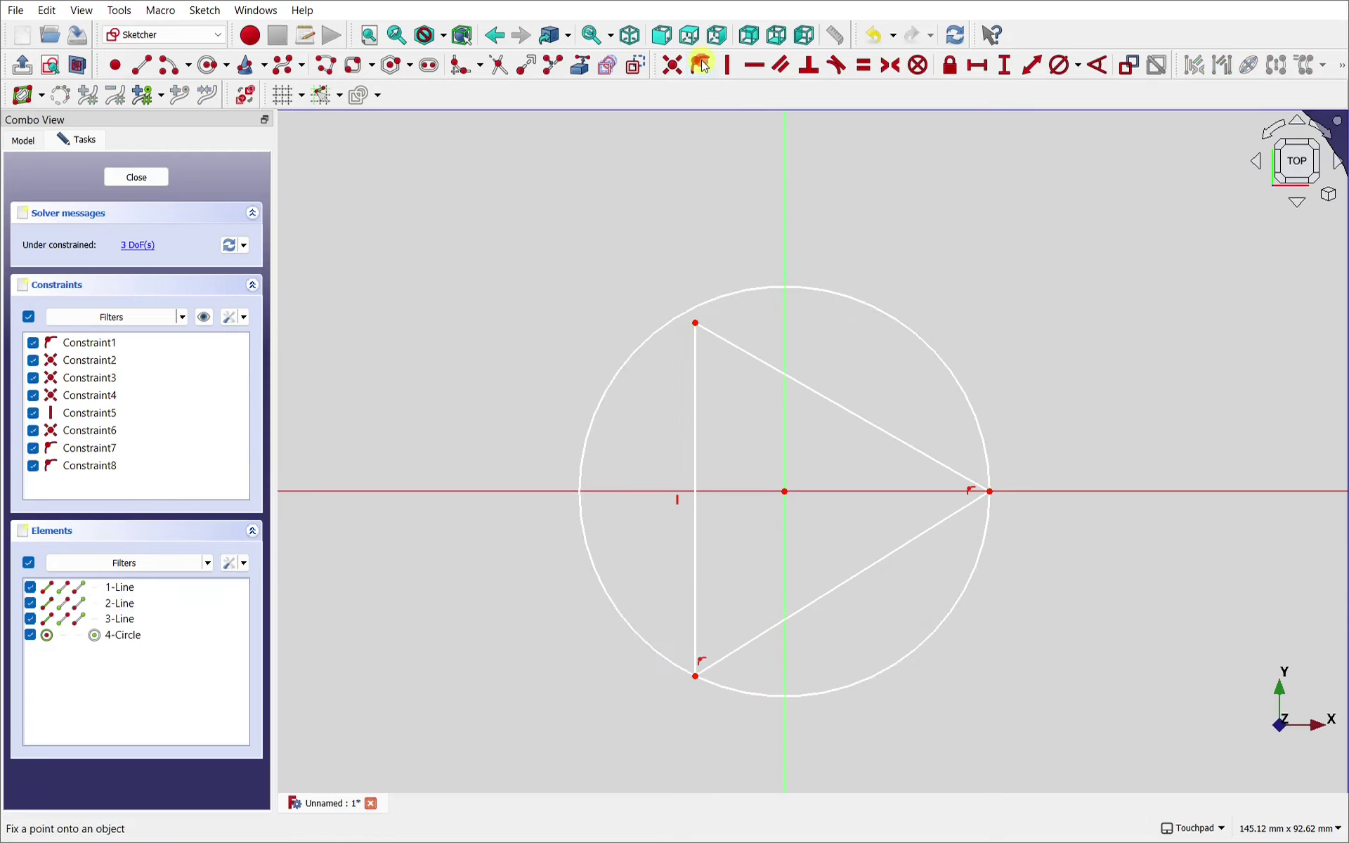
click(694, 324)
click(697, 307)
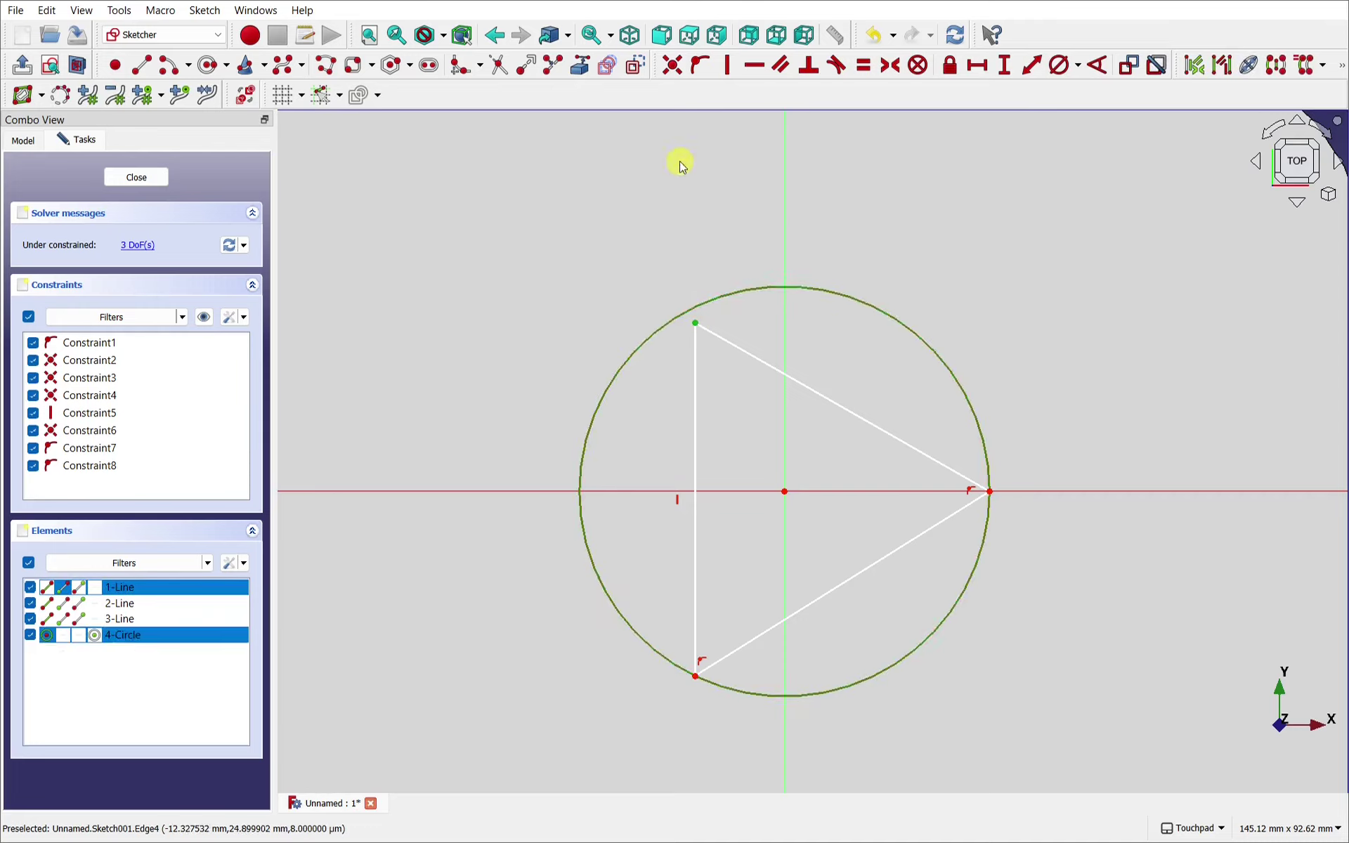
click(700, 65)
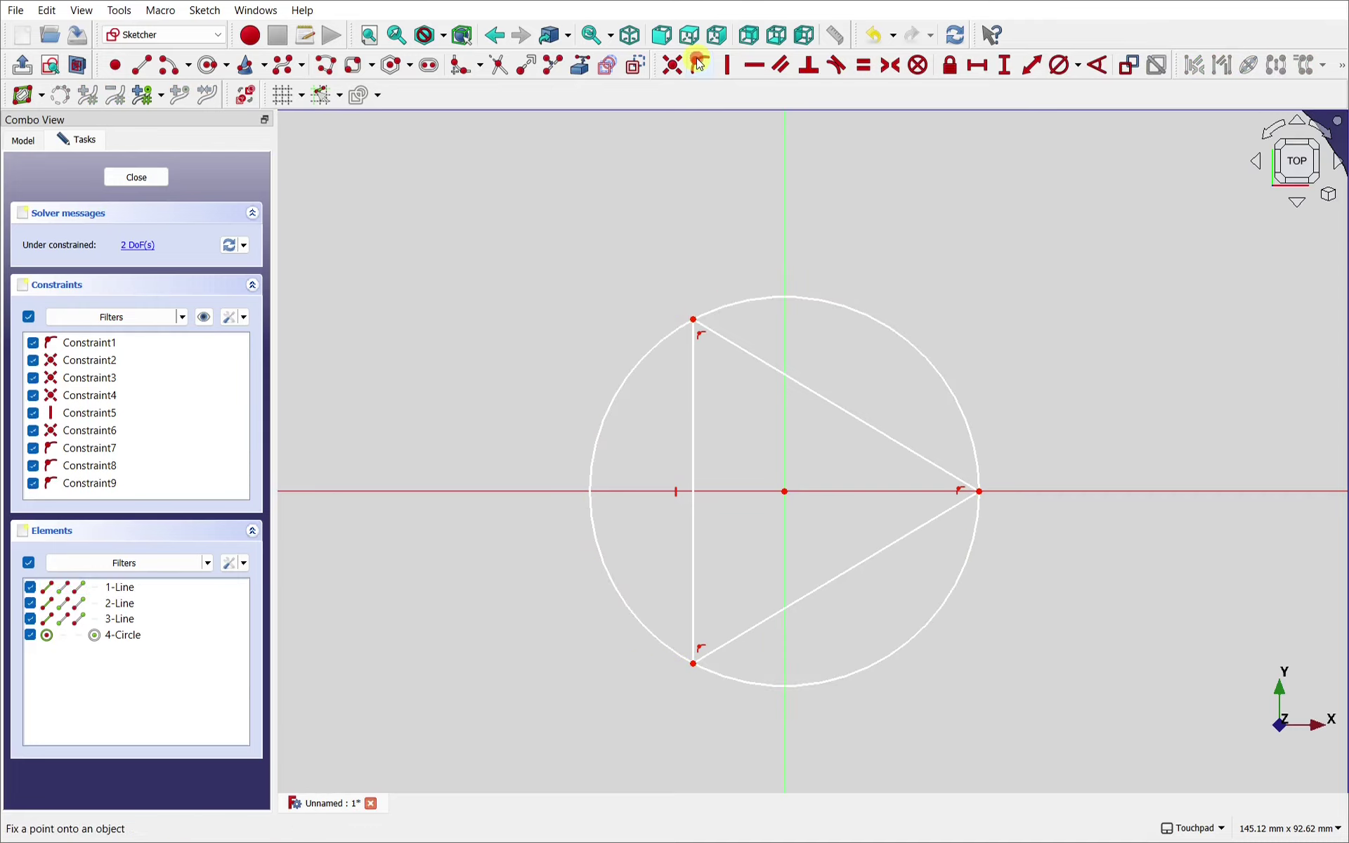
click(952, 391)
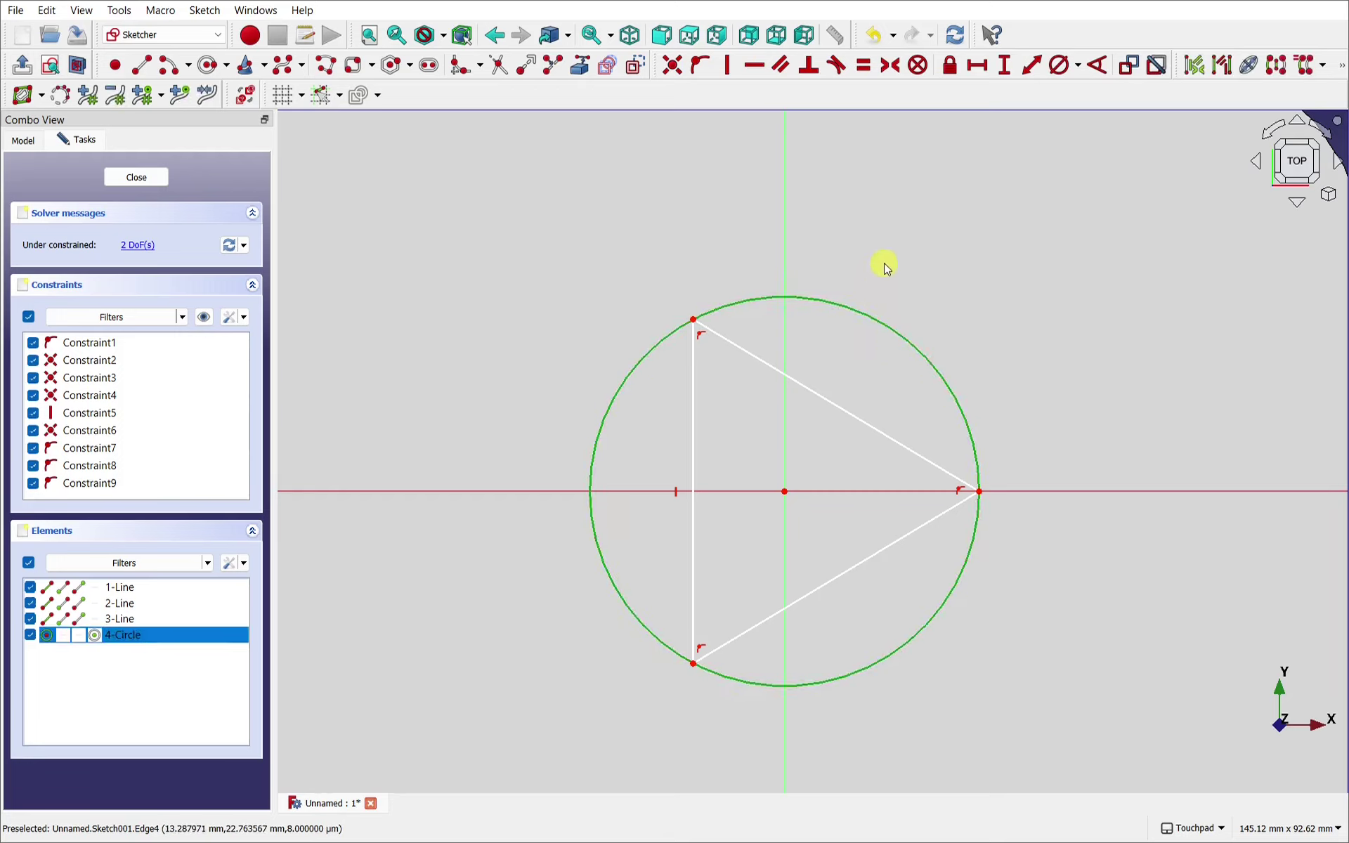
click(638, 68)
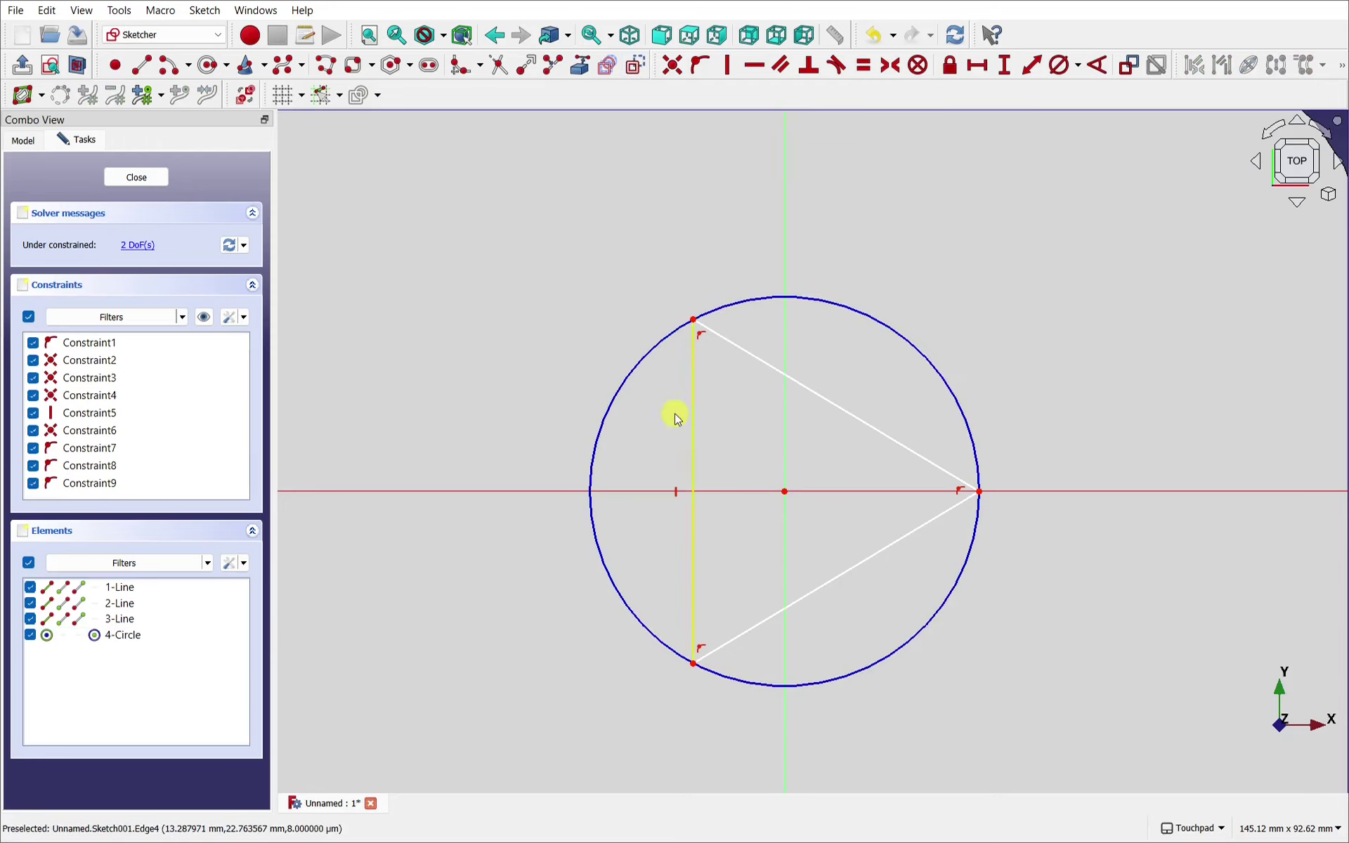
Round all three corners of the triangle with constraint-preserving sketch fillets
click(480, 65)
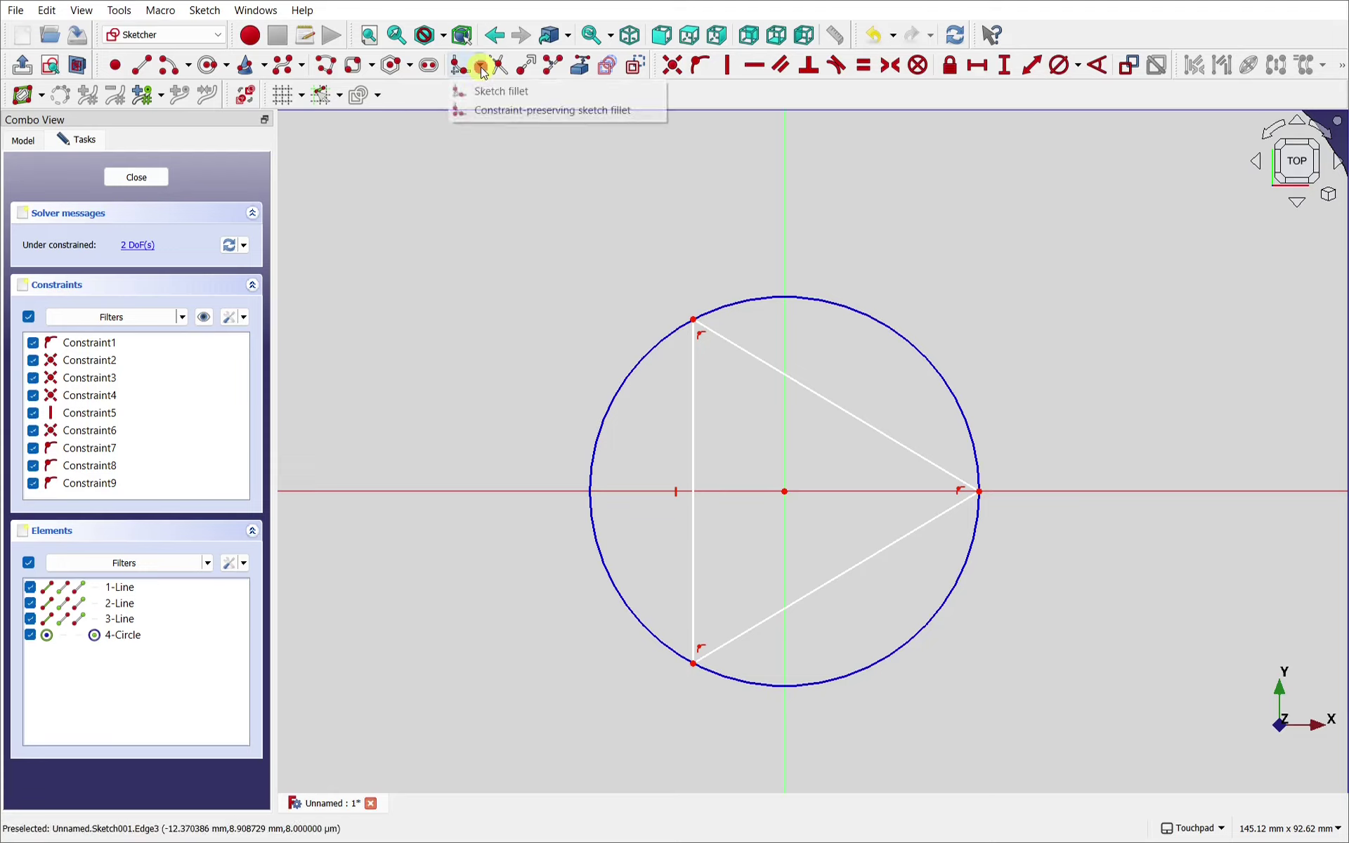
click(508, 111)
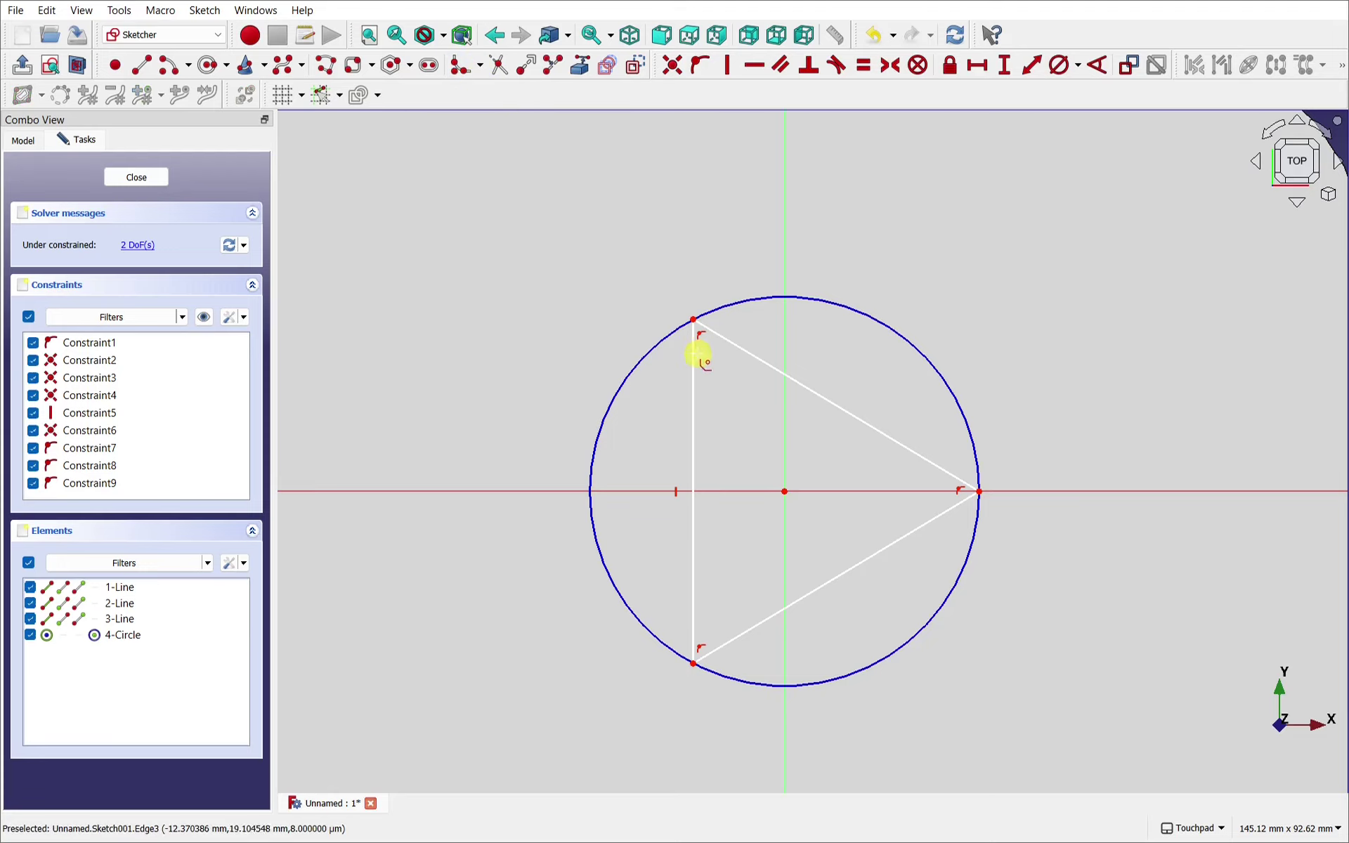
click(695, 355)
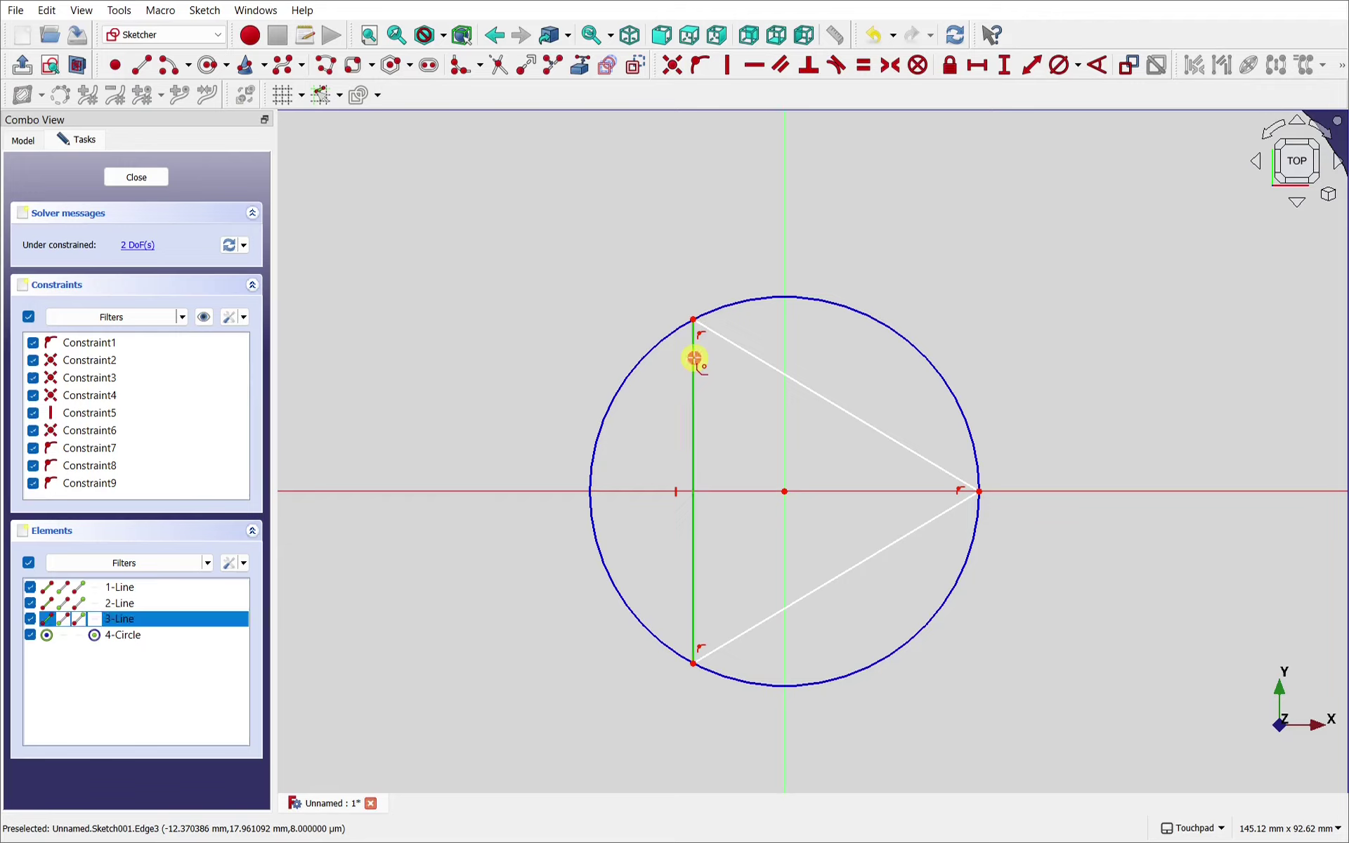
click(726, 341)
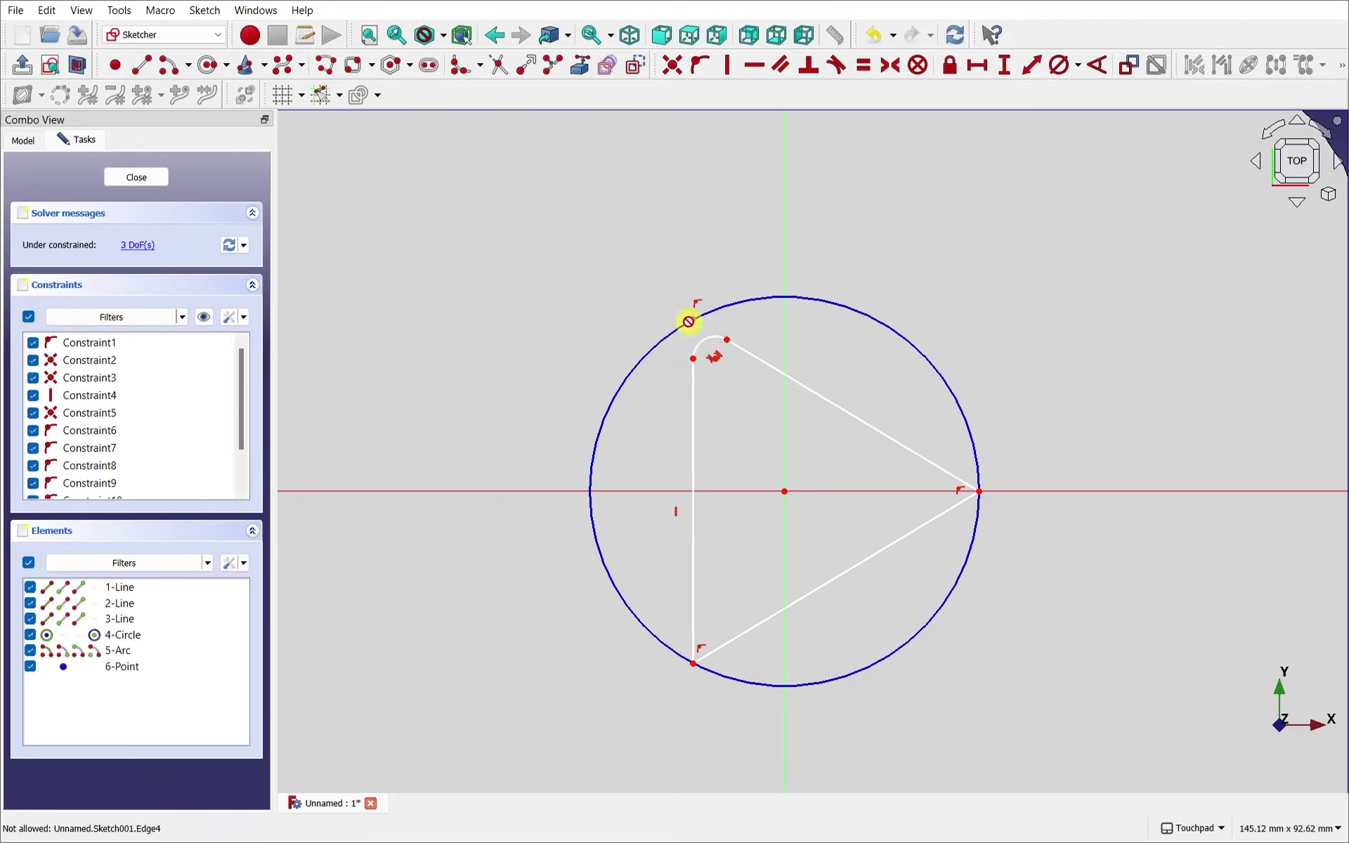
click(940, 472)
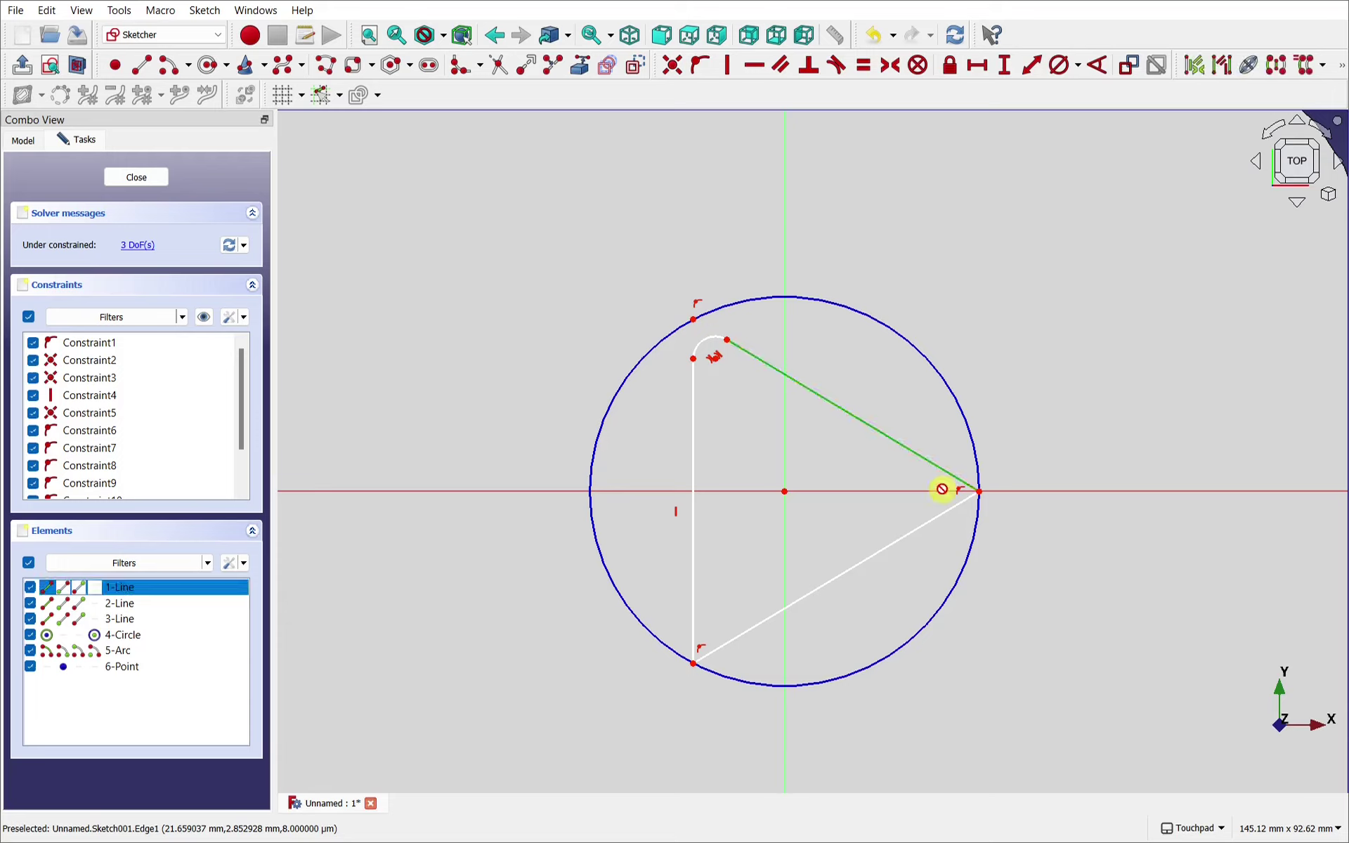
click(936, 513)
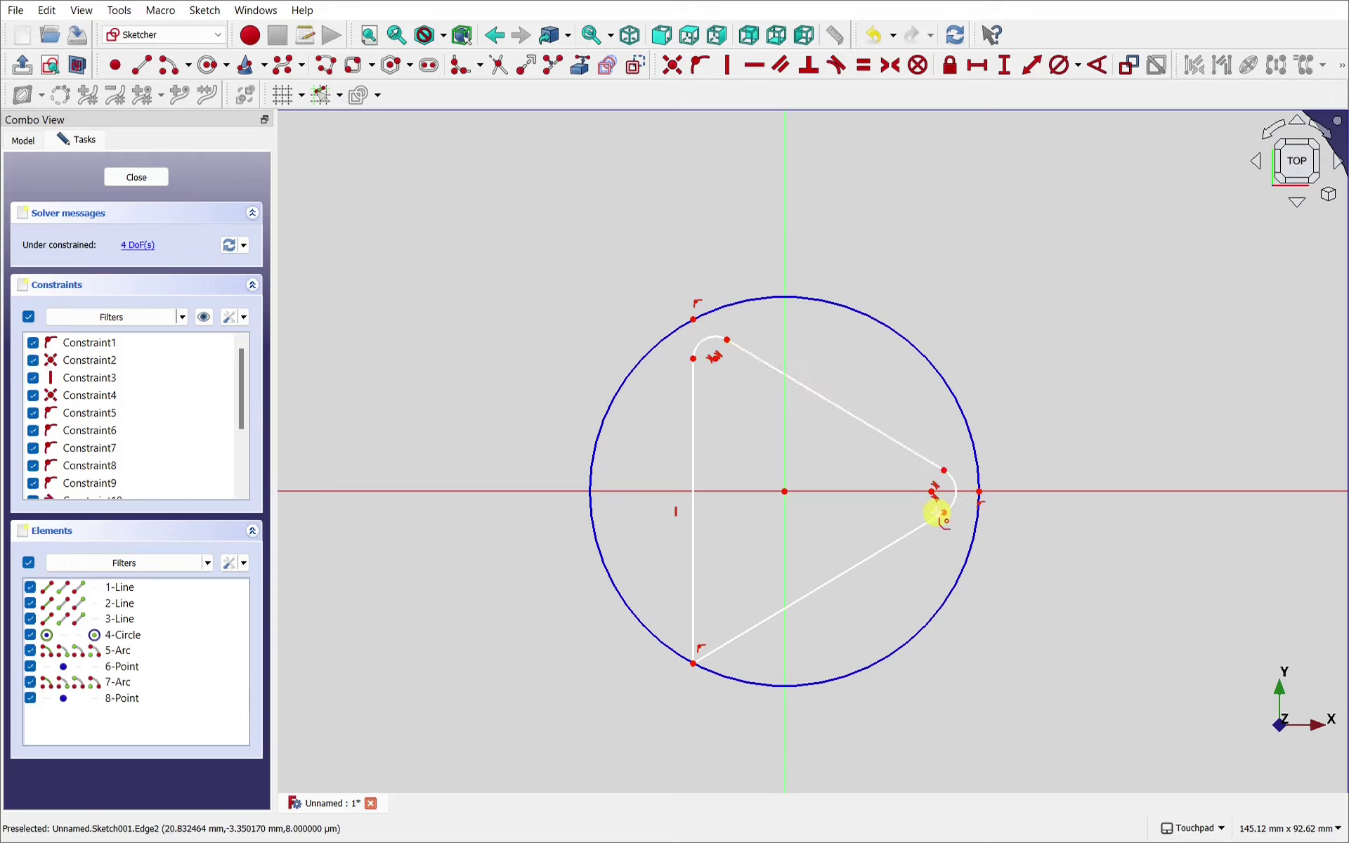
click(692, 618)
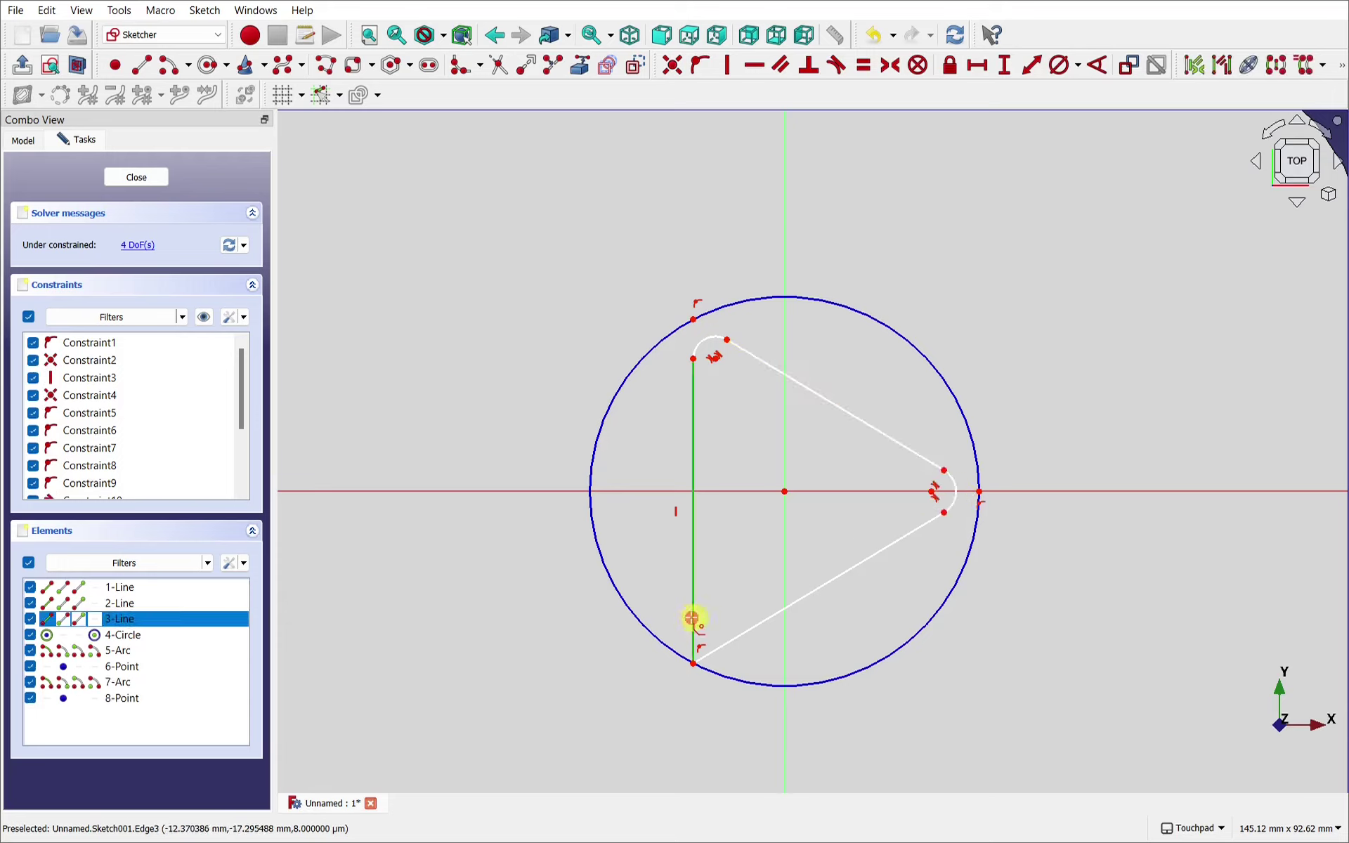
click(721, 642)
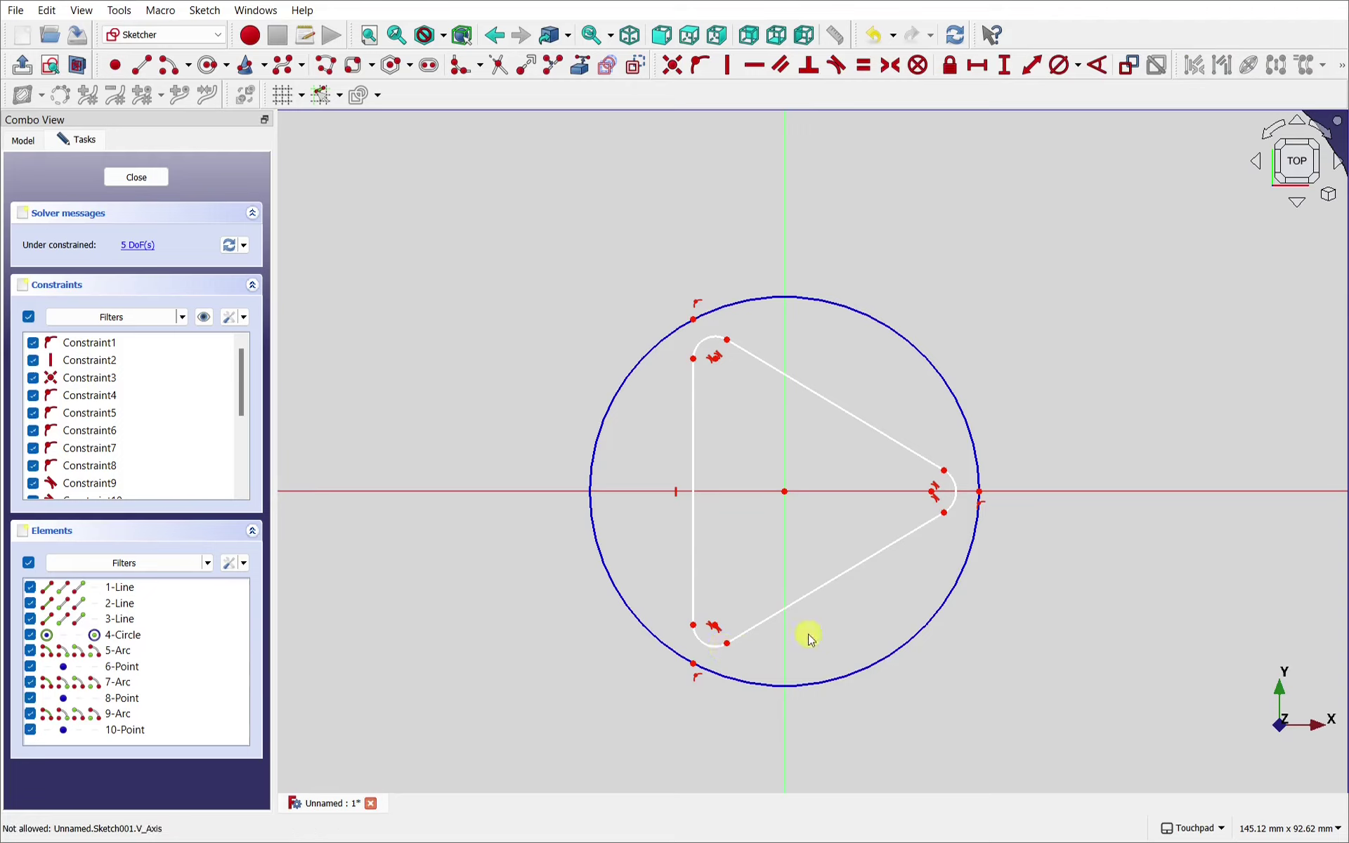
Constrain the three corner arcs of the triangle to equal radii and close the sketch
click(704, 640)
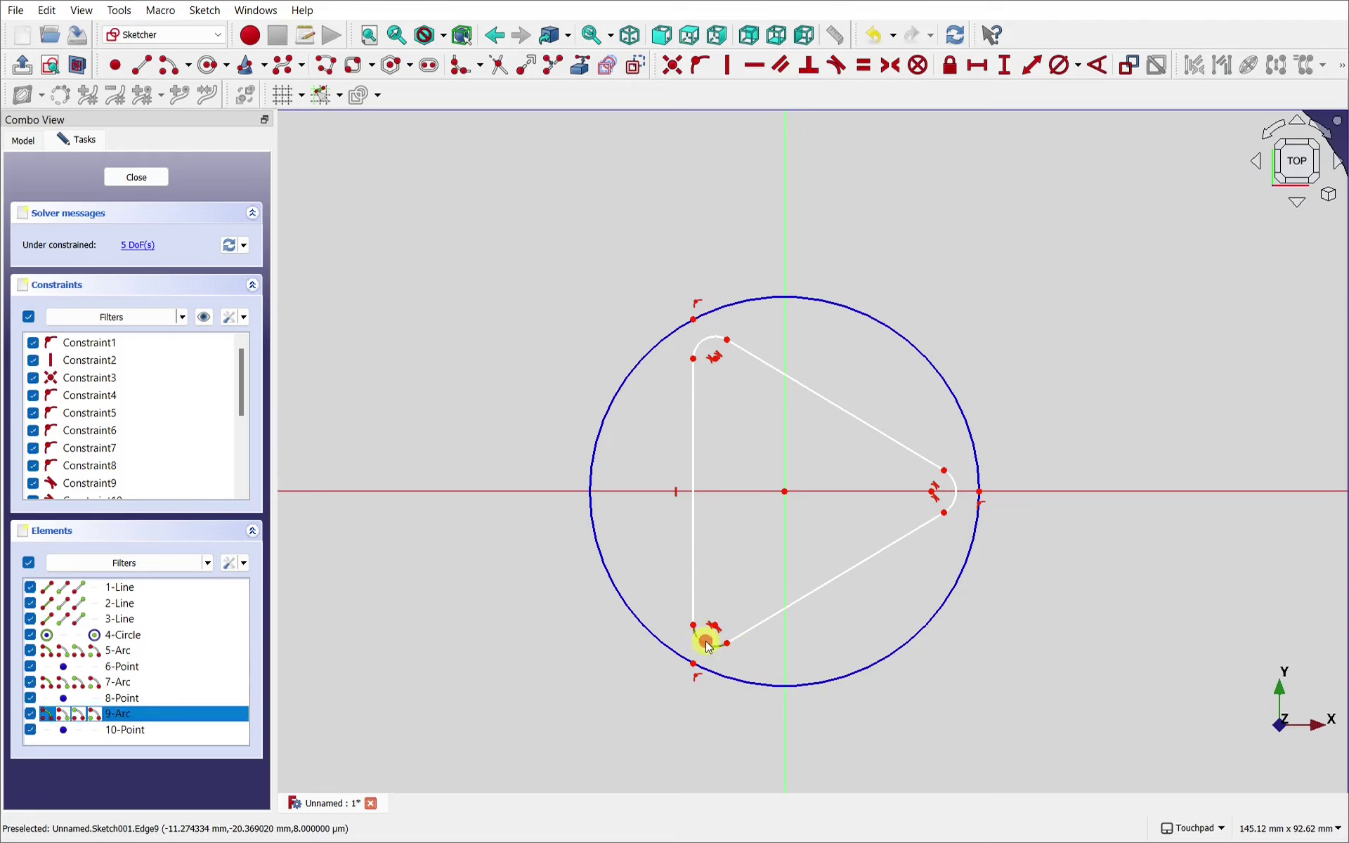
click(957, 501)
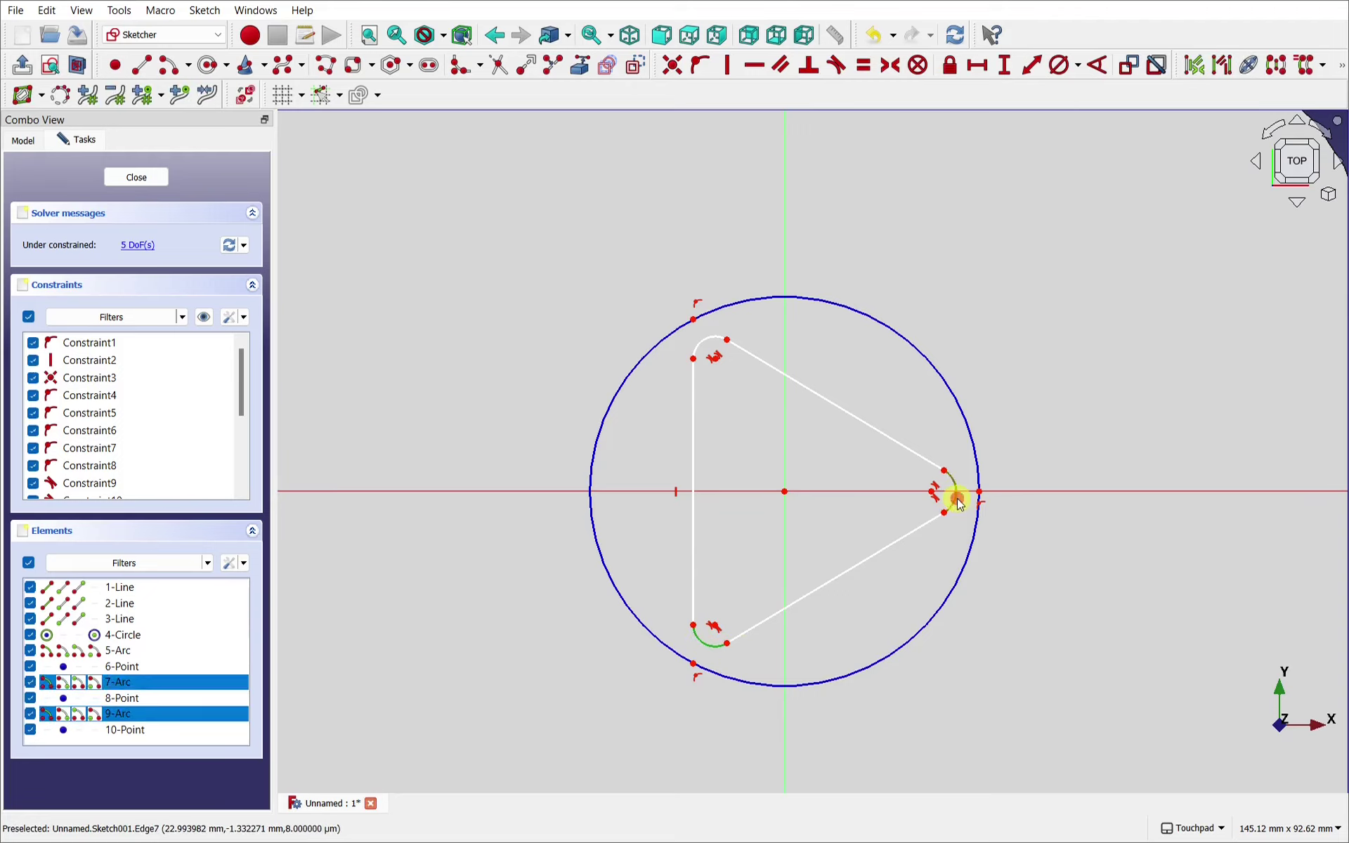
click(714, 344)
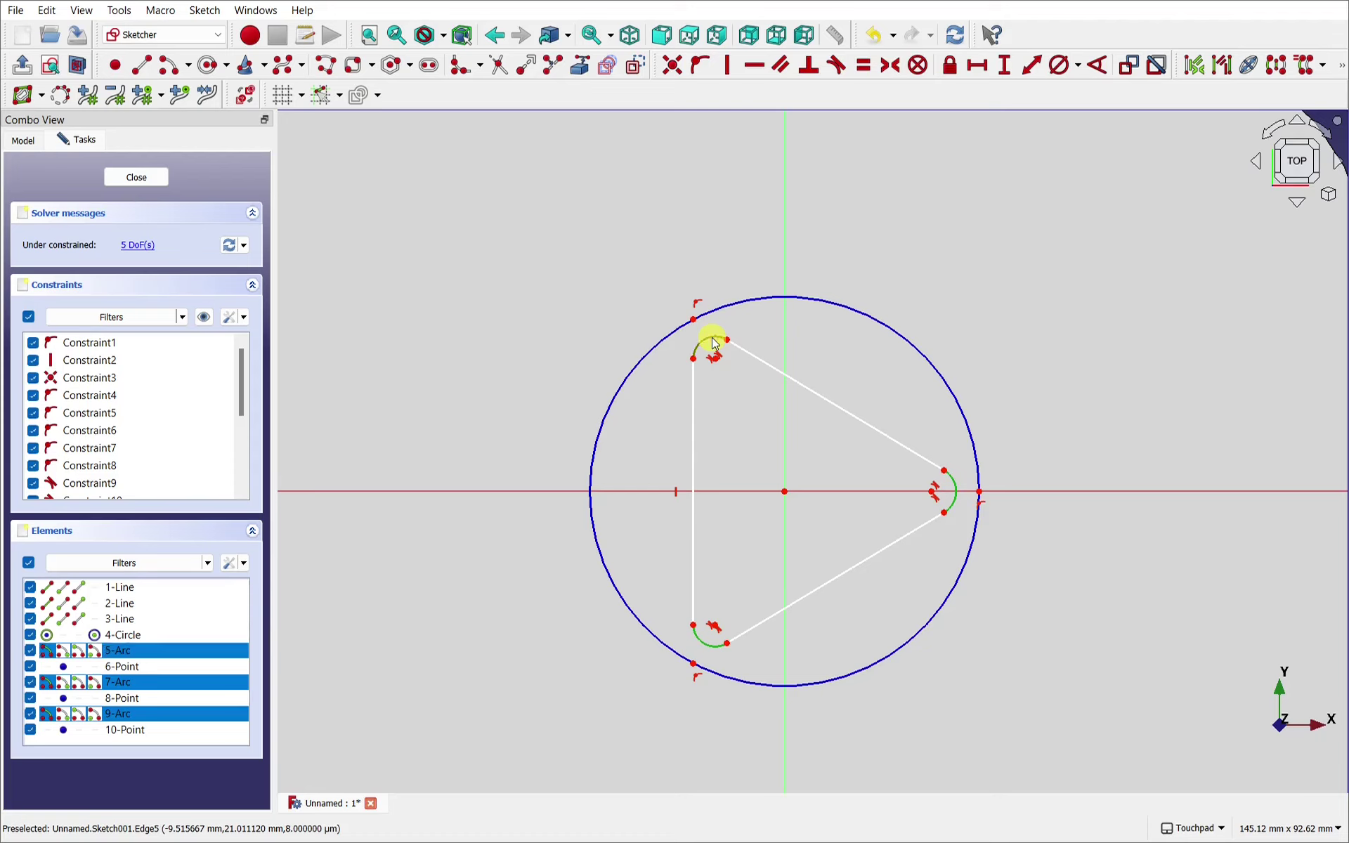
click(864, 70)
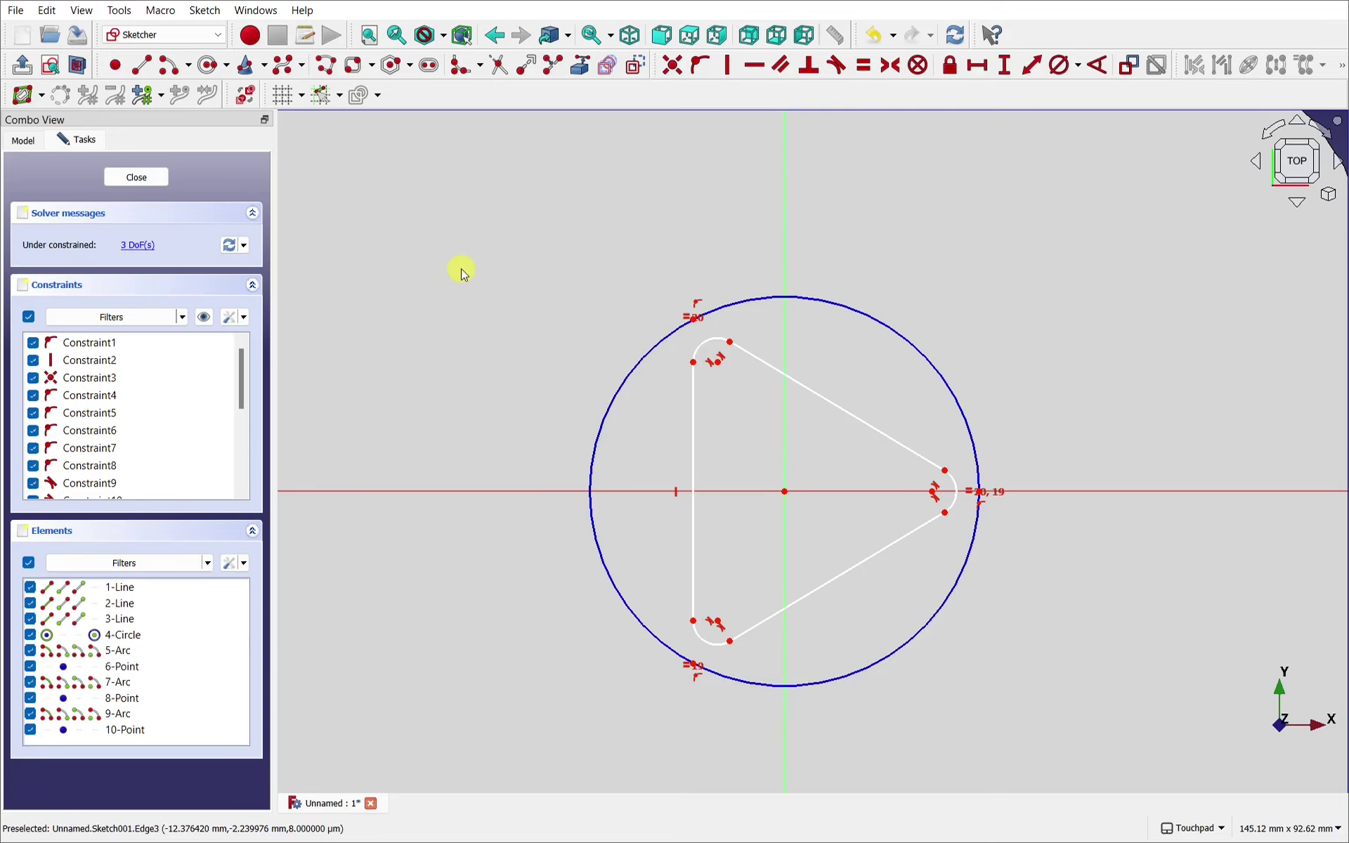
click(134, 176)
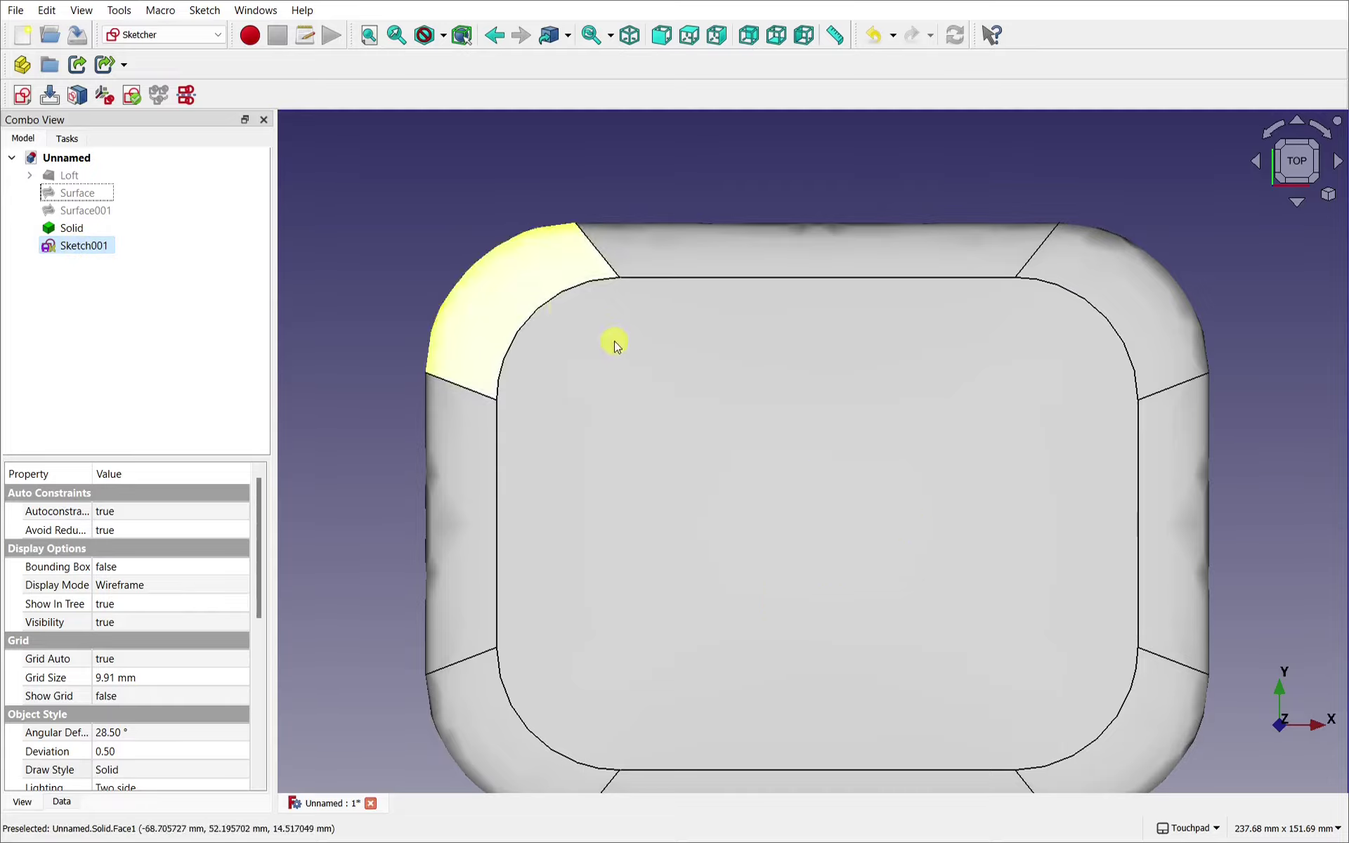
Switch to the Part workbench and extrude the triangle sketch 10 mm along its normal as a solid
alt+drag(611, 340, 828, 356)
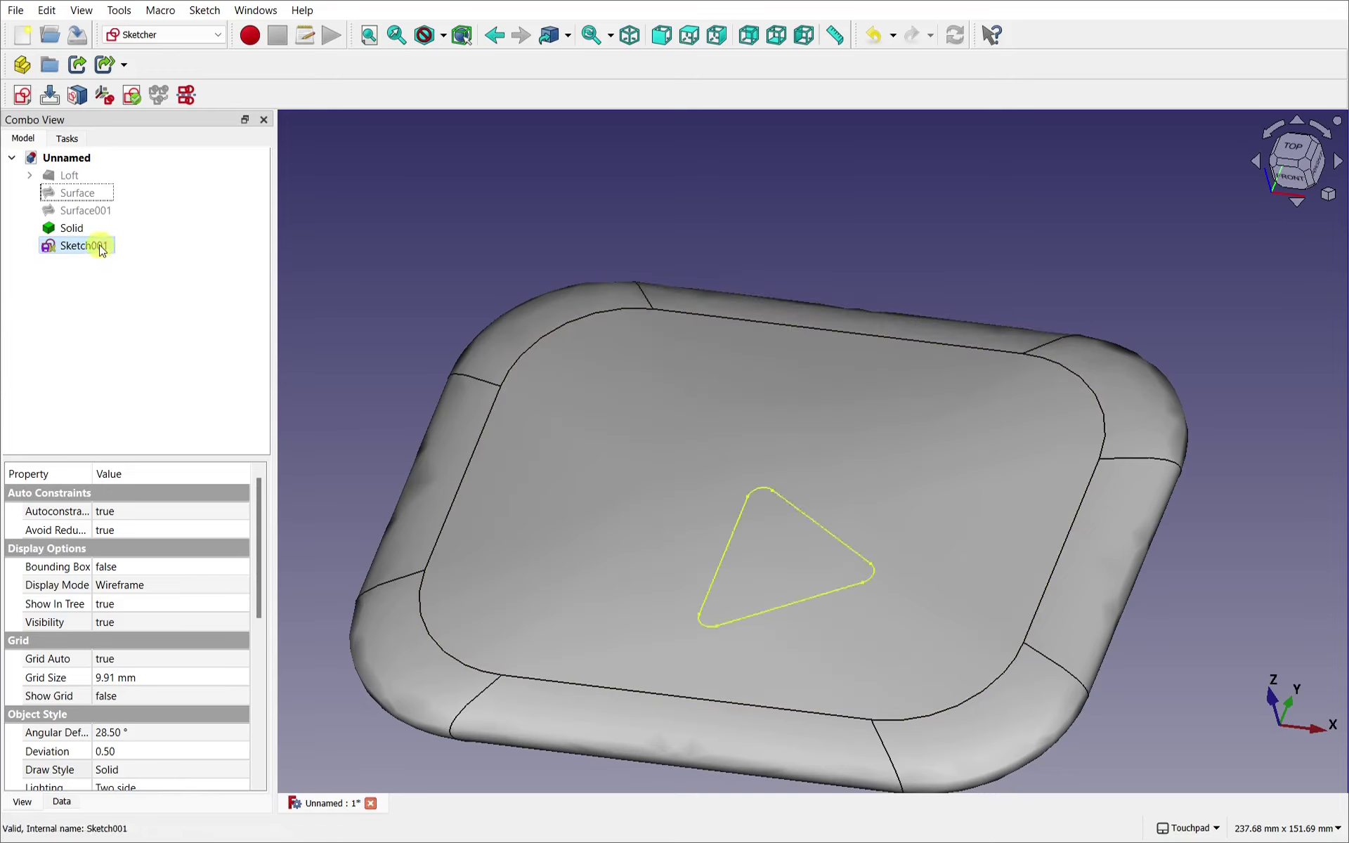
click(185, 35)
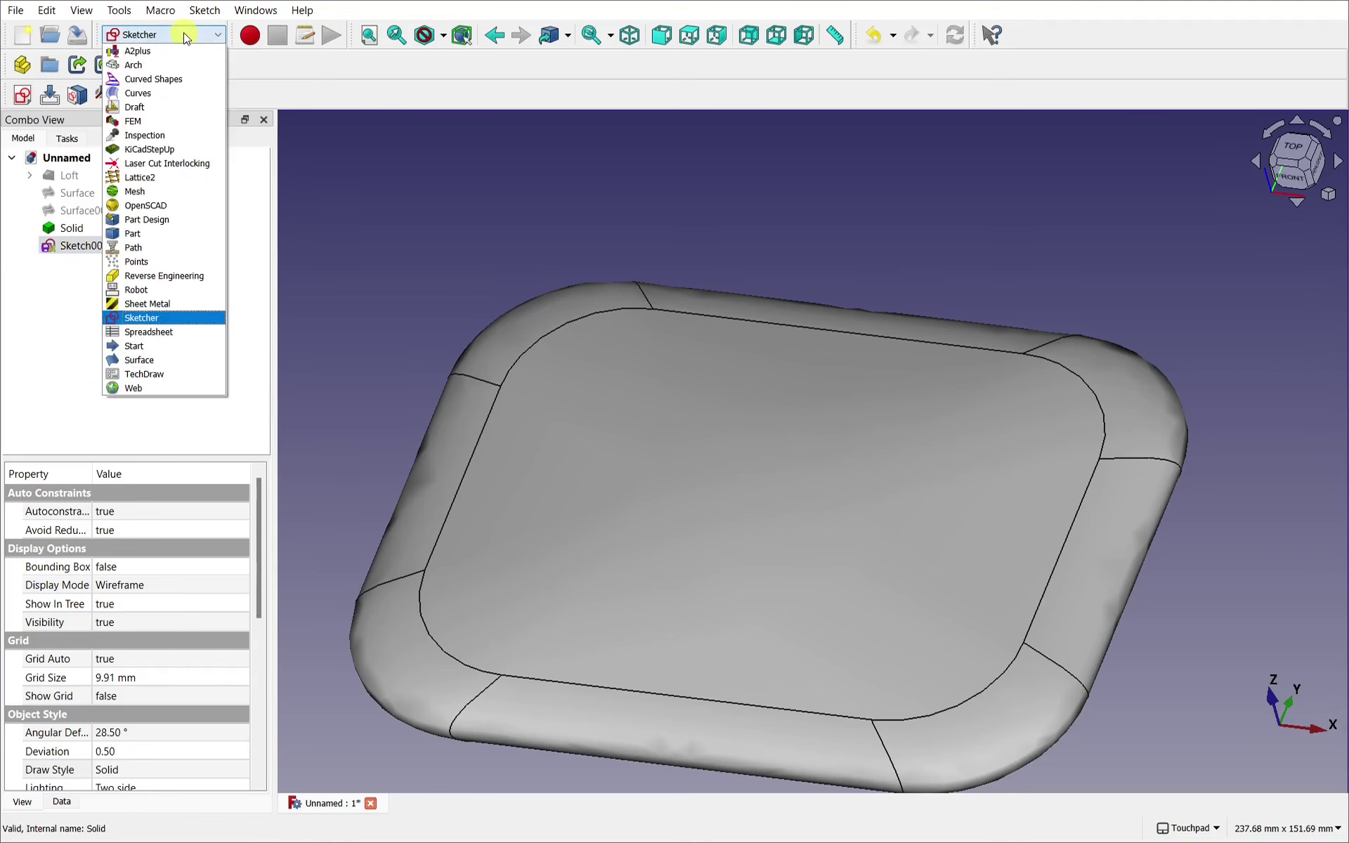
click(159, 241)
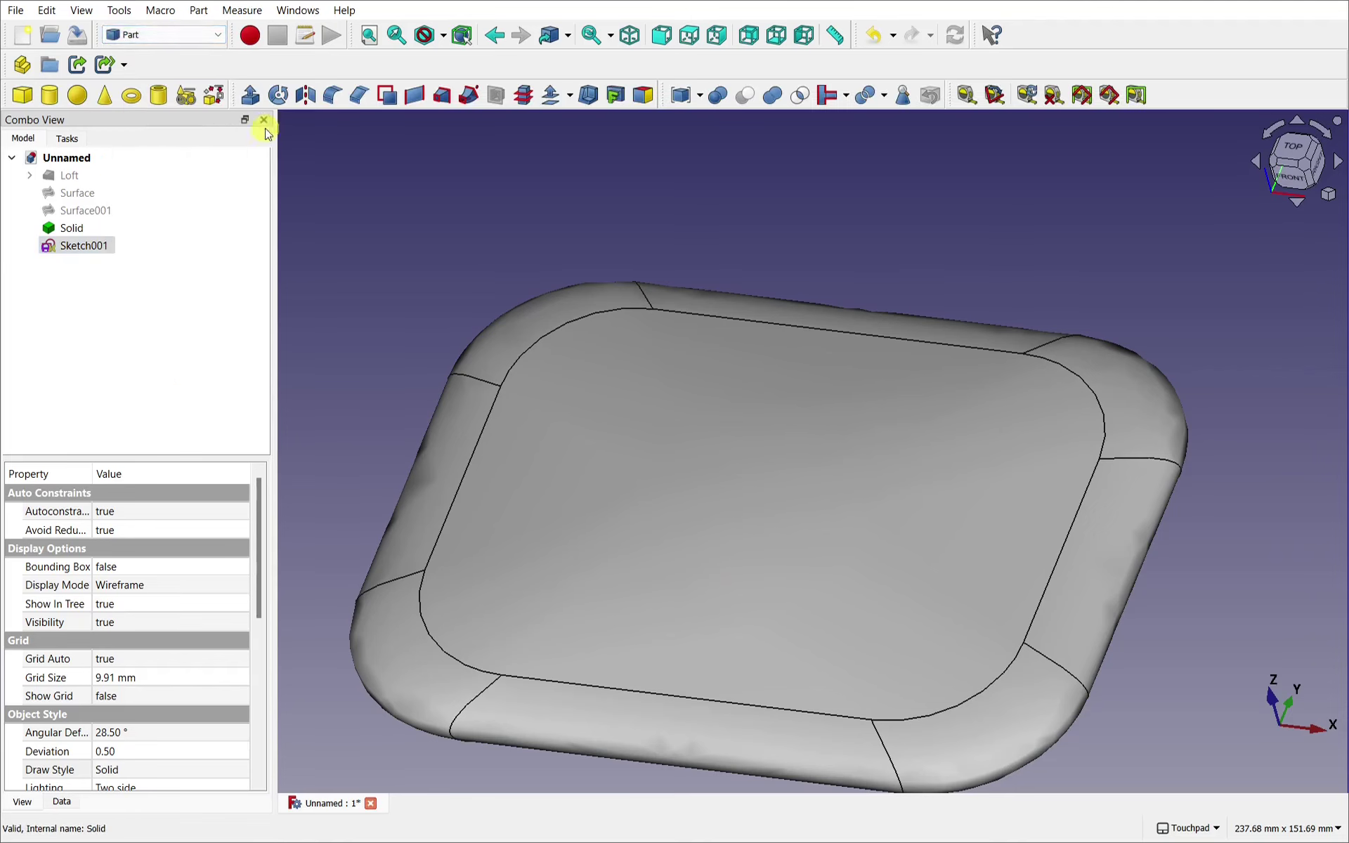
click(251, 97)
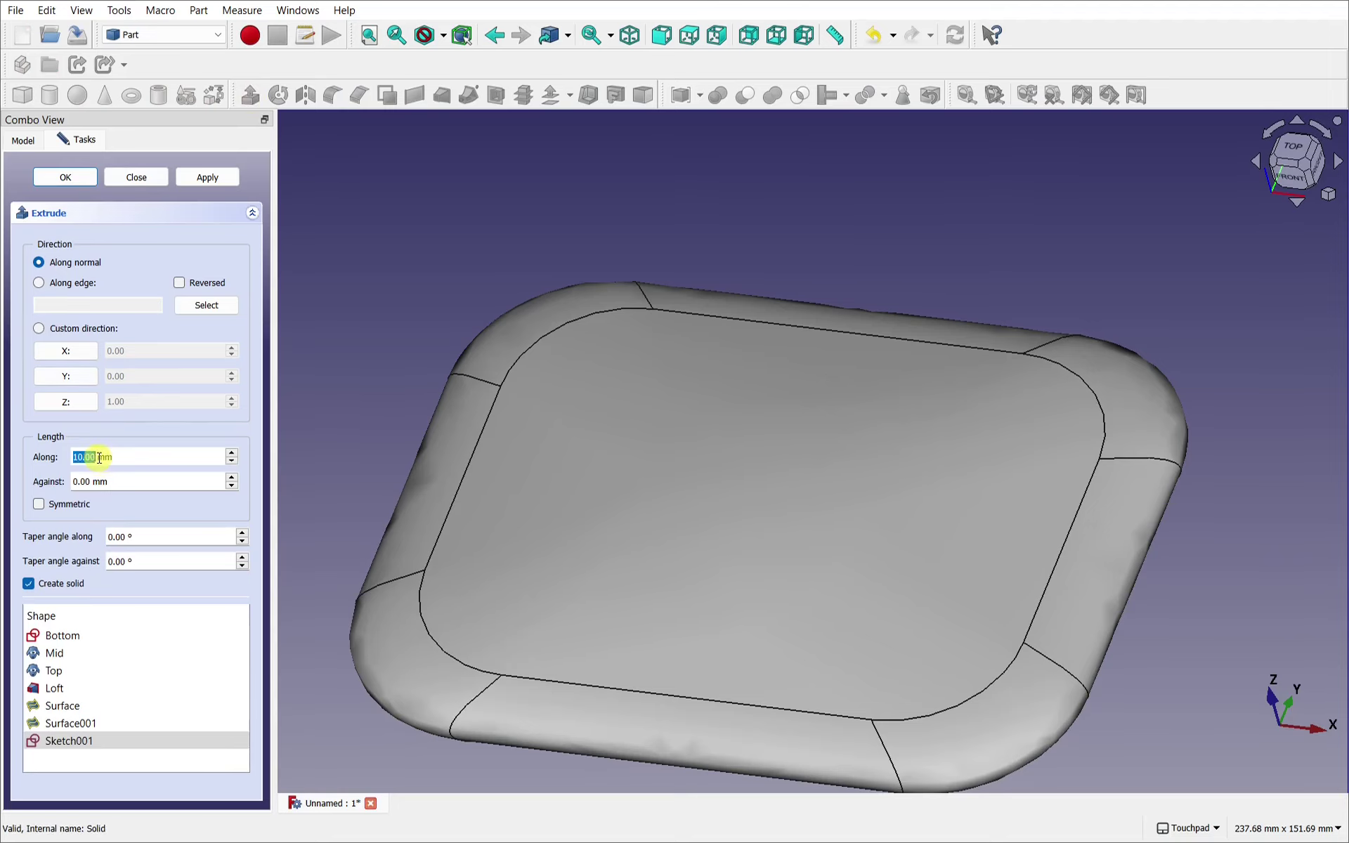
click(83, 176)
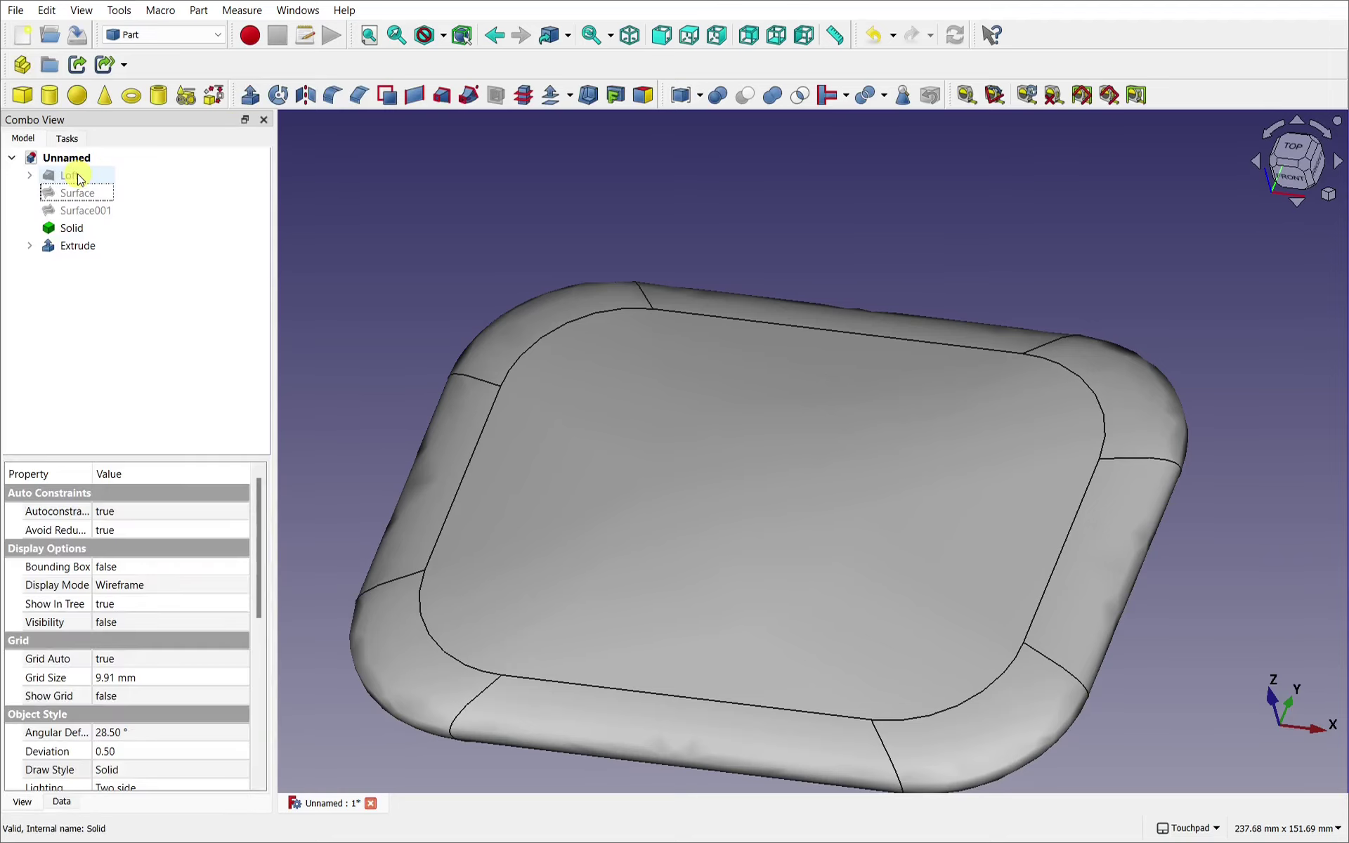
Transform the extruded triangle, raising it about 13.92 mm along Z so that it sticks out of the button's upper face
alt+drag(835, 462, 731, 572)
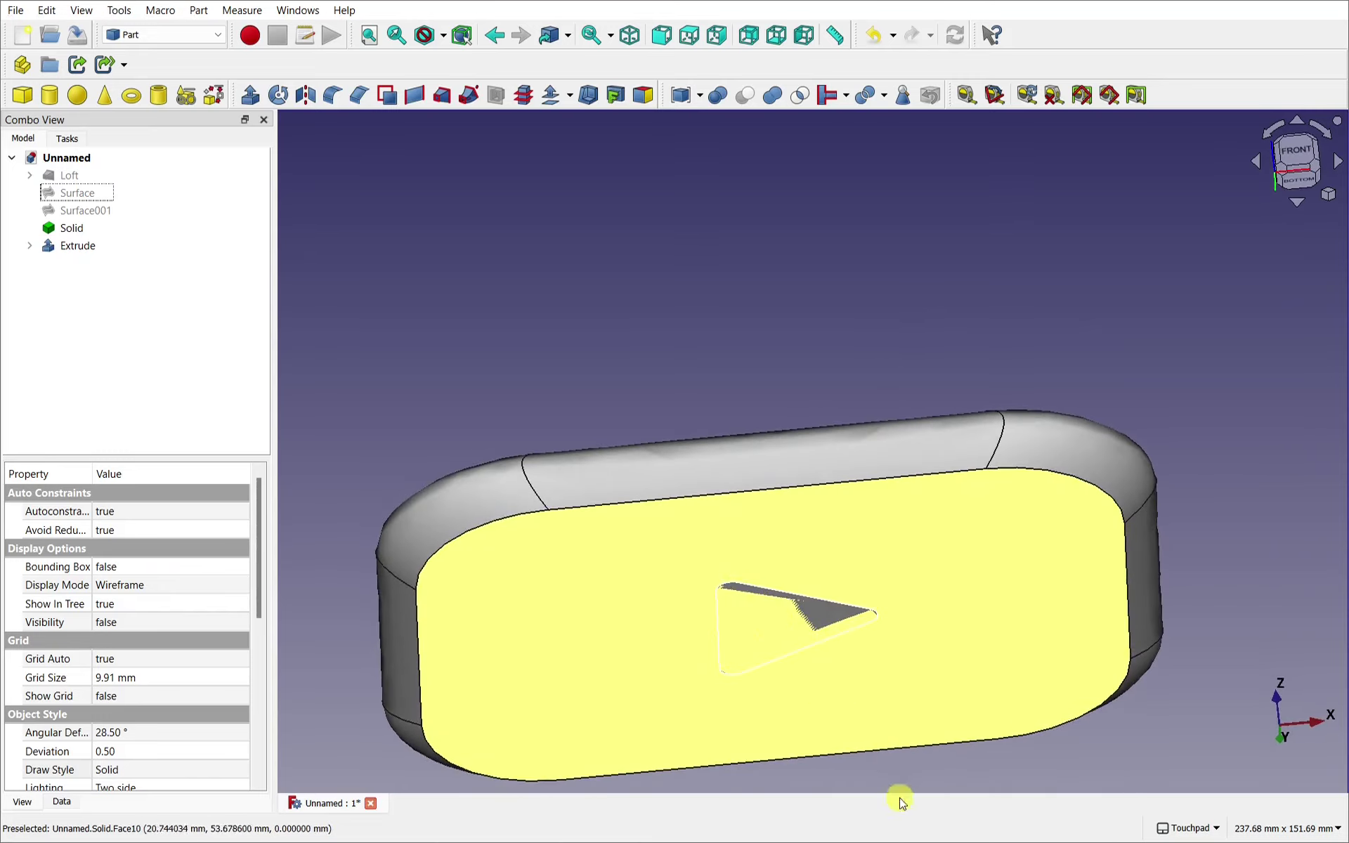
alt+drag(916, 524, 925, 678)
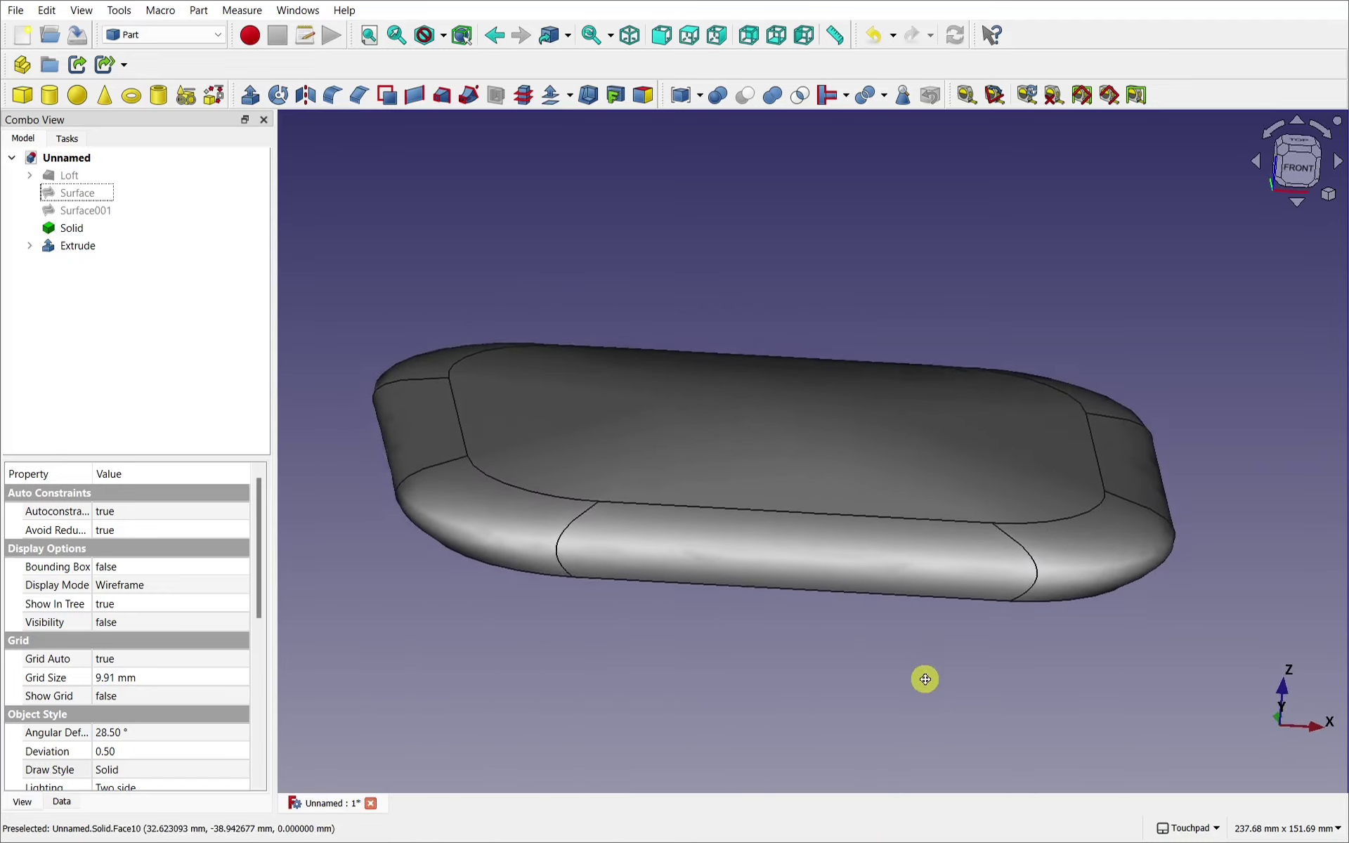
right_click(77, 246)
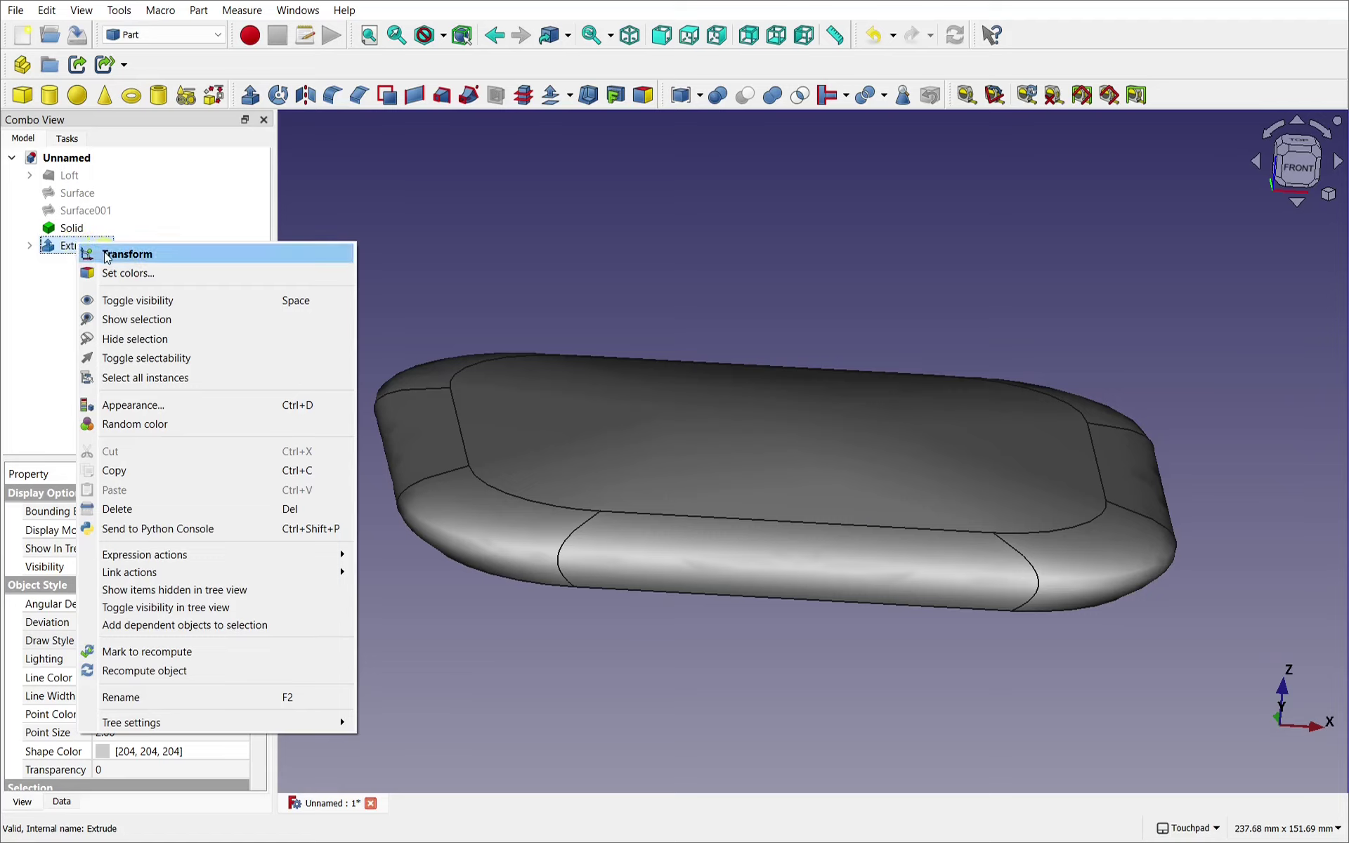
click(104, 254)
drag(785, 346, 788, 296)
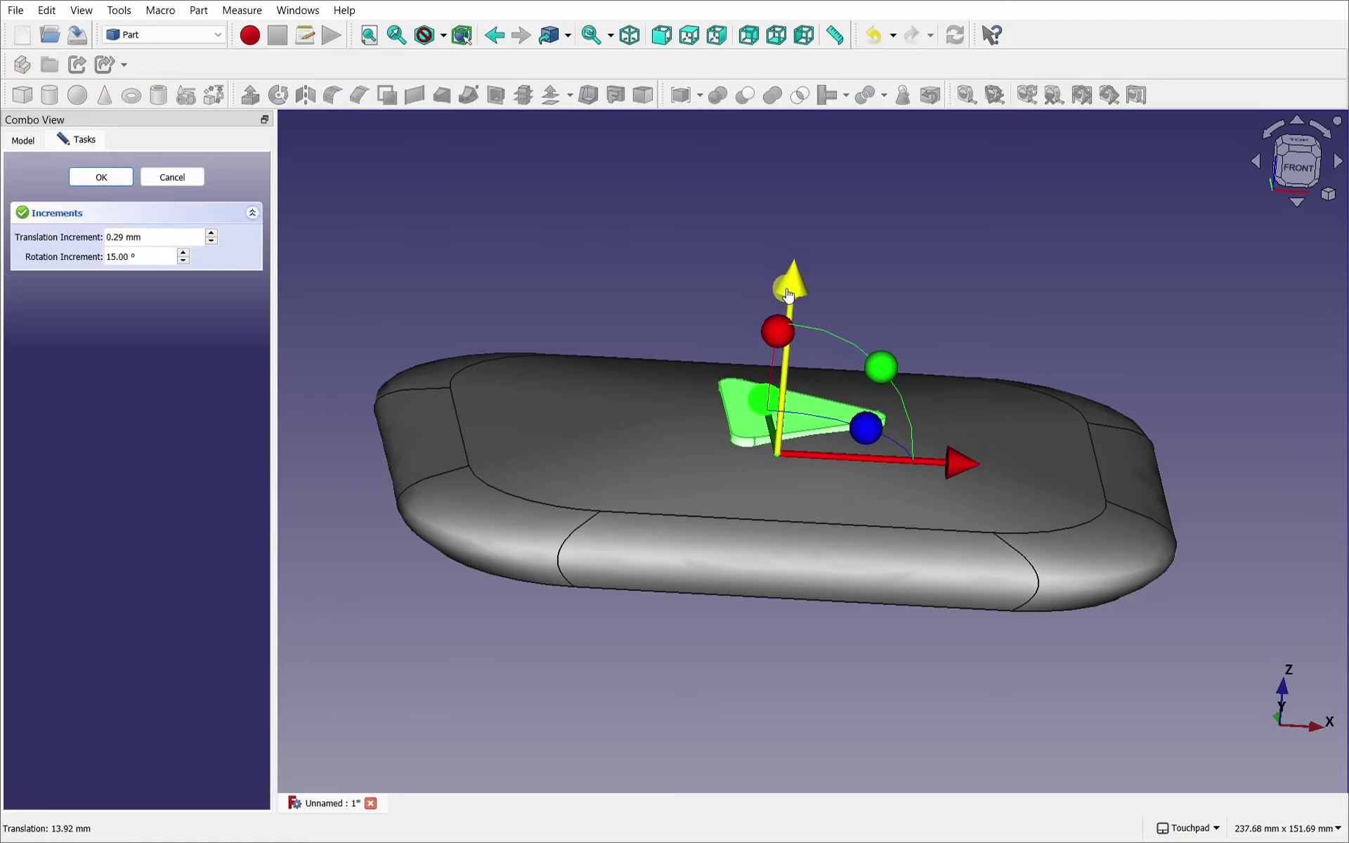
drag(708, 322, 582, 327)
click(85, 175)
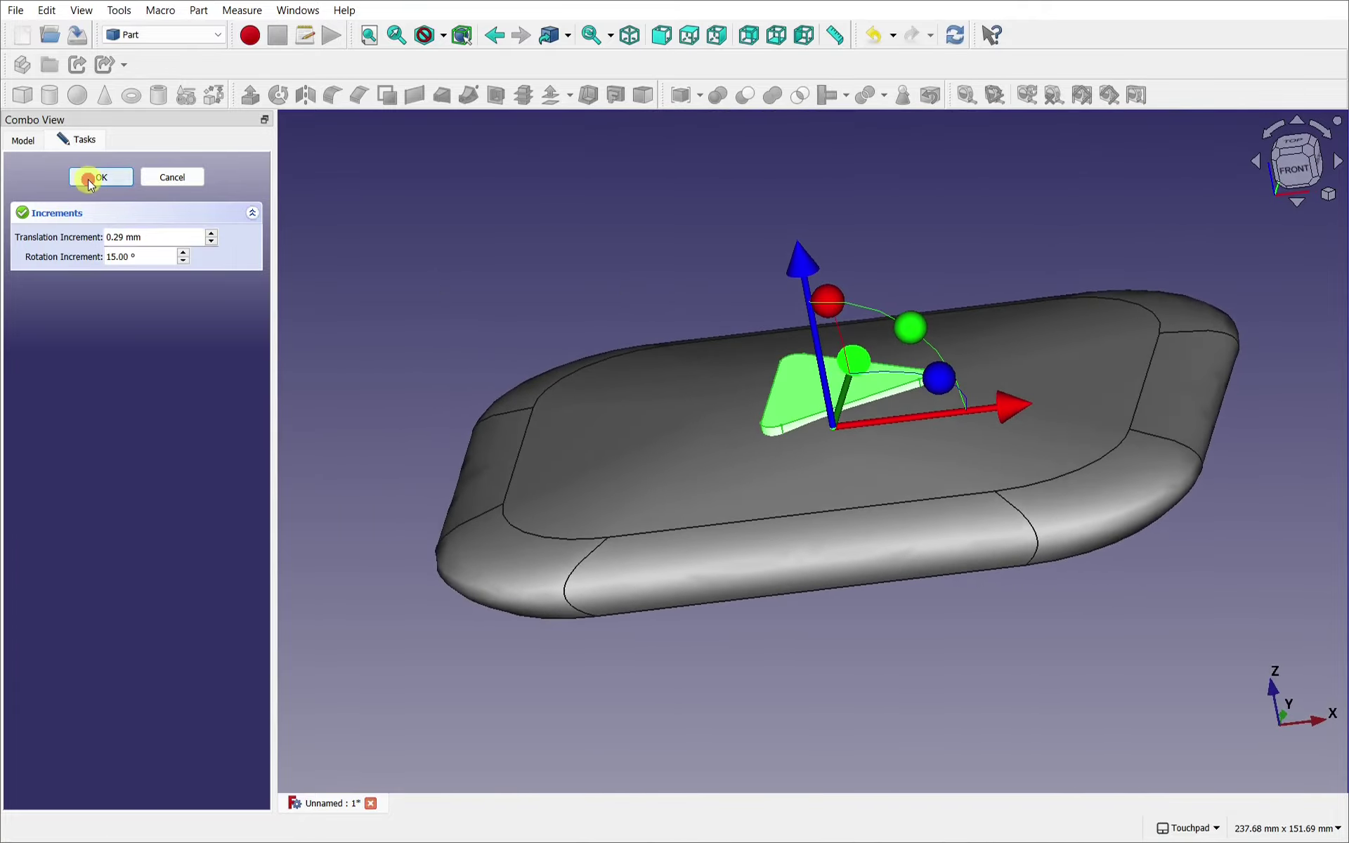
Cut the extruded triangle out of the button solid to leave a play-symbol recess in its upper face
drag(810, 198, 747, 242)
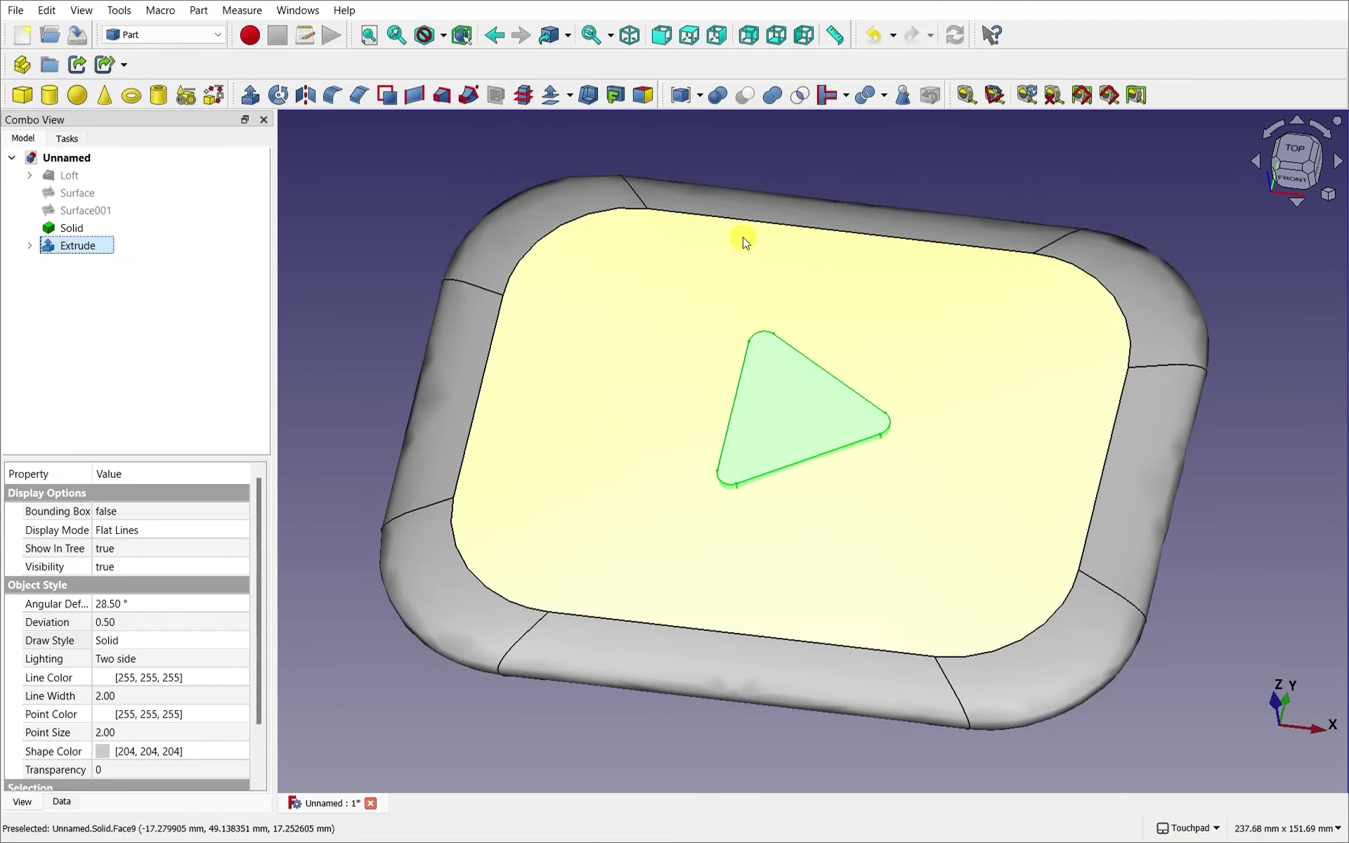
click(618, 332)
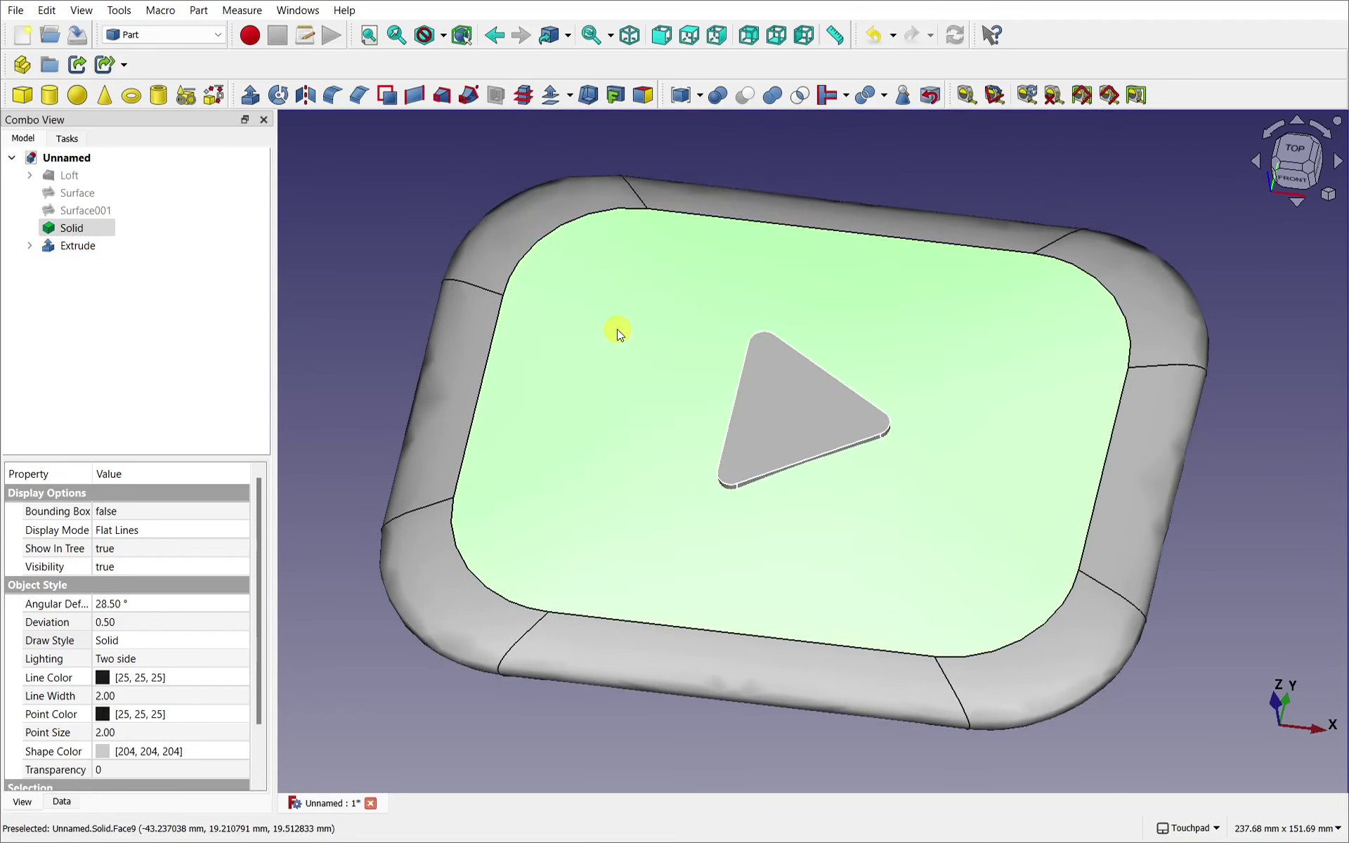
ctrl+click(807, 409)
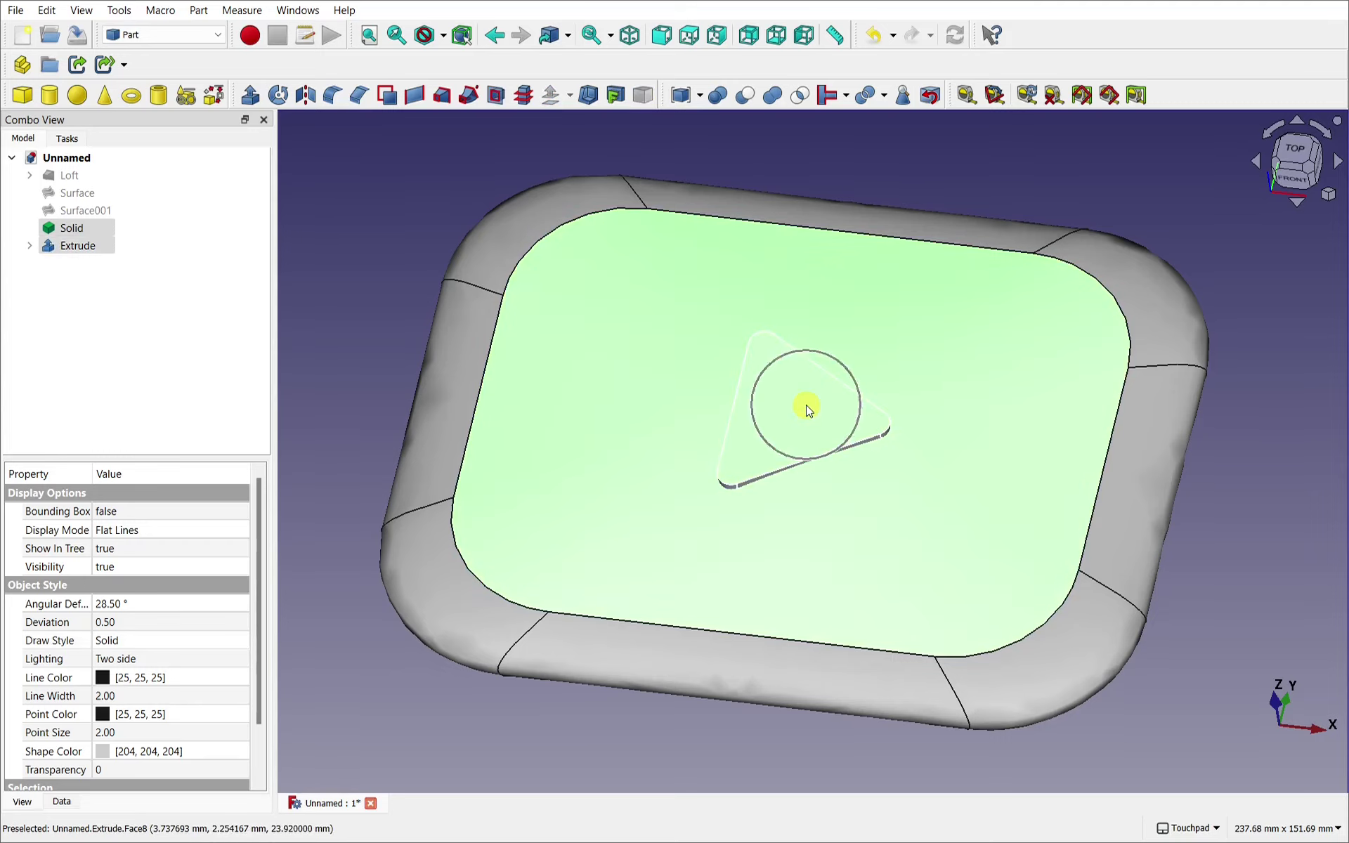
click(749, 97)
middle_drag(885, 406, 957, 441)
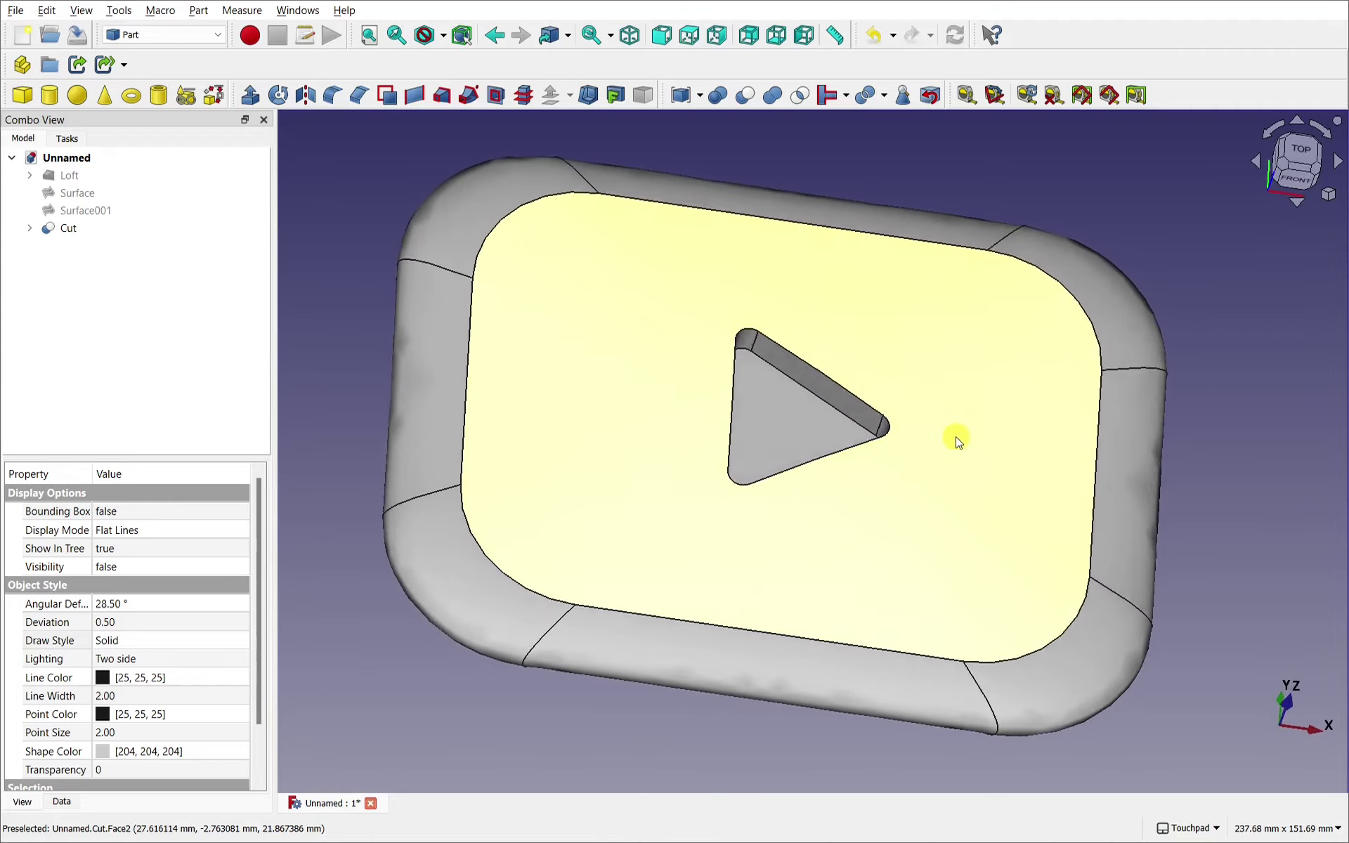
scroll(946, 439, up, 4)
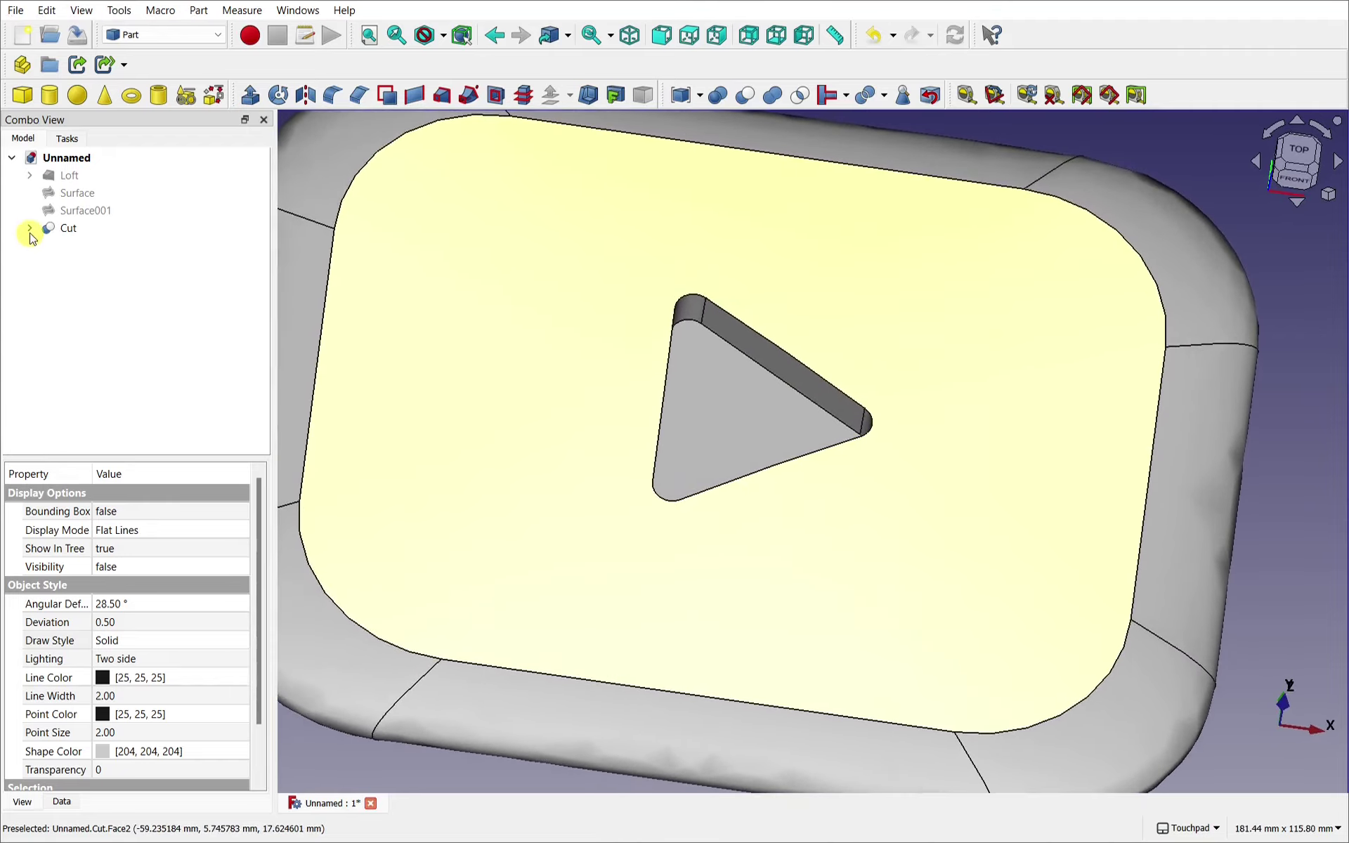
Show the extruded triangle inside the cut, raise it about 6.67 mm along Z to make the recess shallower, and hide it again
click(30, 228)
click(83, 264)
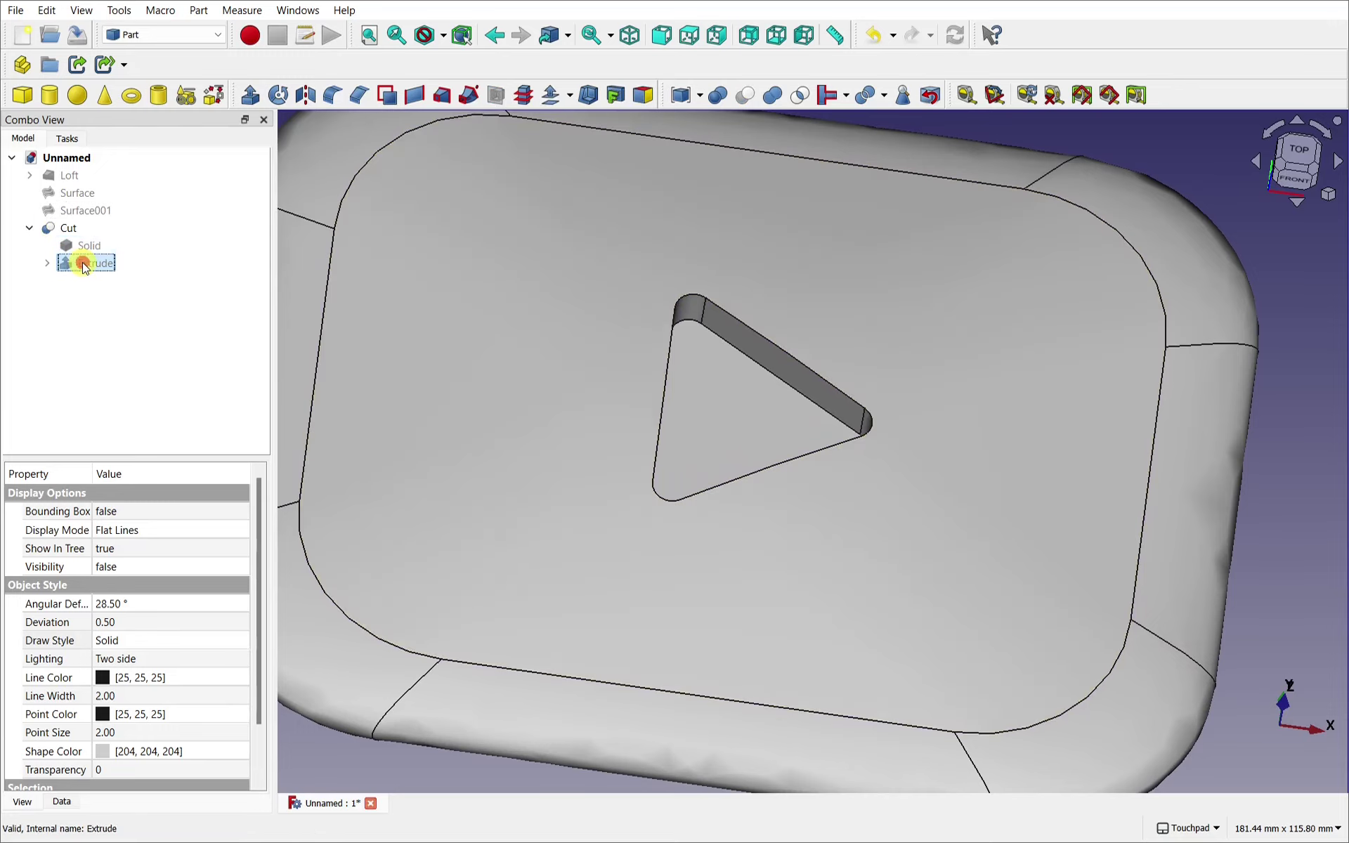
key(space)
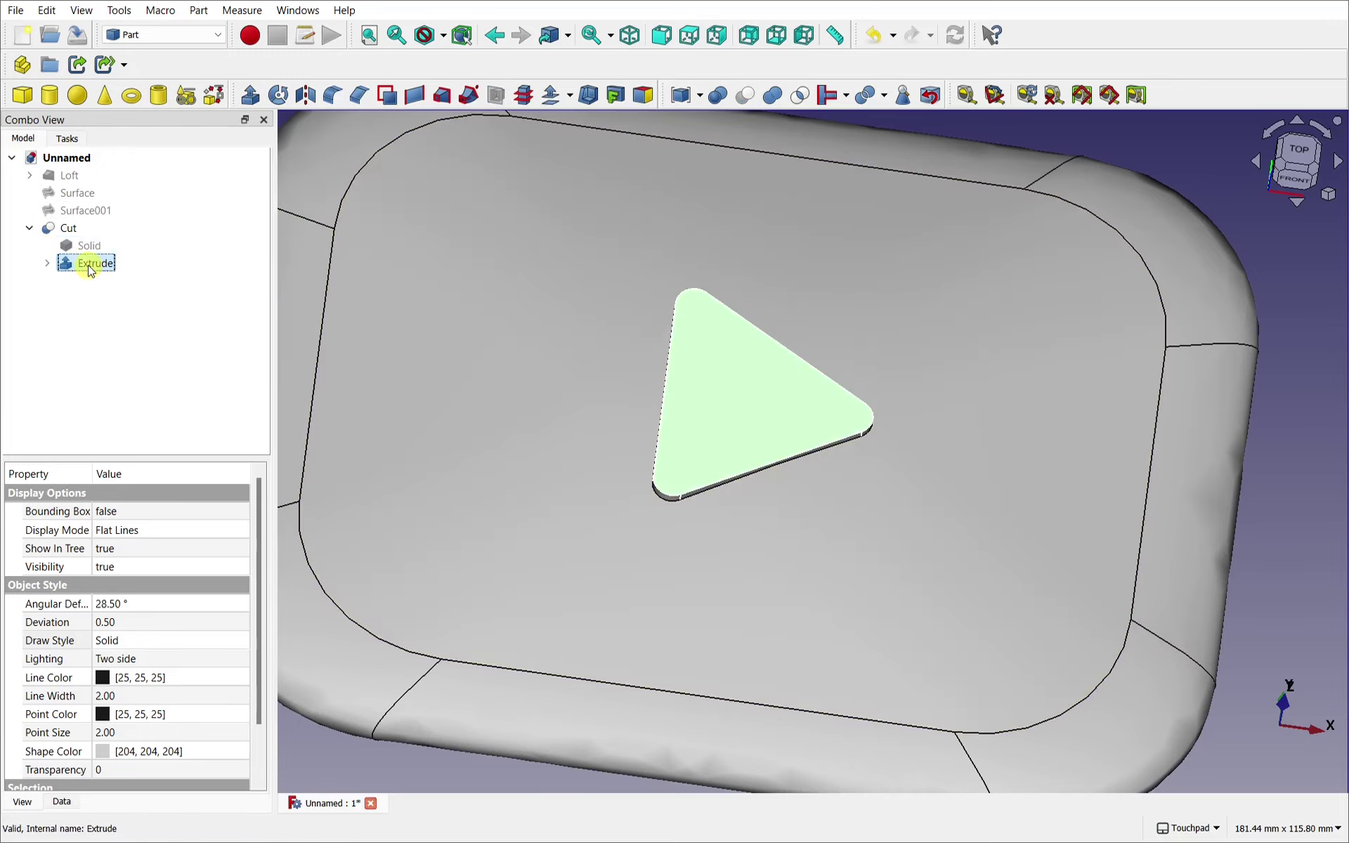
right_click(90, 270)
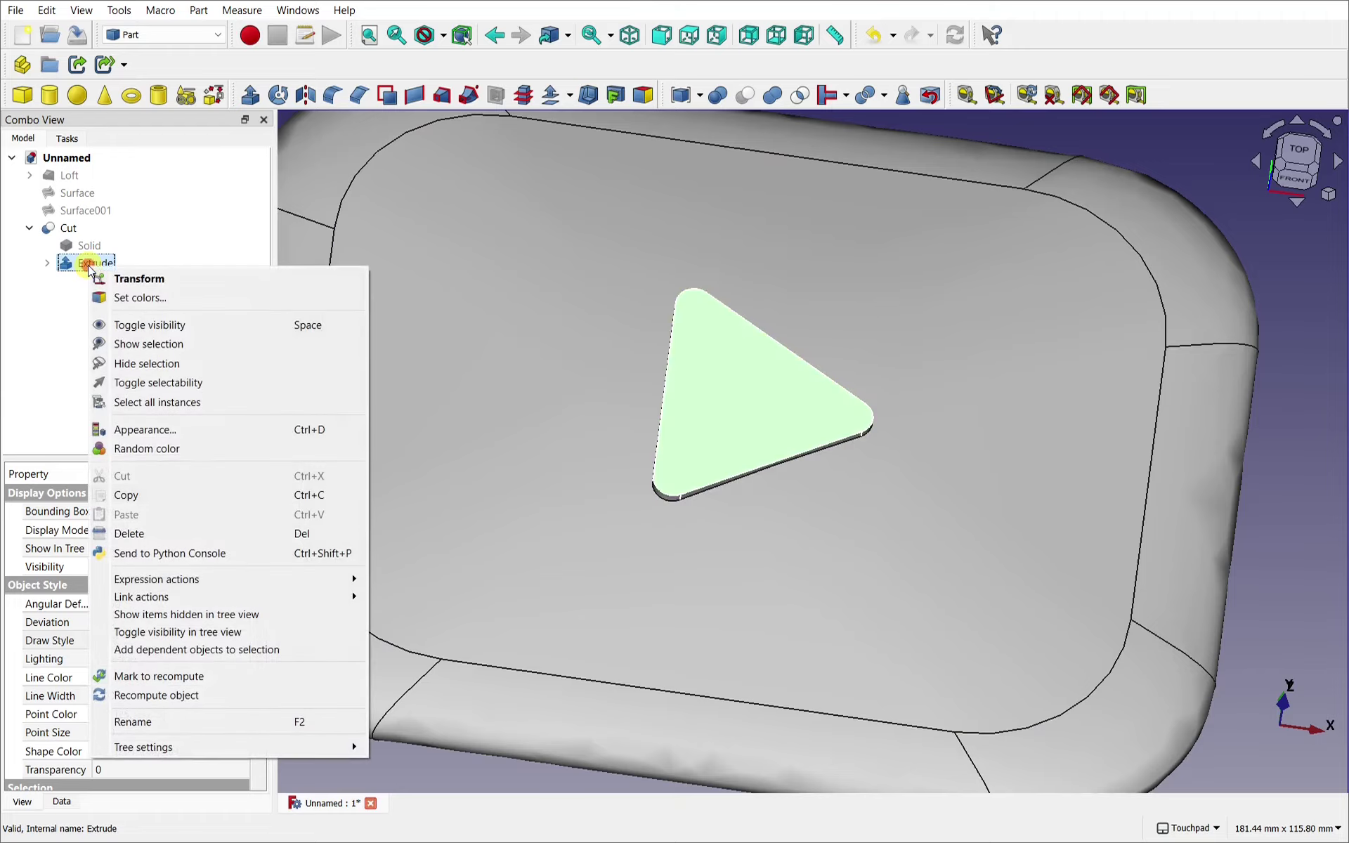
click(121, 278)
middle_drag(921, 412, 780, 370)
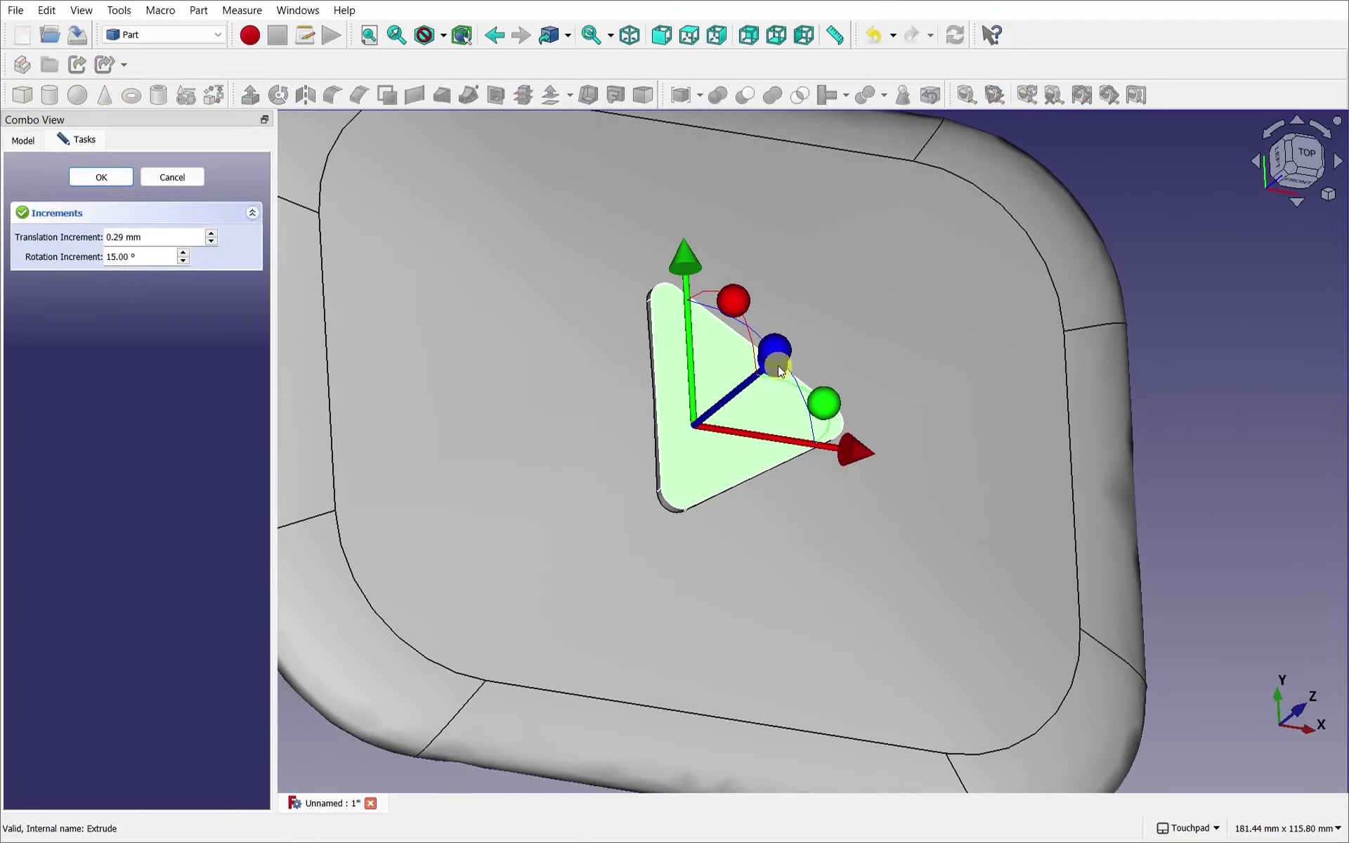
drag(778, 367, 819, 380)
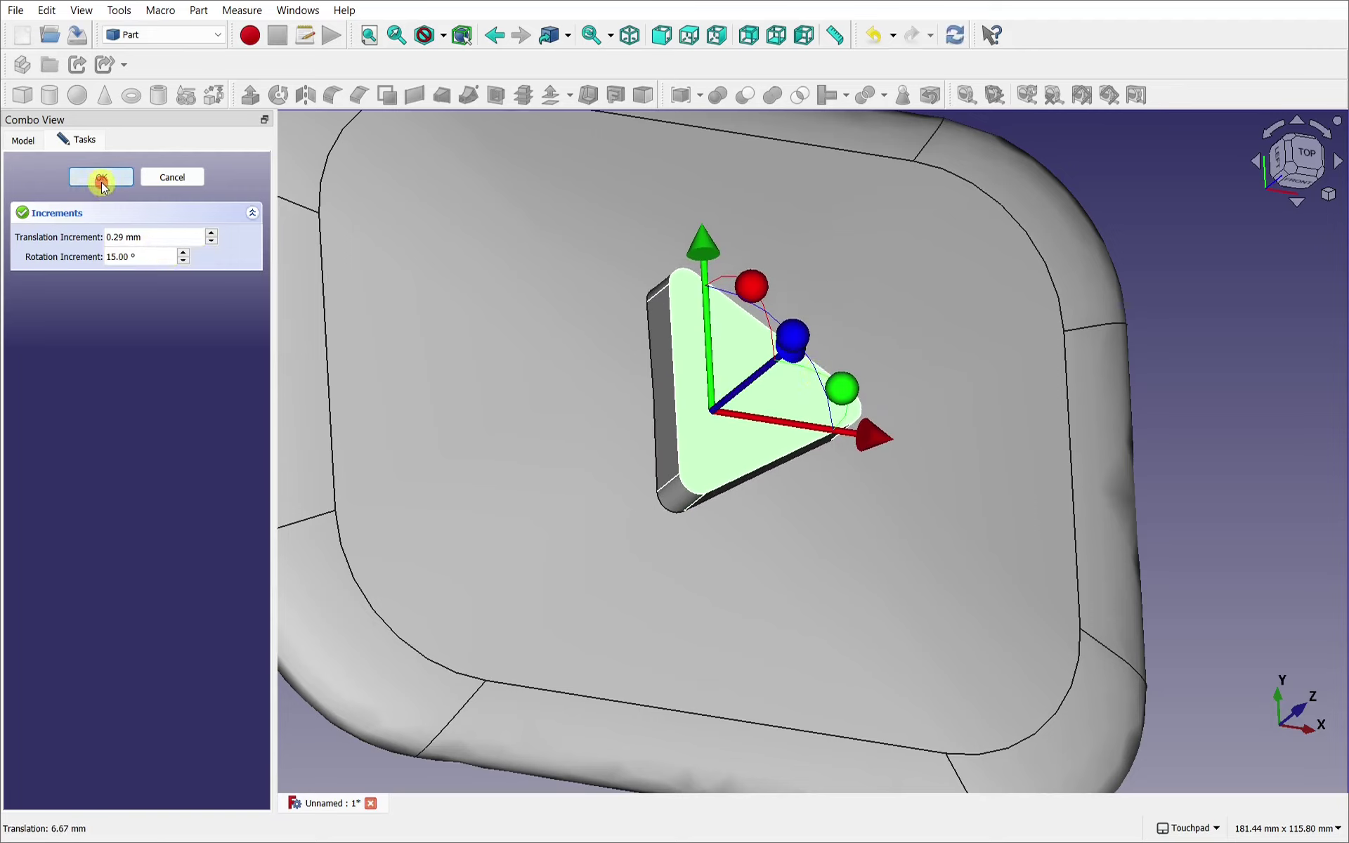
click(102, 180)
click(94, 263)
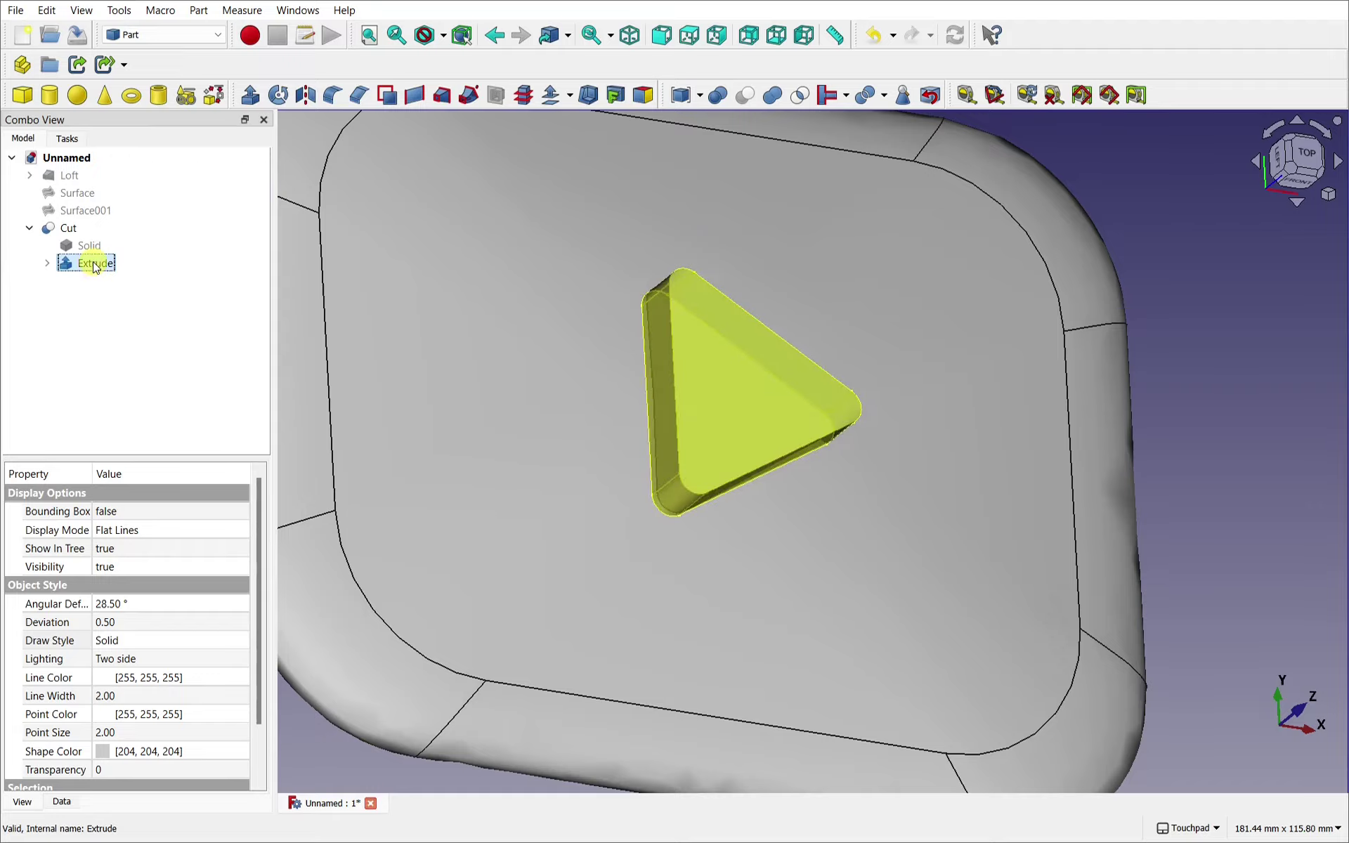
key(space)
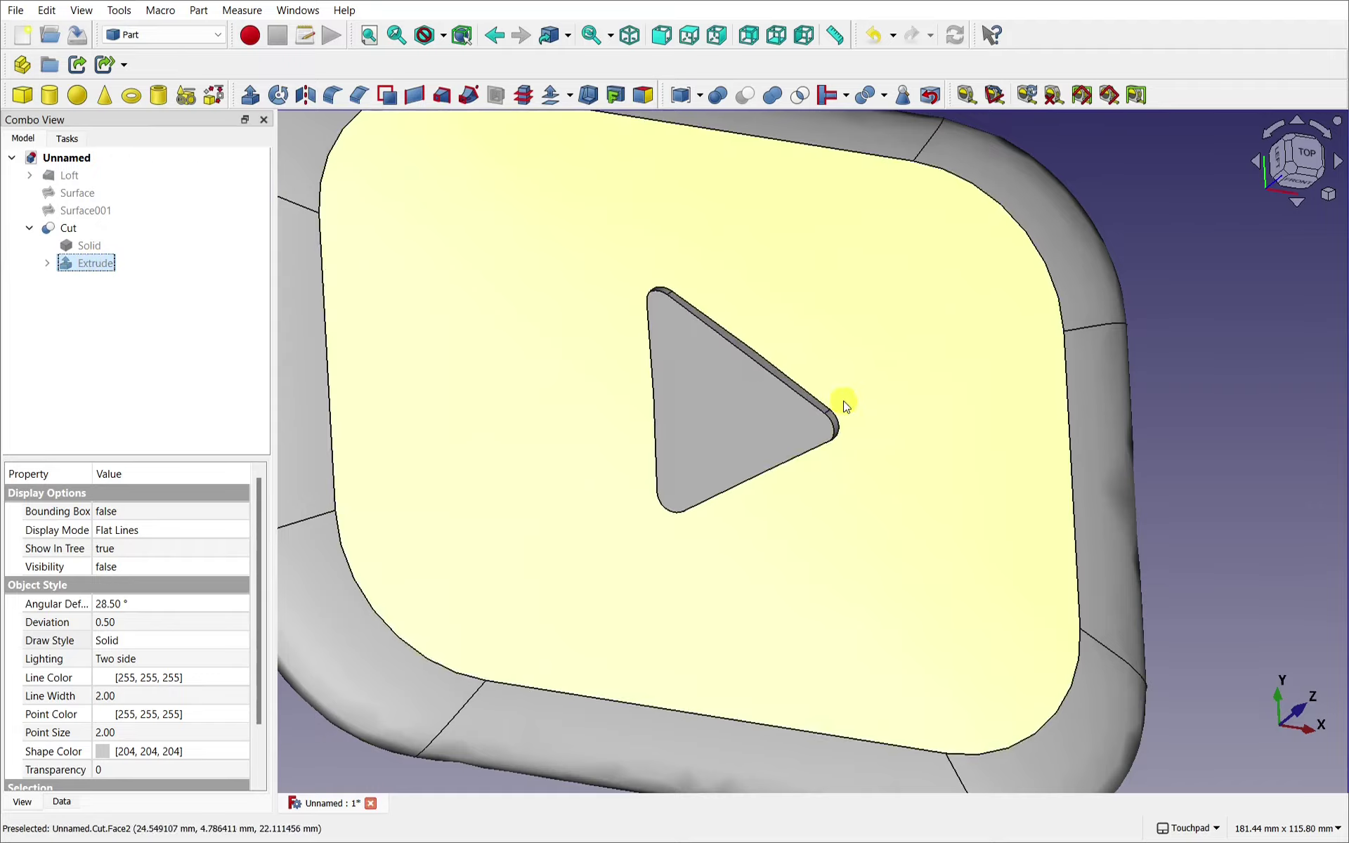
Fillet the upper rim of the triangular recess with a constant 1 mm radius
alt+drag(846, 400, 635, 312)
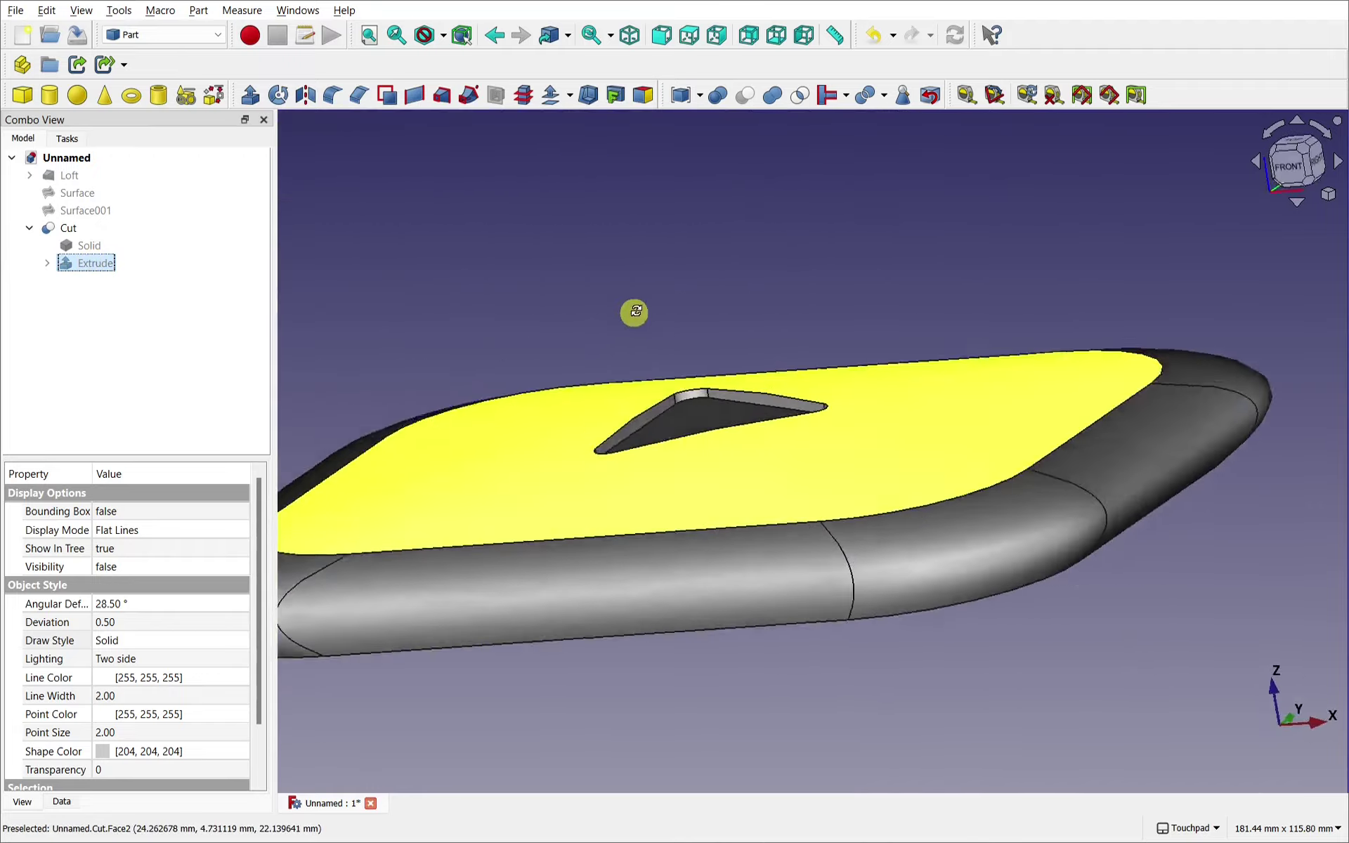
key(2)
alt+drag(682, 422, 714, 335)
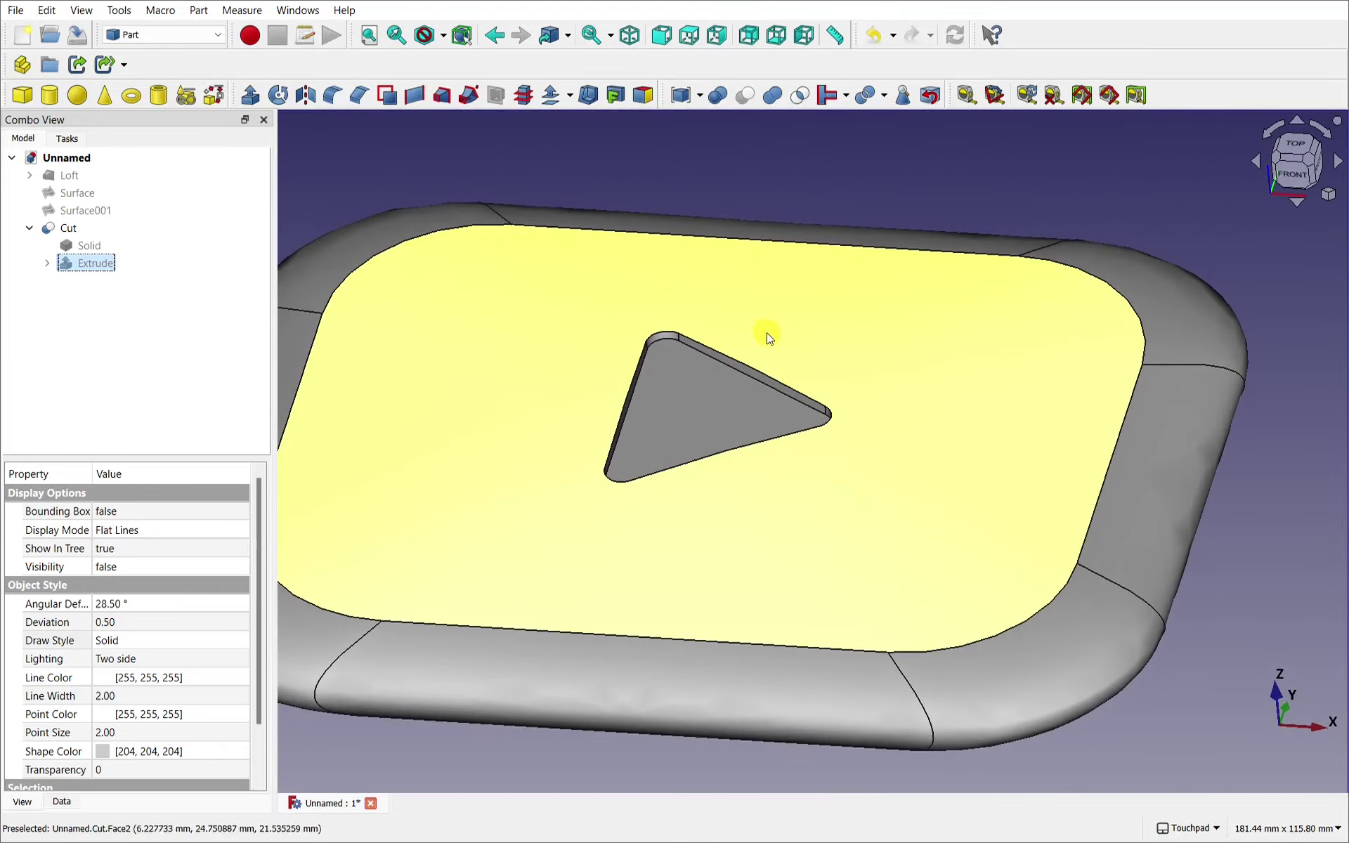
click(666, 335)
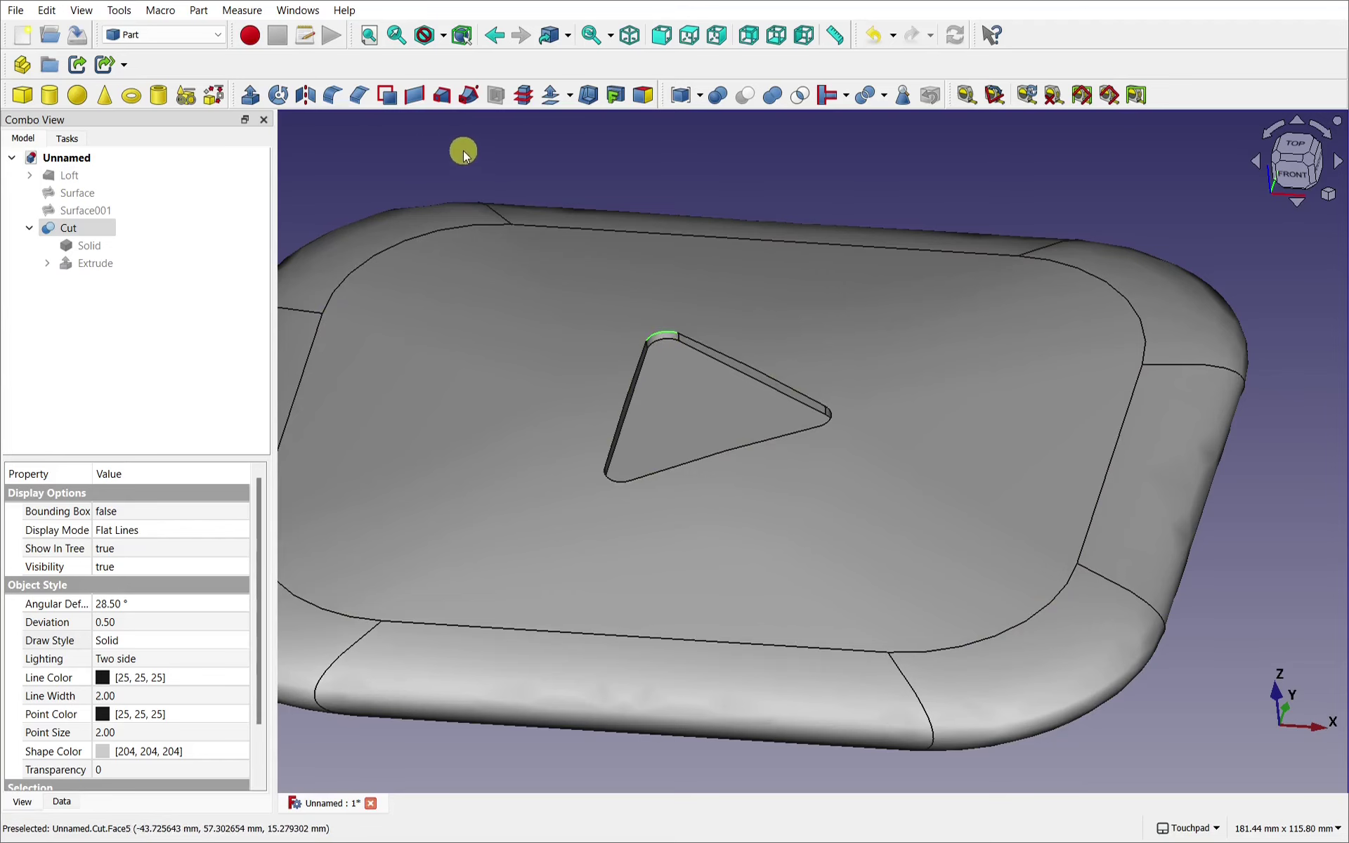
click(332, 95)
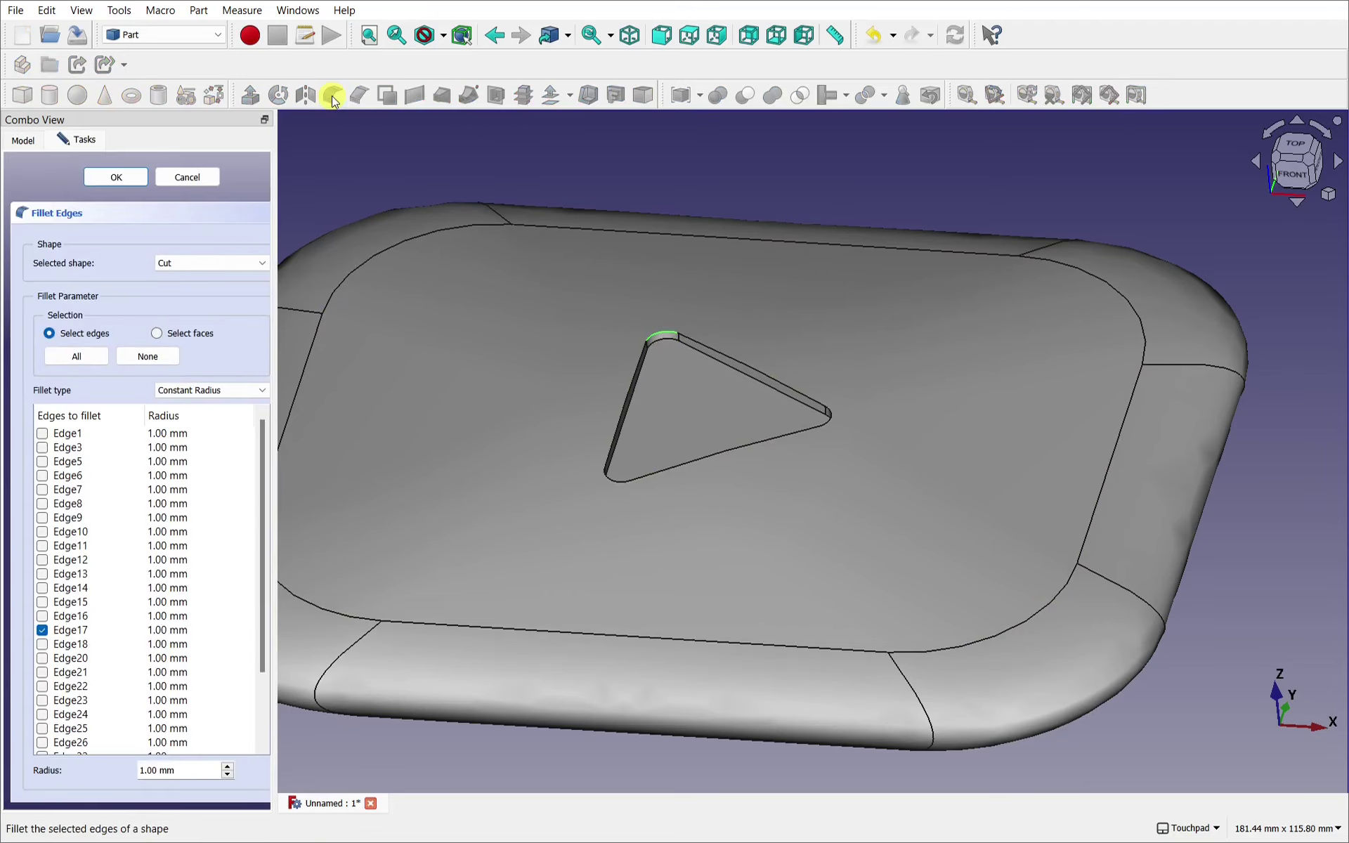
shift+drag(602, 289, 612, 352)
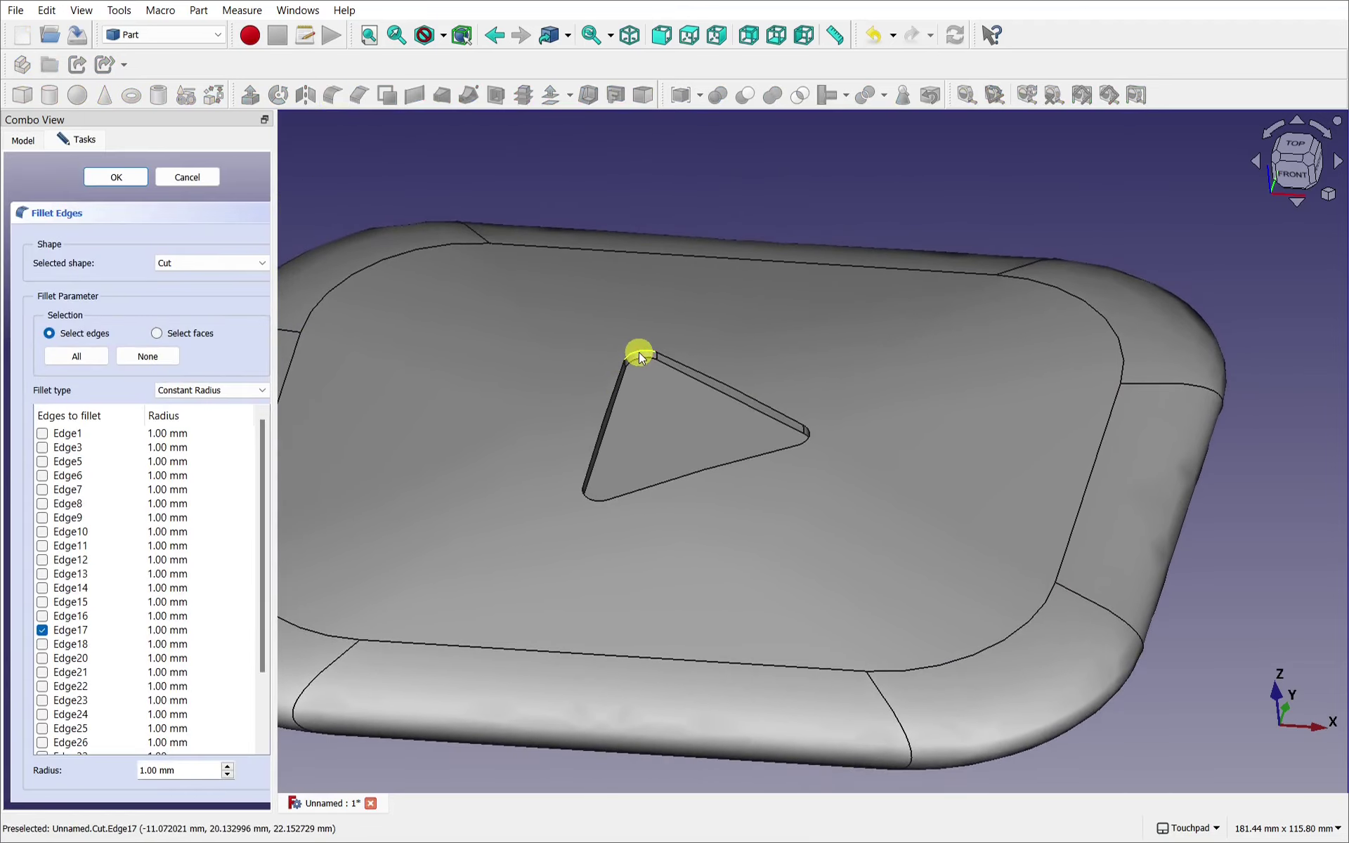
scroll(642, 352, up, 5)
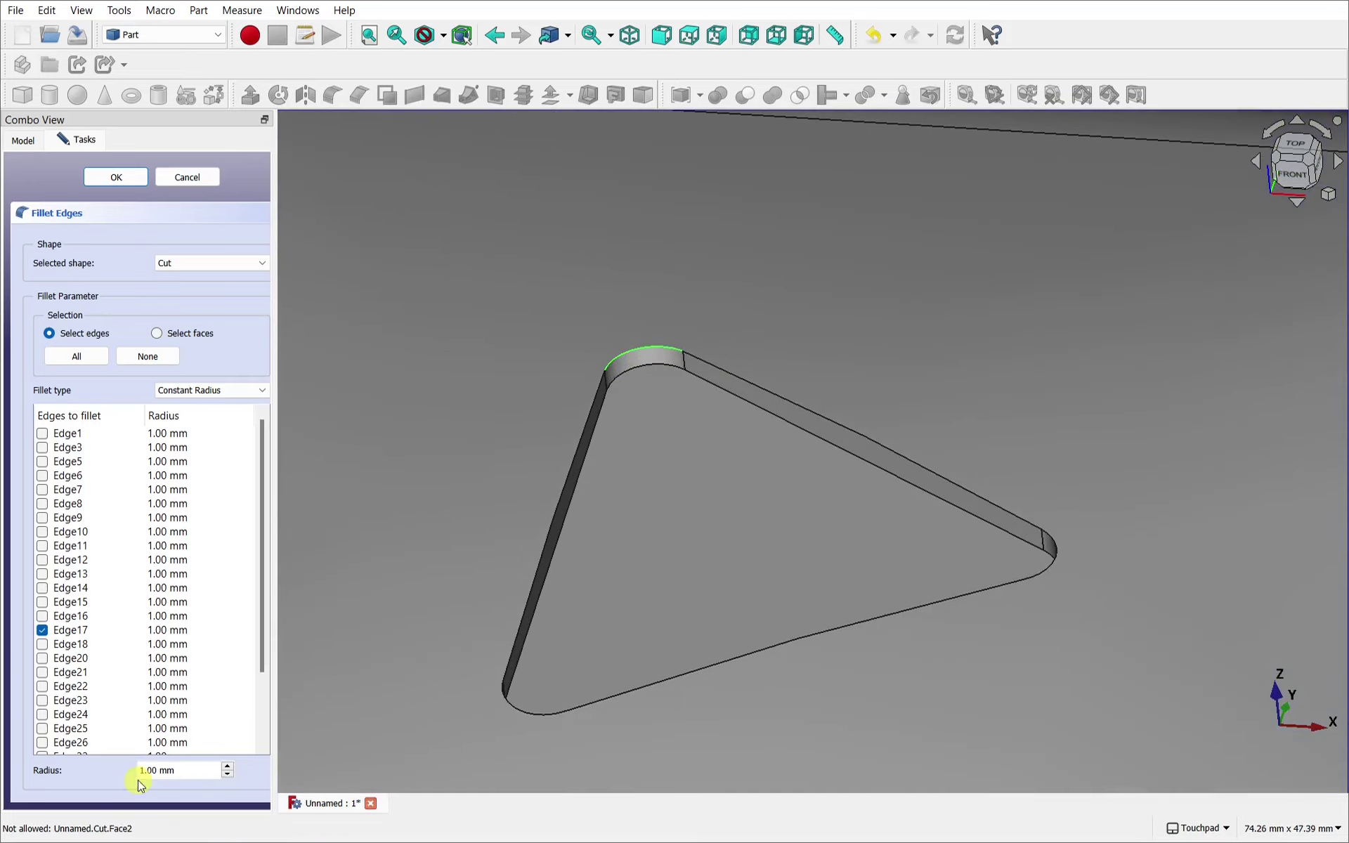
click(124, 178)
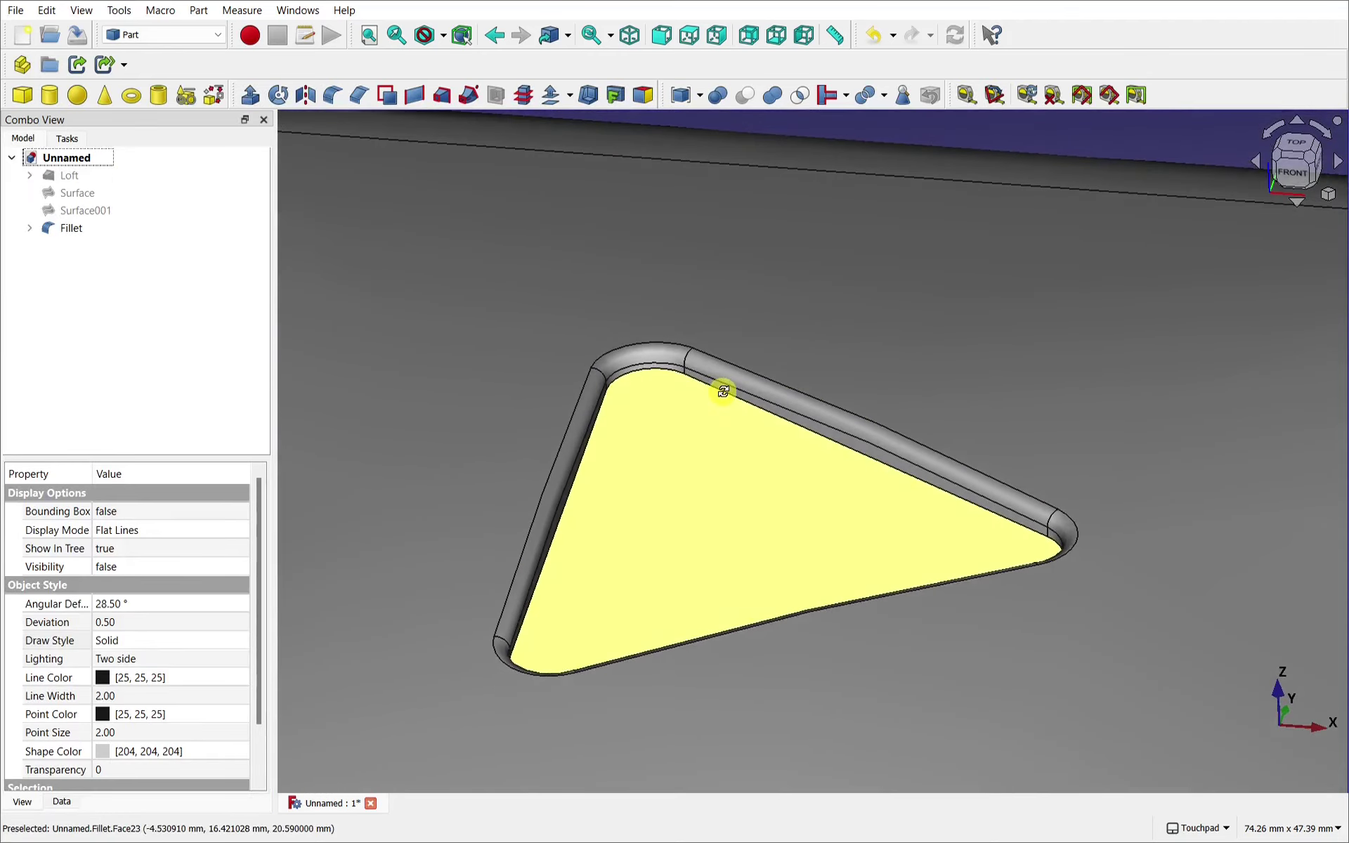
Set the view's draw style to Shaded so that the button displays without edge lines
alt+drag(724, 391, 661, 392)
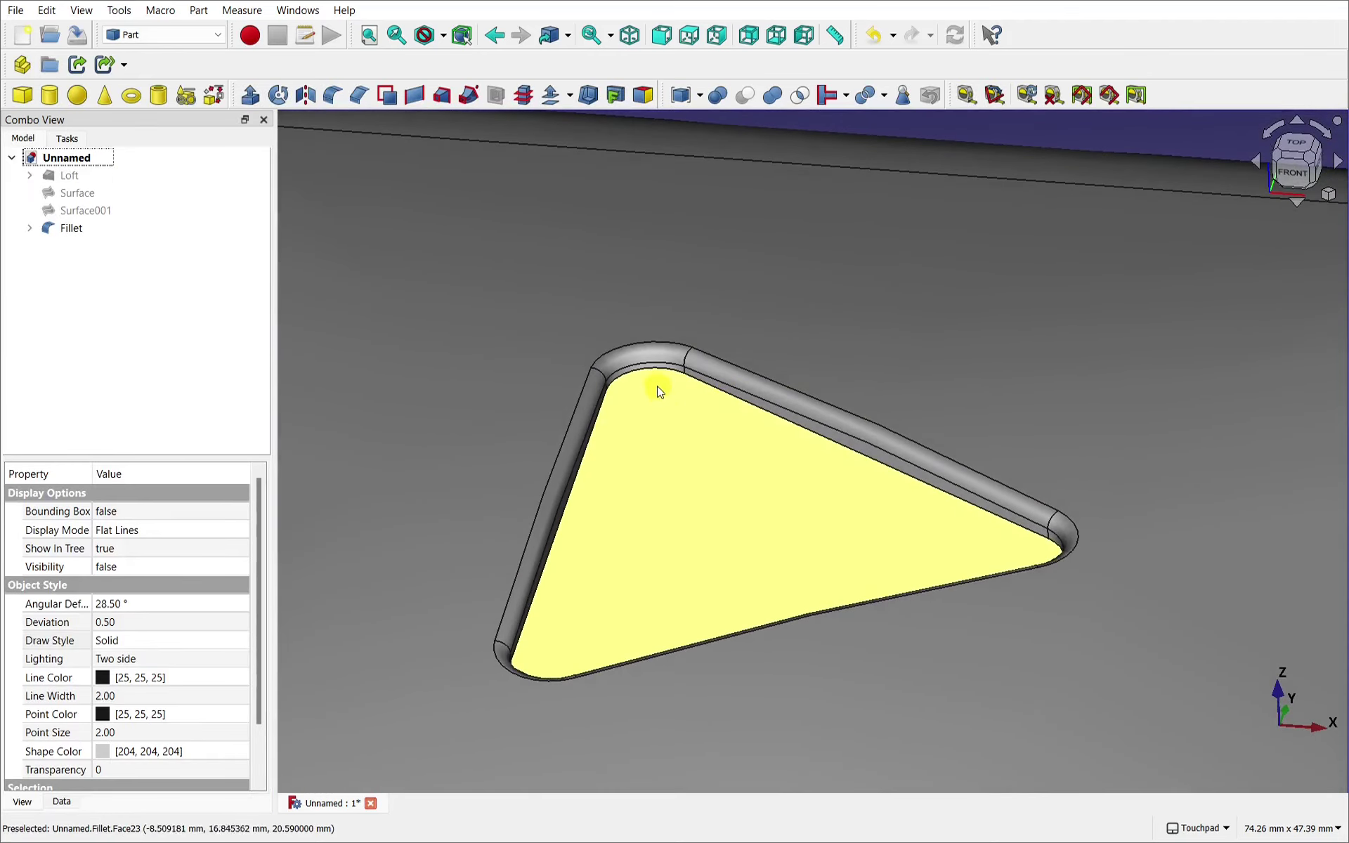
scroll(649, 378, up, 5)
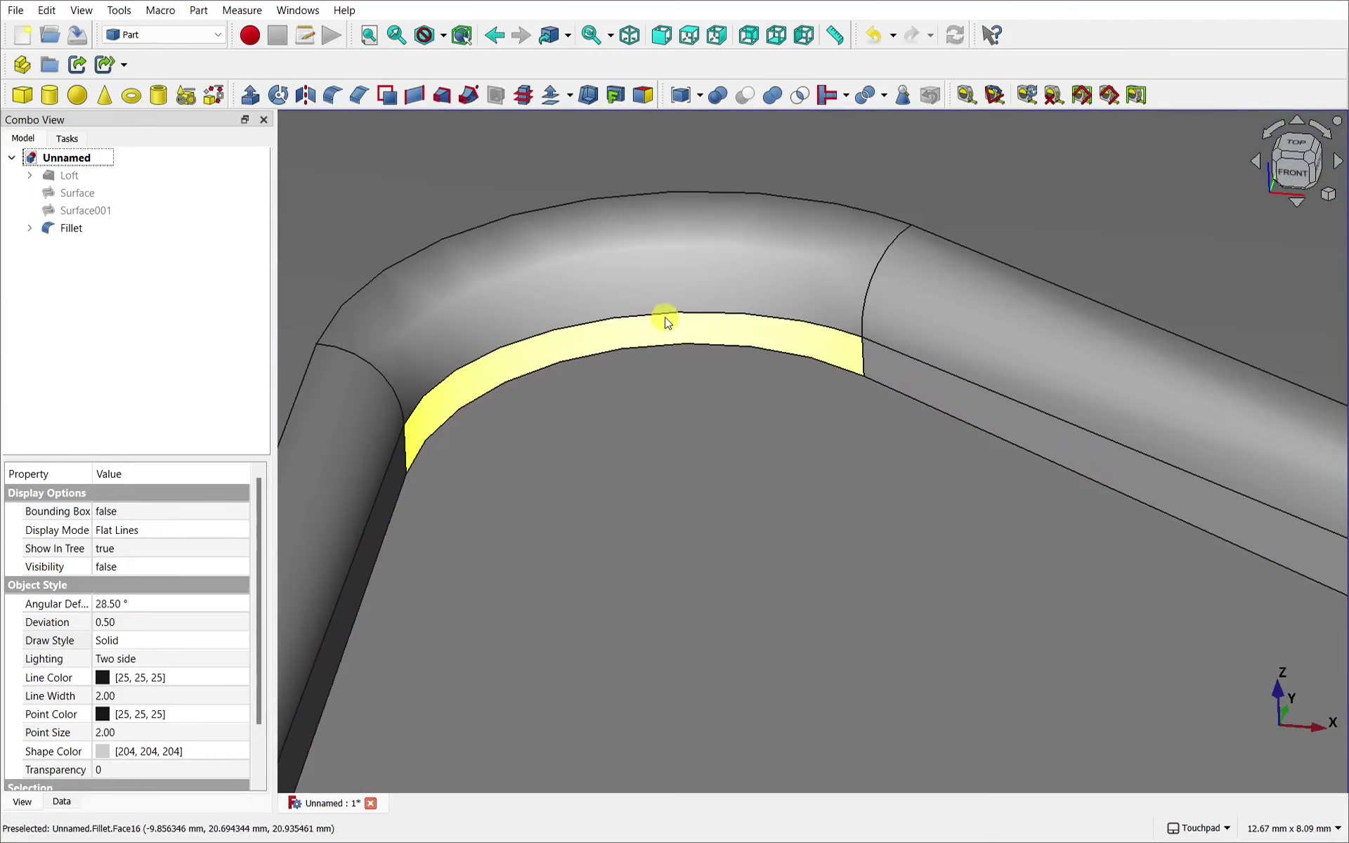
scroll(692, 399, down, 8)
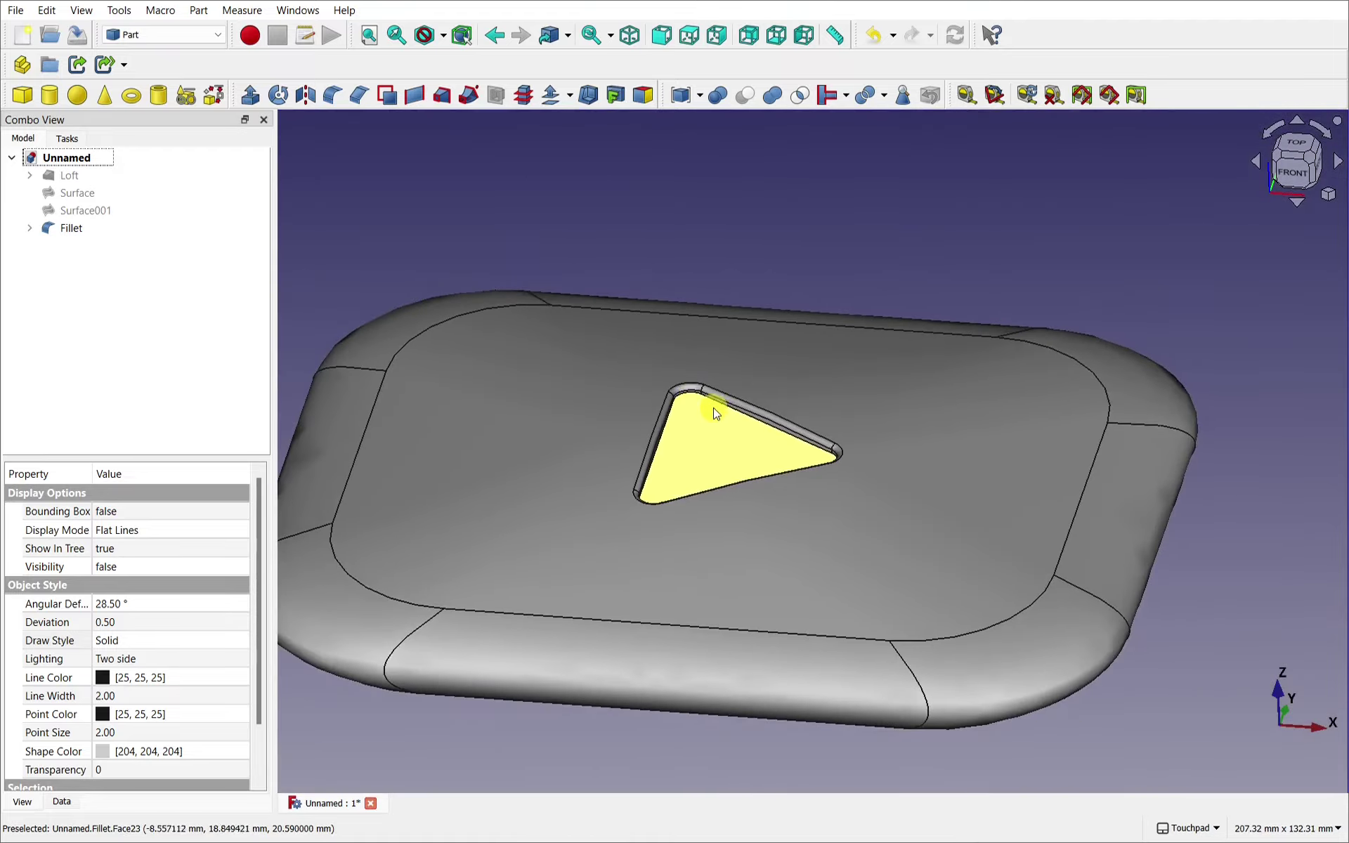
alt+drag(710, 416, 751, 511)
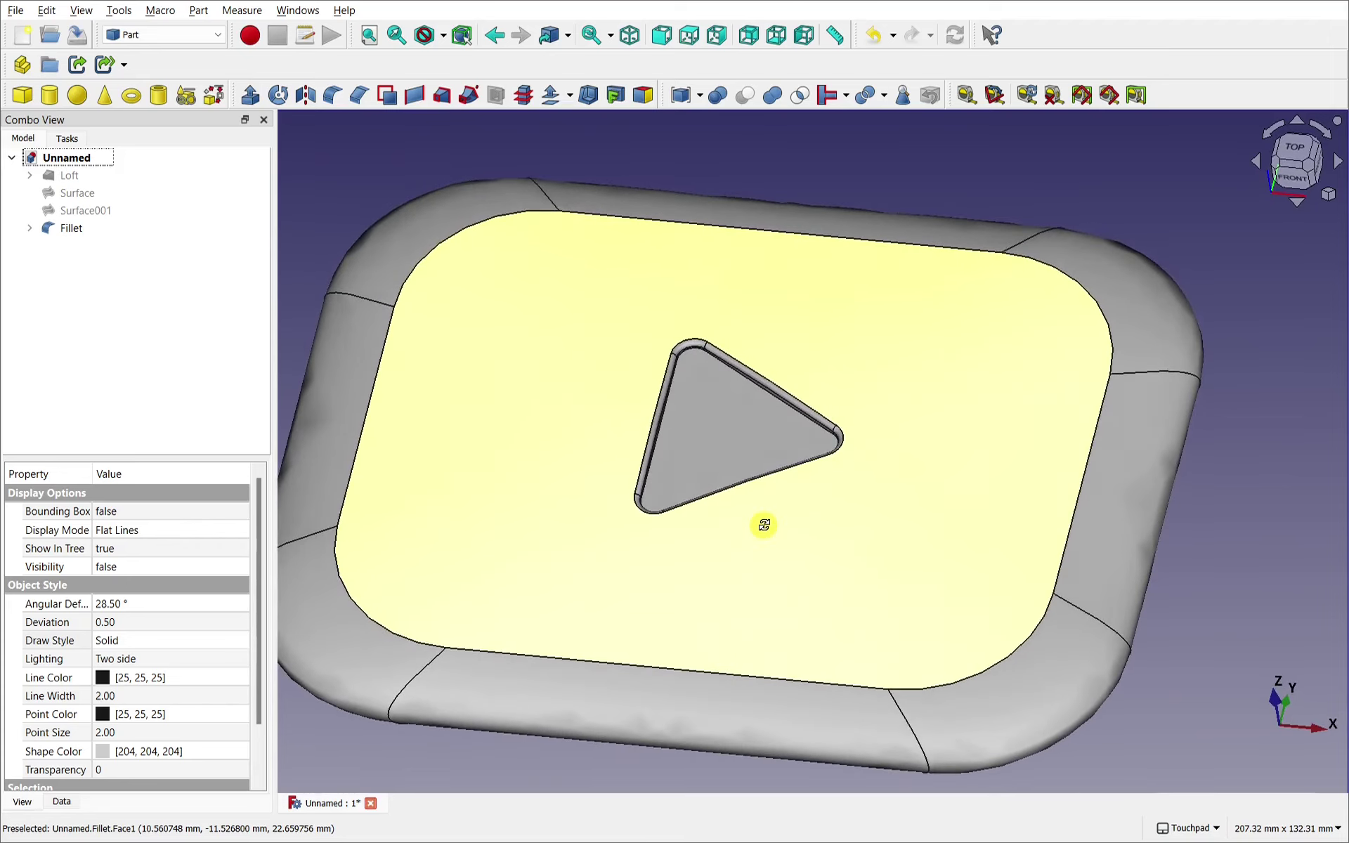
alt+drag(723, 452, 374, 242)
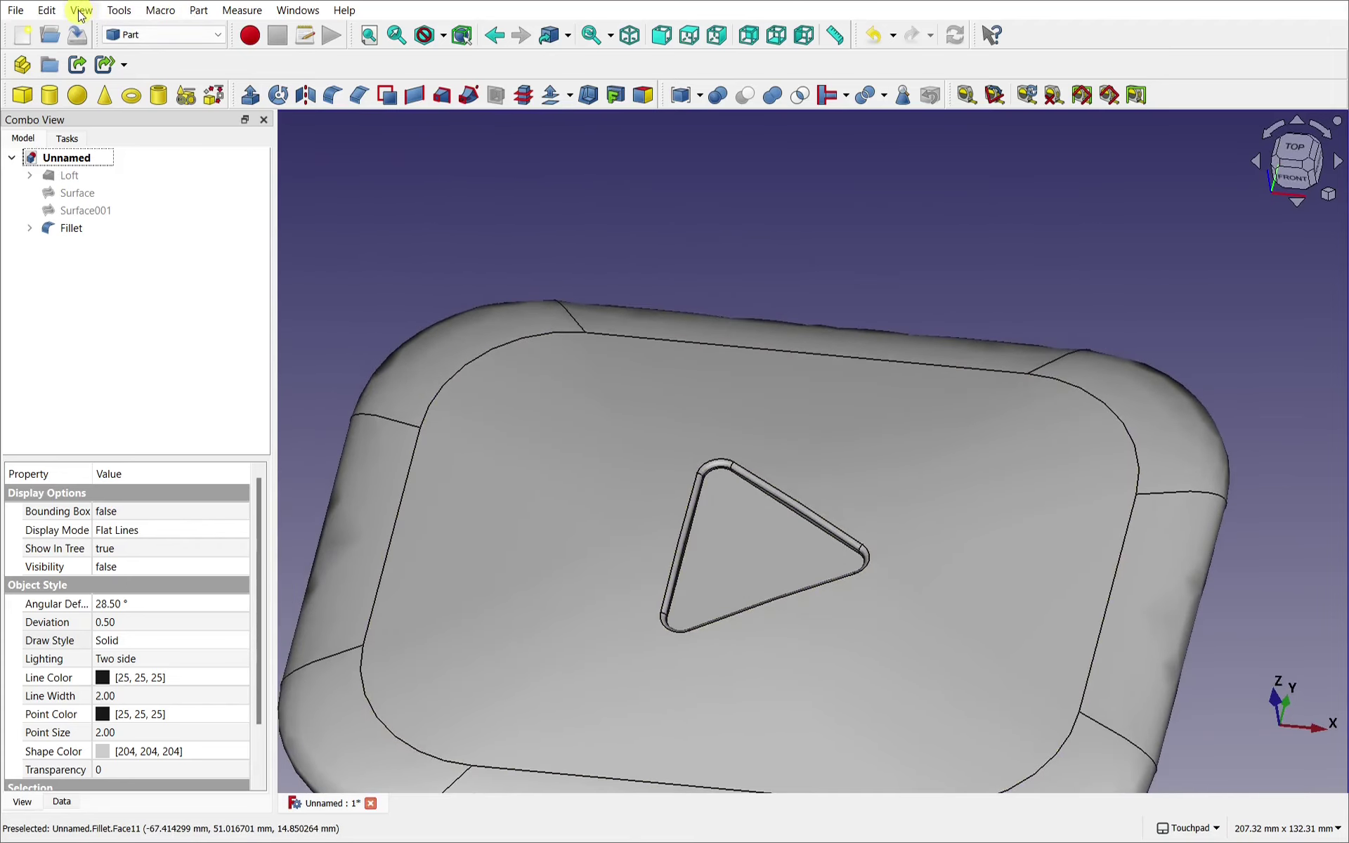
click(82, 15)
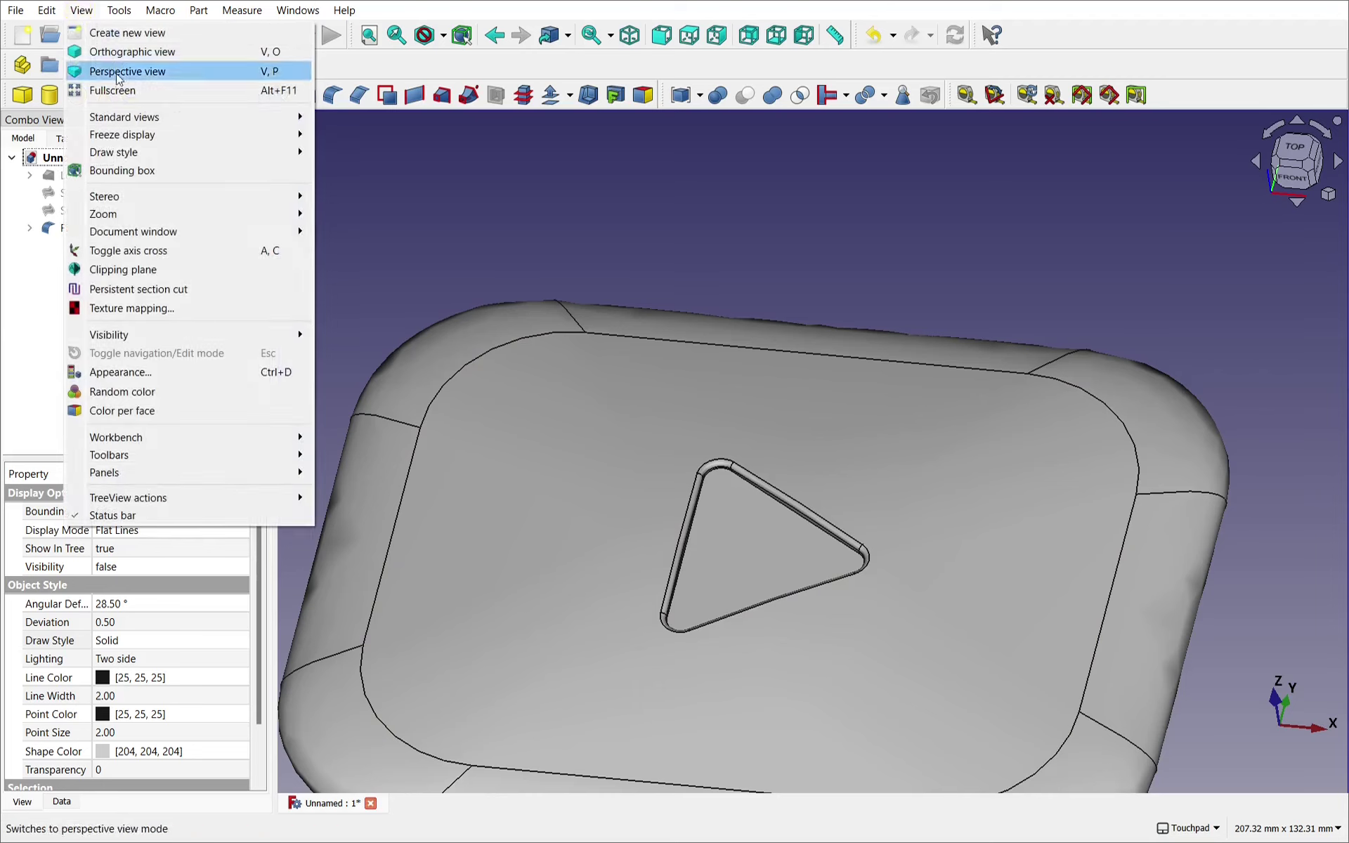
mouse_move(219, 153)
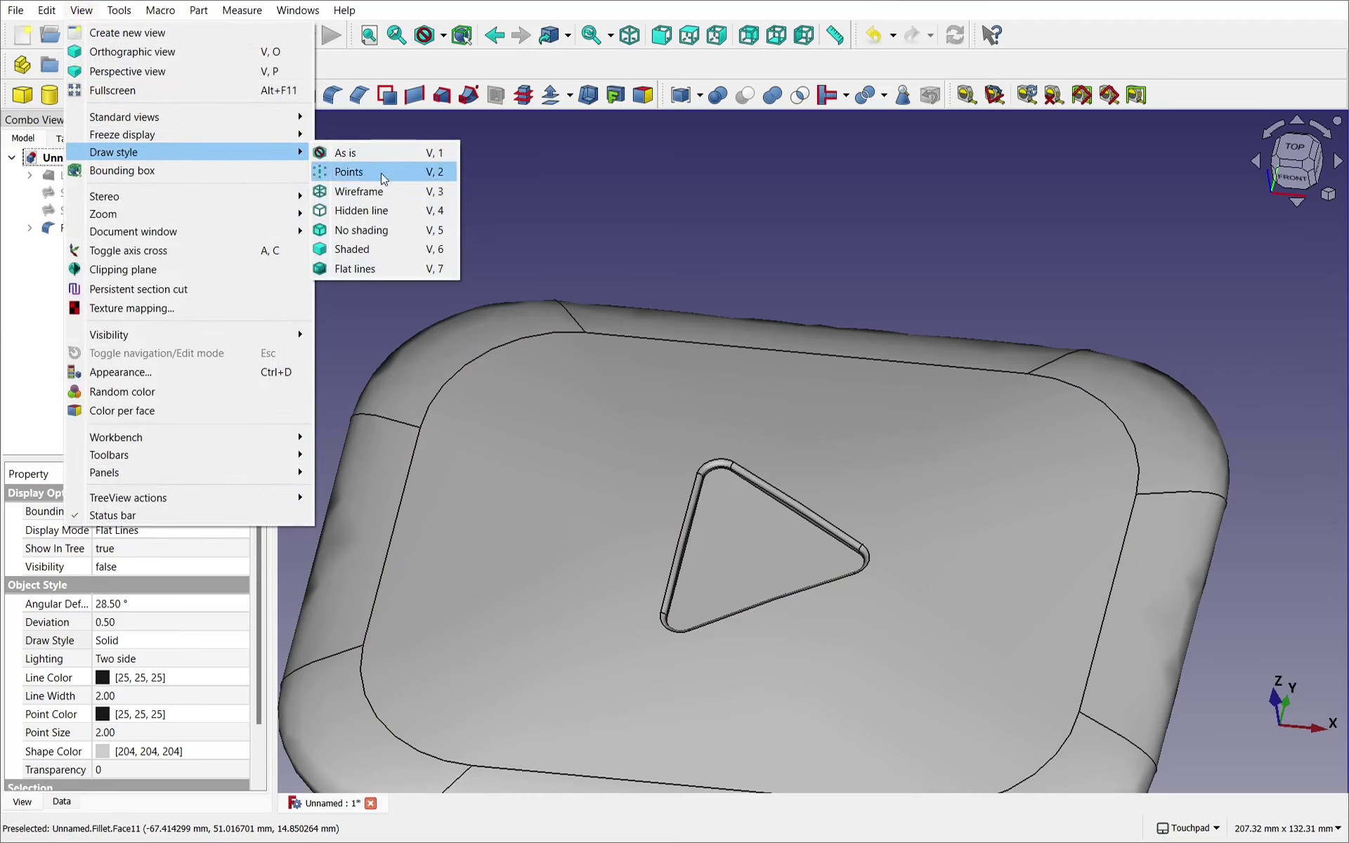
click(383, 253)
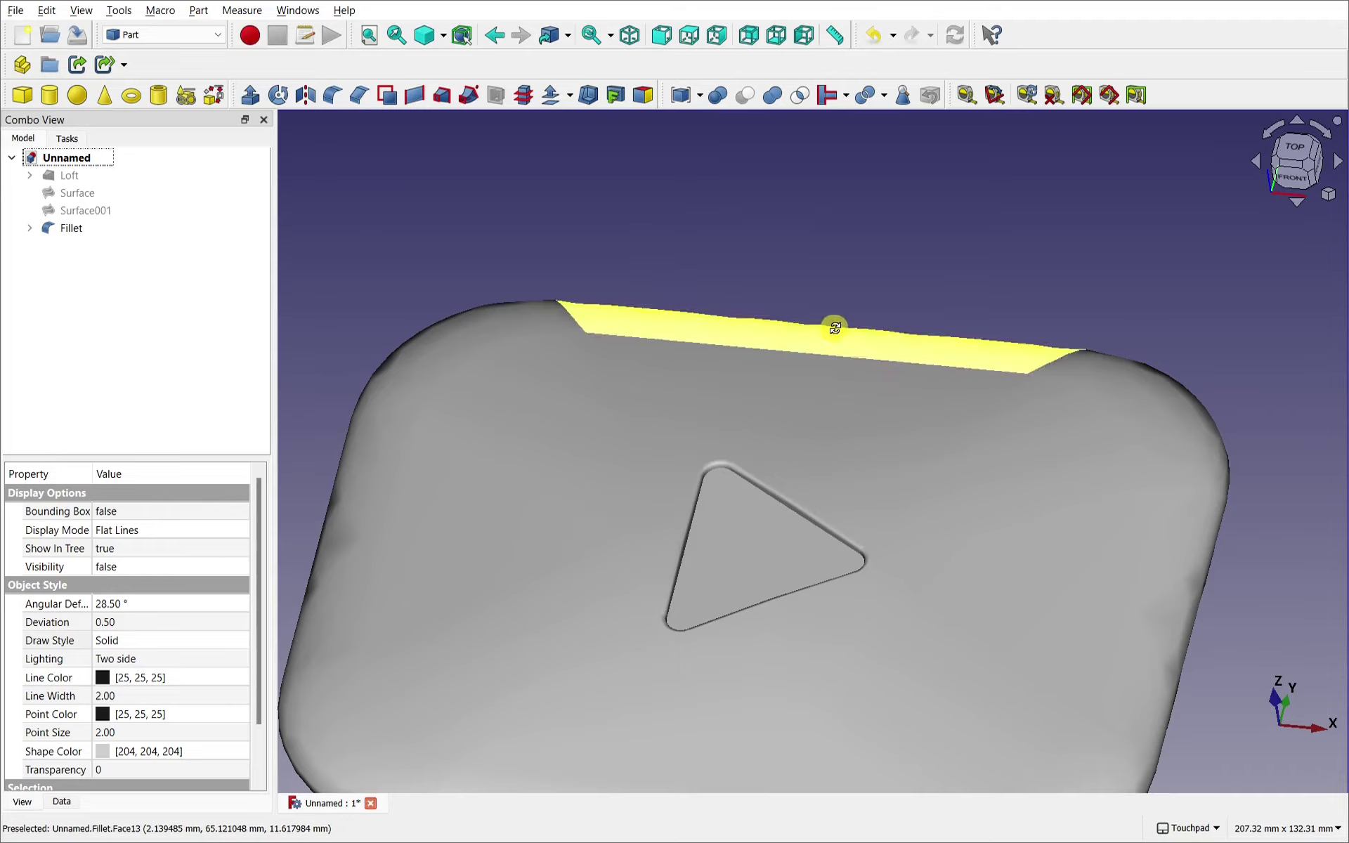
Set the filleted button's display deviation to 0.05 for a smoother appearance
middle_drag(834, 325, 866, 296)
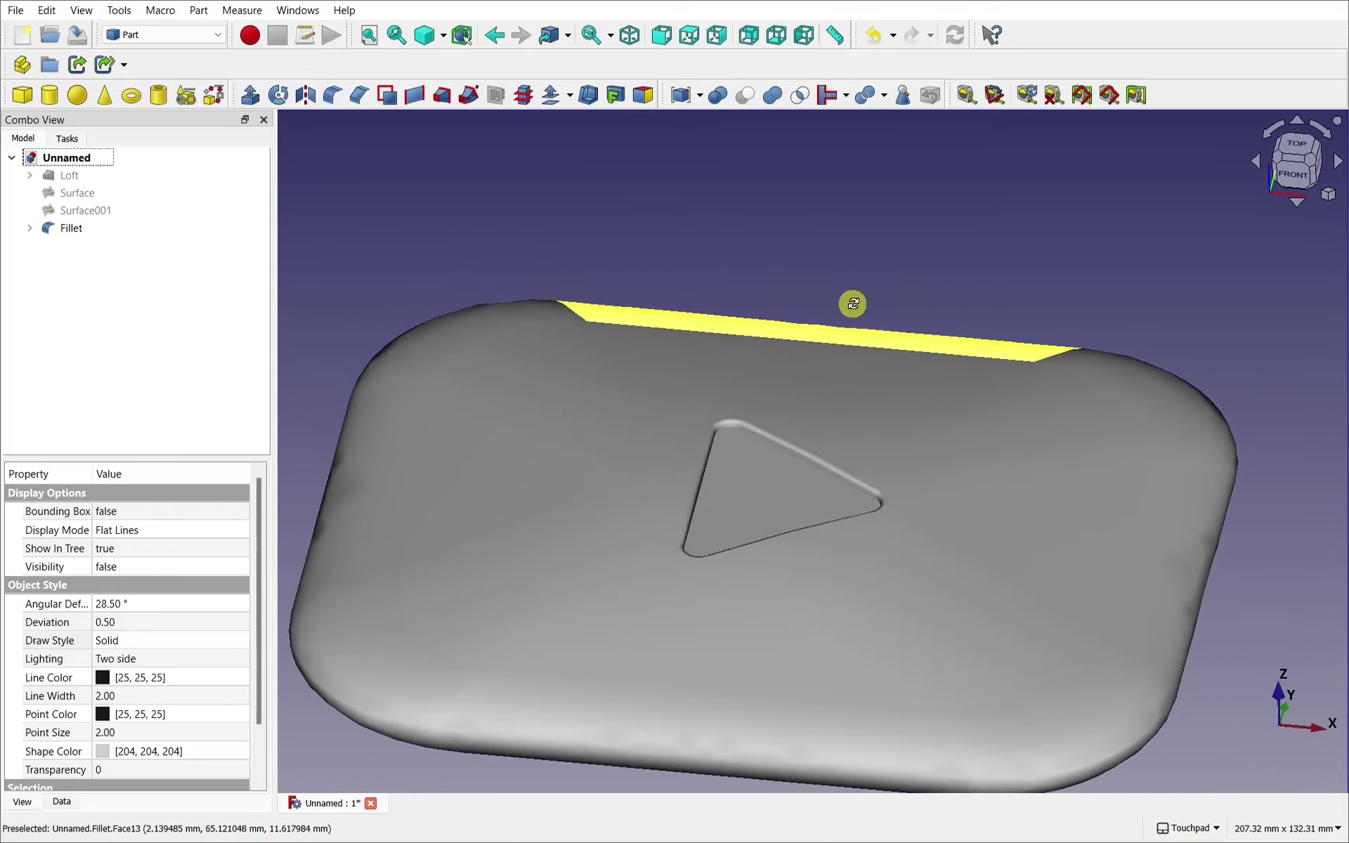
click(73, 232)
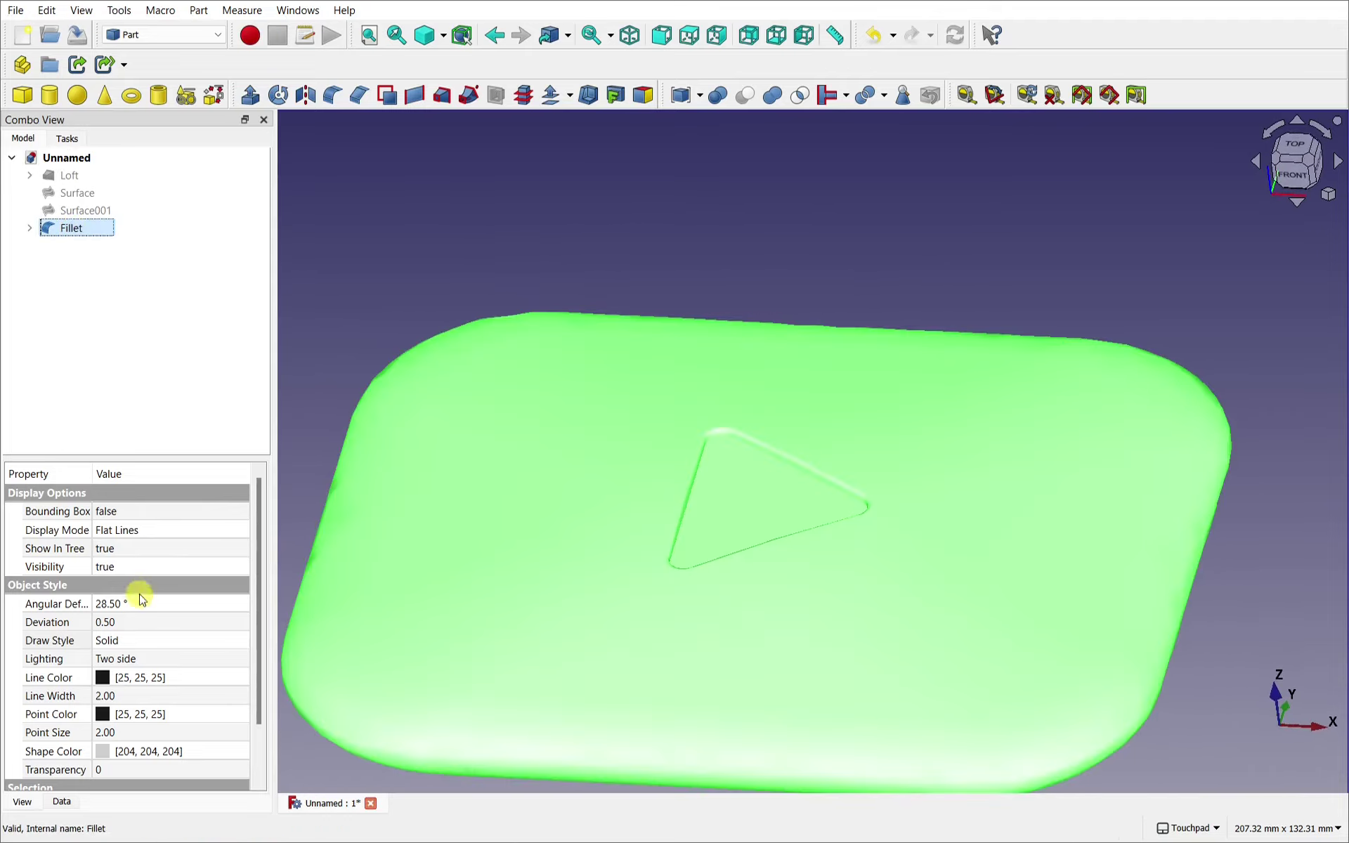
click(169, 623)
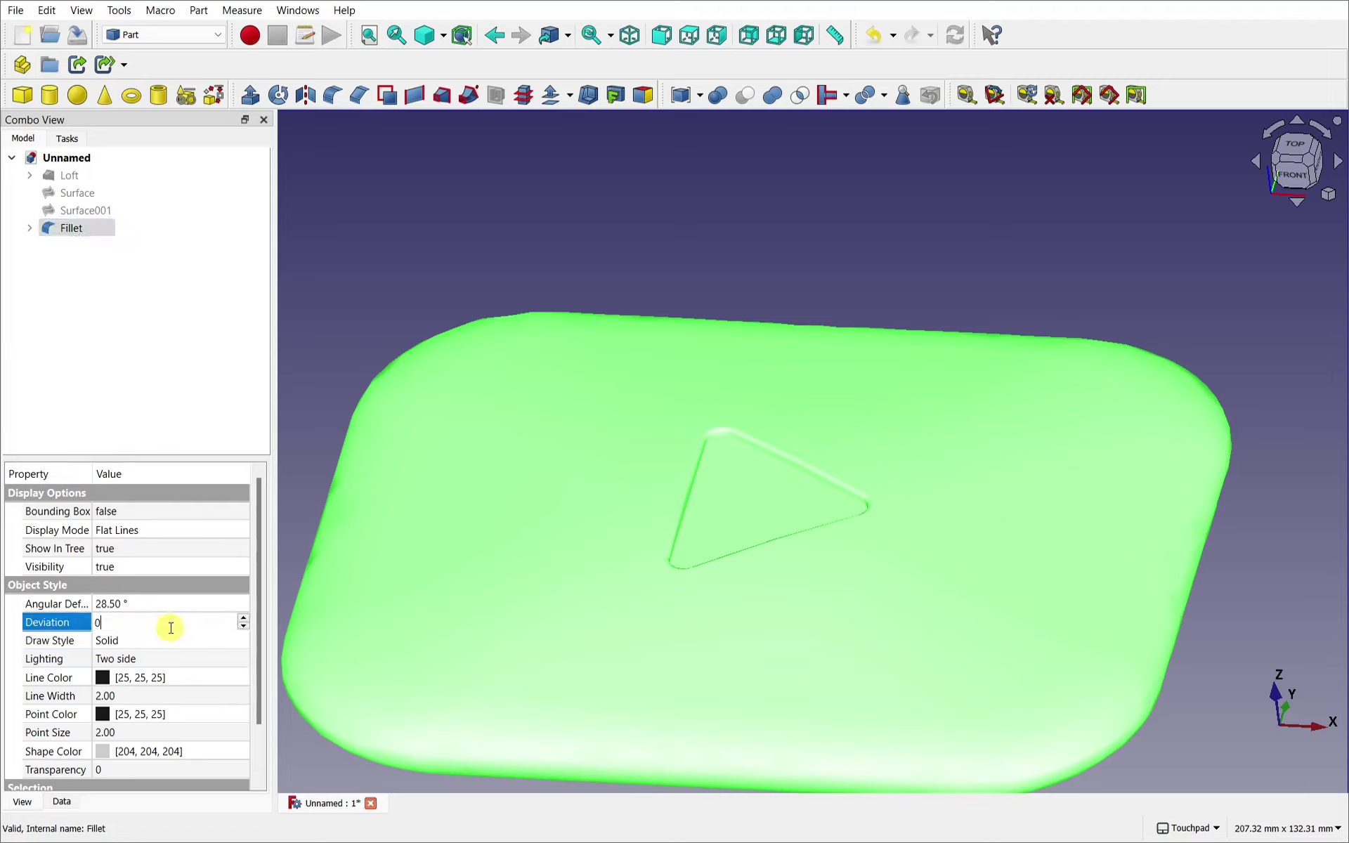
text(0.05)
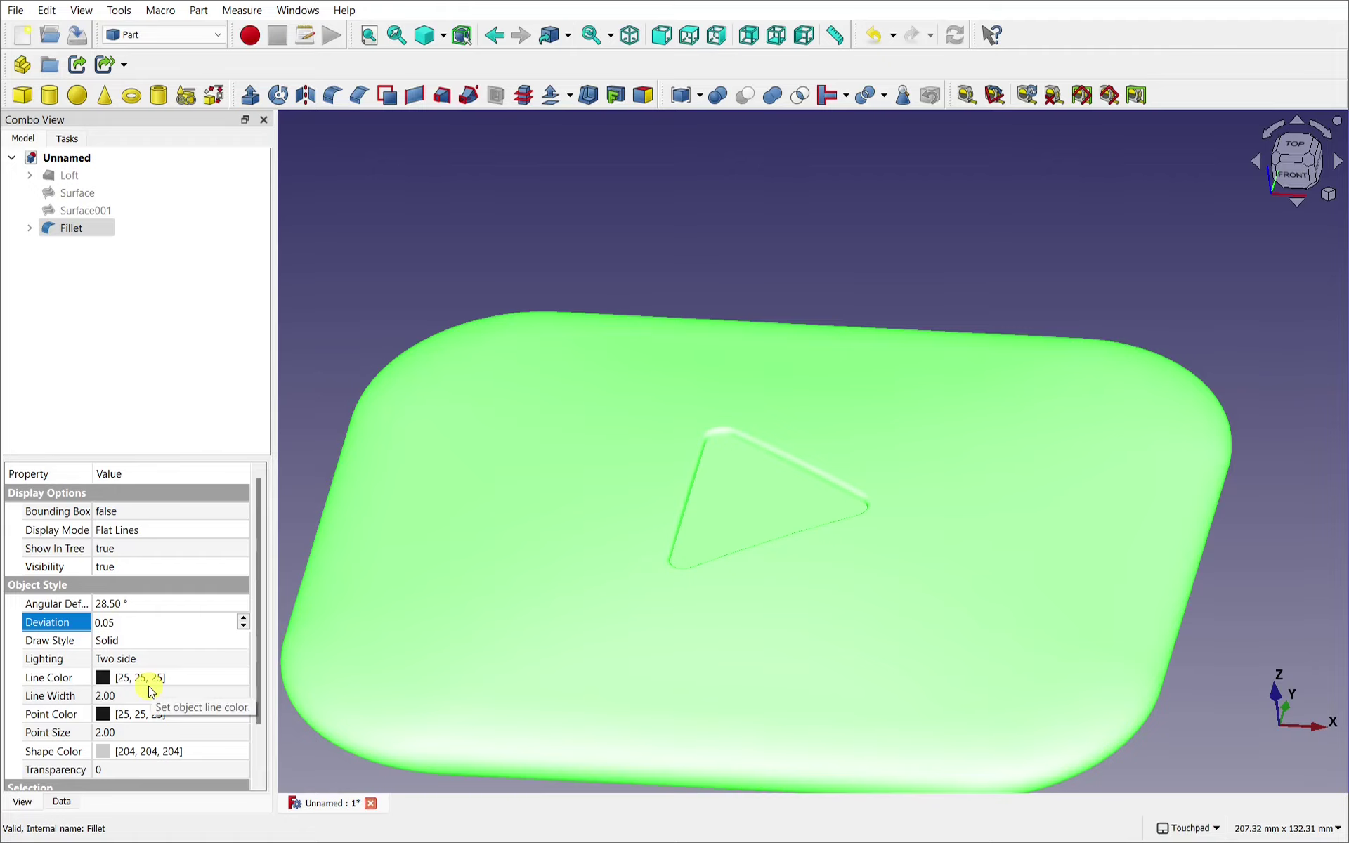
click(543, 210)
Set the shape color of the filleted button to red (#ff0000)
alt+drag(670, 248, 850, 313)
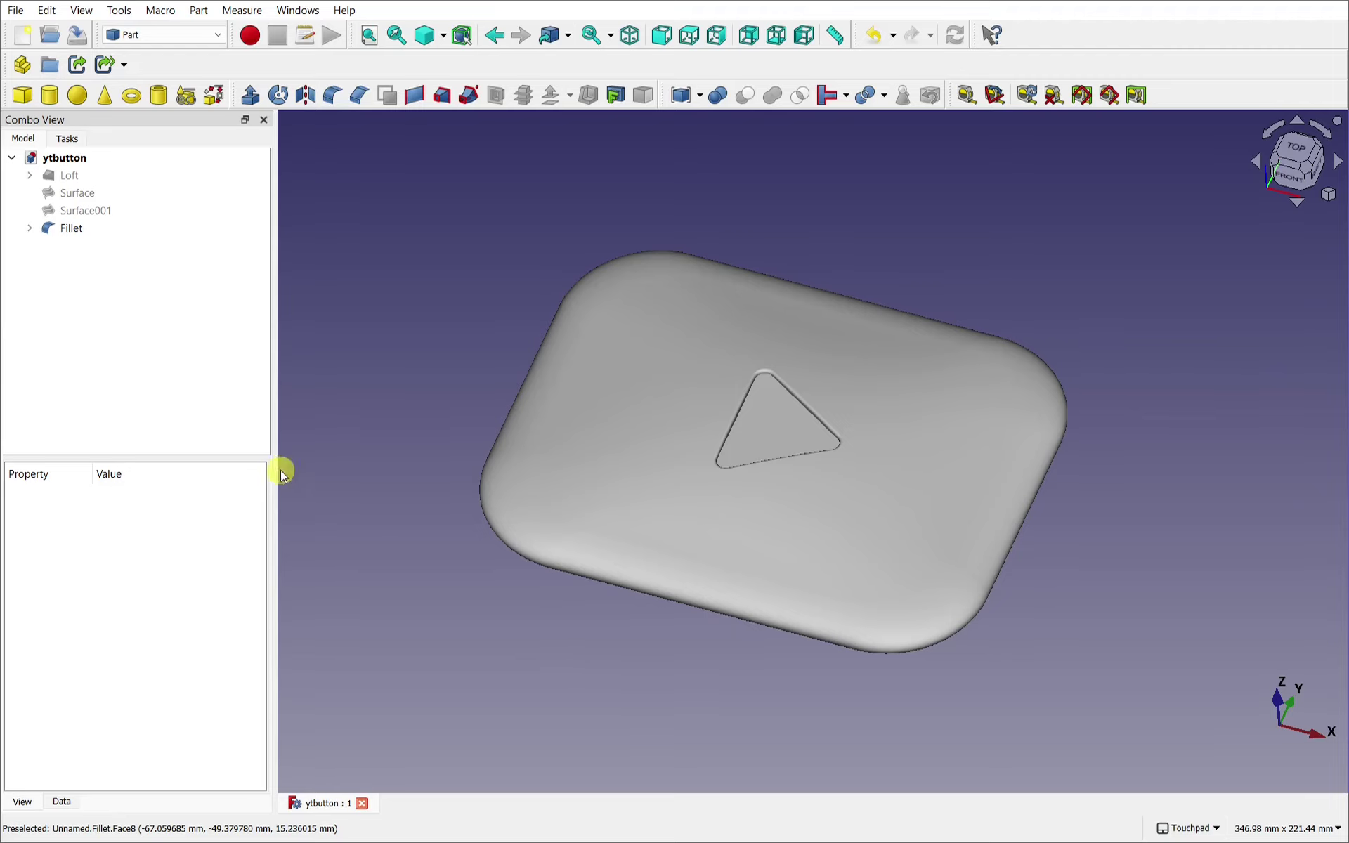
click(98, 230)
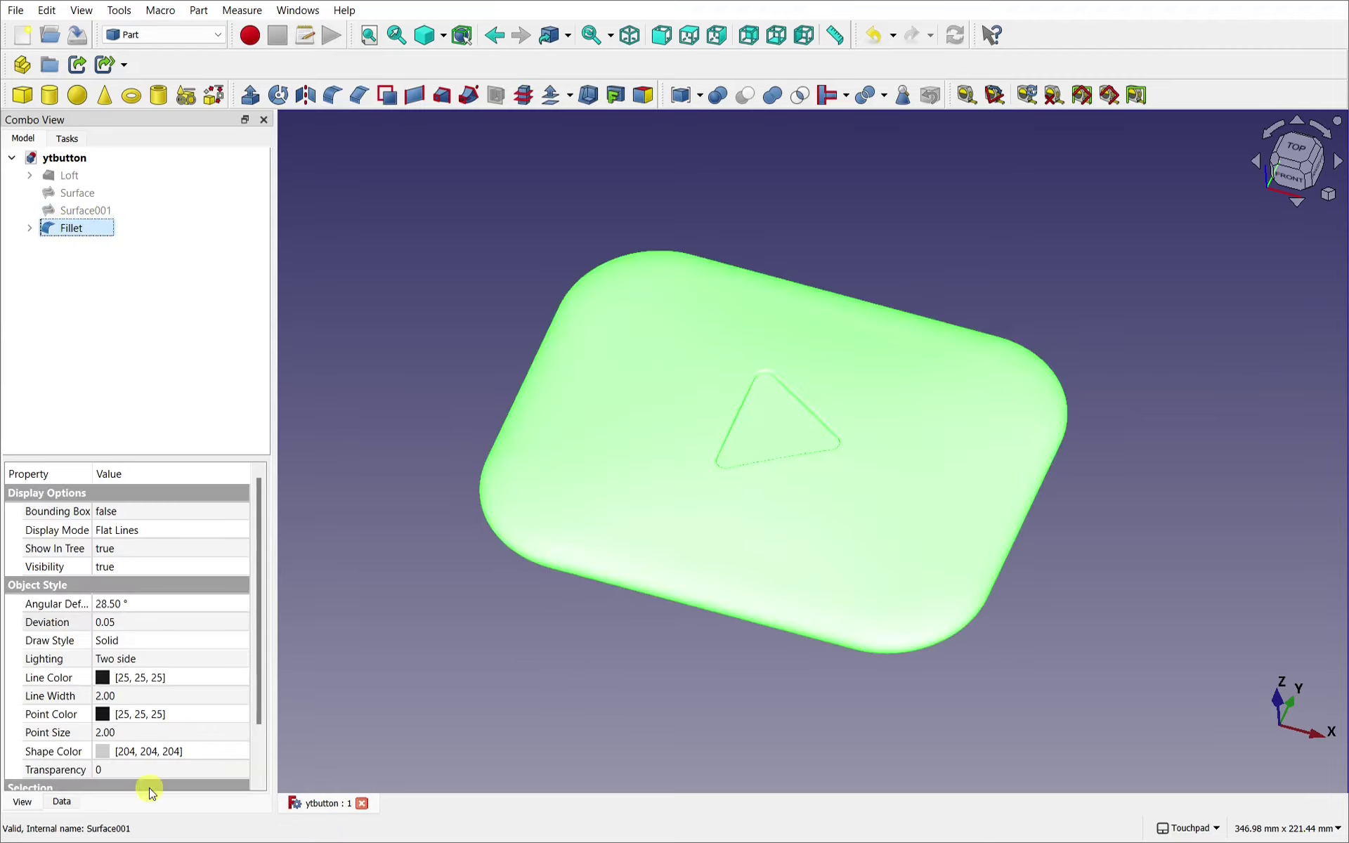
click(116, 751)
click(182, 751)
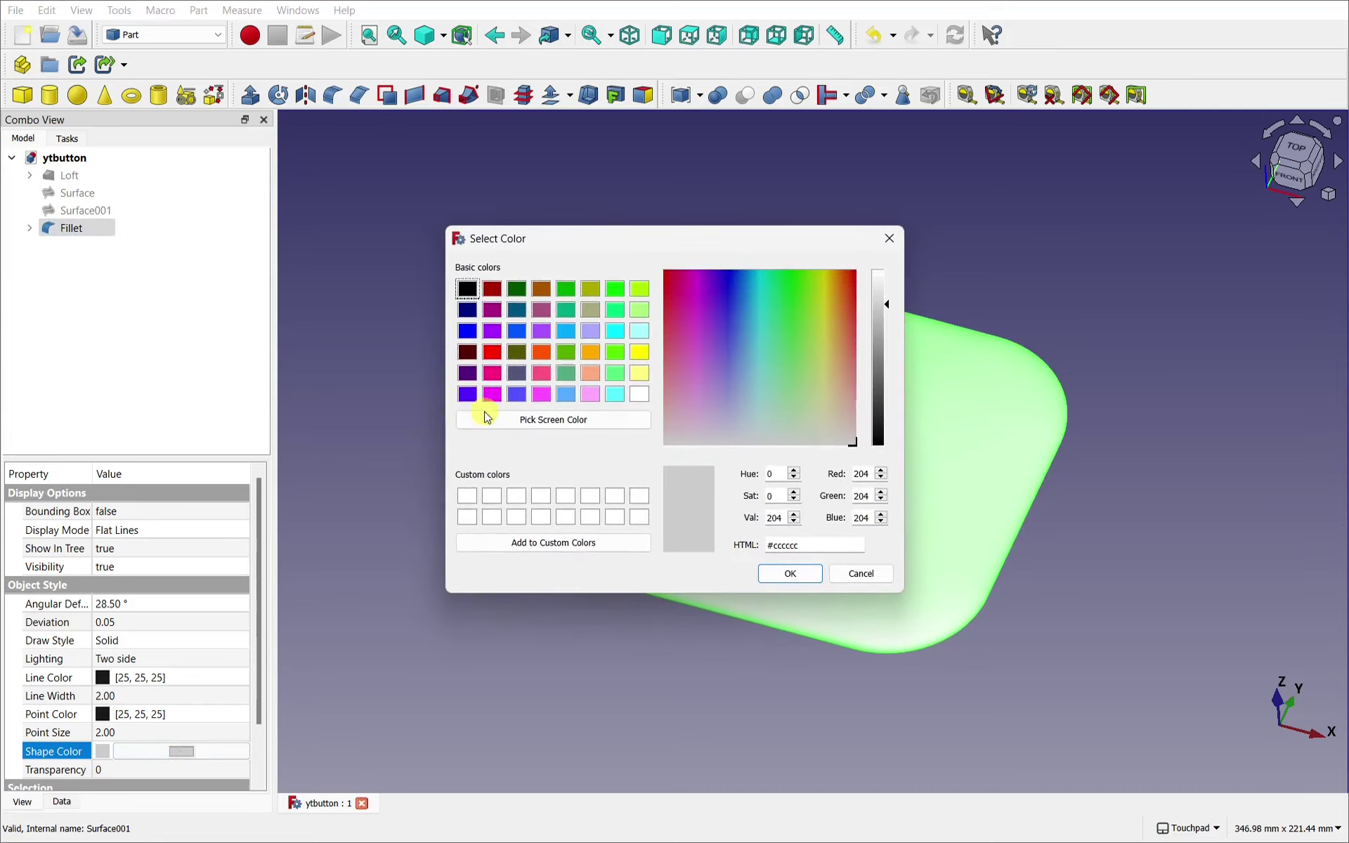
click(497, 359)
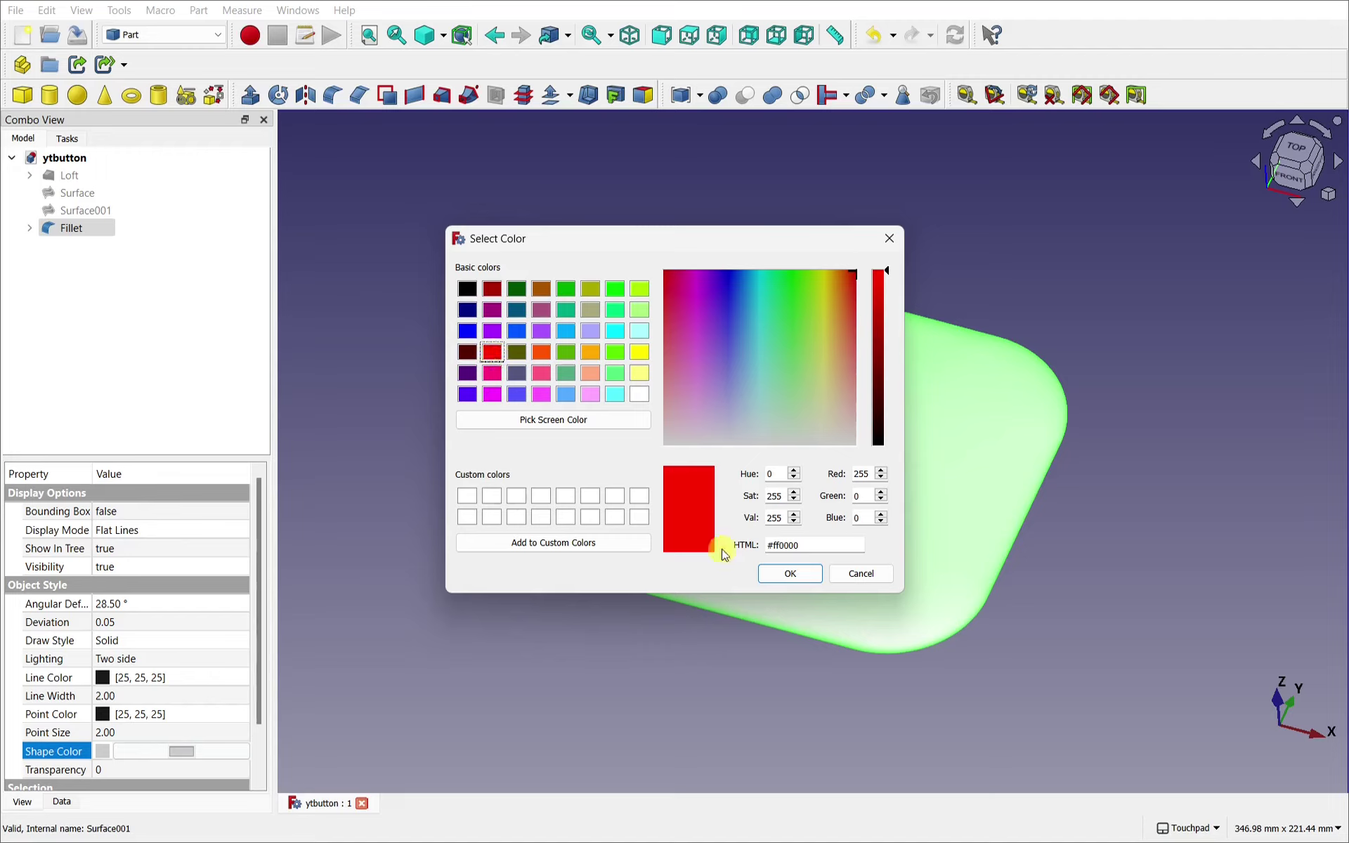
click(780, 575)
click(536, 653)
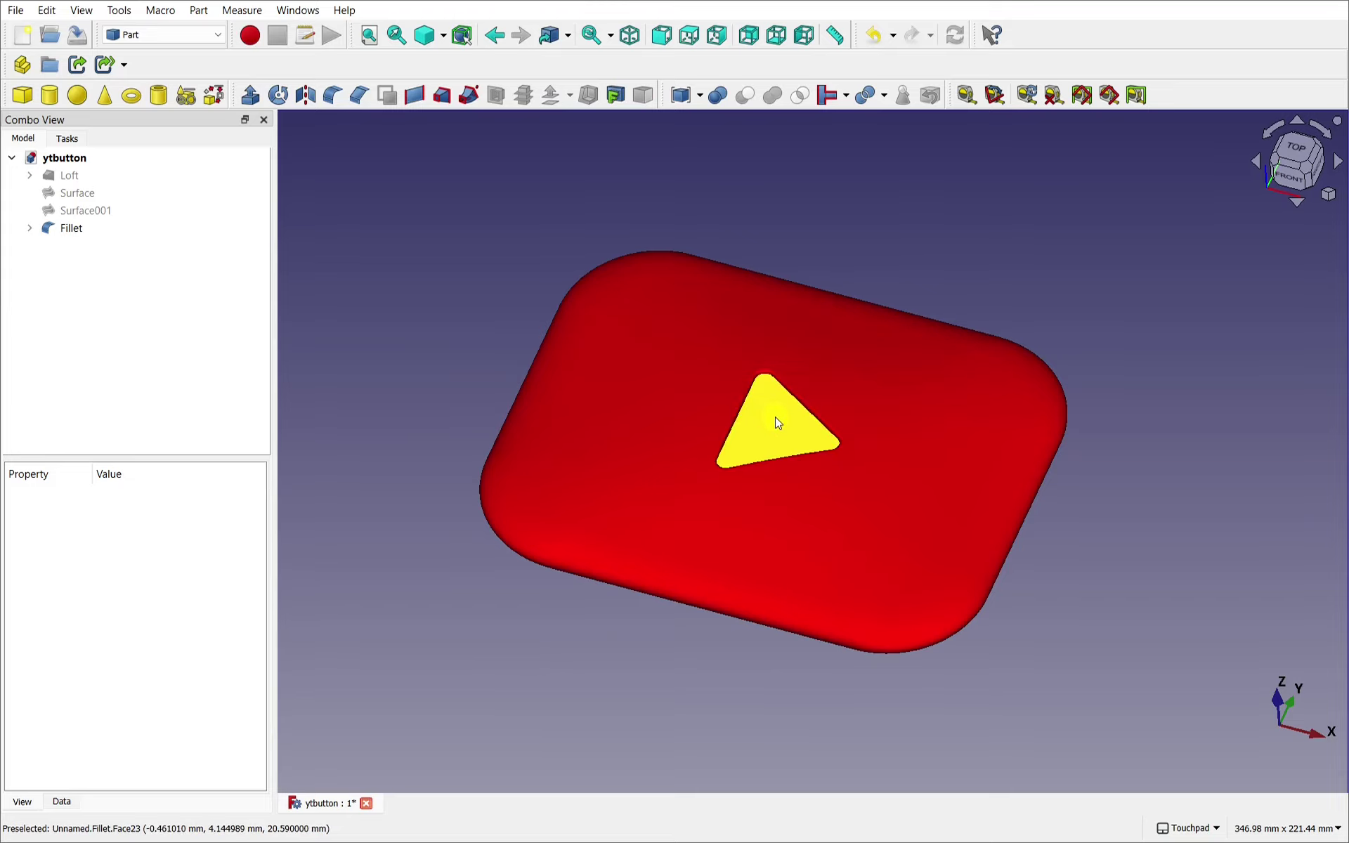
Color only the triangular recess's floor face white (#ffffff) on the filleted button using per-face coloring
scroll(778, 422, up, 3)
click(778, 423)
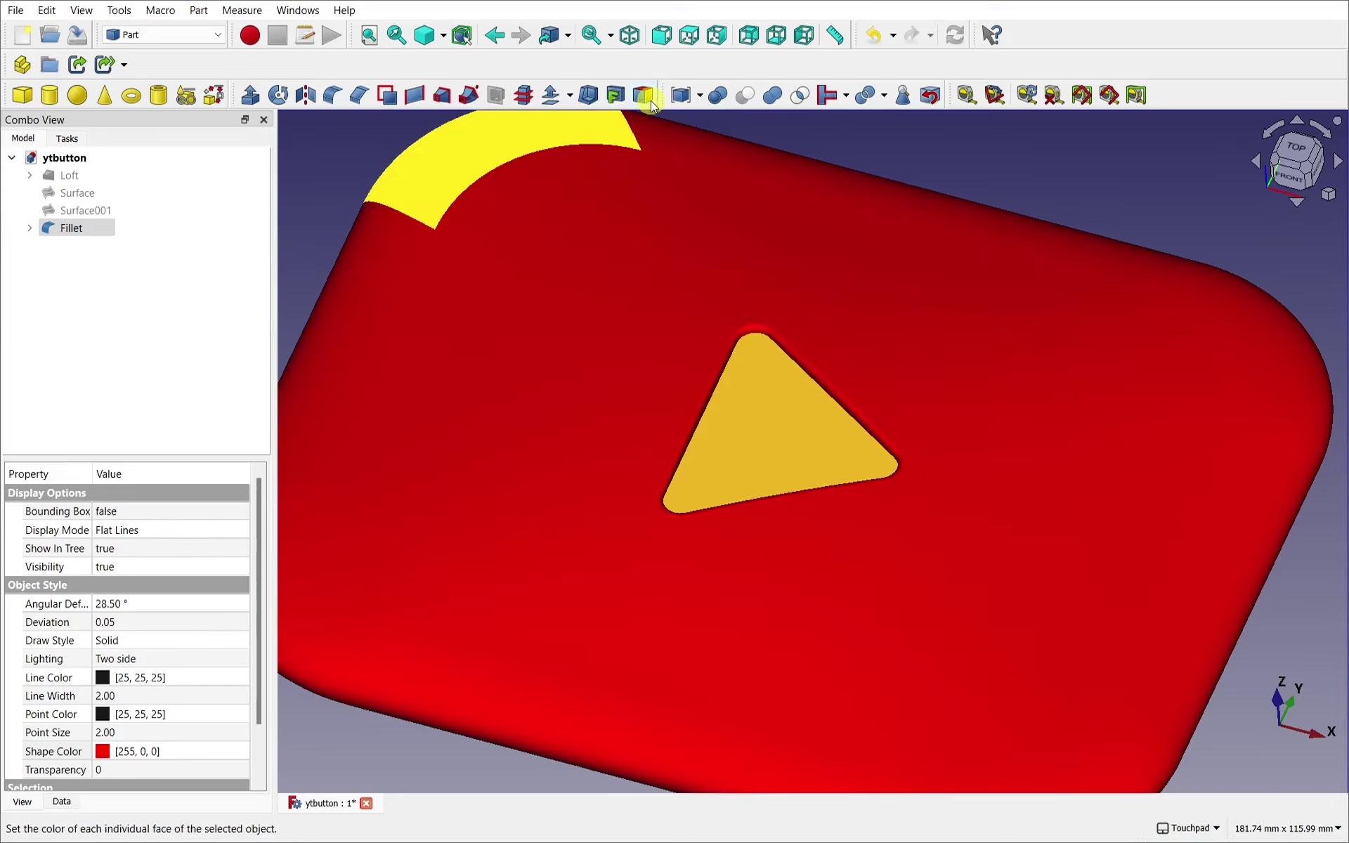
click(644, 96)
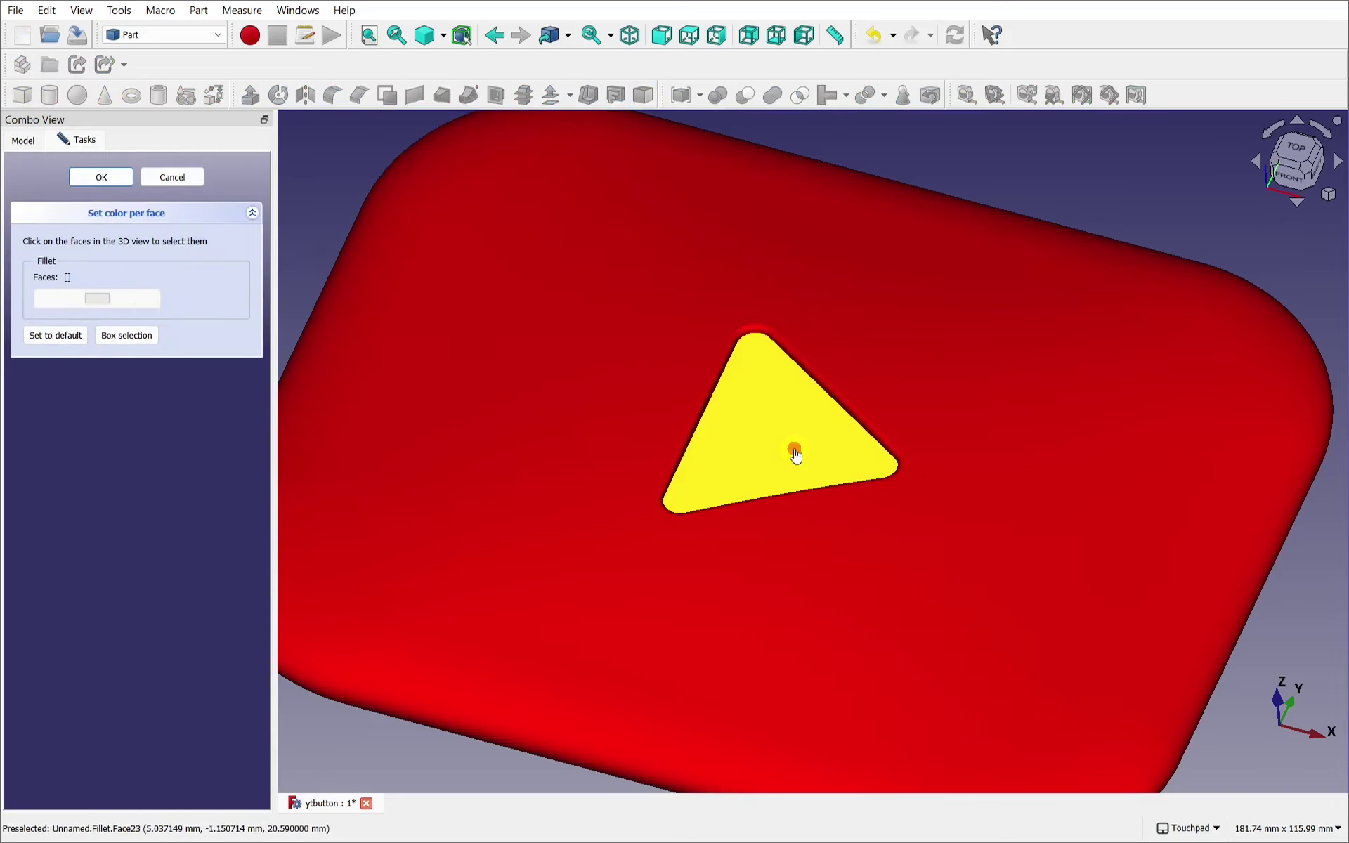
click(794, 455)
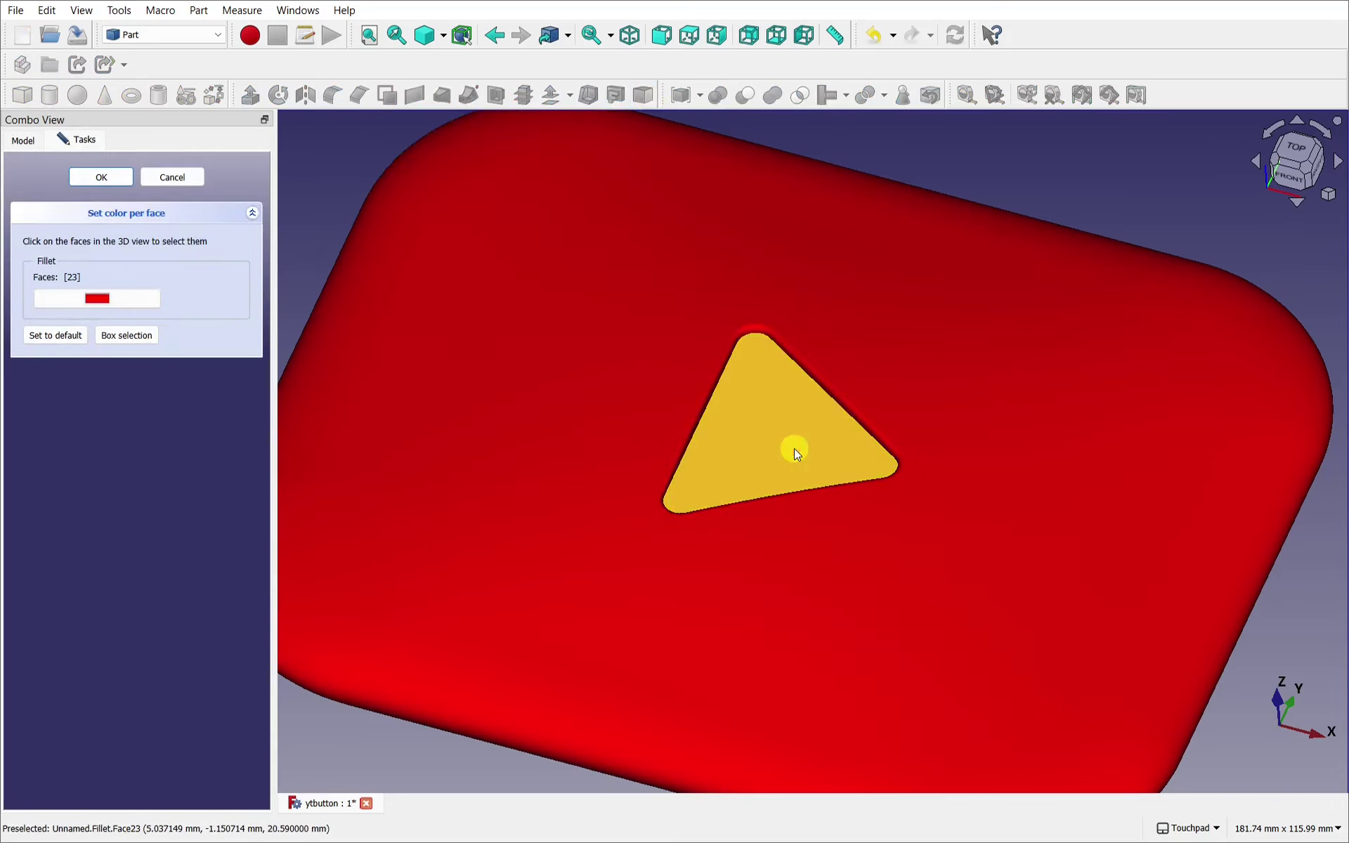
click(100, 300)
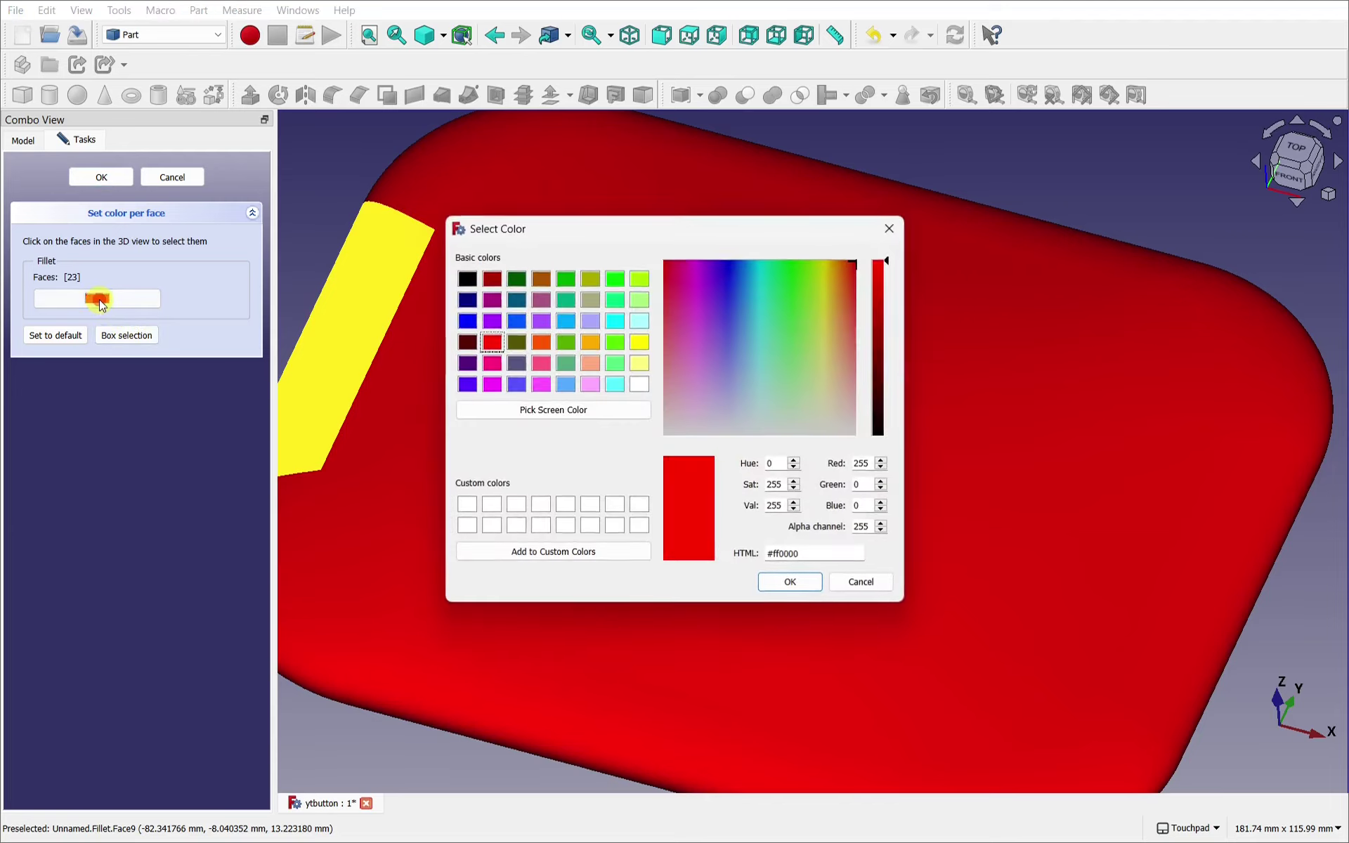
click(641, 385)
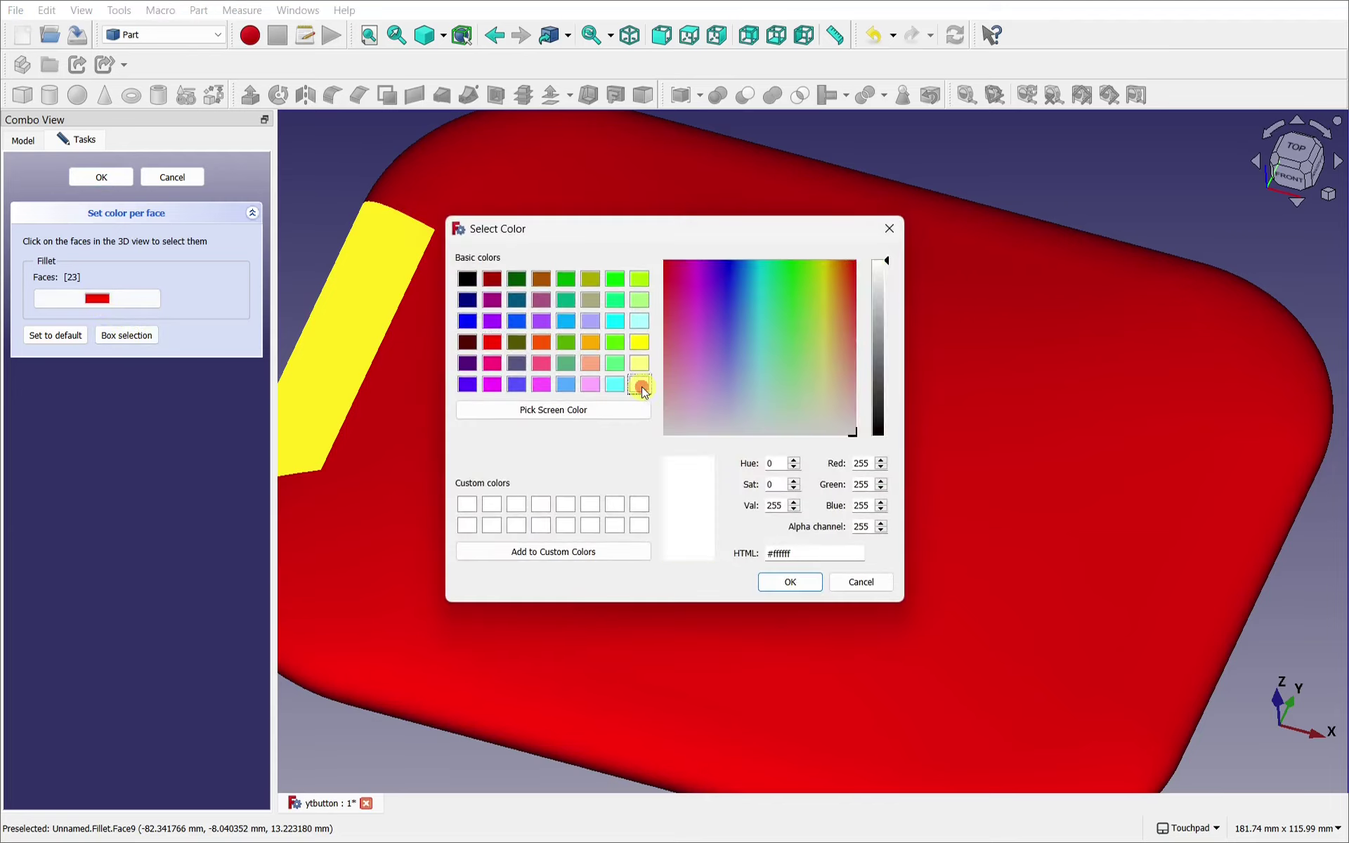
click(802, 585)
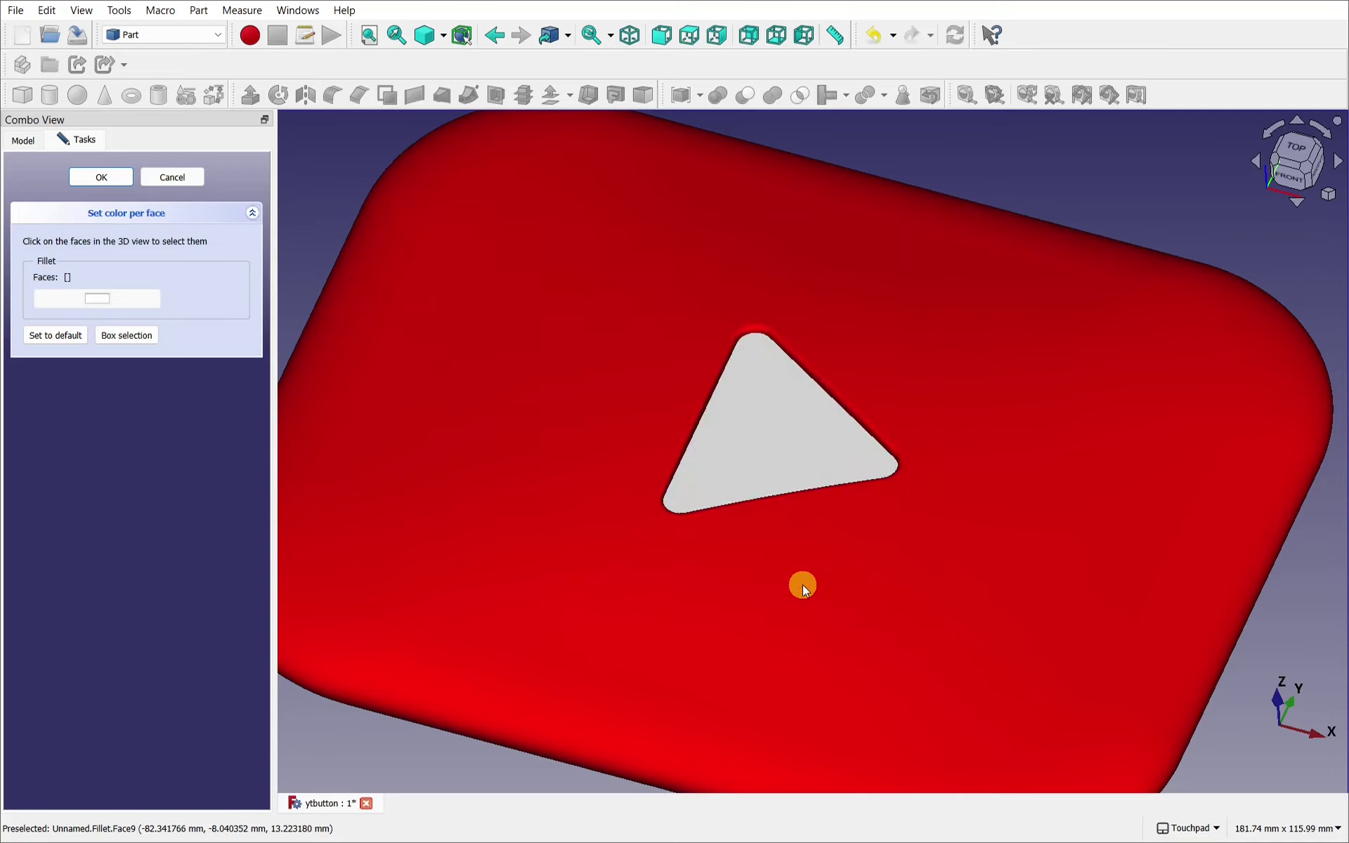
scroll(802, 585, up, 5)
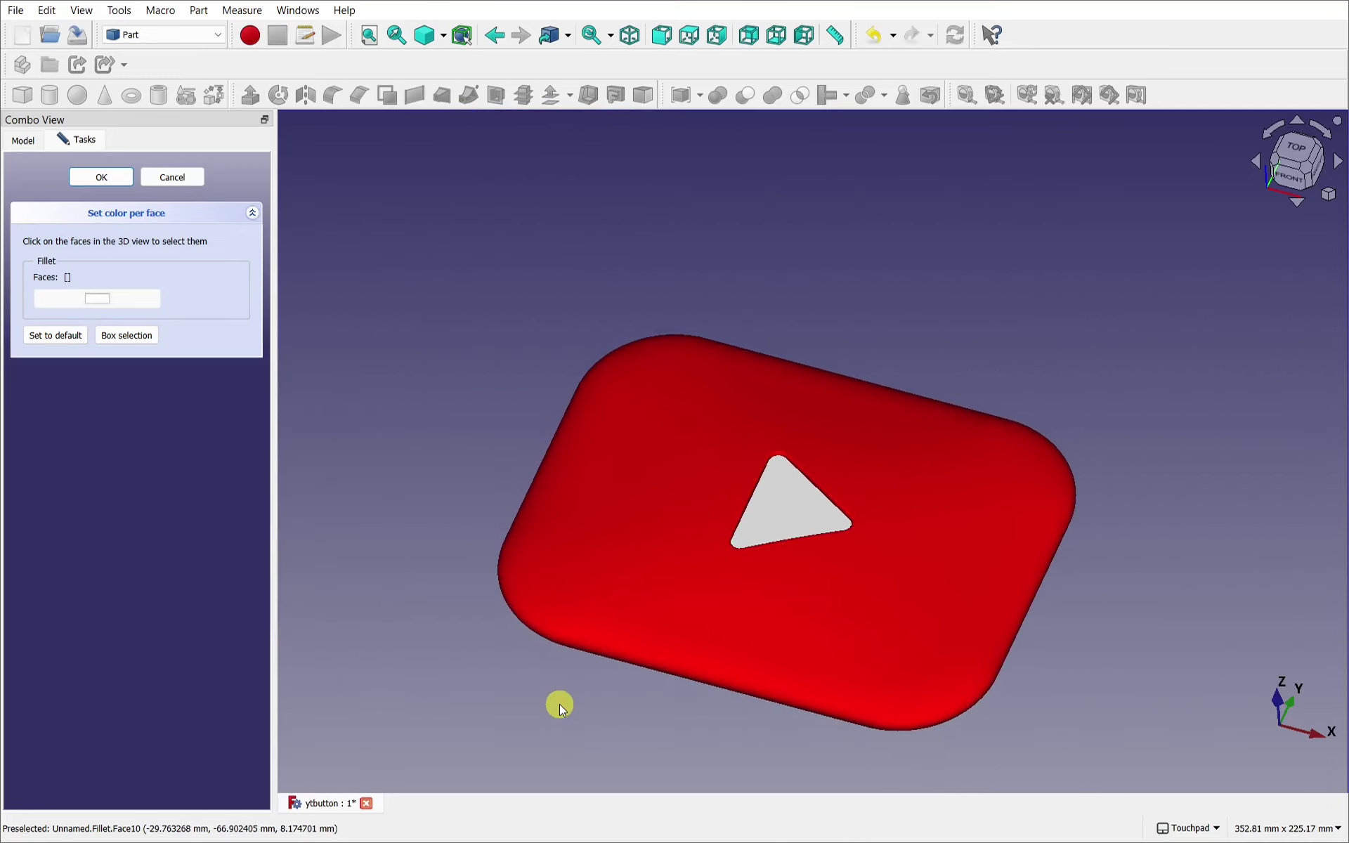
click(102, 176)
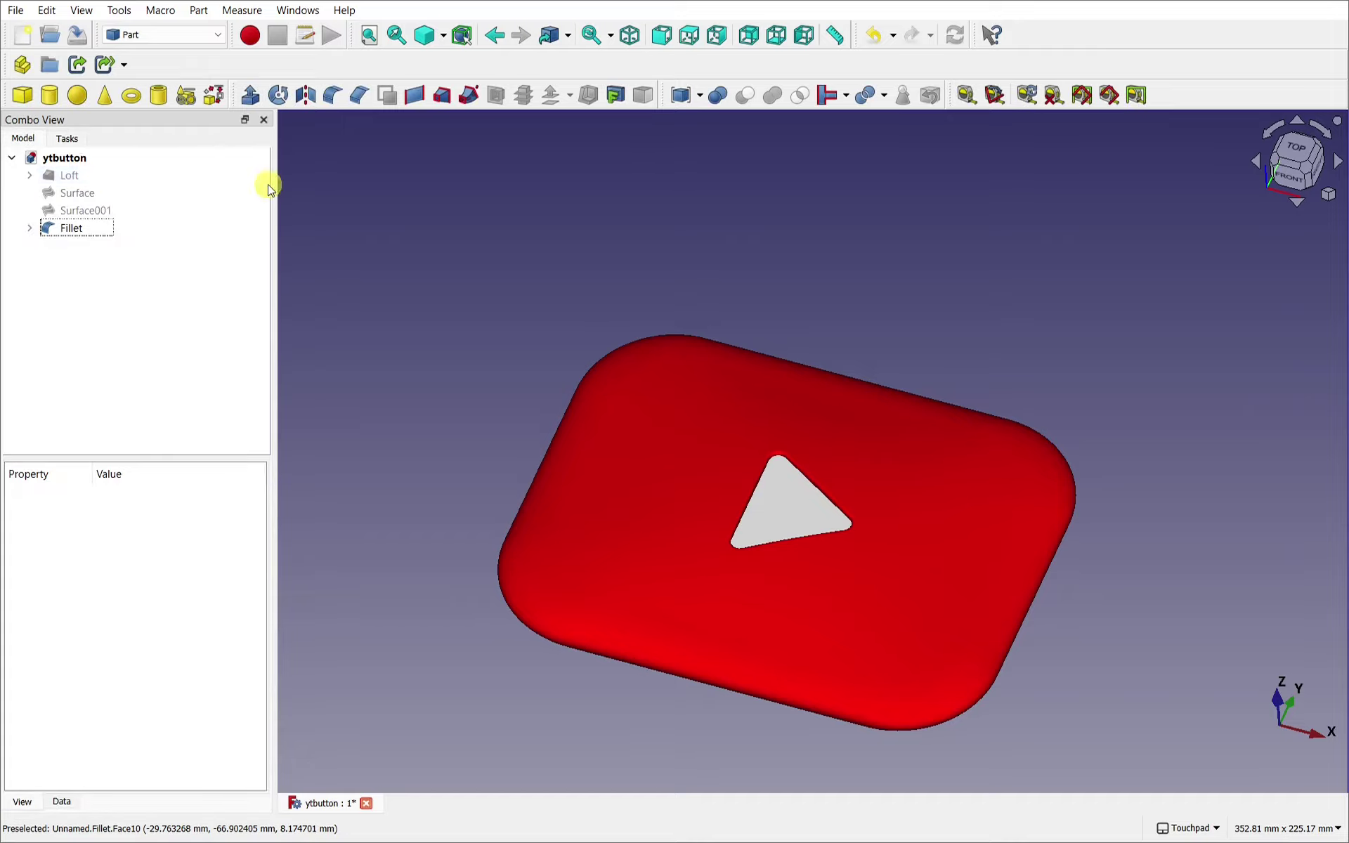
Apply Screenshot_20240215_103928.jpg as an environment texture mapping on the button and inspect the reflections from several angles
drag(933, 293, 537, 352)
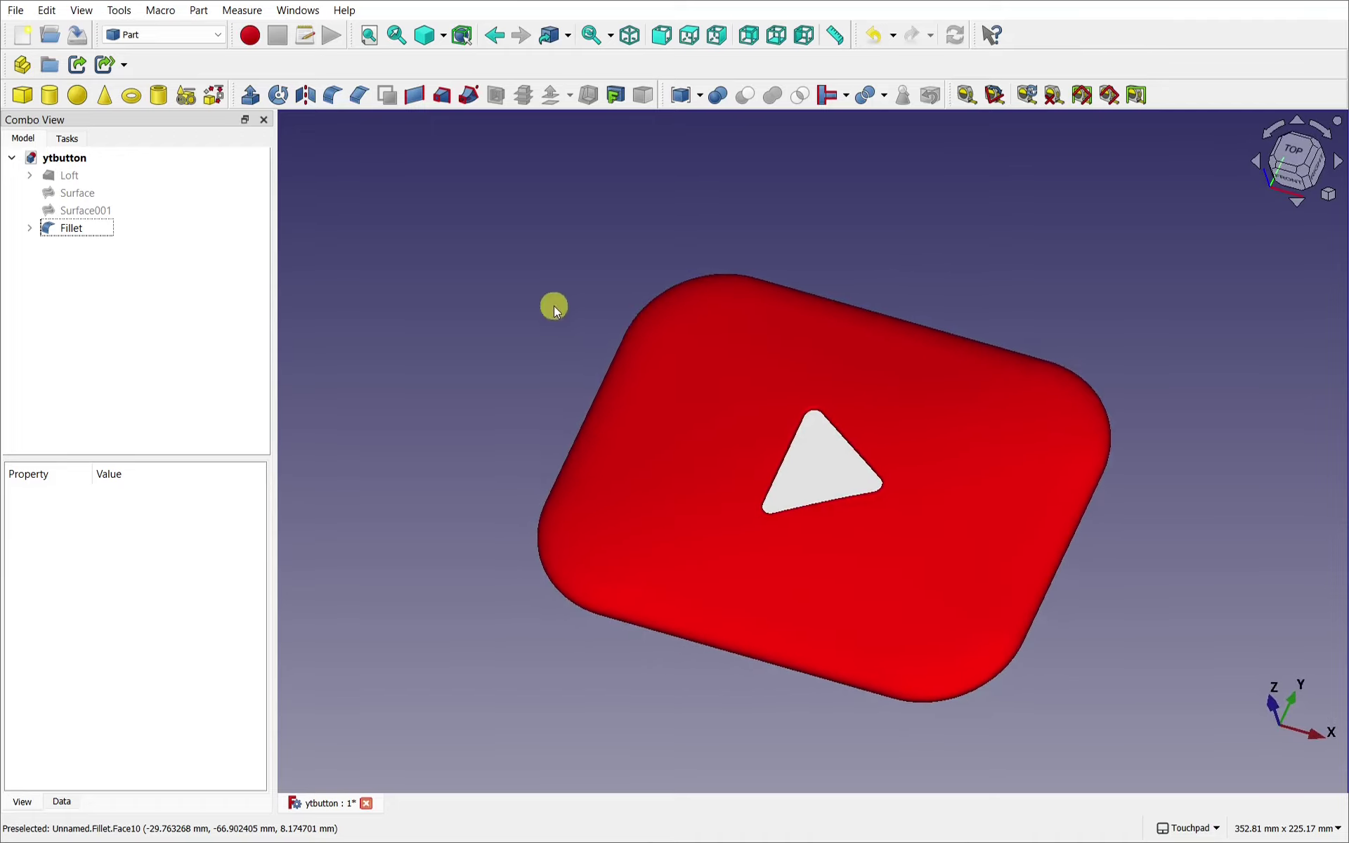
click(11, 11)
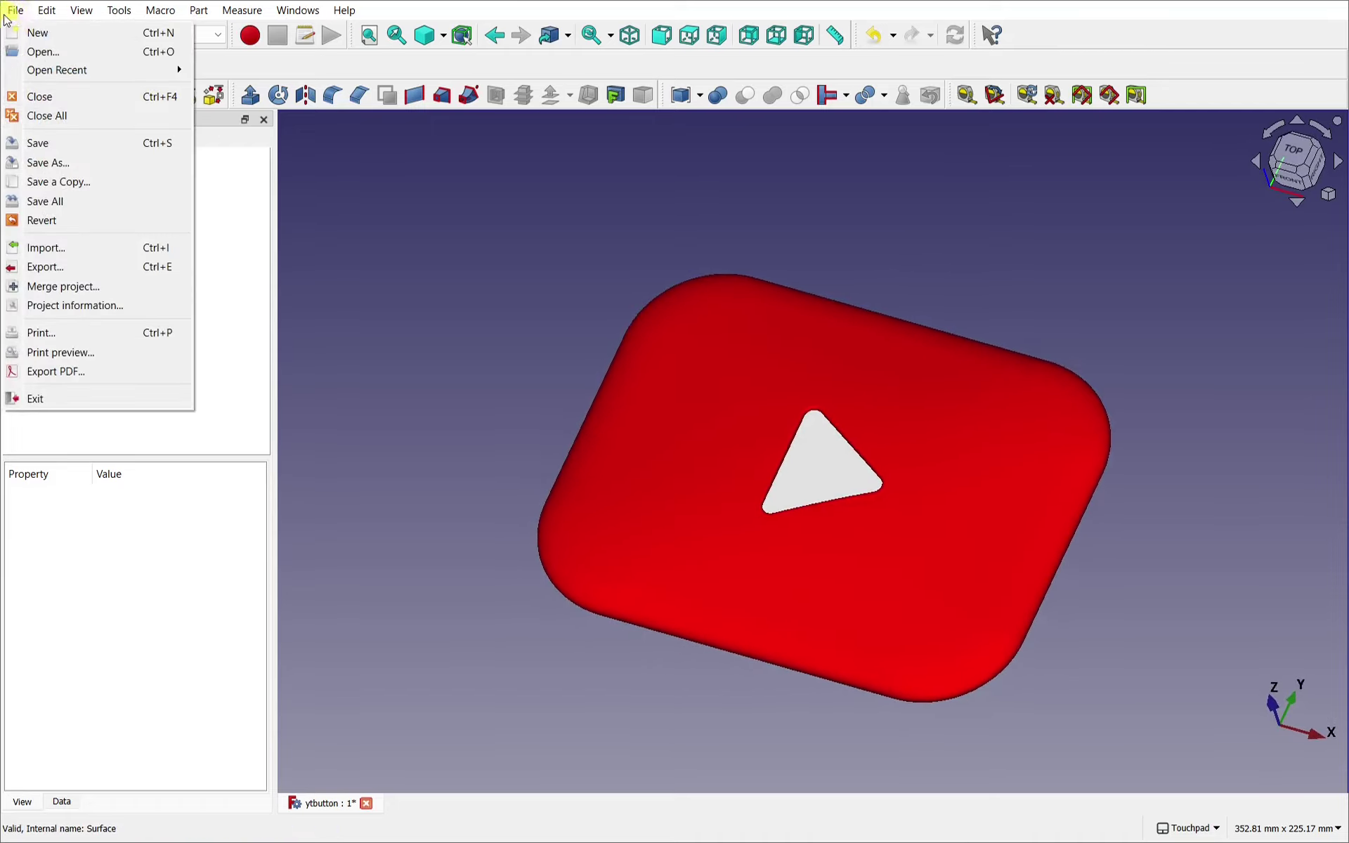
mouse_move(79, 15)
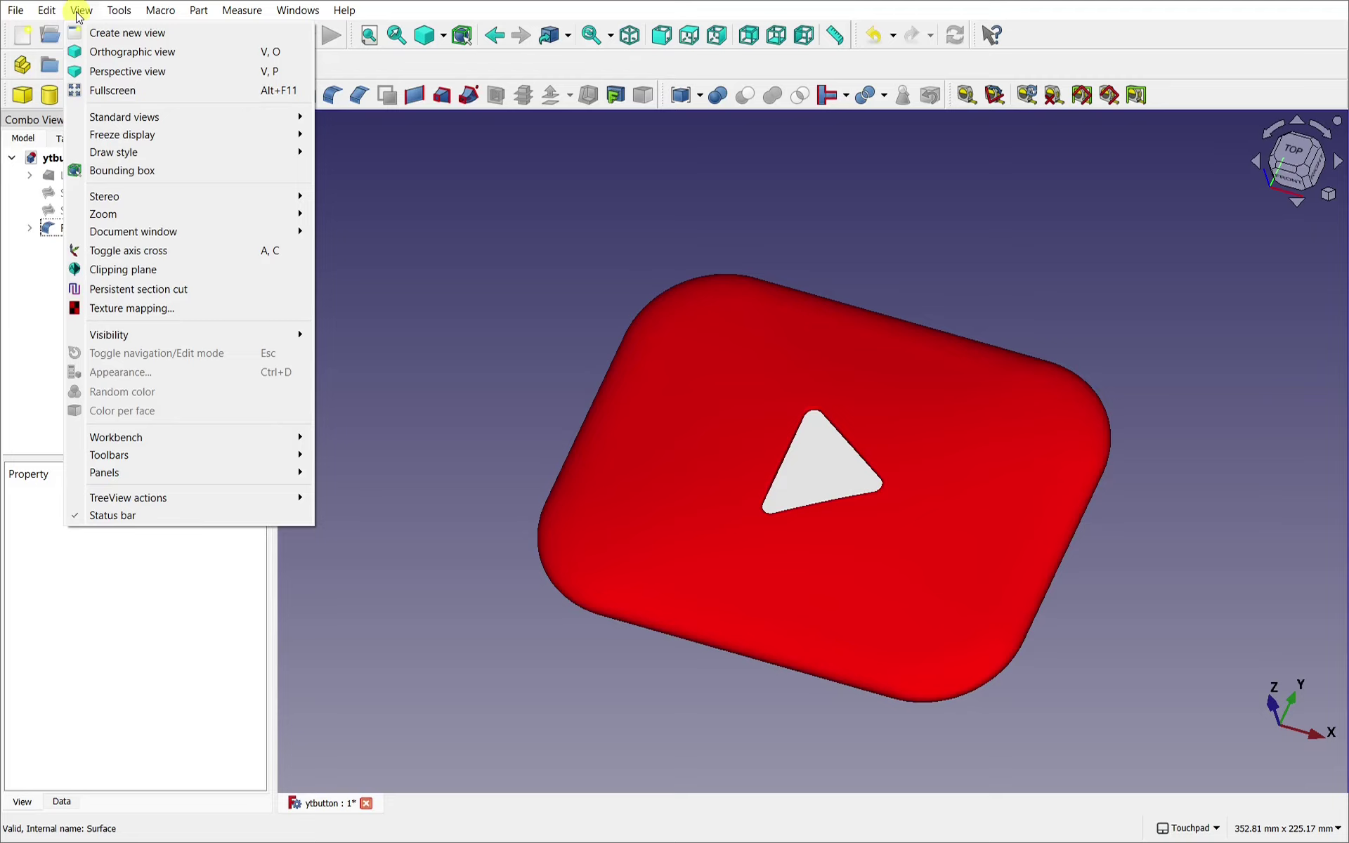
click(157, 308)
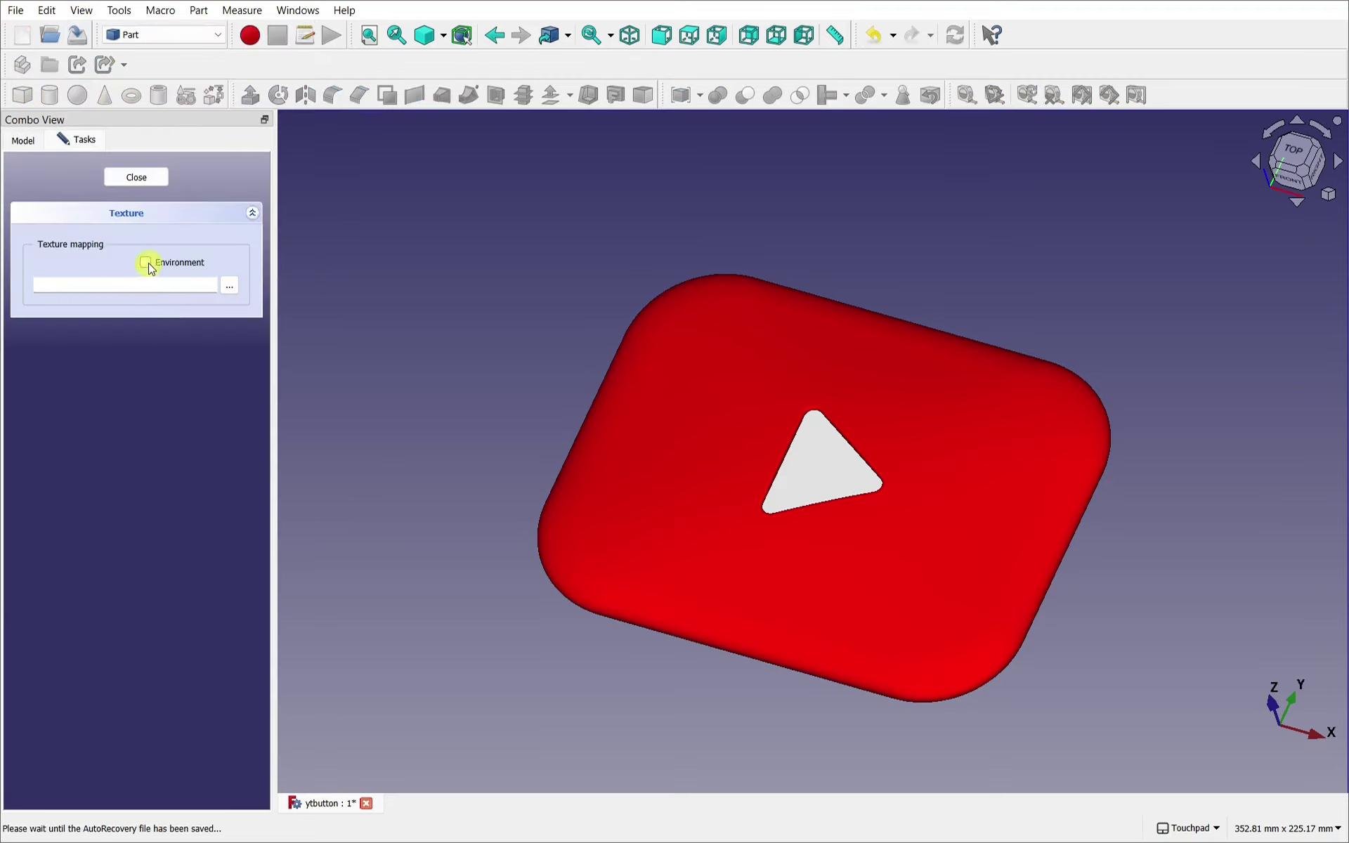
click(230, 285)
scroll(617, 327, down, 3)
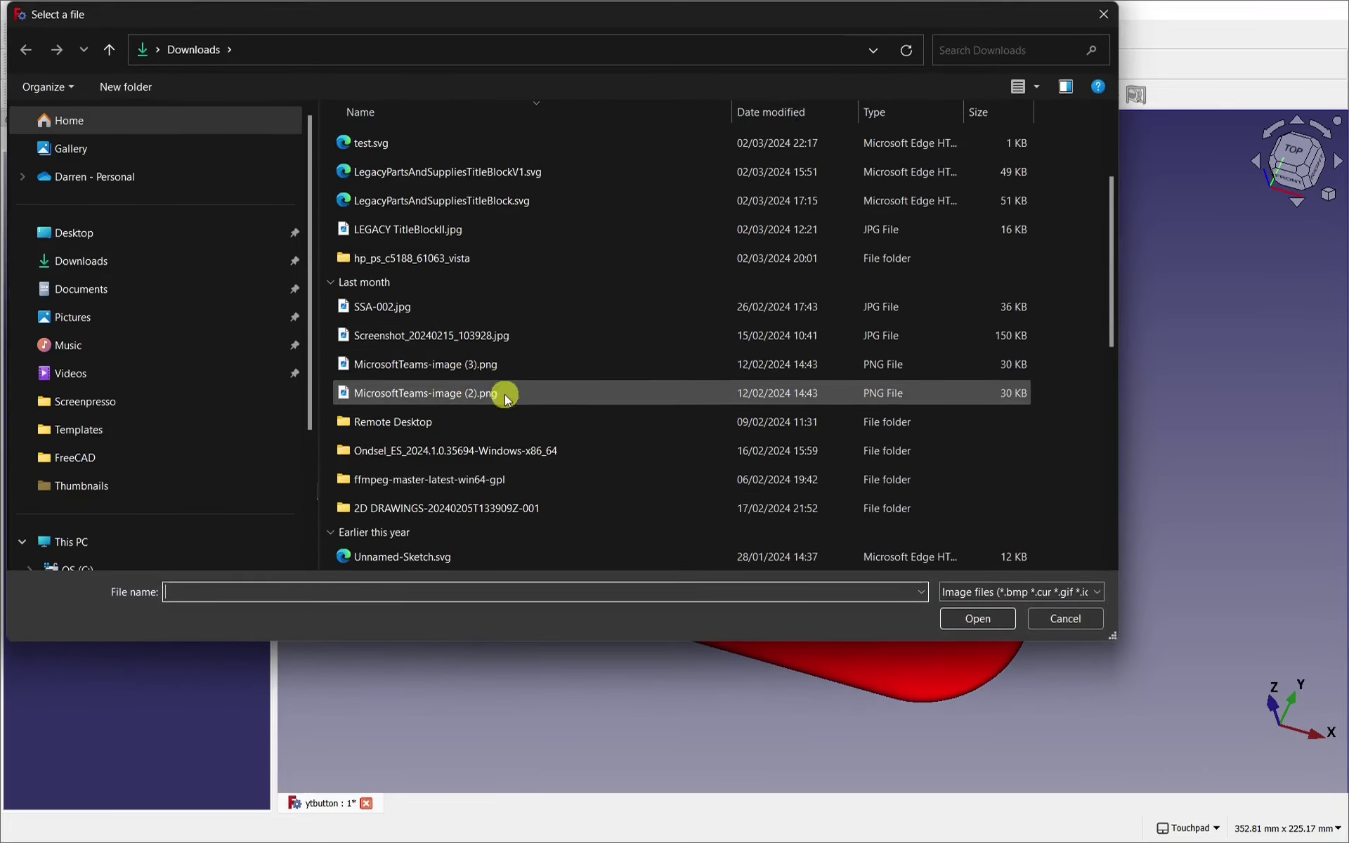
click(456, 337)
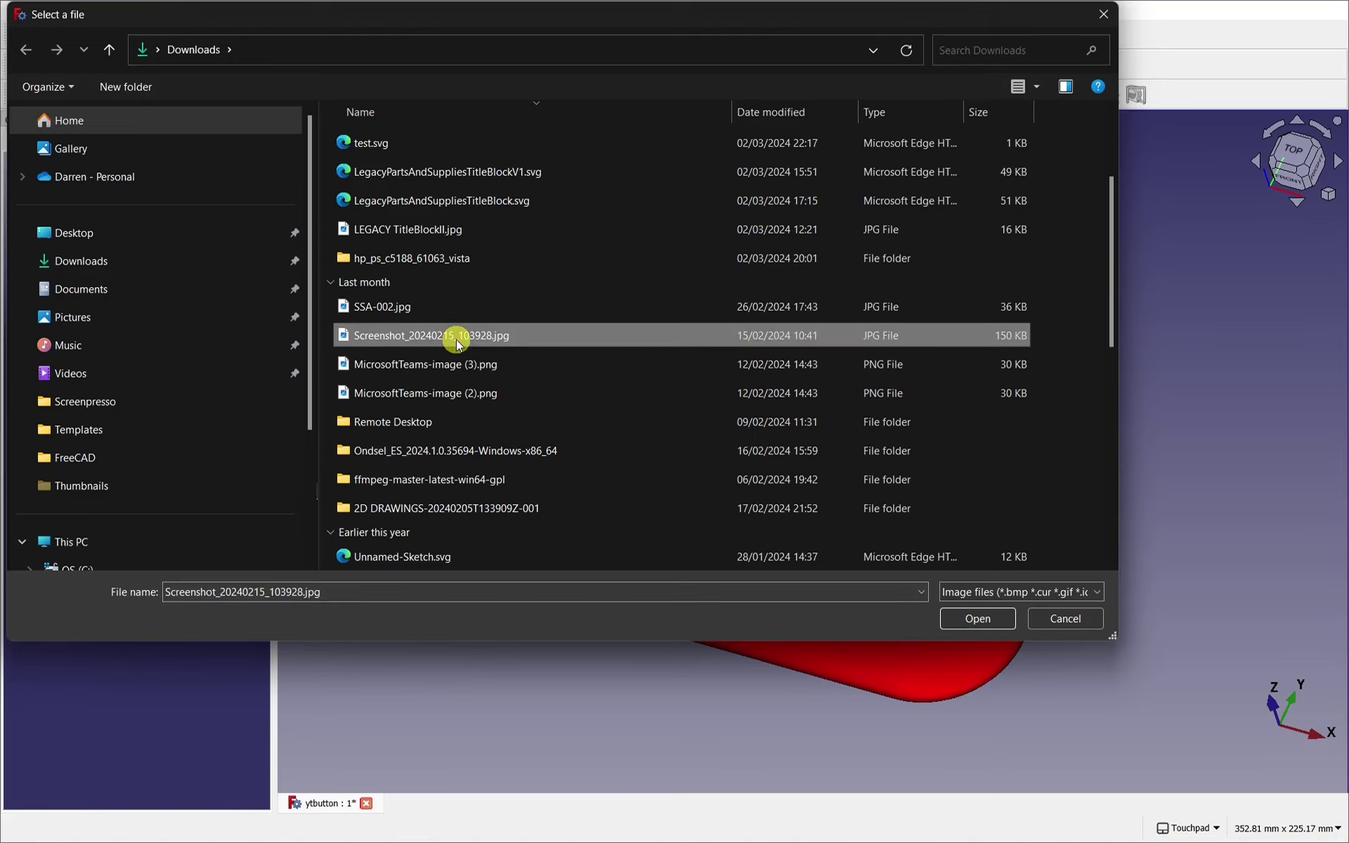
click(975, 620)
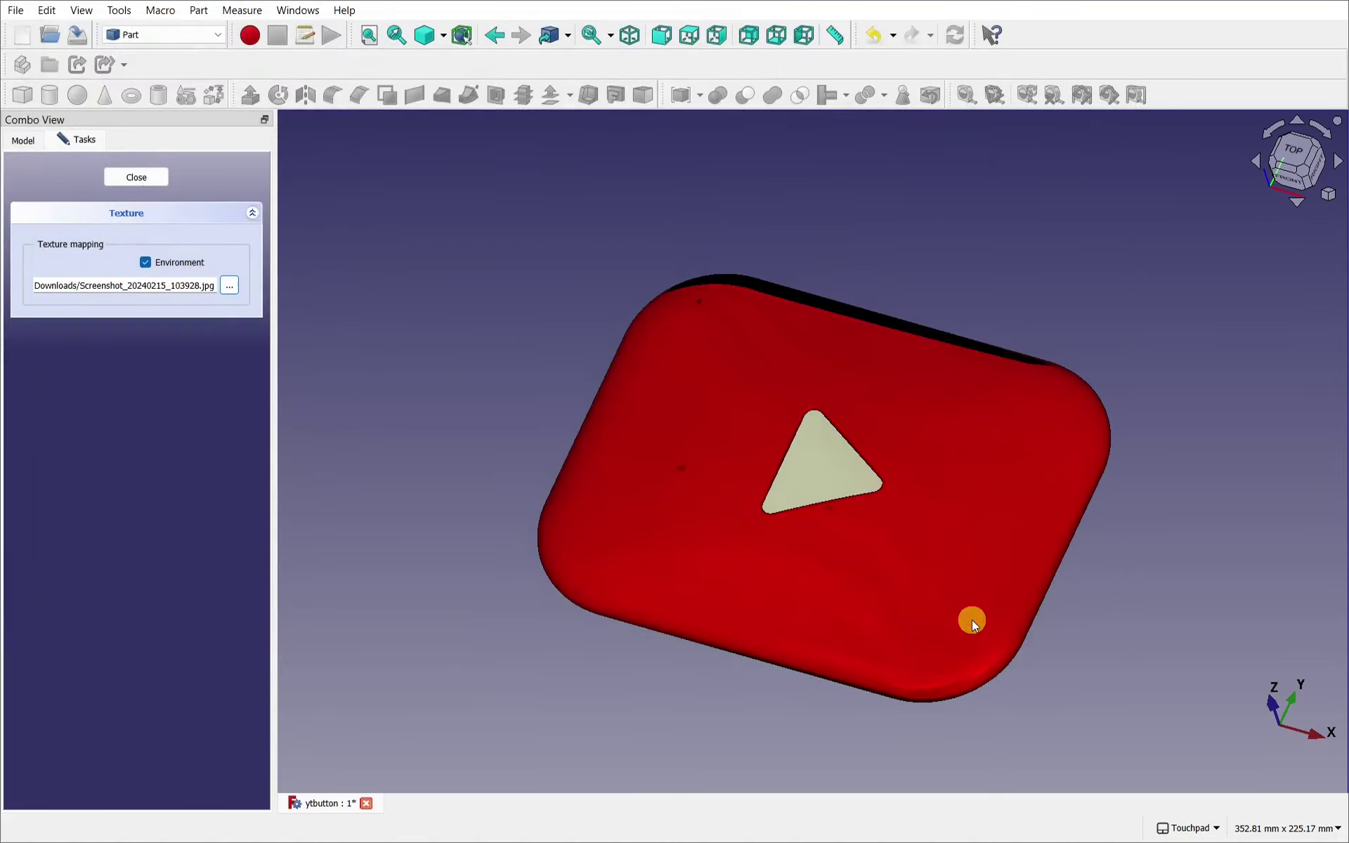
drag(972, 586, 647, 644)
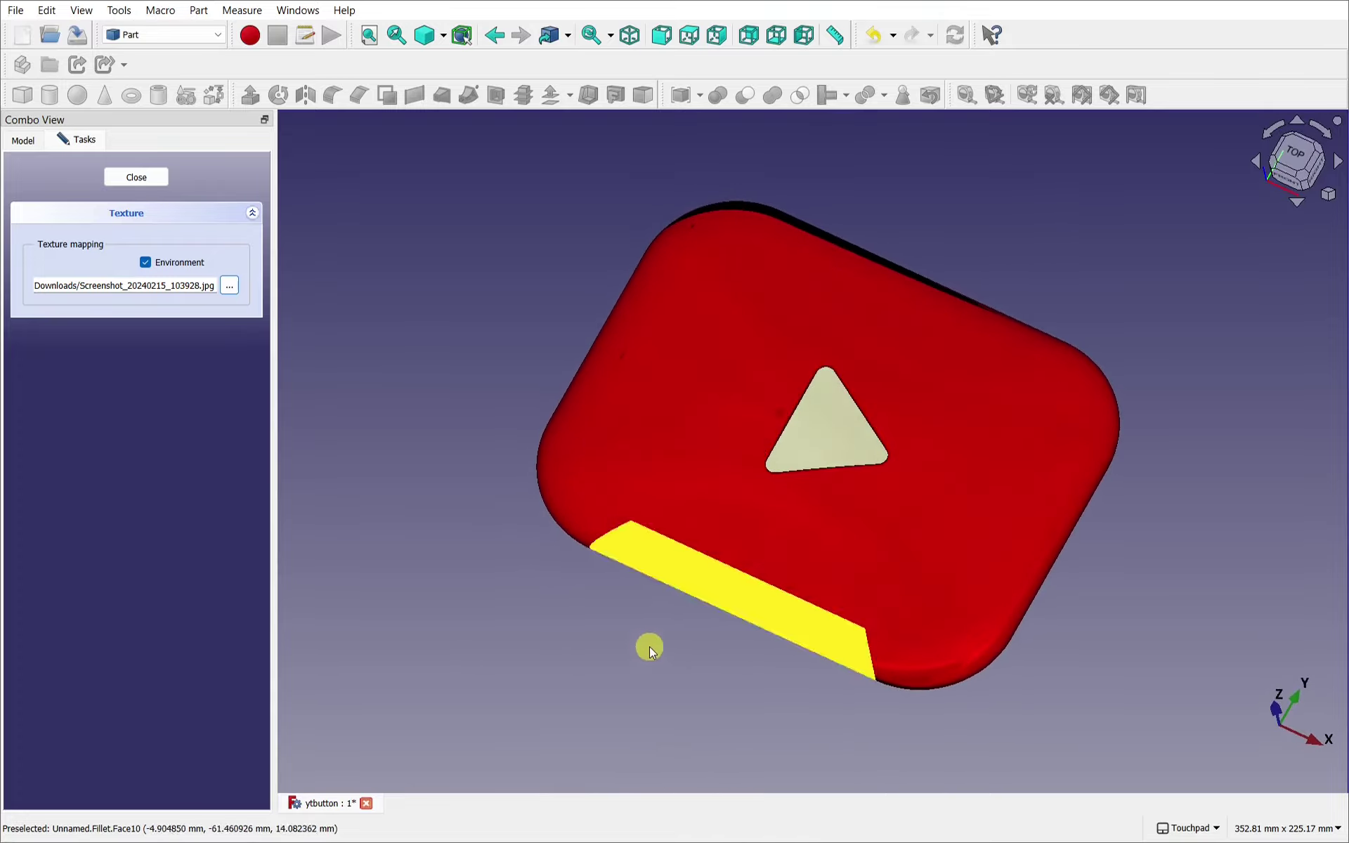
drag(740, 639, 773, 662)
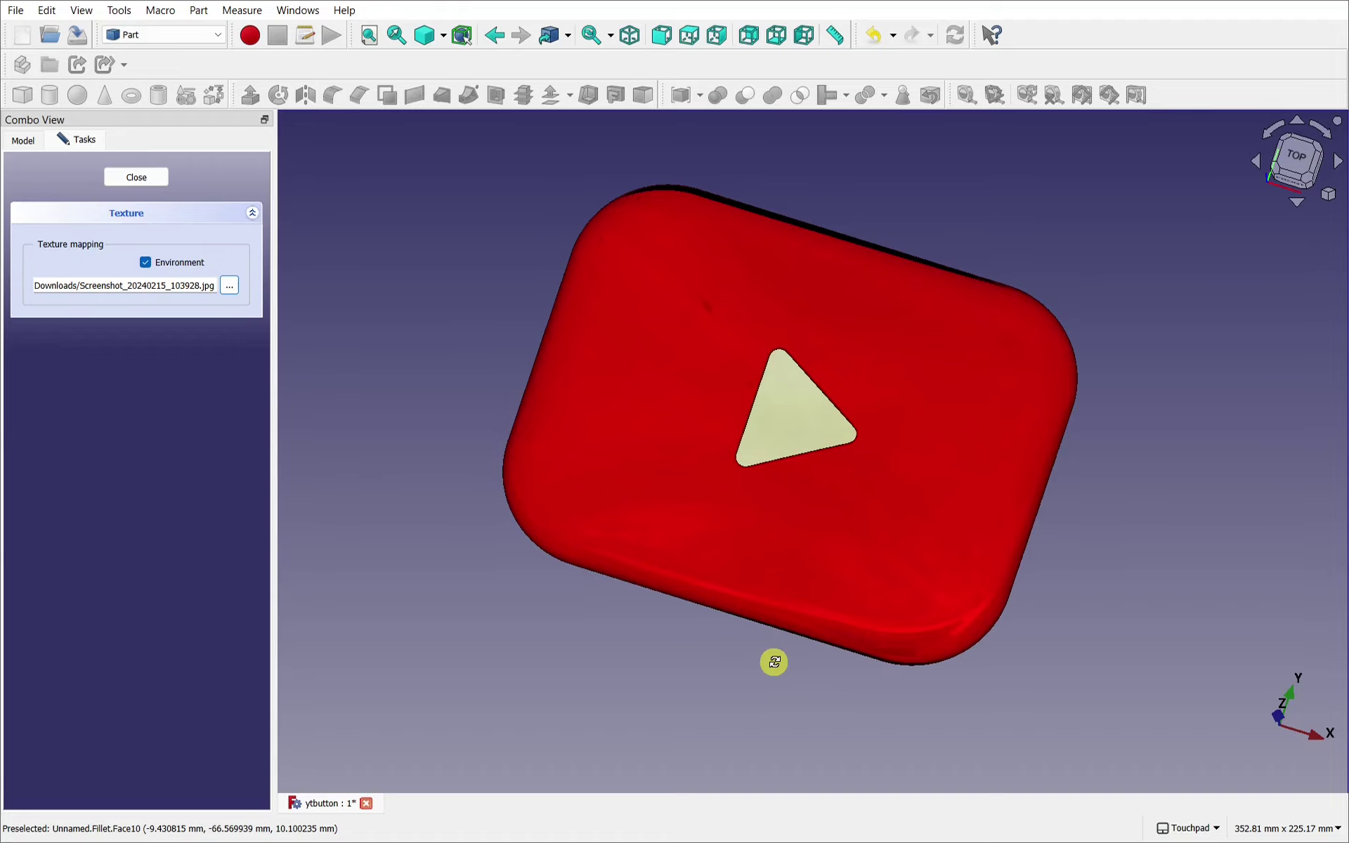
mouse_move(773, 662)
mouse_down()
mouse_move(798, 710)
mouse_move(788, 692)
mouse_move(668, 645)
mouse_move(771, 689)
mouse_move(777, 662)
mouse_up()
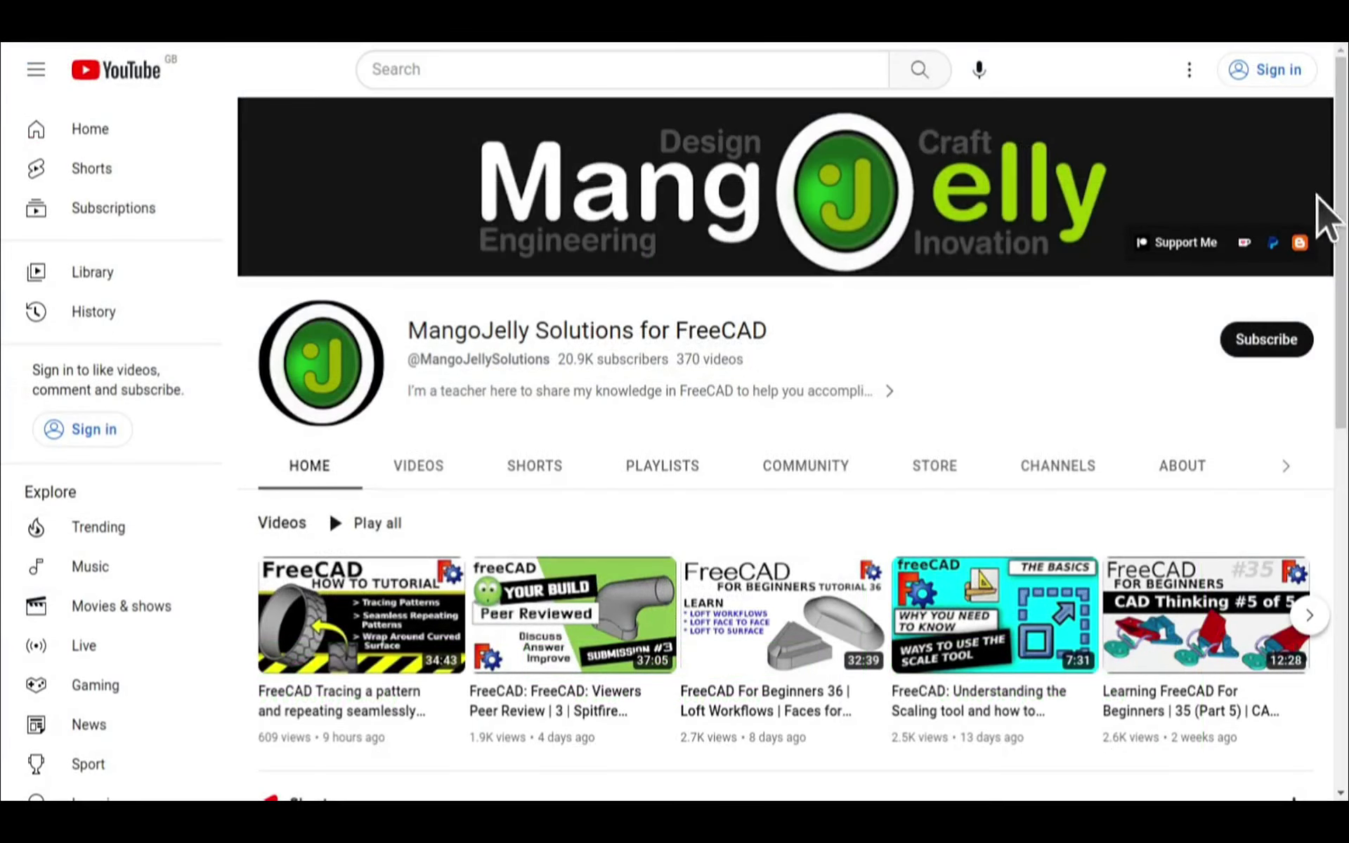
On the MangoJelly Solutions YouTube channel, open the About information and highlight the three donation links in the description
click(1180, 465)
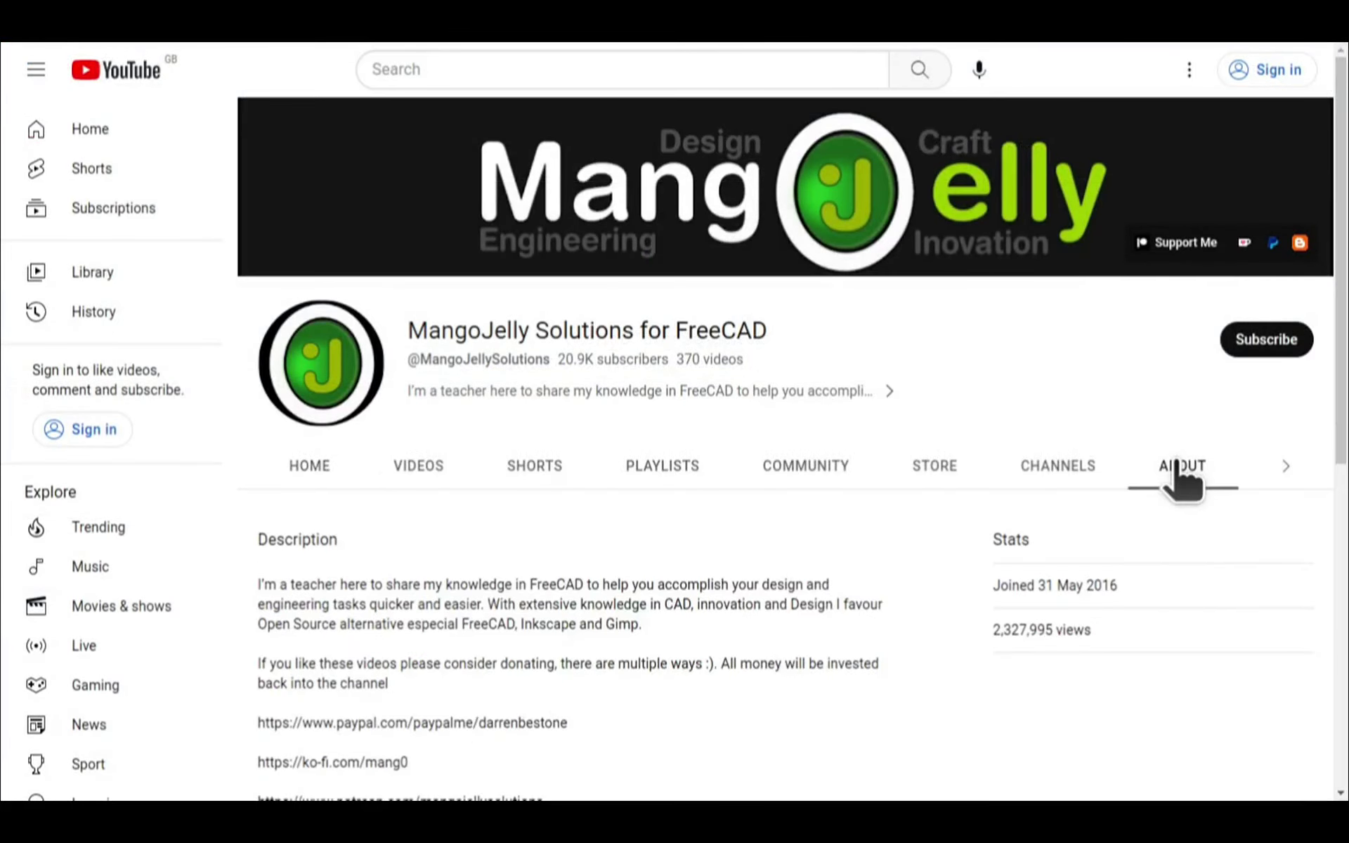
scroll(291, 618, down, 3)
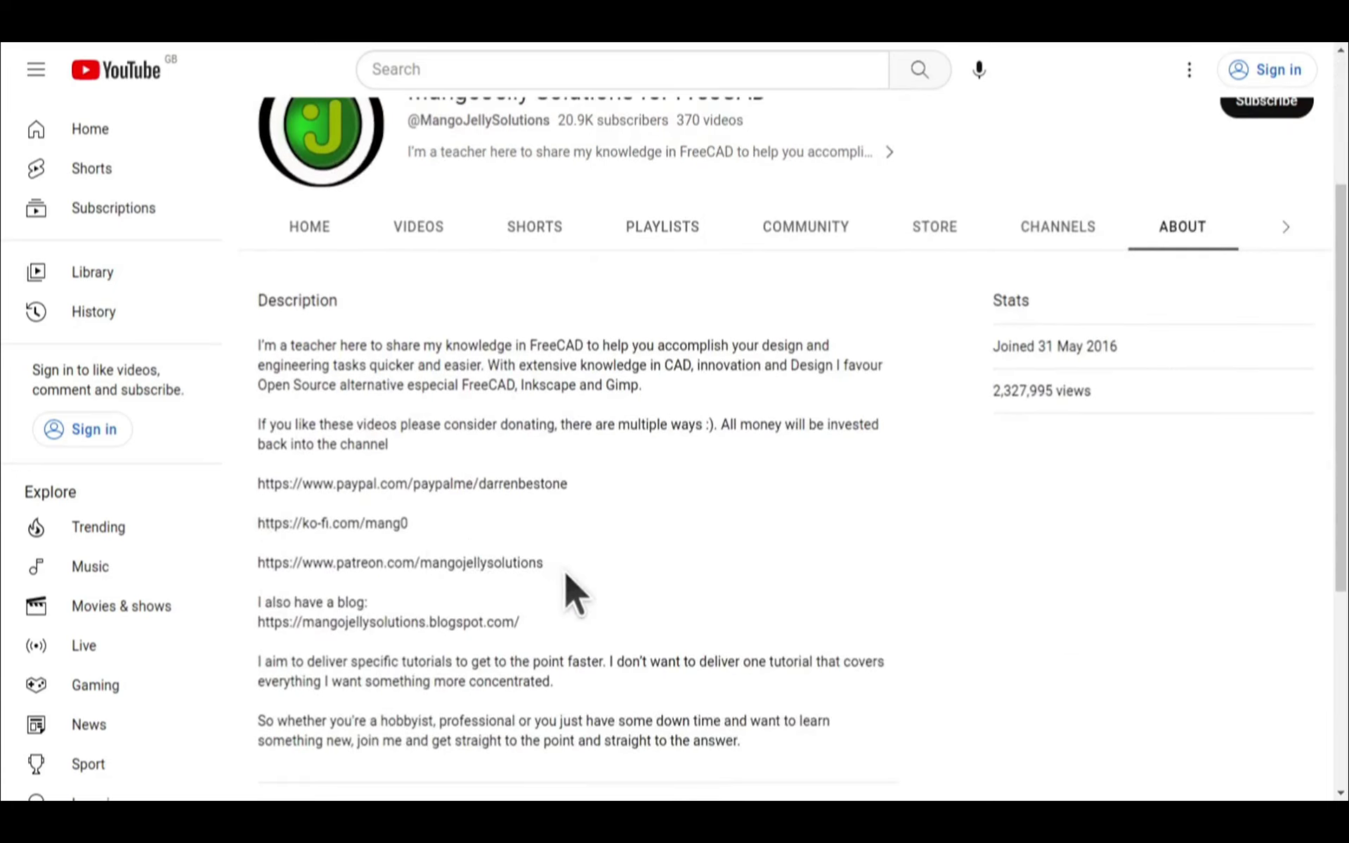
drag(562, 566, 260, 483)
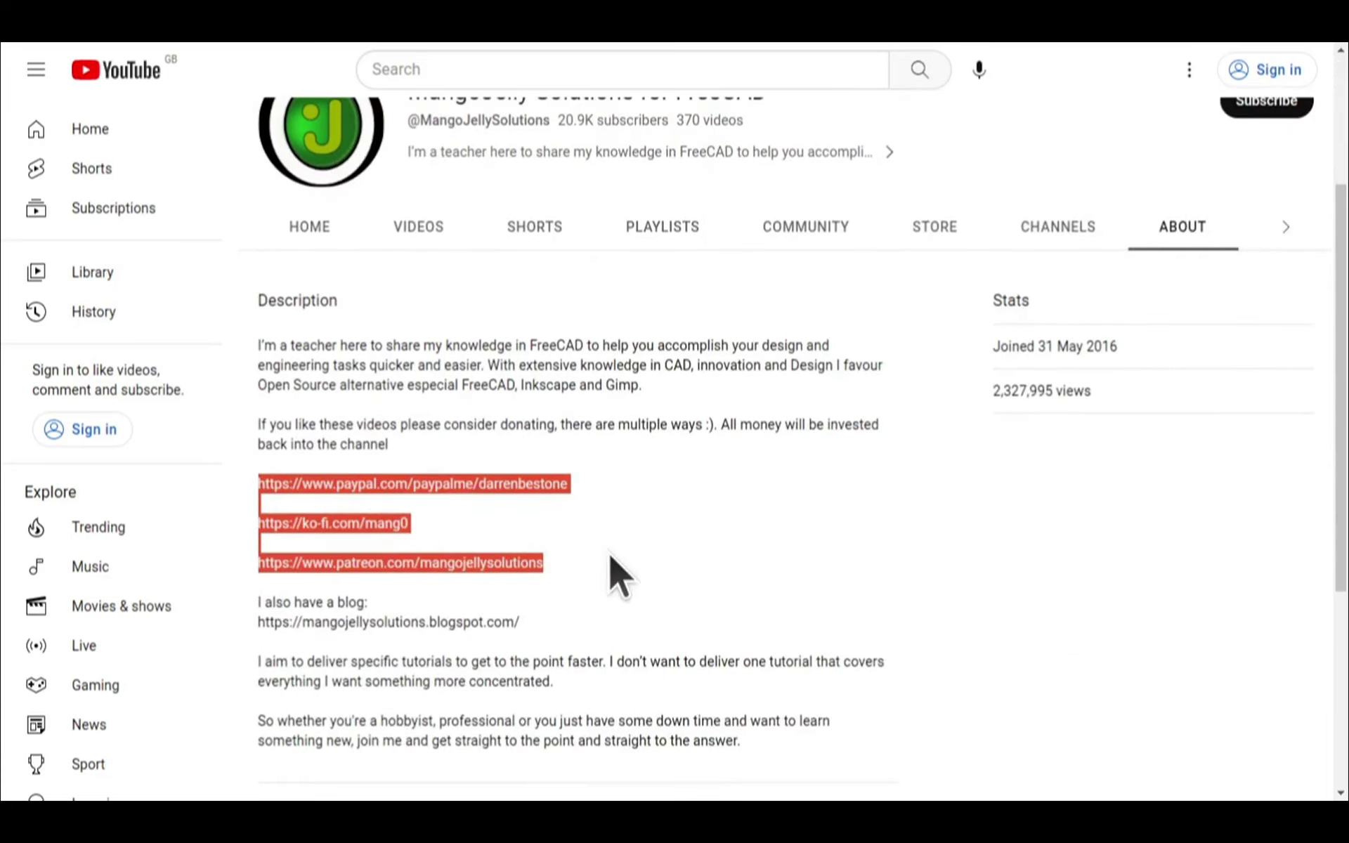